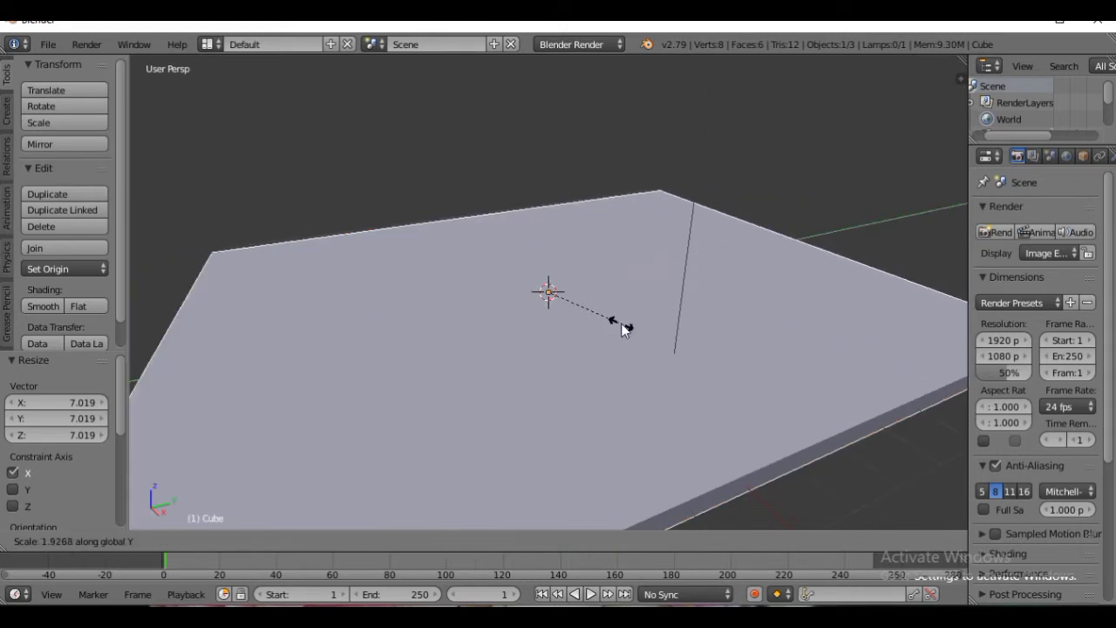
- Stretch the flat slab along the Y axis by a factor of about 1.93
click(622, 321)
scroll(621, 318, down, 1)
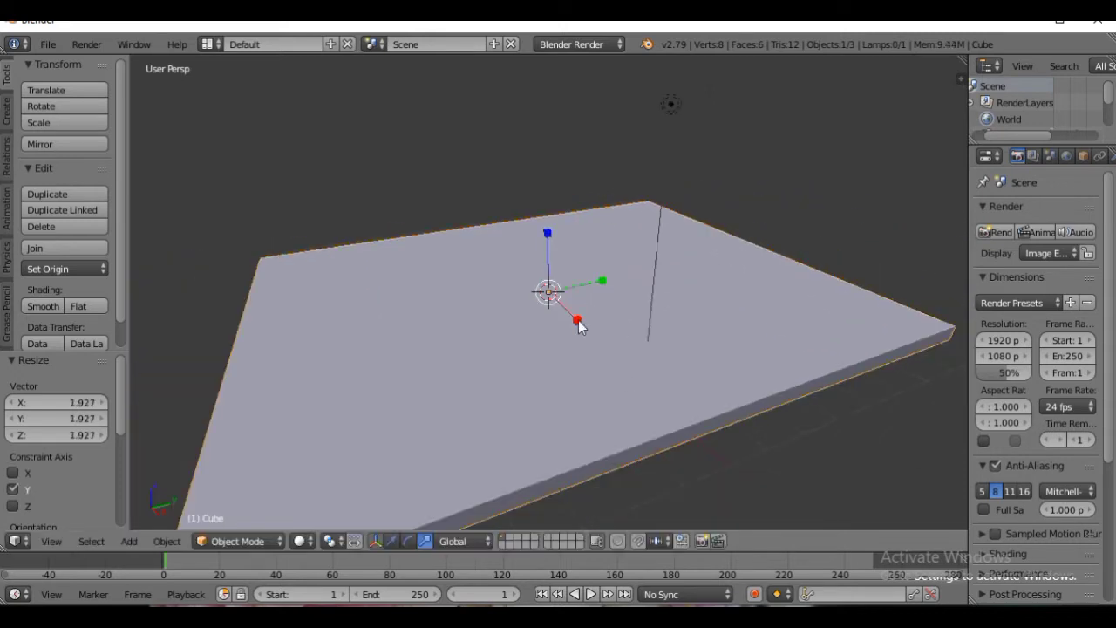
key(s)
key(z)
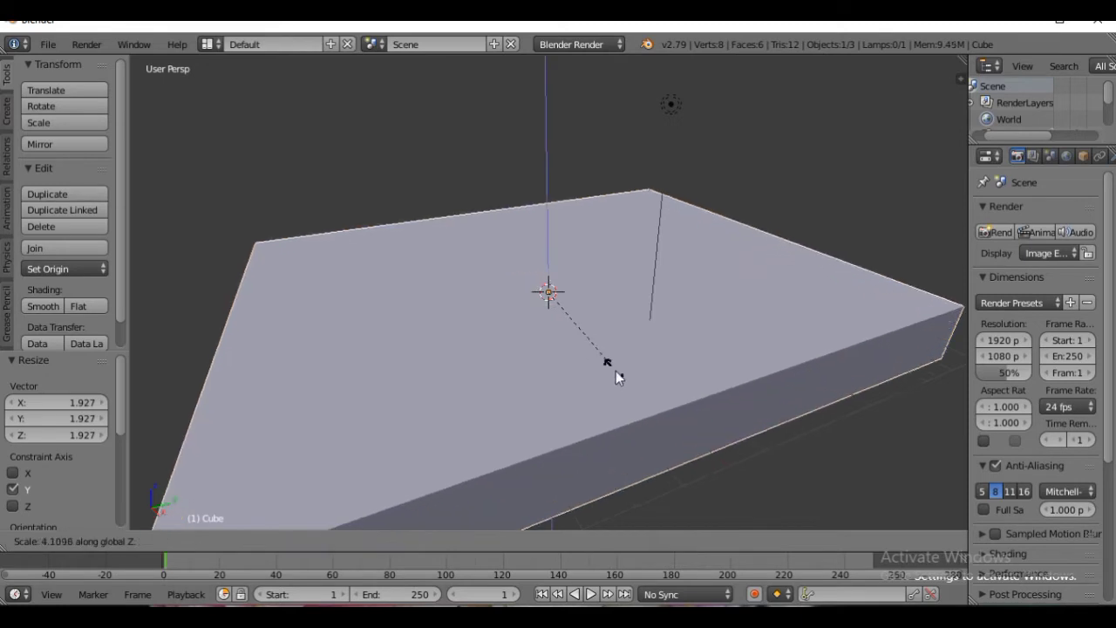
click(647, 408)
key(ctrl+z)
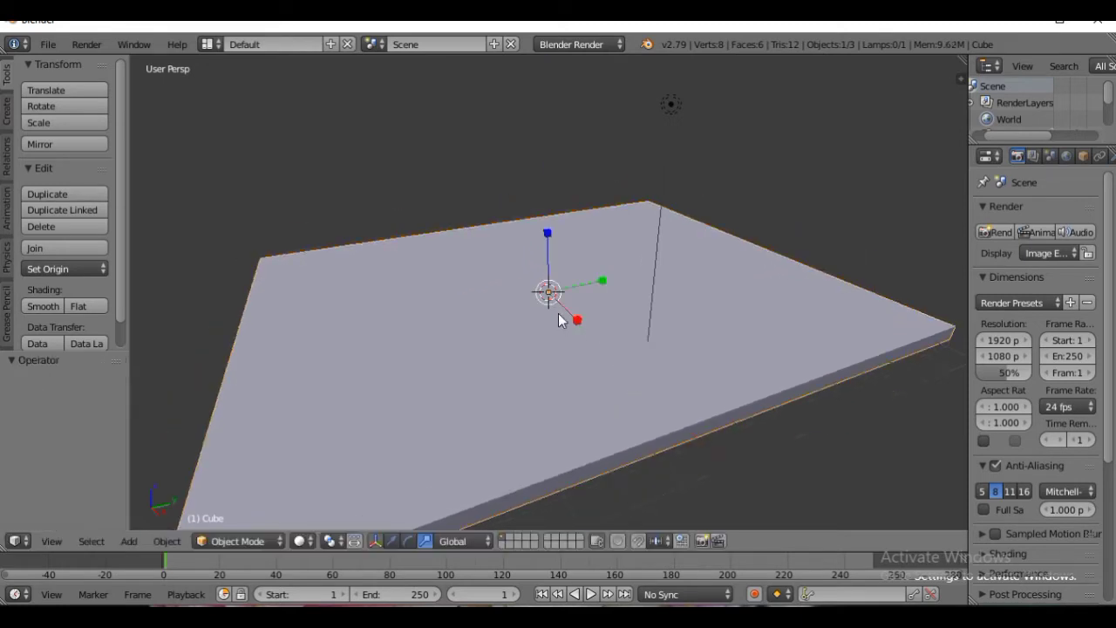
- Enlarge the floor slab along X by a factor of about 1.61 and widen it further along Y
key(s)
key(z)
key(x)
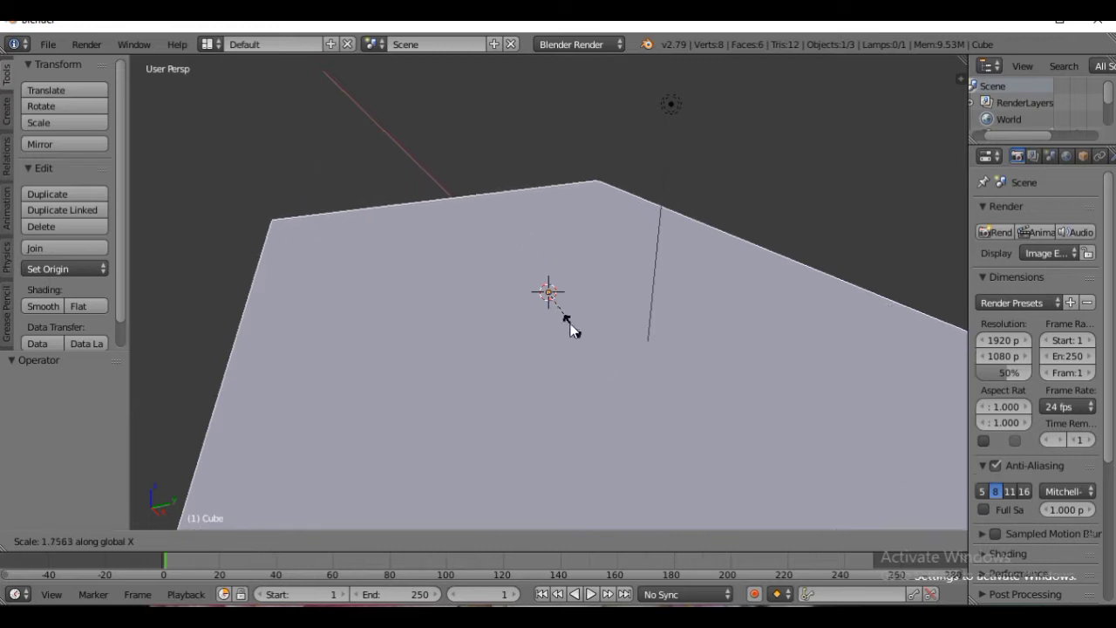
click(571, 324)
key(s)
key(y)
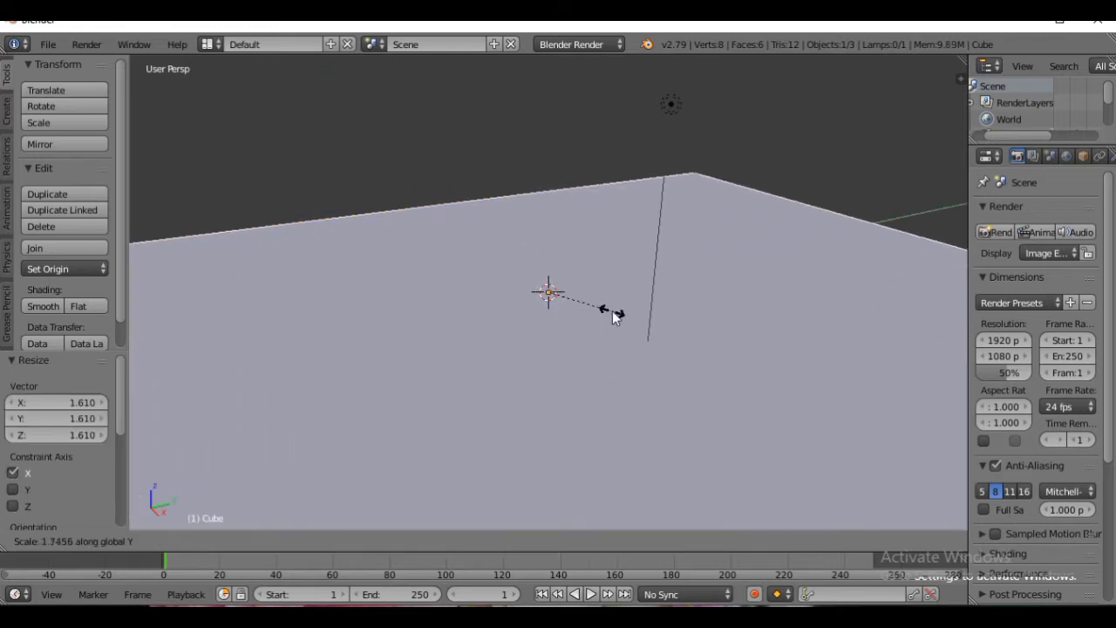
click(616, 299)
- In Edit Mode, add two loop cuts to the slab, sliding each about 0.96 towards one of the opposite Y-side edges
scroll(616, 290, down, 4)
middle_drag(616, 287, 553, 310)
key(Tab)
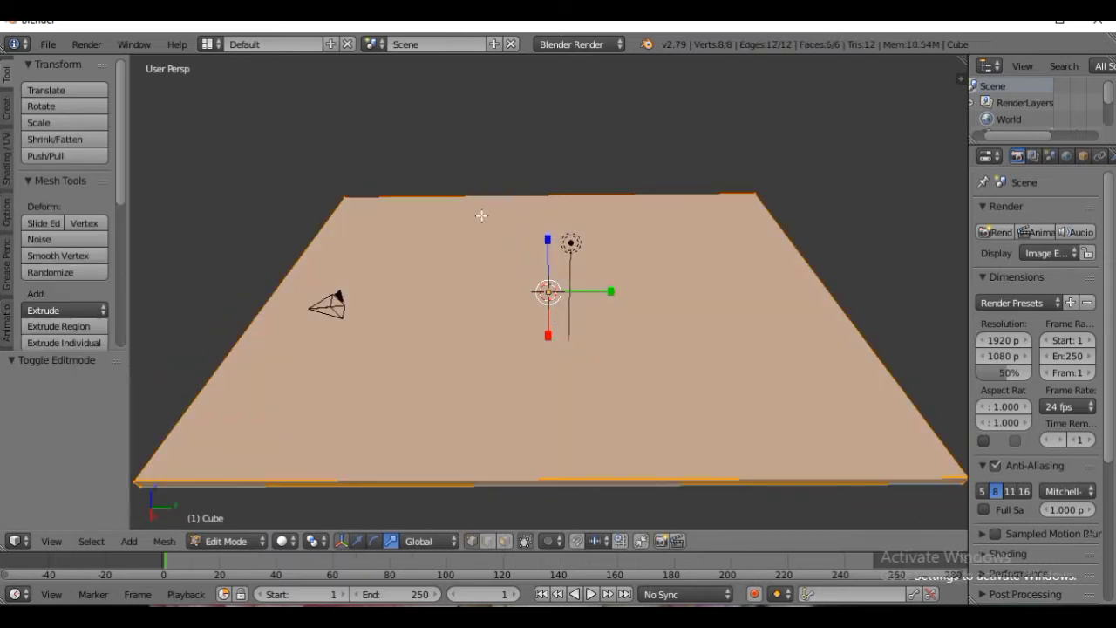
key(ctrl+r)
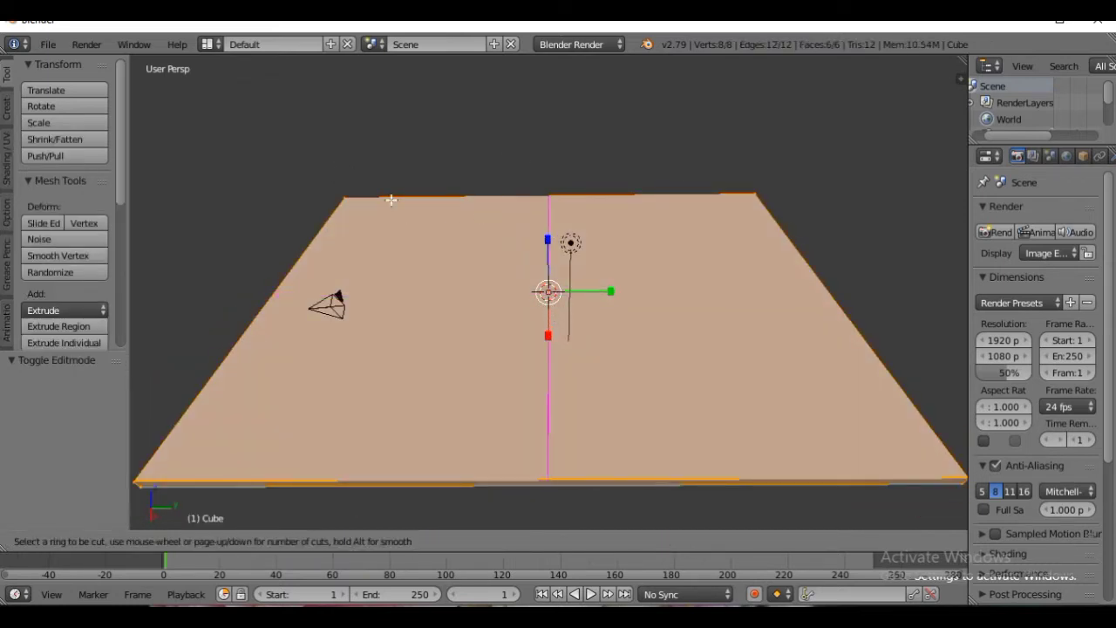
click(392, 197)
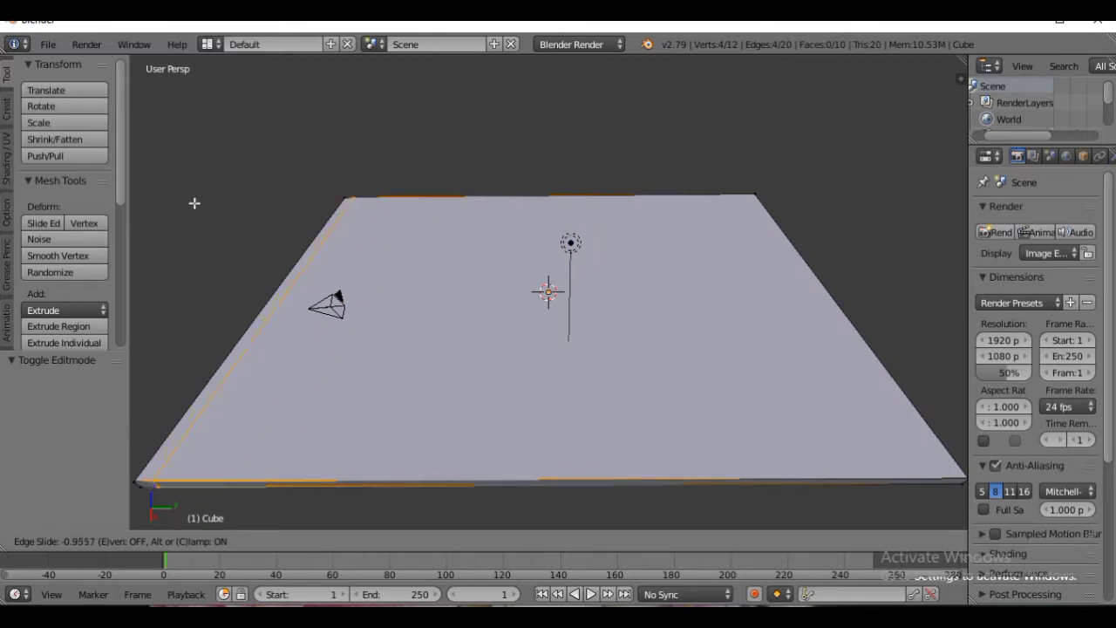
click(193, 203)
key(ctrl+r)
click(459, 181)
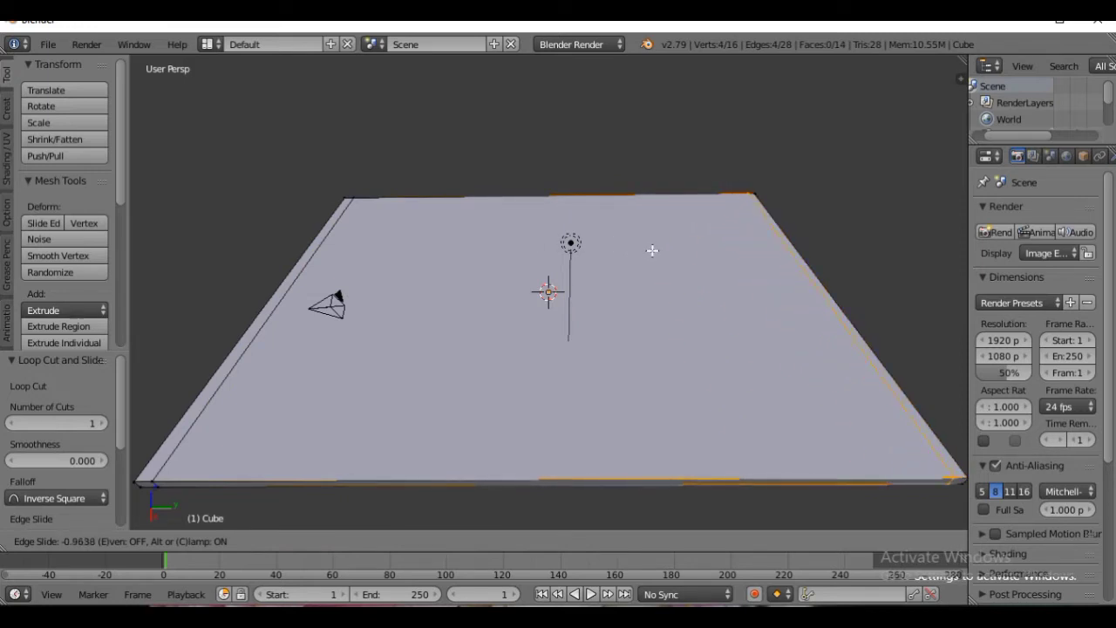
click(646, 251)
- Add a crosswise loop cut to the slab and slide it close to the rear edge
key(ctrl+r)
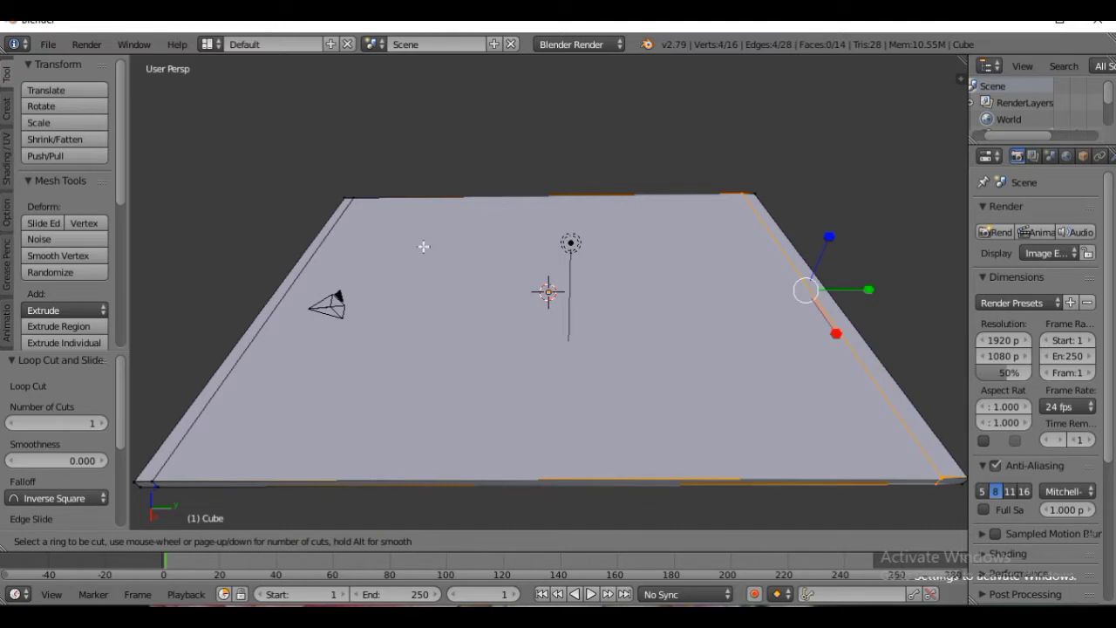
click(305, 268)
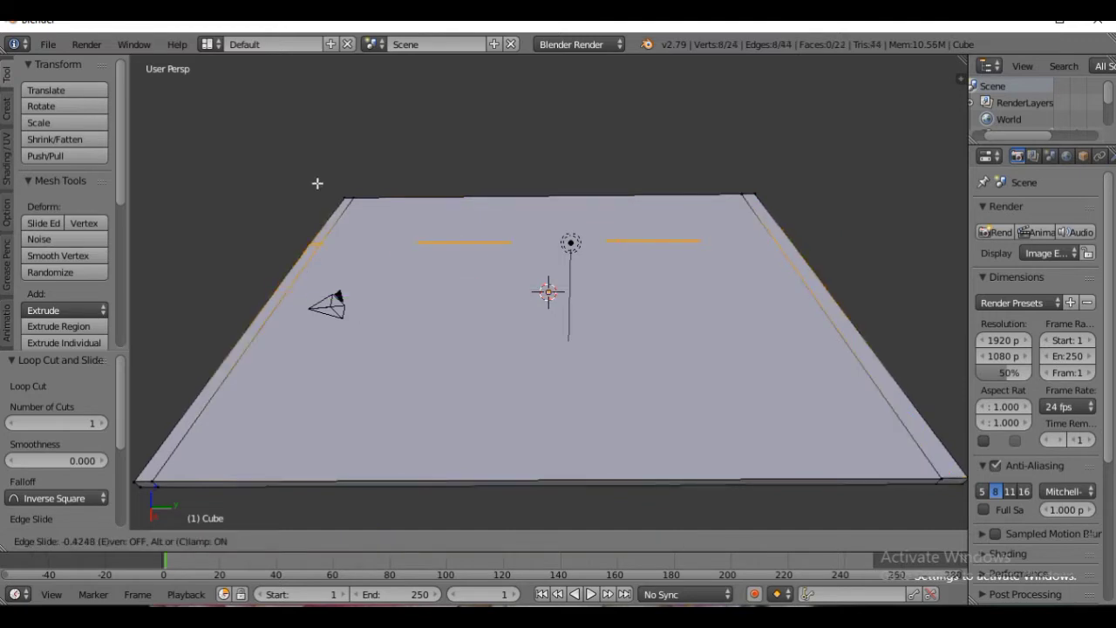
click(327, 94)
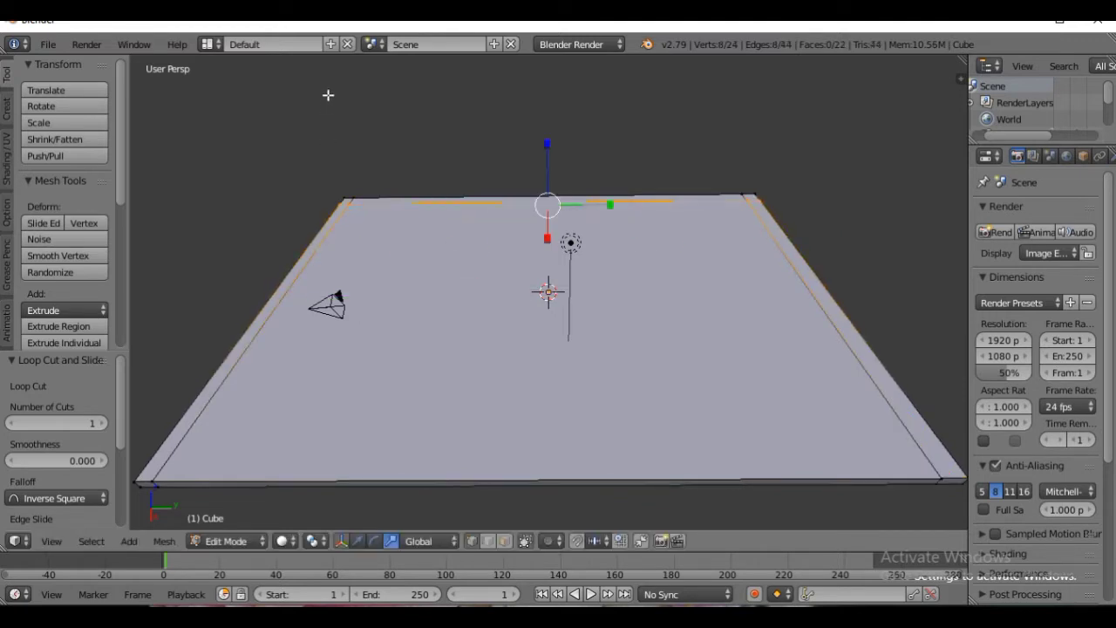
middle_drag(399, 208, 408, 252)
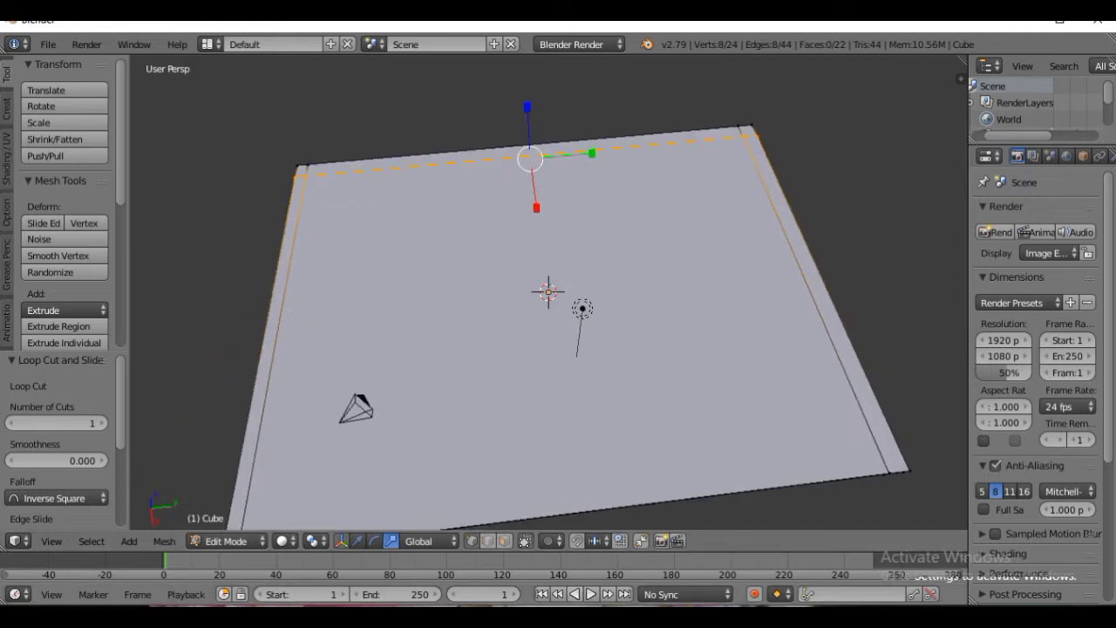
- Select the five narrow top faces along both sides and the rear edge and extrude them upward about 10.6 as walls
click(506, 541)
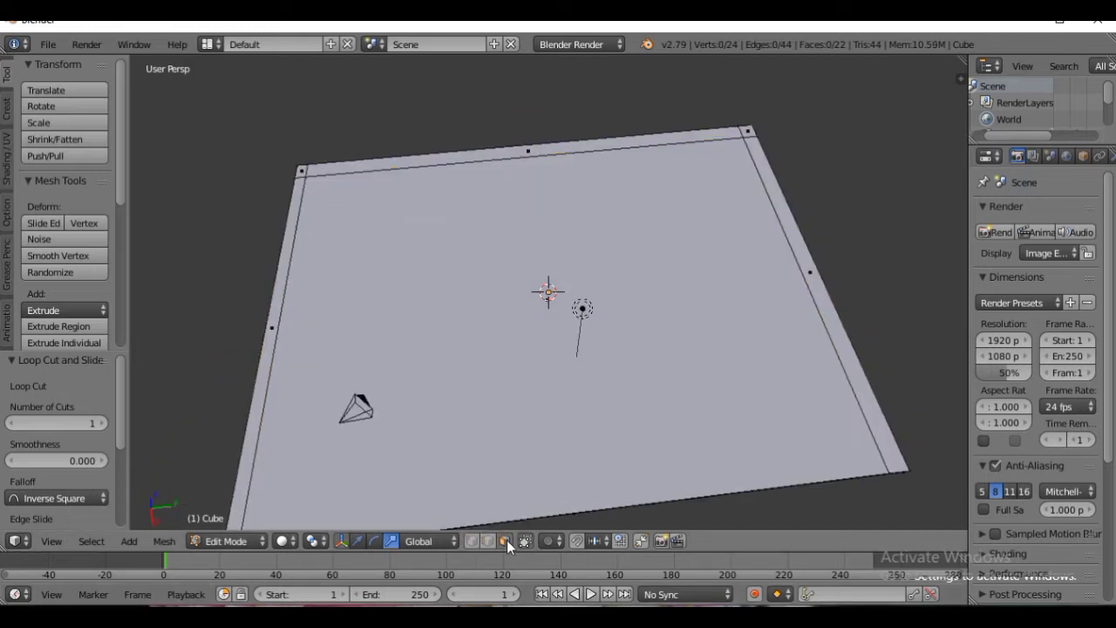
right_click(288, 252)
shift+right_click(299, 174)
shift+right_click(706, 133)
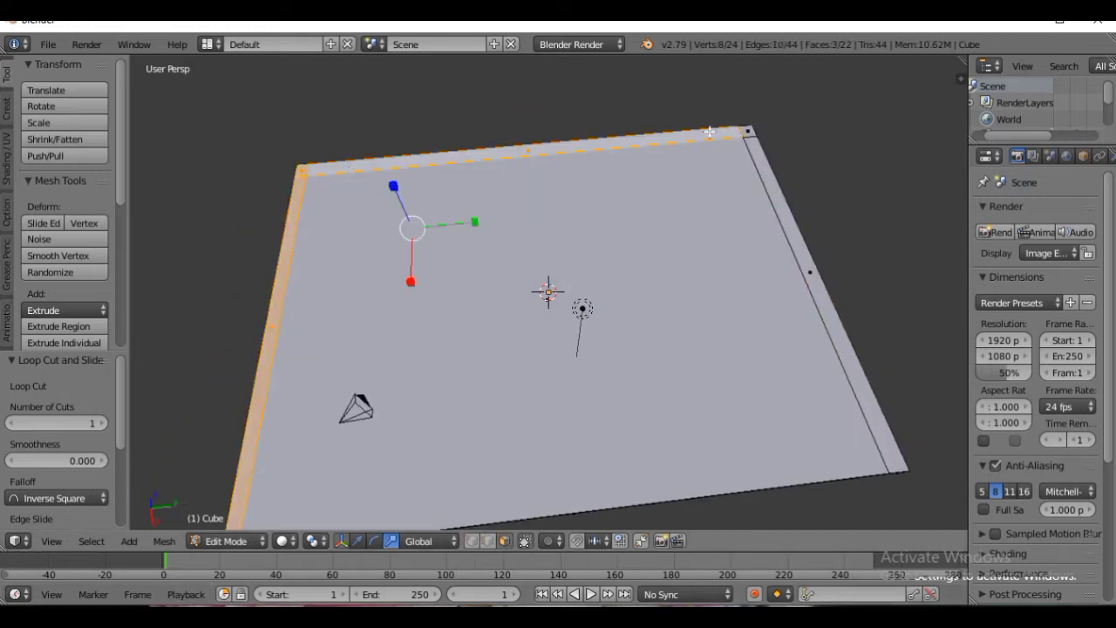
shift+right_click(744, 129)
shift+right_click(759, 165)
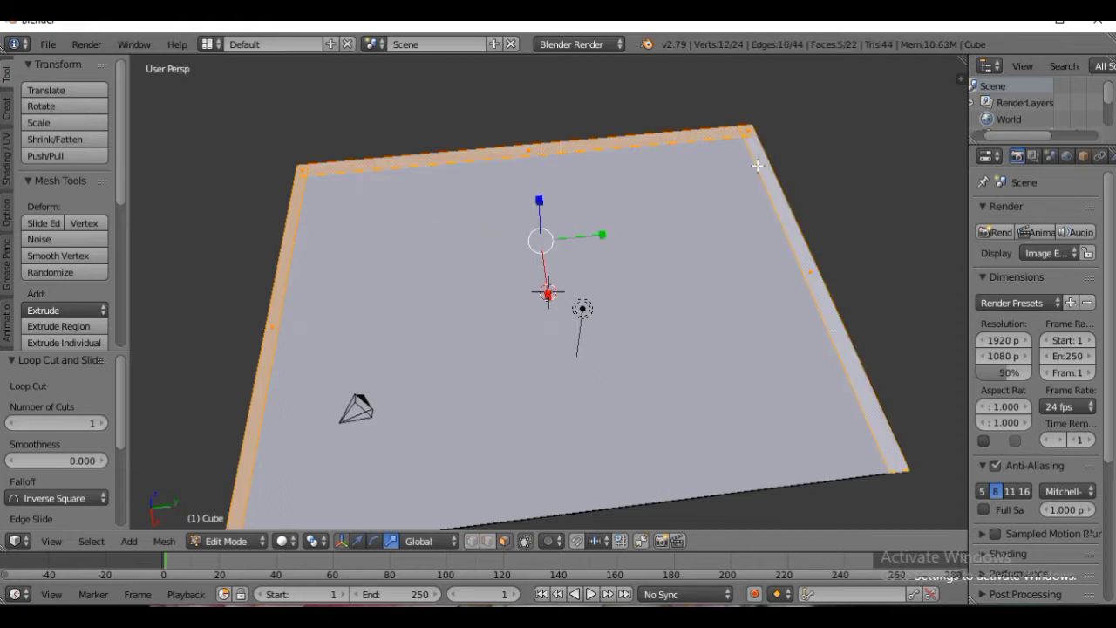
key(e)
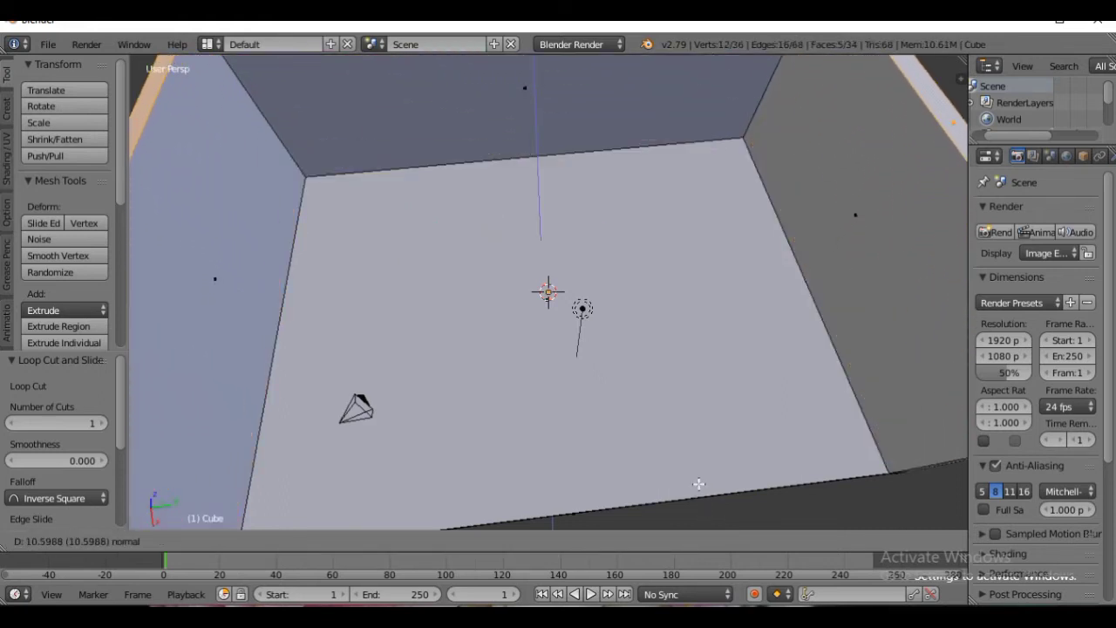
click(698, 483)
scroll(732, 497, down, 6)
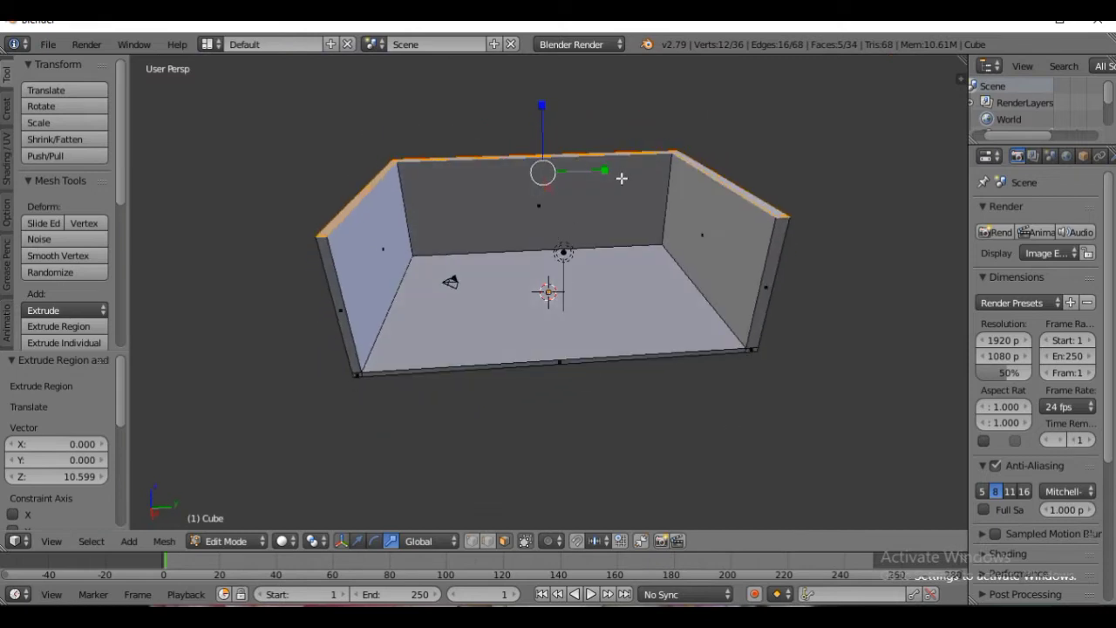
- Extrude the wall tops upward by about another 7.74 and return to Object Mode
key(e)
click(605, 86)
middle_drag(660, 112, 682, 195)
scroll(666, 137, up, 3)
scroll(675, 211, down, 2)
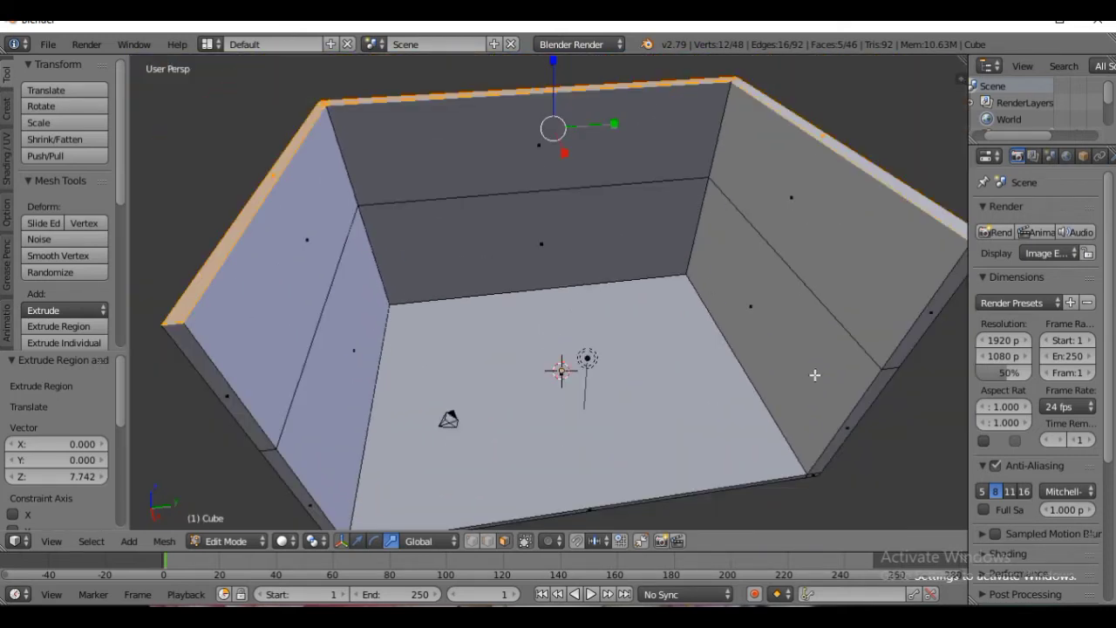
scroll(815, 375, down, 2)
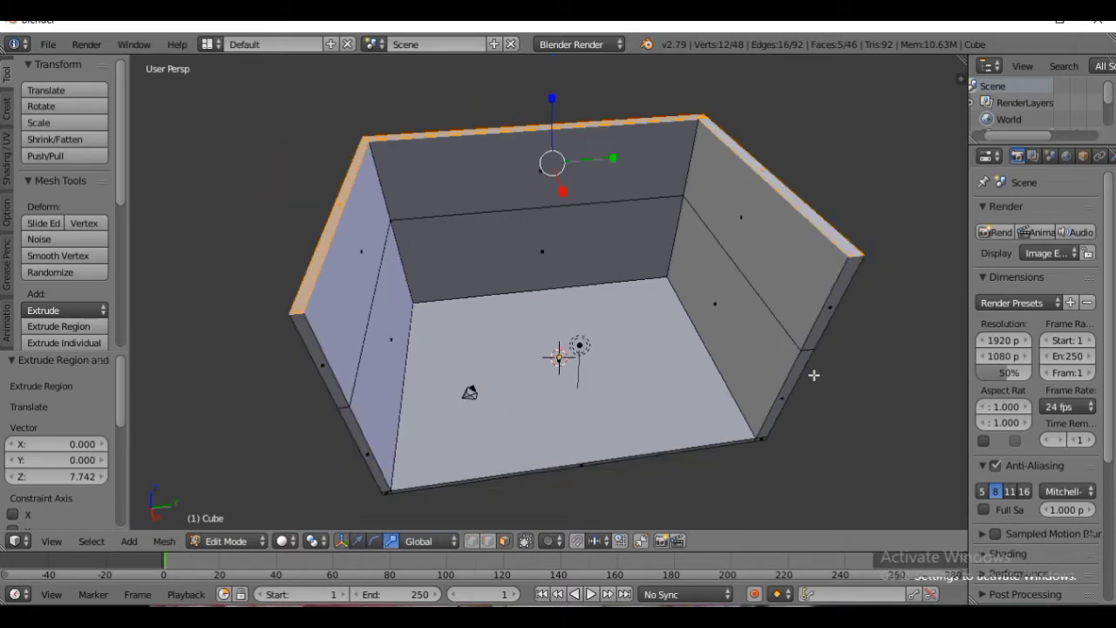
key(Tab)
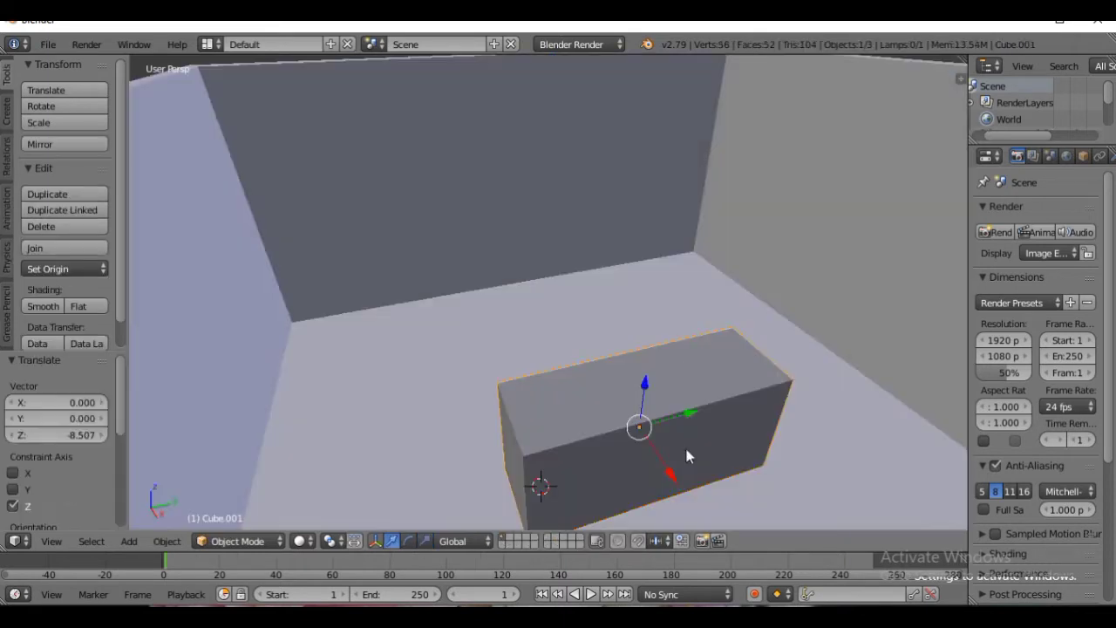
- Reposition the box inside the room, adjusting its height and shifting it about -6.36 along X towards the back wall
key(g)
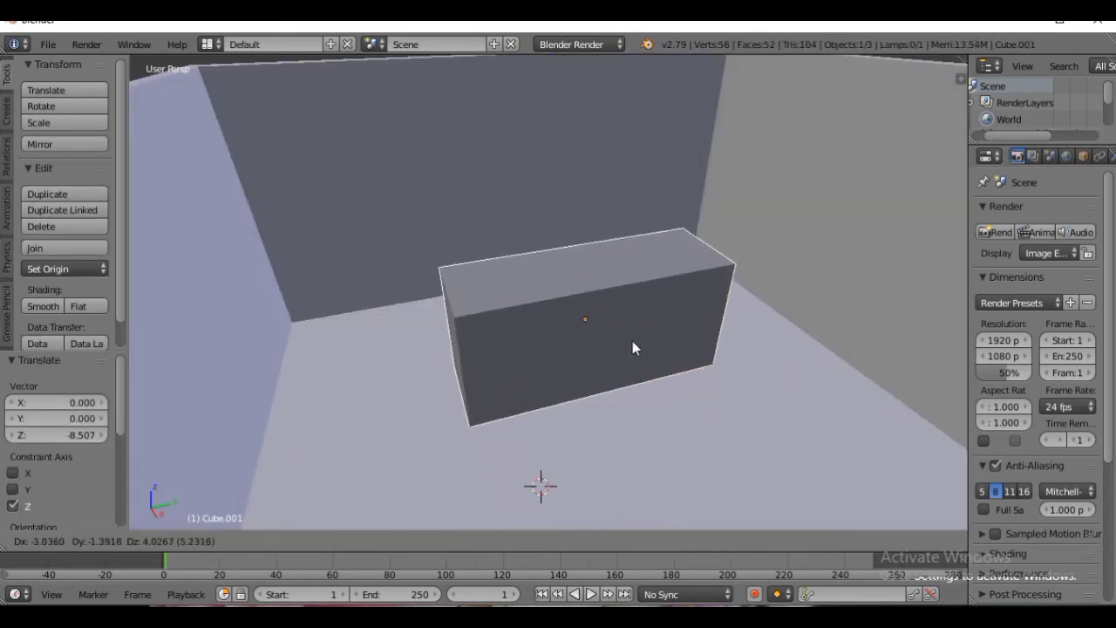
click(614, 344)
middle_drag(614, 344, 498, 252)
drag(543, 180, 579, 302)
drag(605, 373, 815, 357)
- Lengthen the box along Y and adjust its X and Z scale to form a long counter
middle_drag(815, 357, 587, 258)
key(s)
key(y)
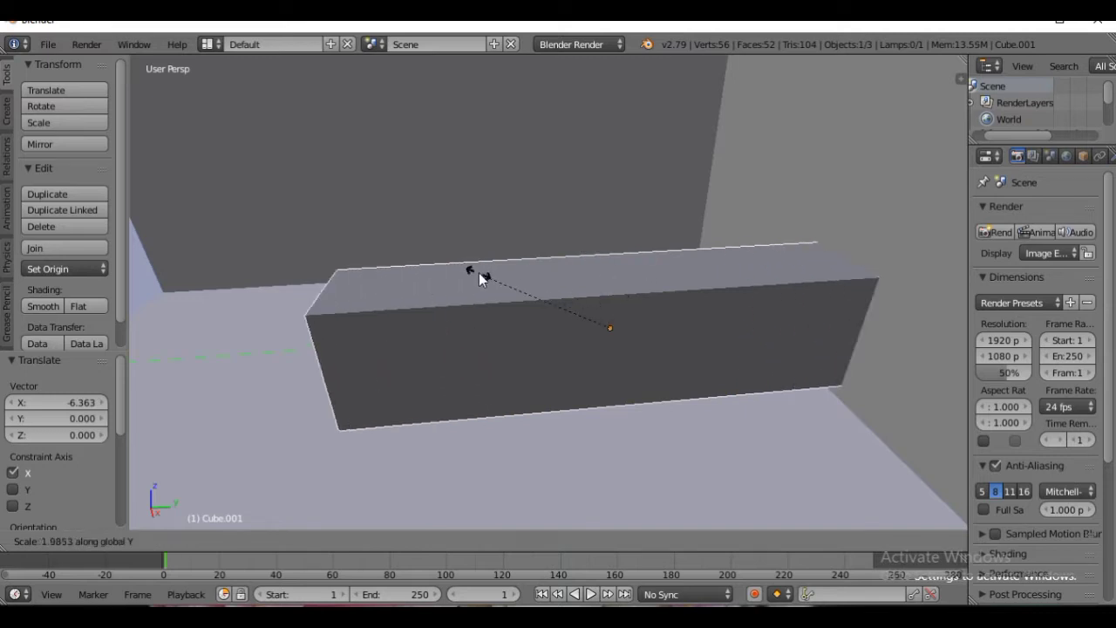
click(645, 293)
key(s)
key(x)
click(642, 276)
key(s)
key(z)
click(602, 255)
- In Edit Mode, add a horizontal loop cut around the counter and slide it close to the top edge
scroll(603, 255, down, 5)
mouse_move(602, 259)
middle_down()
mouse_move(637, 288)
mouse_move(617, 310)
mouse_move(586, 295)
mouse_move(637, 314)
mouse_move(615, 263)
middle_up()
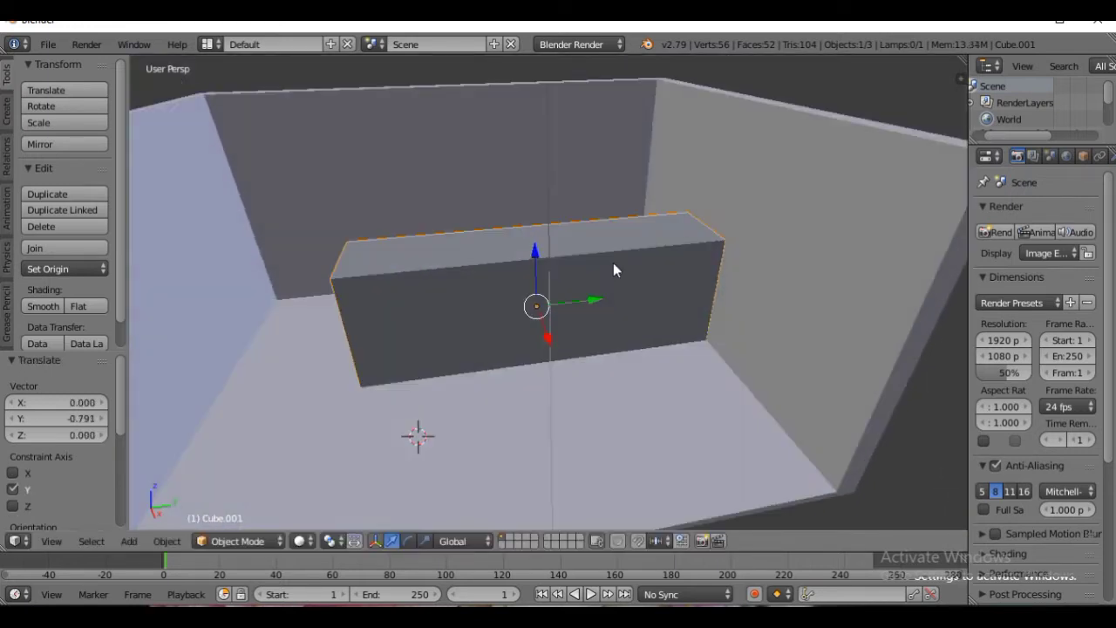
key(Tab)
key(ctrl+r)
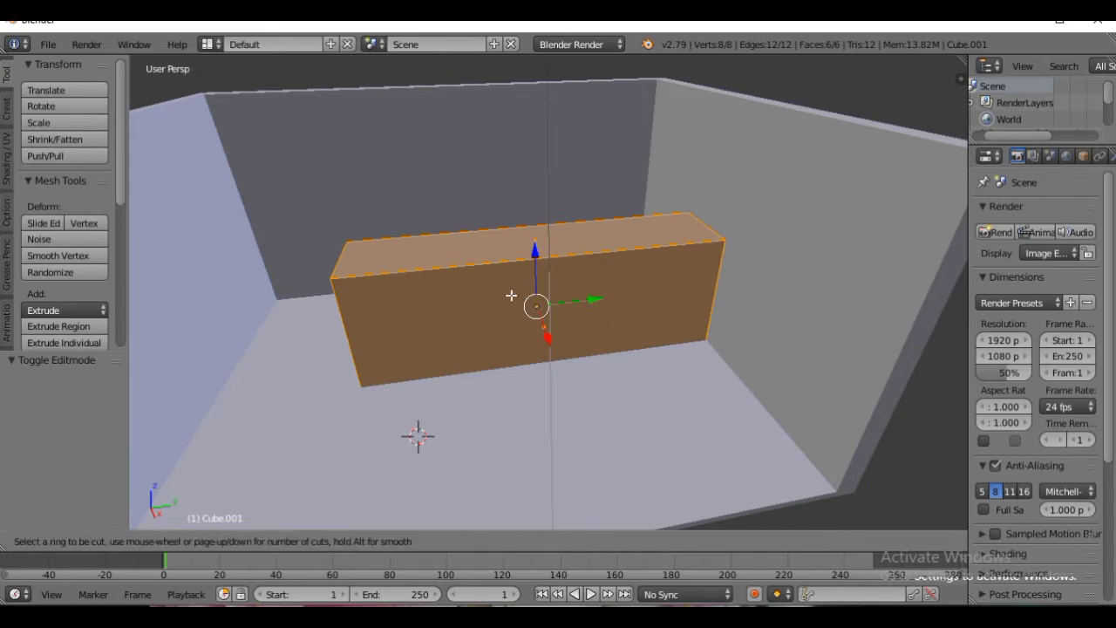
click(314, 304)
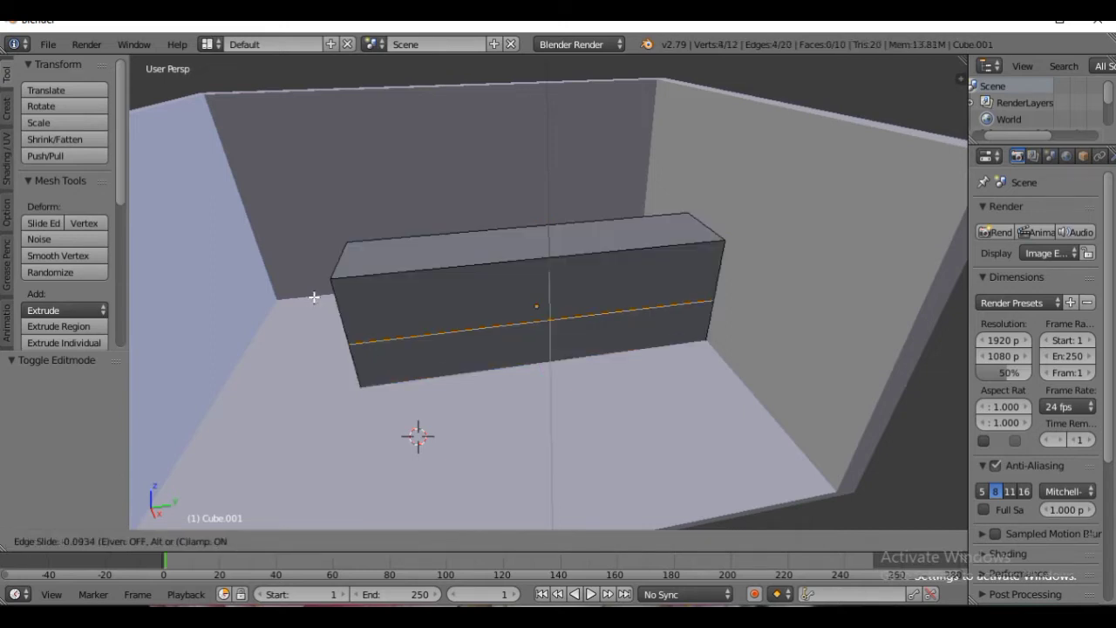
click(321, 244)
middle_drag(327, 249, 399, 277)
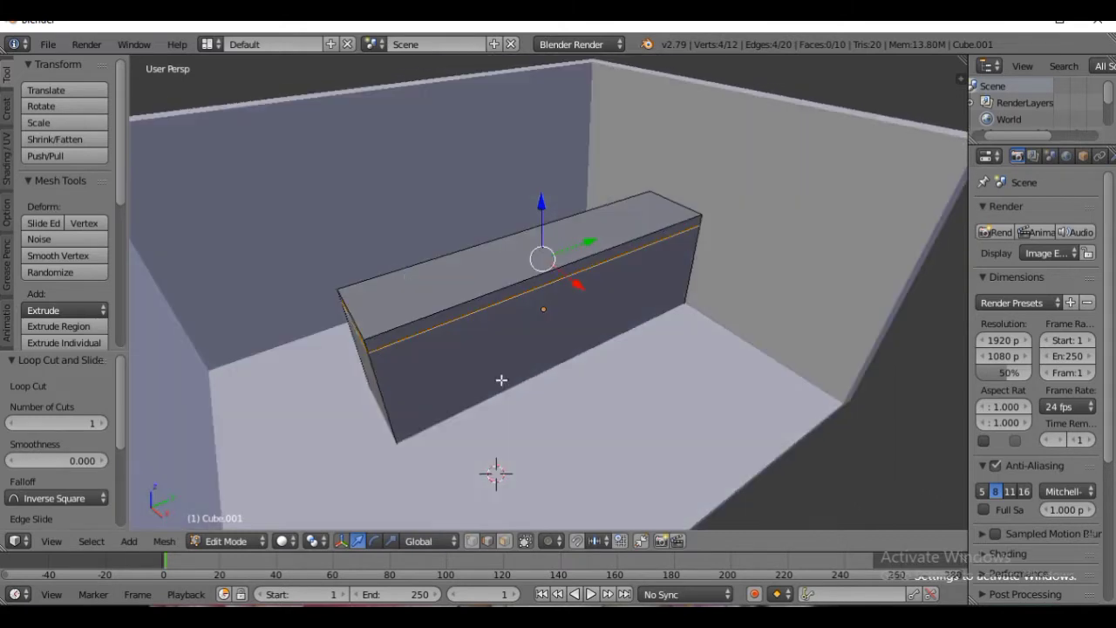
- Extrude the counter's narrow upper front face outward about 1.3, extrude it again for a wider overhang, and return to Object Mode
key(a)
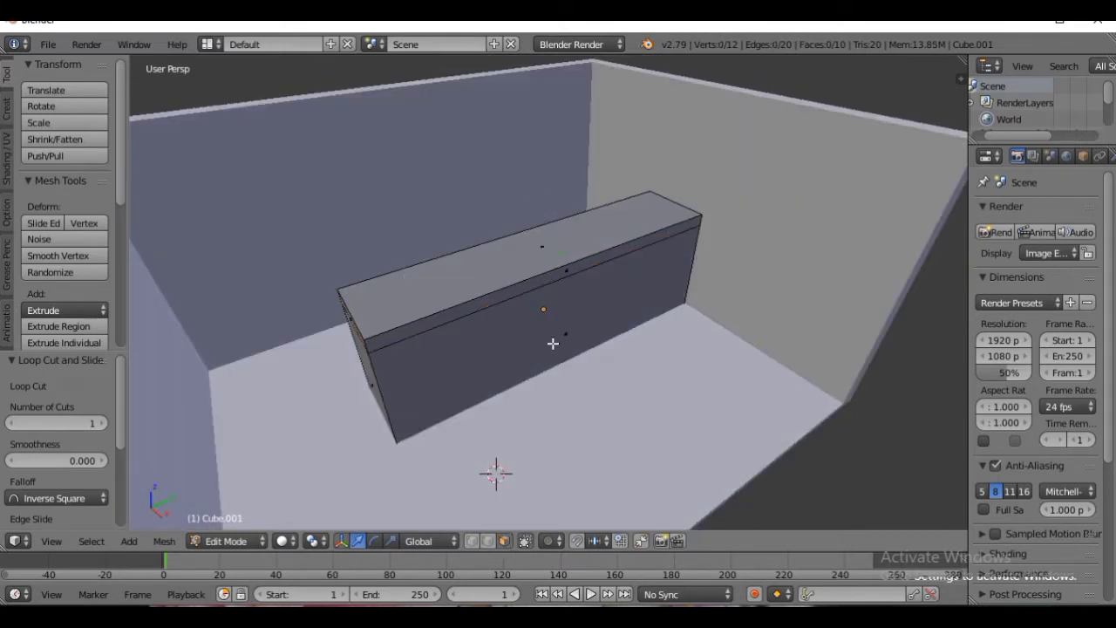
right_click(540, 280)
key(e)
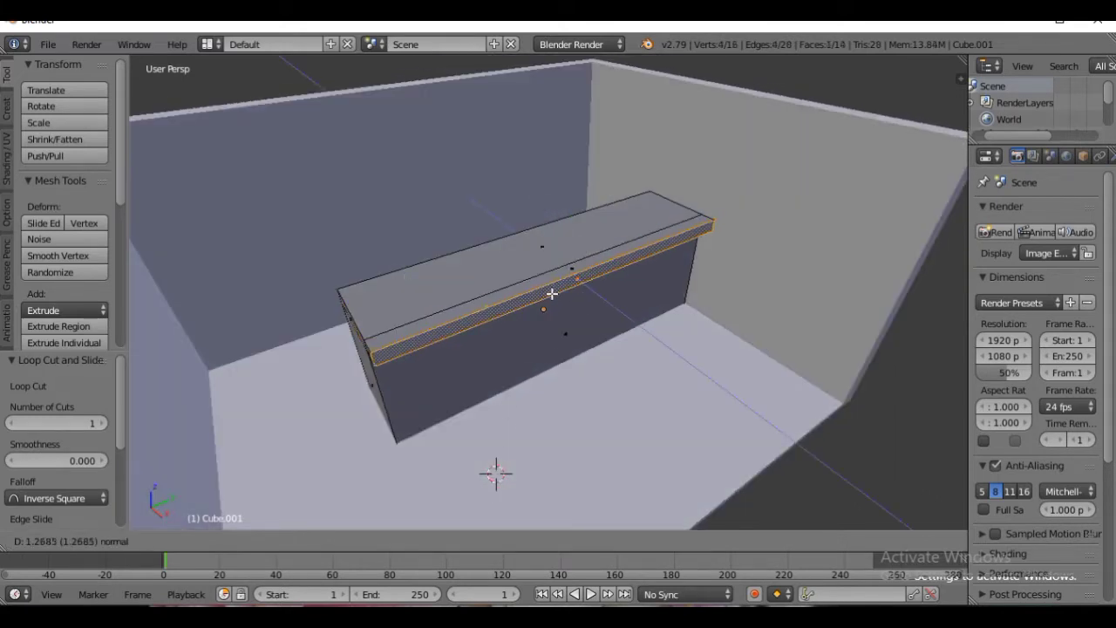
click(553, 297)
middle_drag(553, 297, 587, 257)
key(e)
click(577, 320)
key(Tab)
- Scale the small cube near the back wall by 0.245 along X and 8.765 along Y to form a long, thin shelf
scroll(585, 265, up, 2)
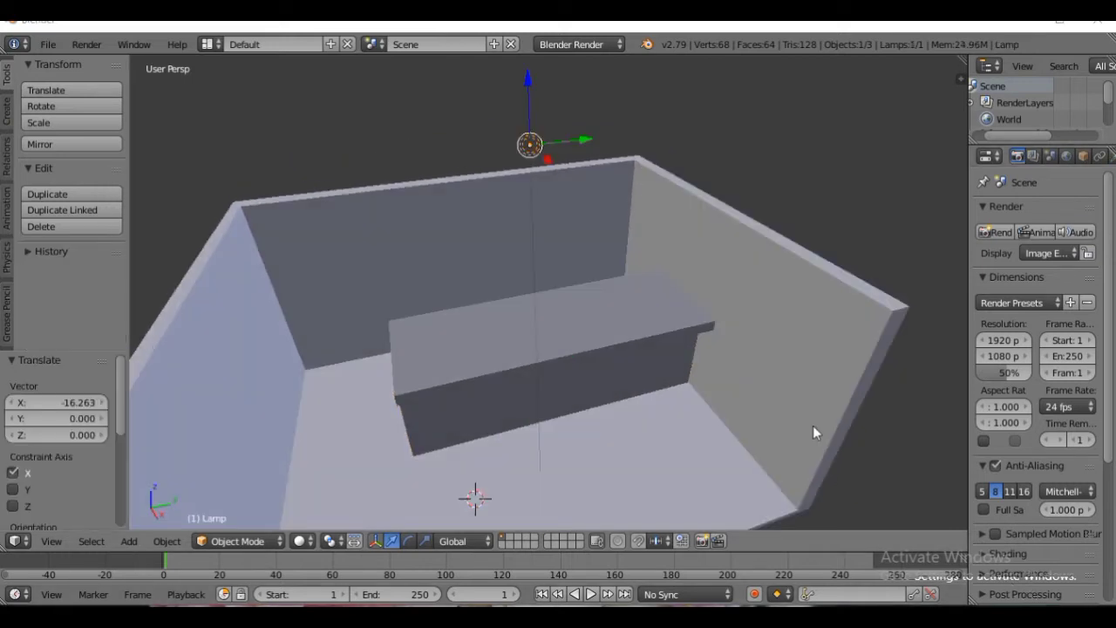
scroll(611, 375, down, 1)
scroll(610, 374, up, 3)
mouse_move(609, 375)
middle_down()
mouse_move(569, 379)
mouse_move(581, 397)
mouse_move(636, 373)
mouse_move(612, 373)
middle_up()
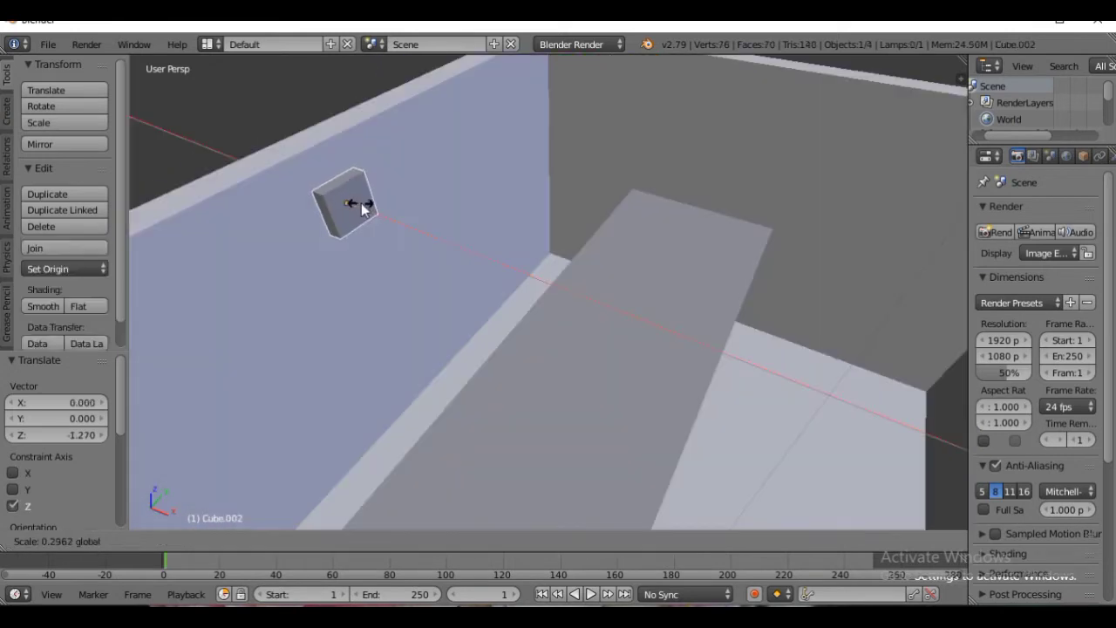
click(358, 201)
middle_drag(359, 202, 329, 186)
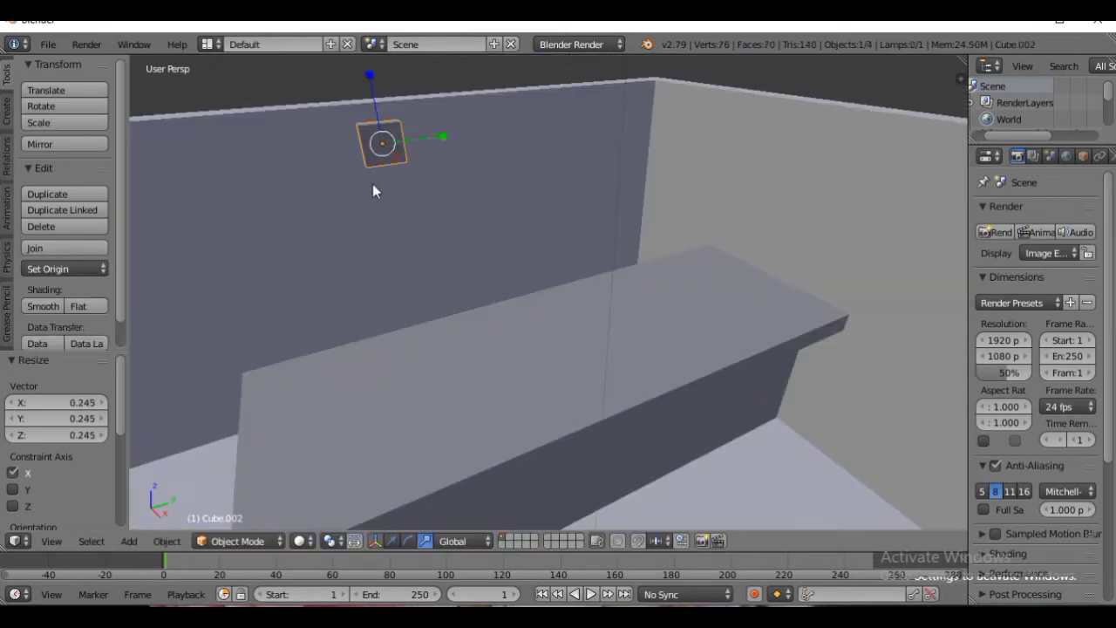
key(s)
key(y)
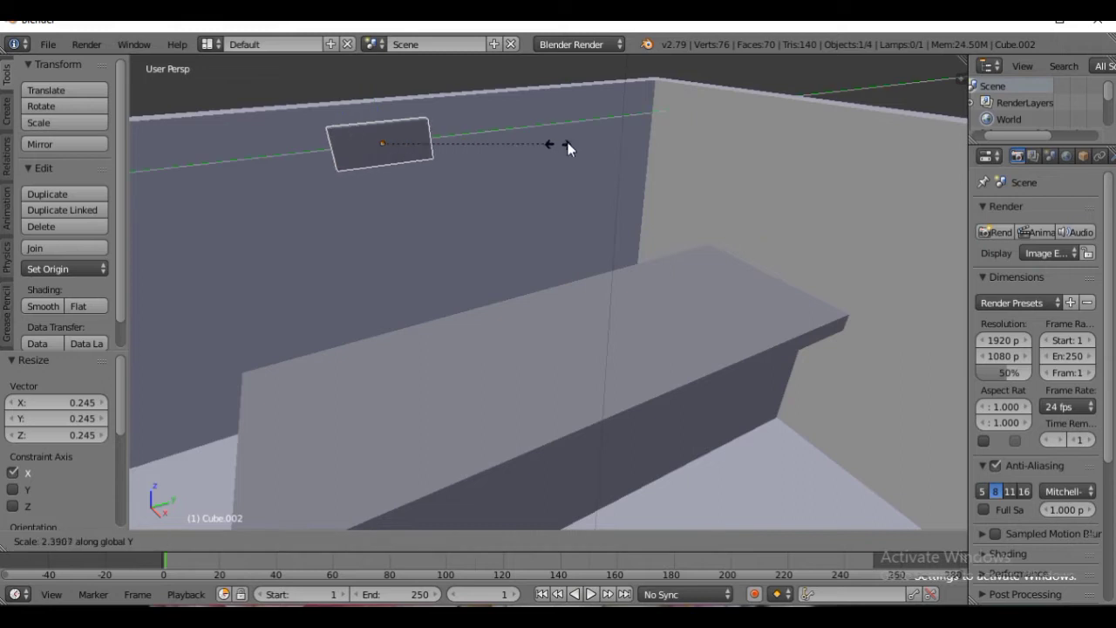
click(181, 69)
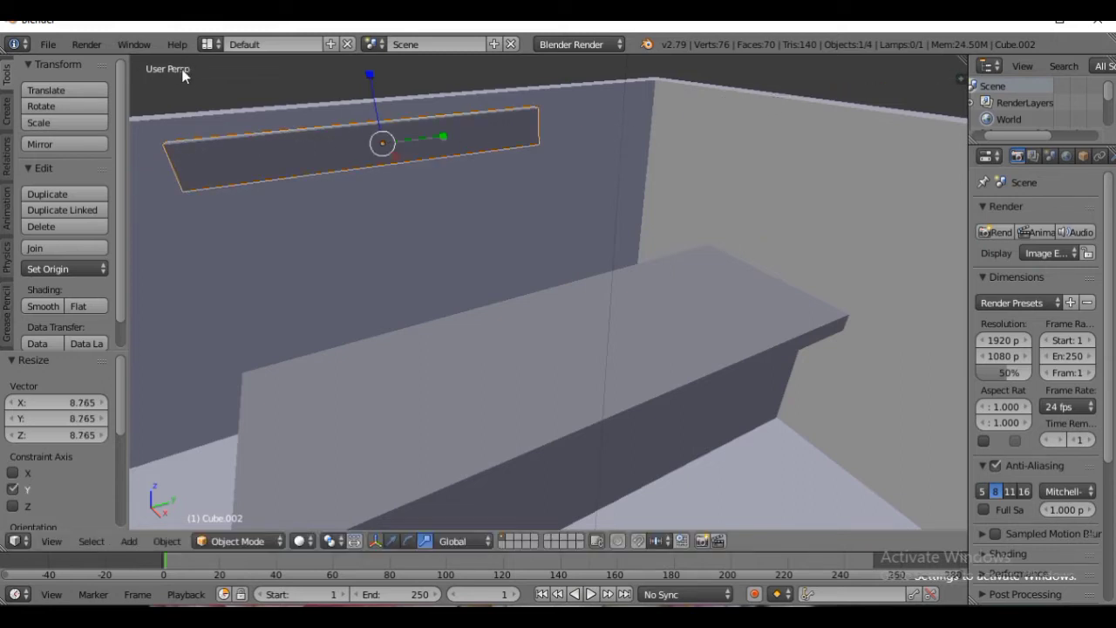
- Move the shelf about 4.3 along Y, push it back 3.38 along X against the back wall, and lower it 1.187
key(g)
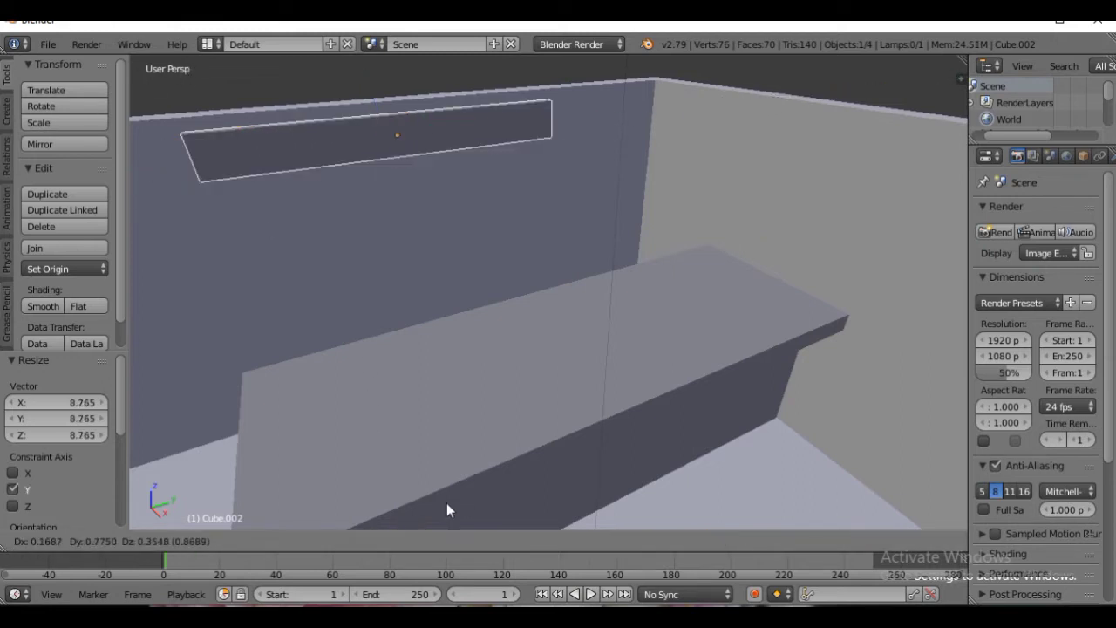
click(508, 506)
middle_drag(508, 511, 518, 276)
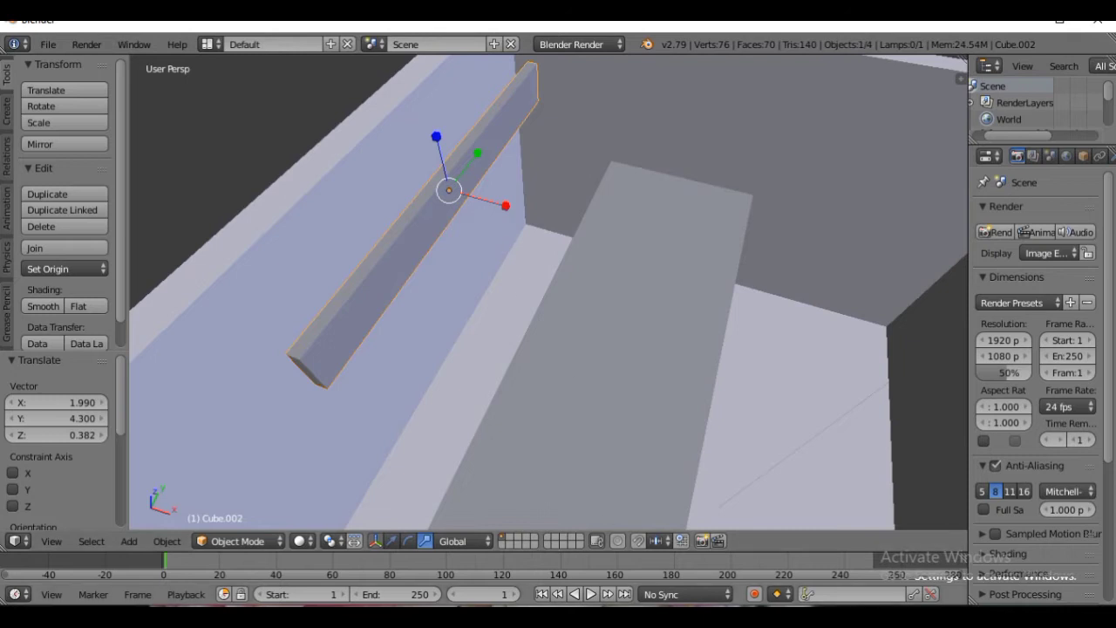
click(392, 540)
drag(507, 212, 436, 198)
middle_drag(436, 198, 457, 148)
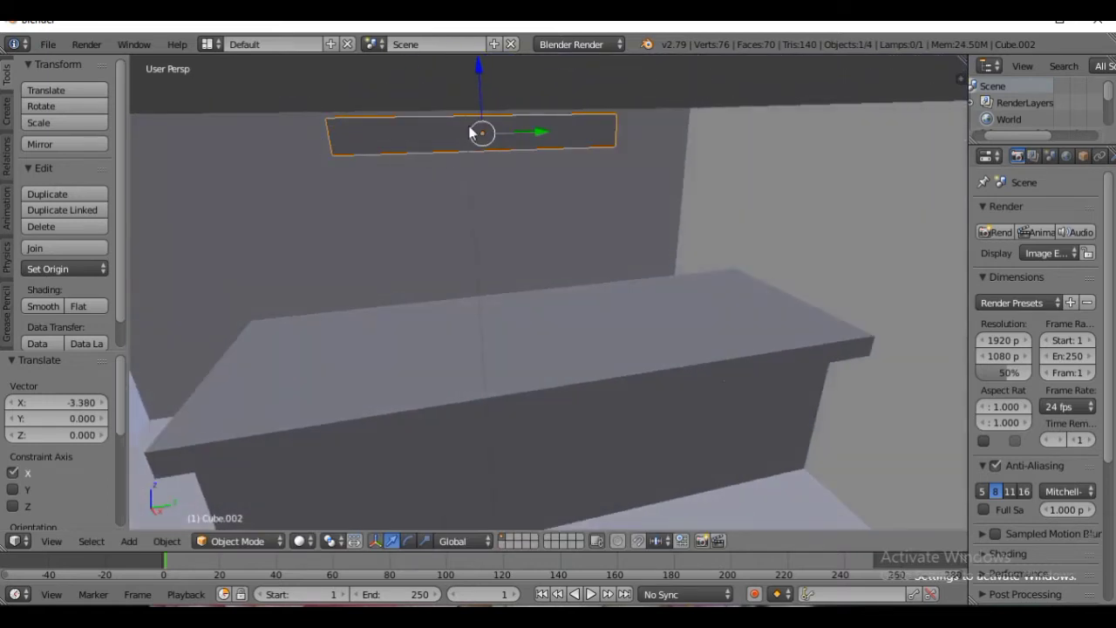
drag(479, 87, 478, 94)
middle_drag(494, 143, 528, 204)
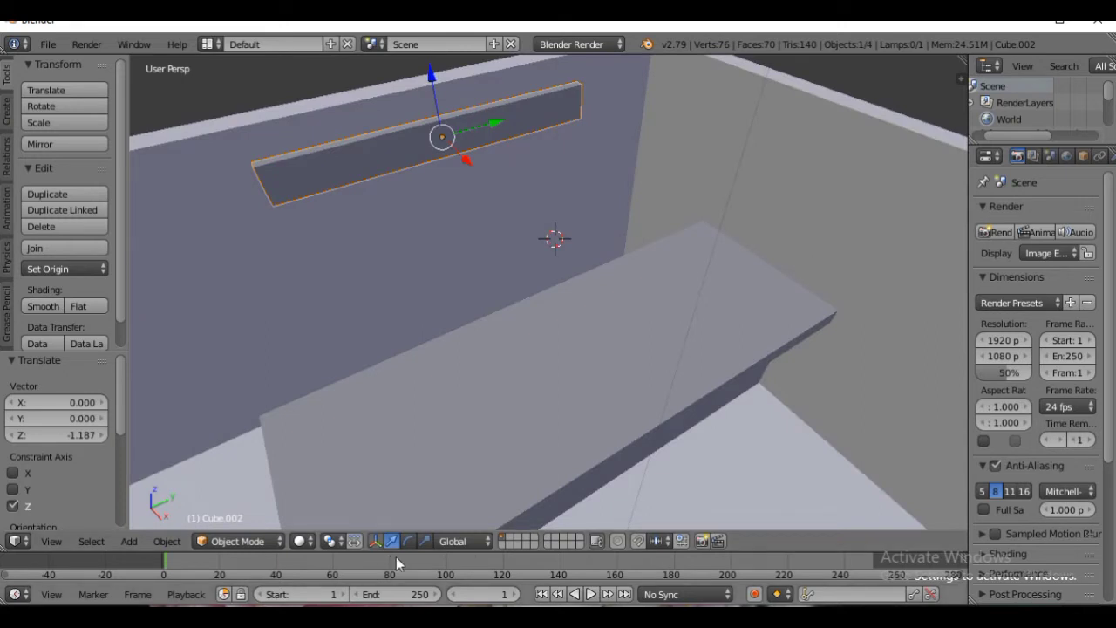
- Scale the shelf up along Z by 1.646 and 1.553, and lengthen it along Y by about 1.4 and 1.094
key(s)
click(418, 514)
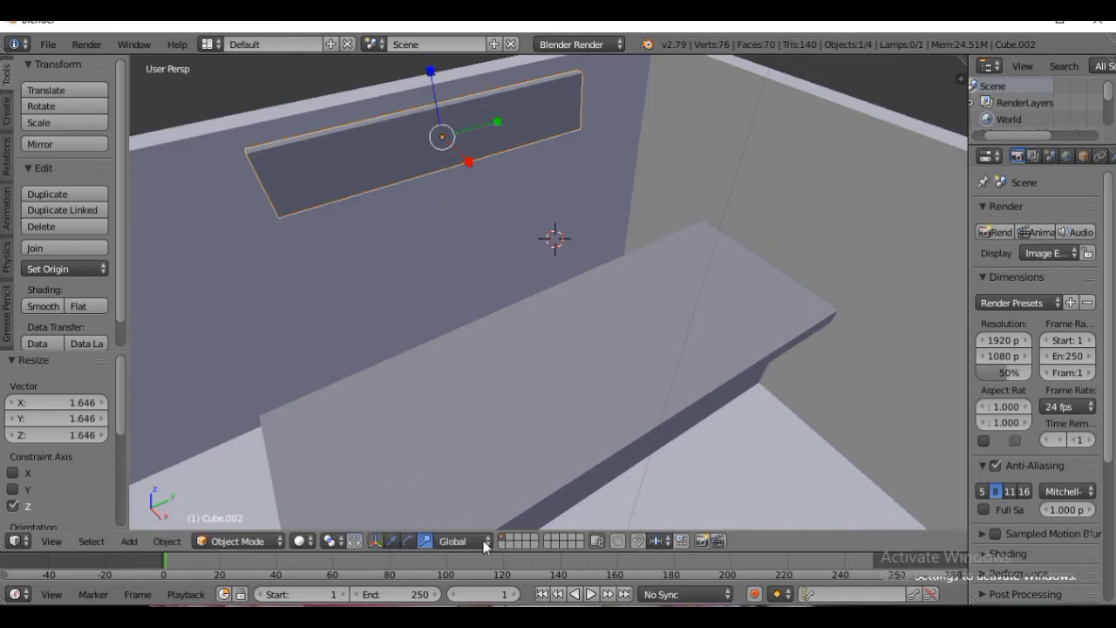
key(s)
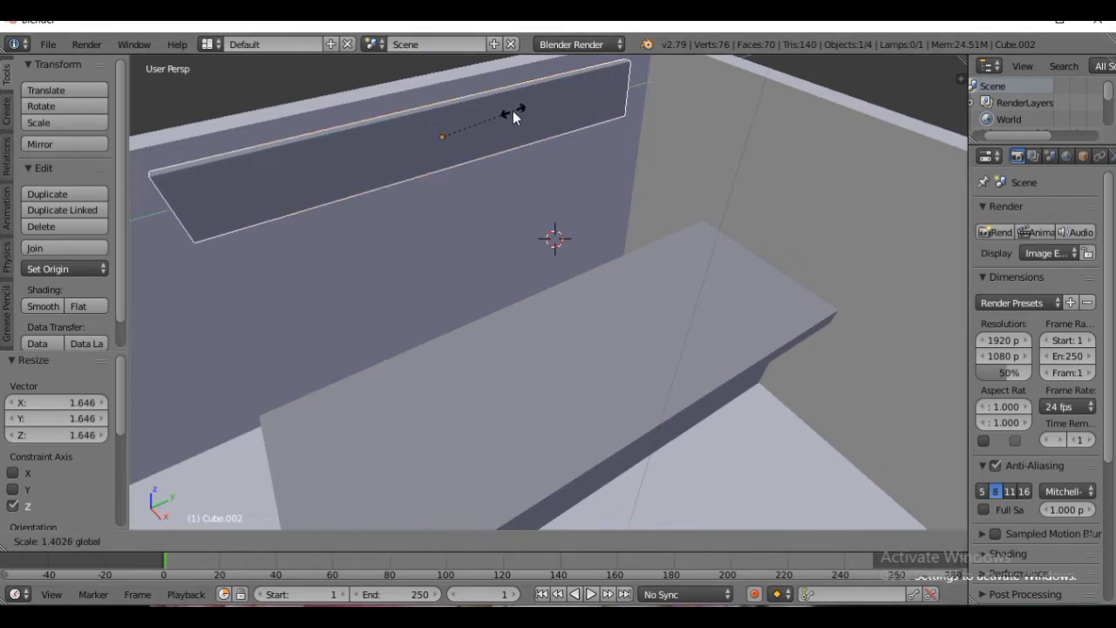
click(510, 110)
scroll(543, 186, down, 3)
key(s)
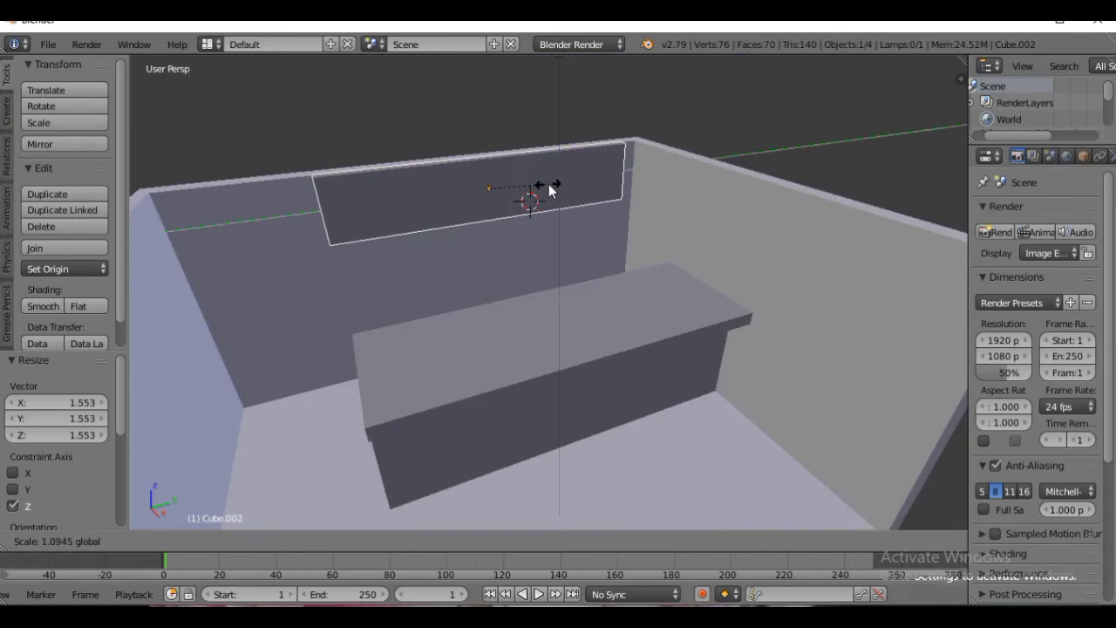
click(548, 185)
middle_drag(550, 188, 628, 251)
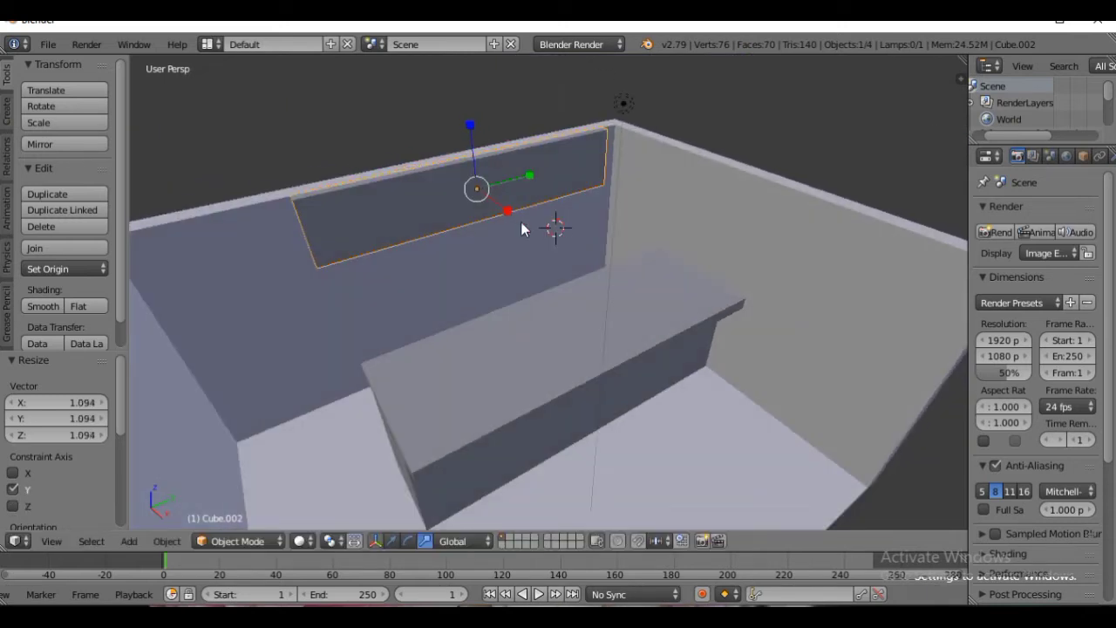
- Lower the enlarged shelf 1.335 along Z and shift it 0.346 along Y
mouse_move(471, 132)
mouse_down()
mouse_move(469, 113)
mouse_move(477, 148)
mouse_up()
click(392, 541)
middle_drag(486, 161, 457, 176)
key(g)
key(y)
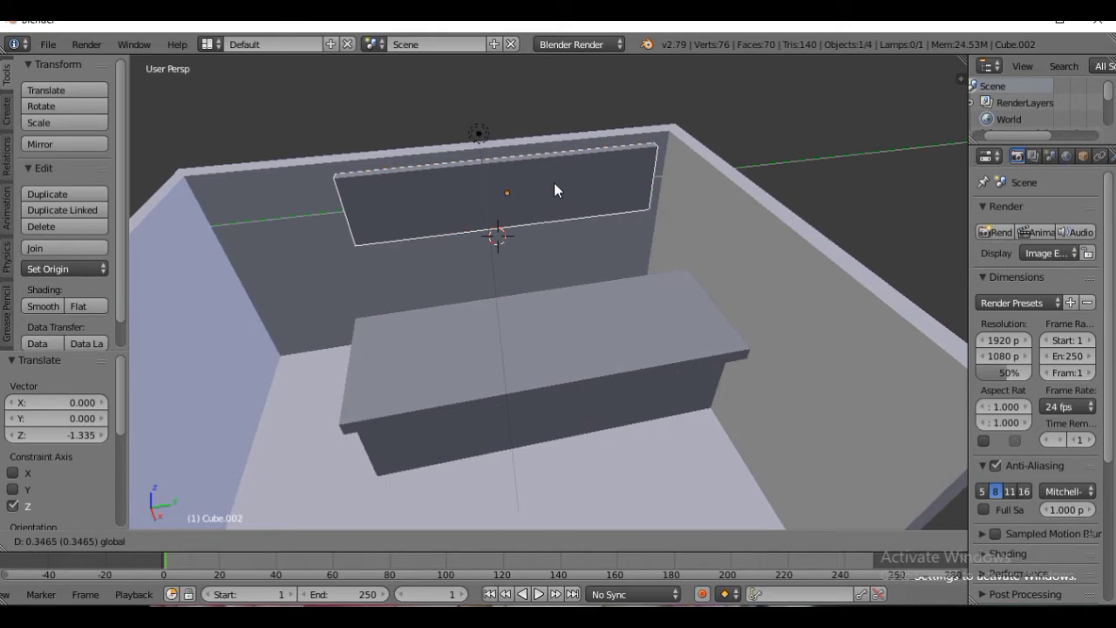
click(555, 190)
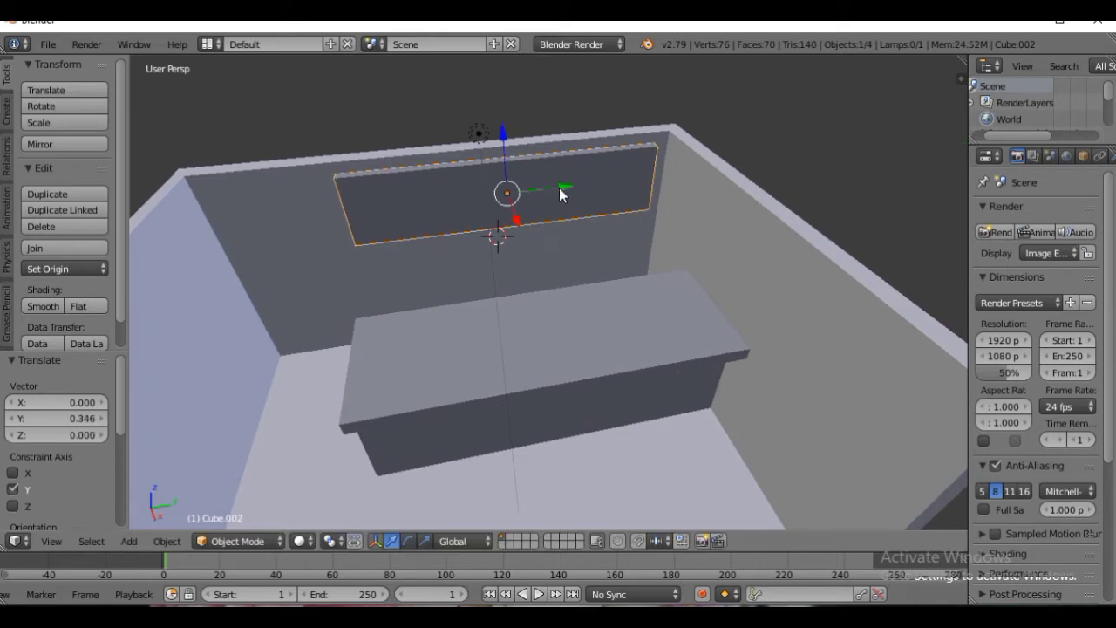
middle_drag(554, 182, 561, 190)
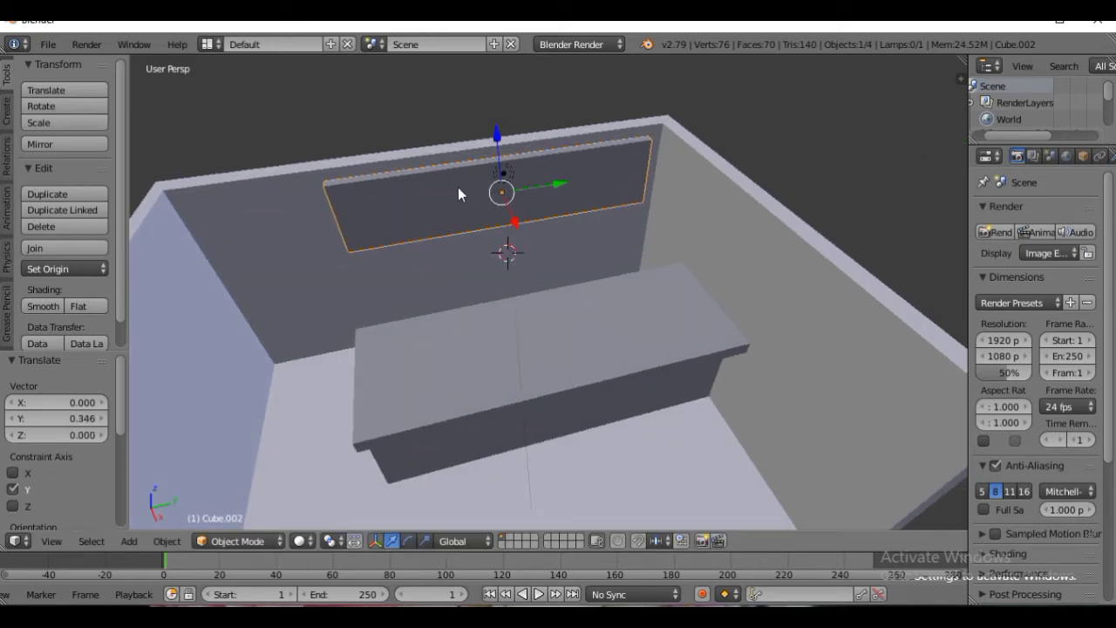
- In Edit Mode, add two vertical loop cuts to the shelf and slide one close to each end
key(Tab)
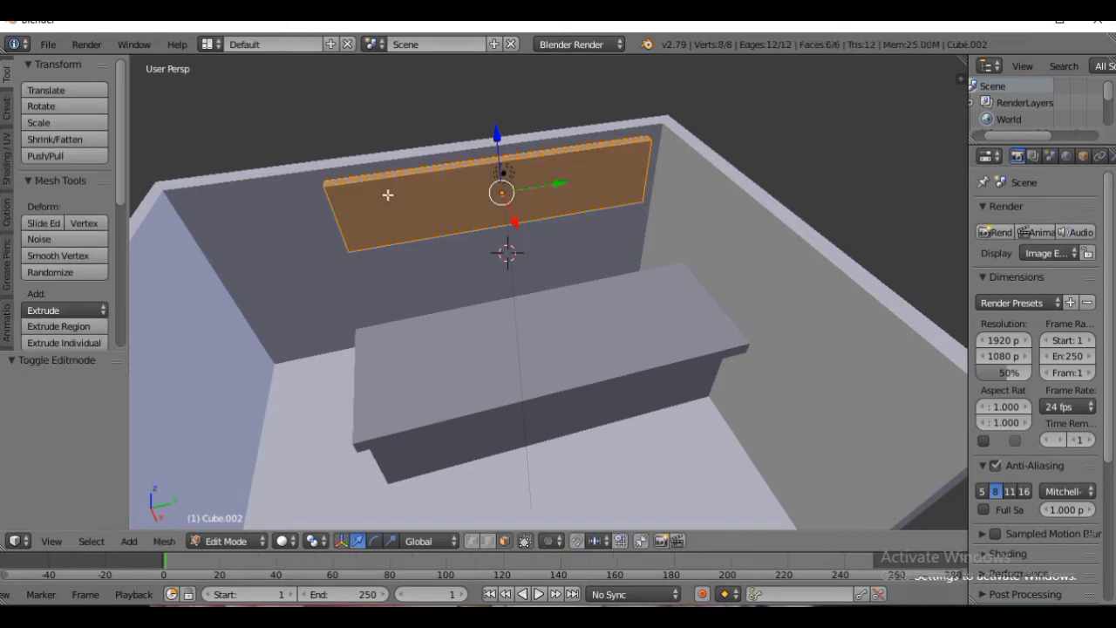
key(ctrl+r)
click(388, 192)
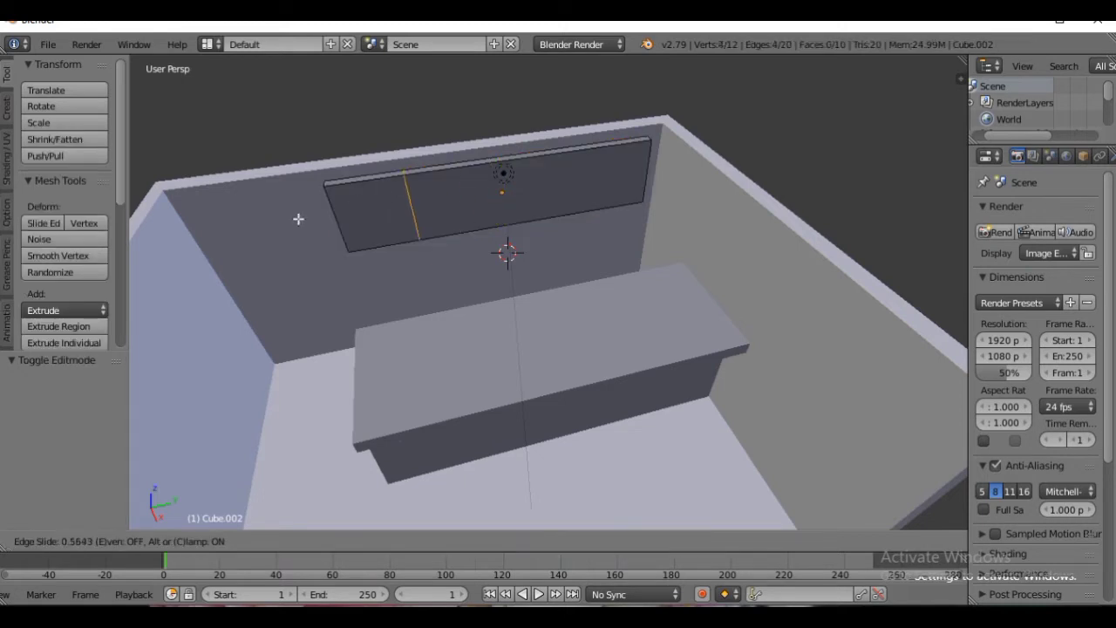
click(235, 224)
key(ctrl+r)
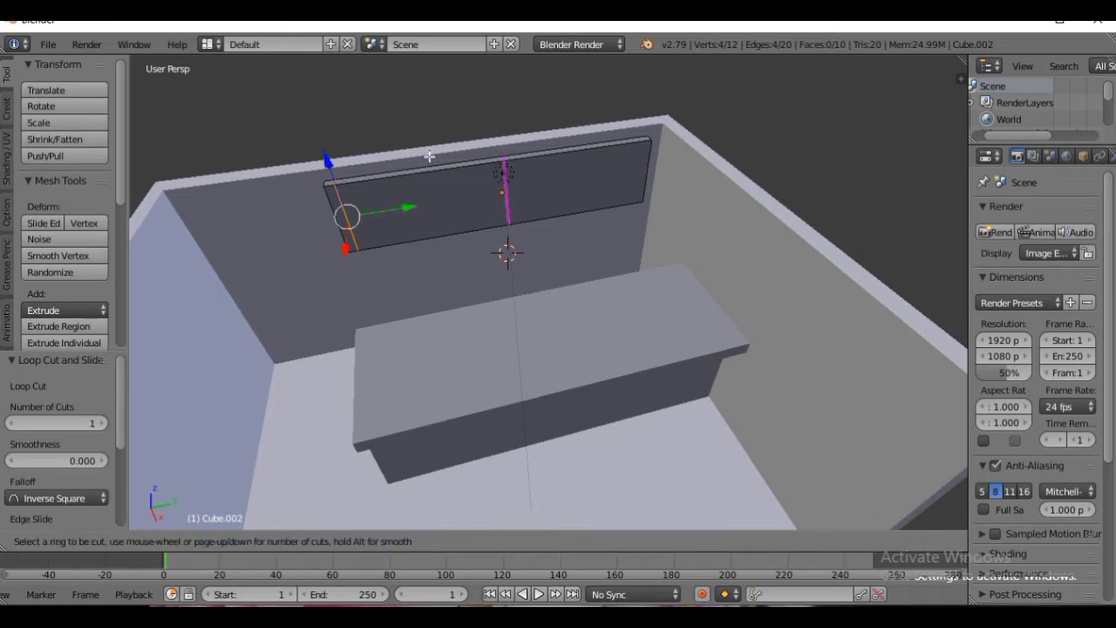
click(471, 184)
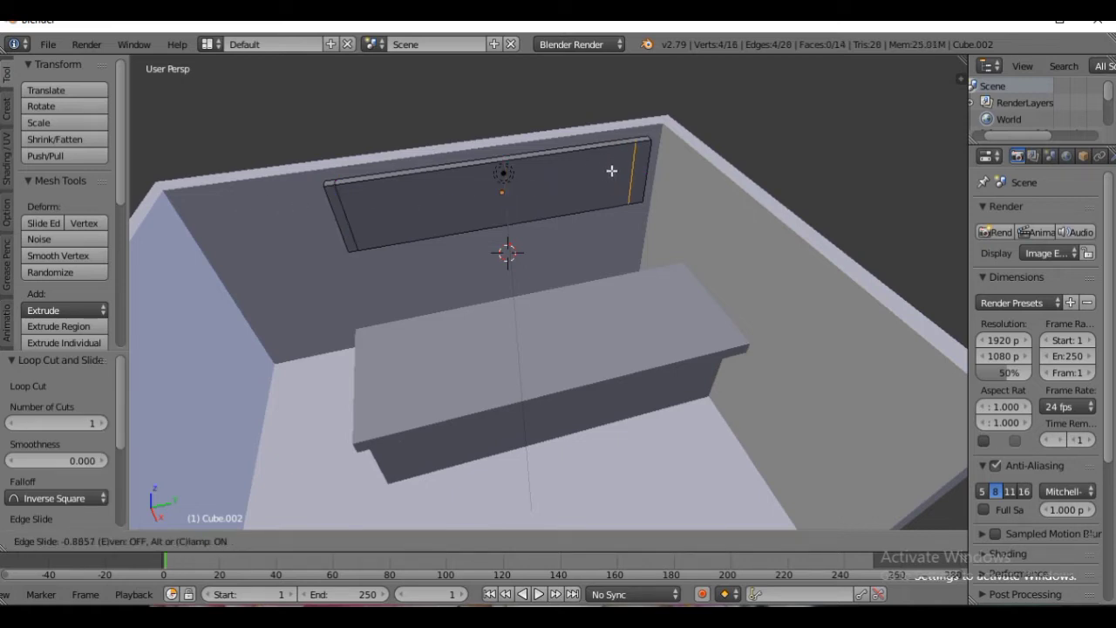
click(616, 173)
- Add two horizontal loop cuts around the shelf, one close to its upper edge and one close to its lower edge
middle_drag(616, 171, 651, 198)
scroll(651, 198, up, 3)
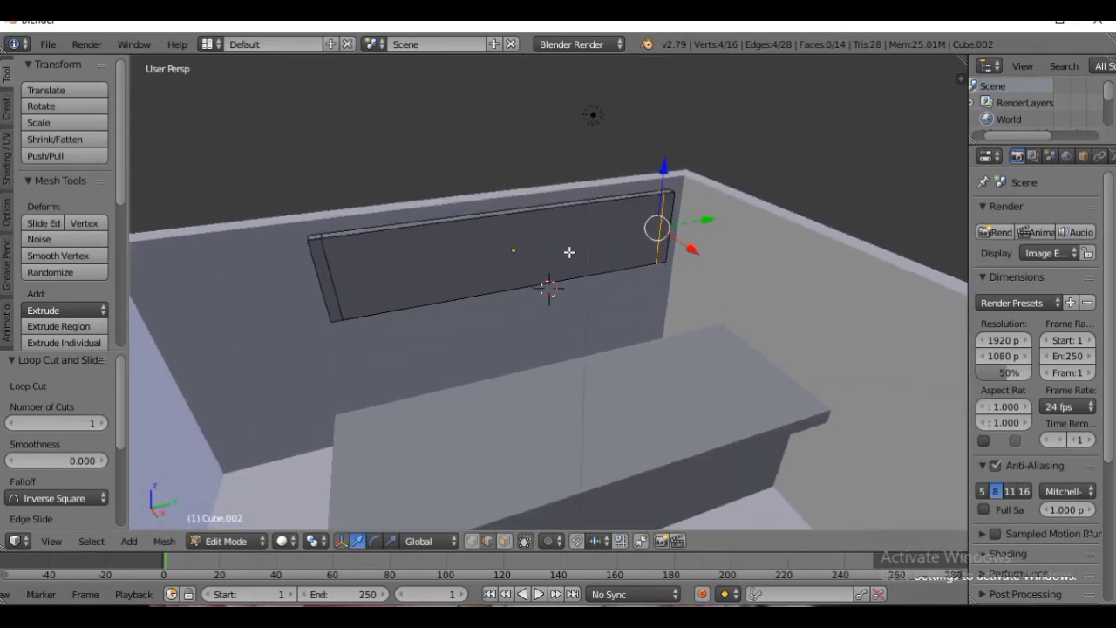
key(ctrl+r)
click(287, 293)
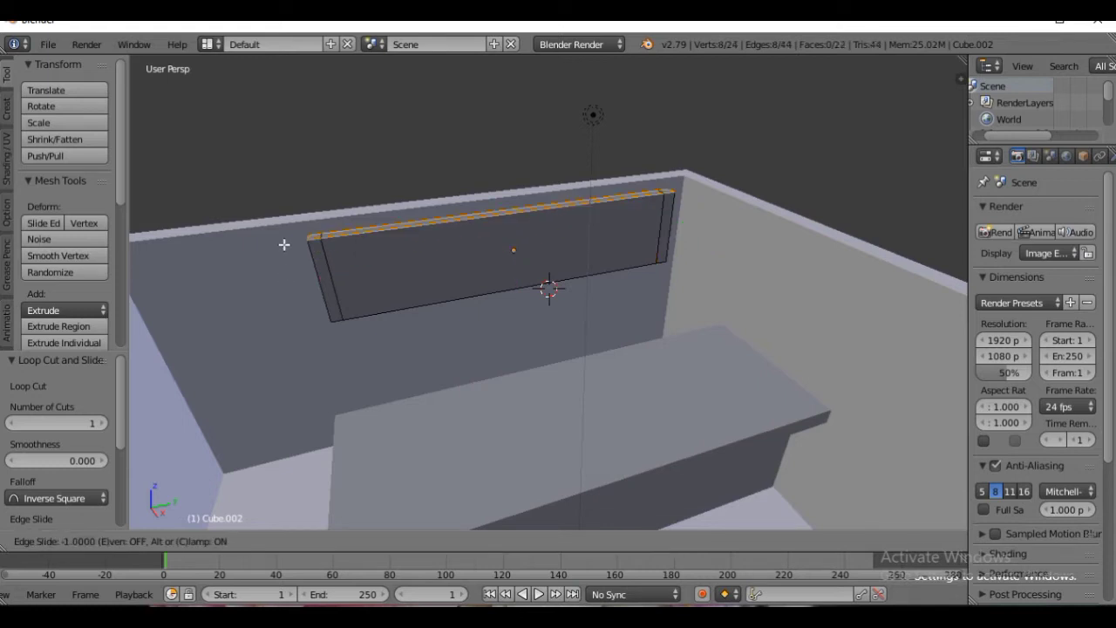
click(288, 255)
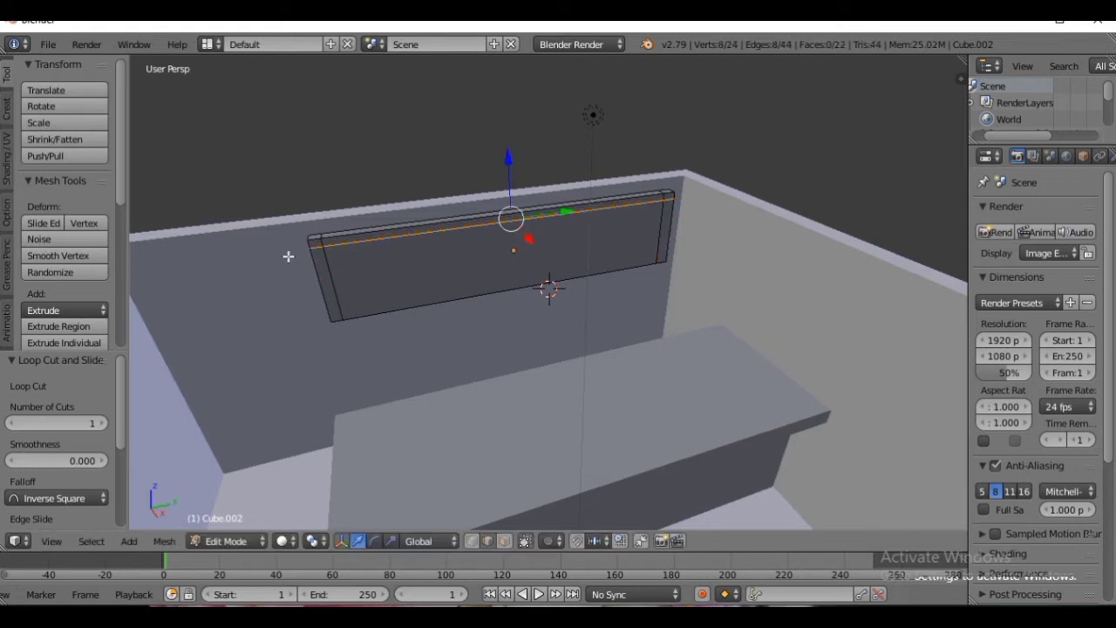
key(ctrl+r)
click(361, 282)
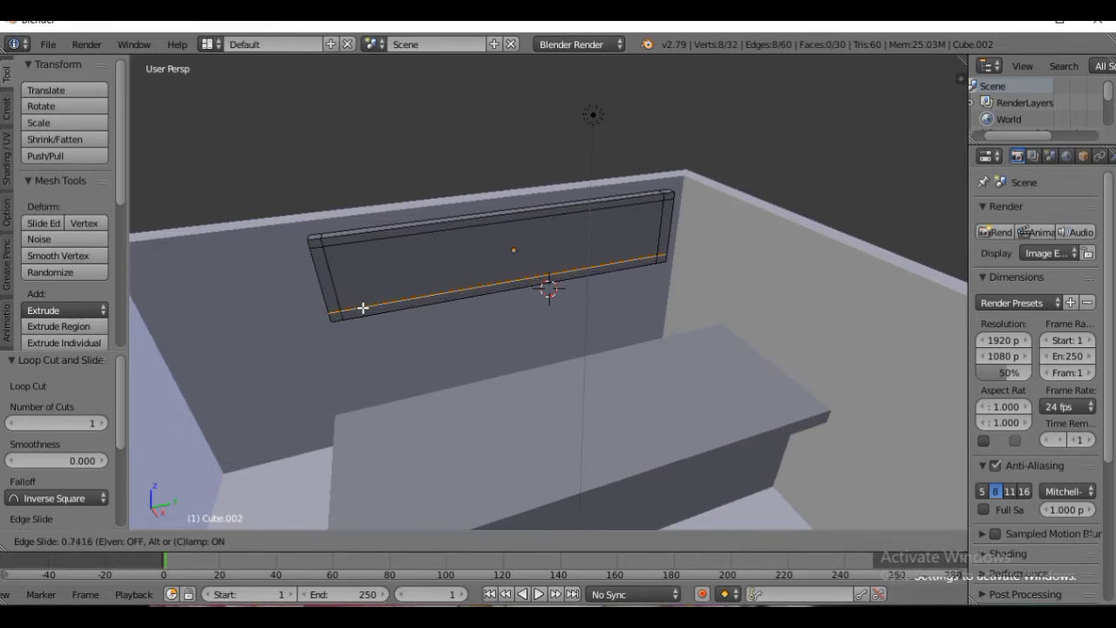
click(363, 307)
- Add paired vertical loop cuts dividing the shelf into three sections and a close pair of horizontal loop cuts across the middle
middle_drag(425, 260, 417, 250)
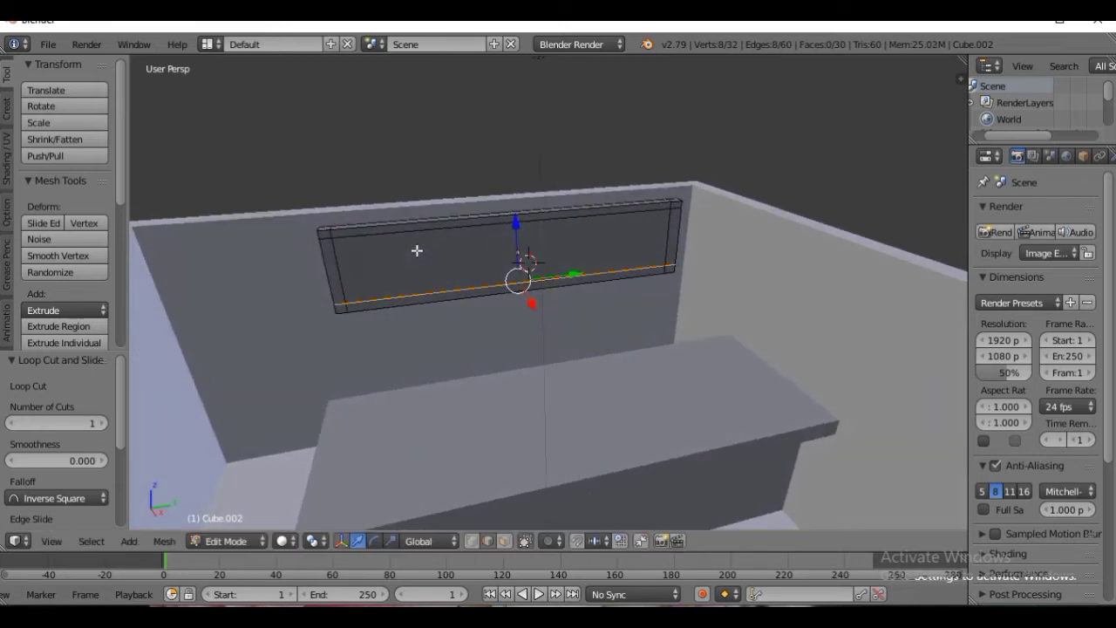
key(ctrl+r)
click(411, 229)
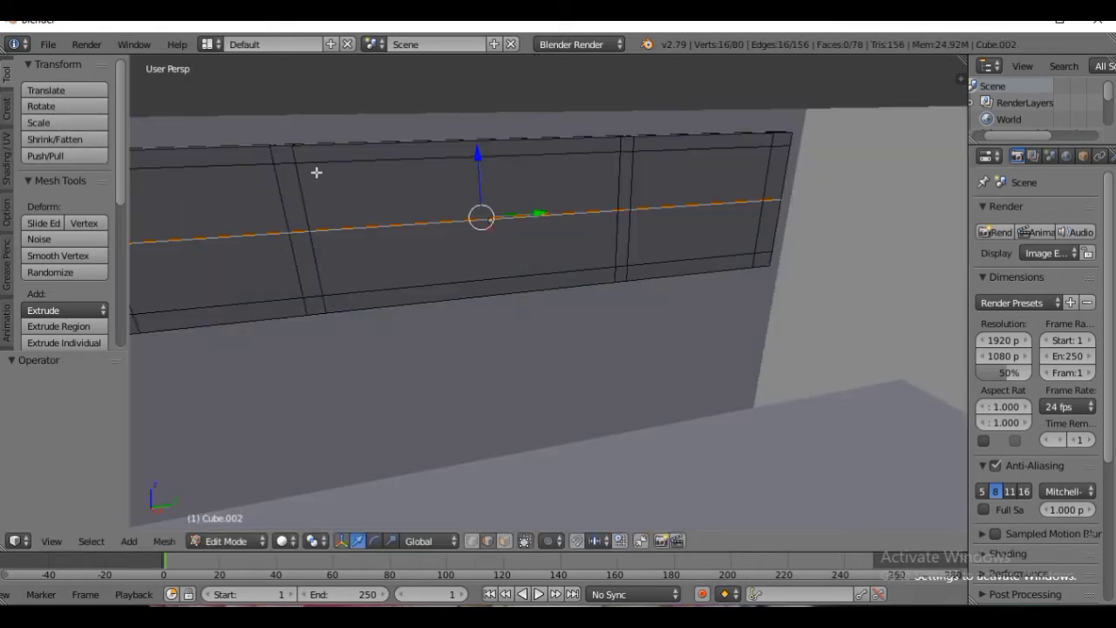
key(ctrl+r)
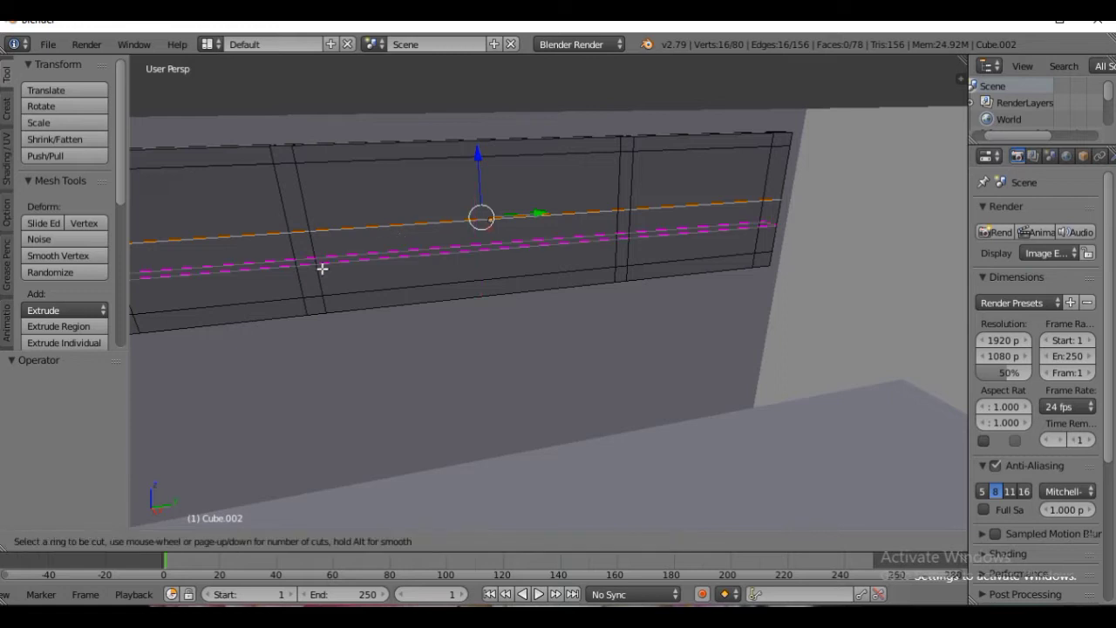
click(321, 258)
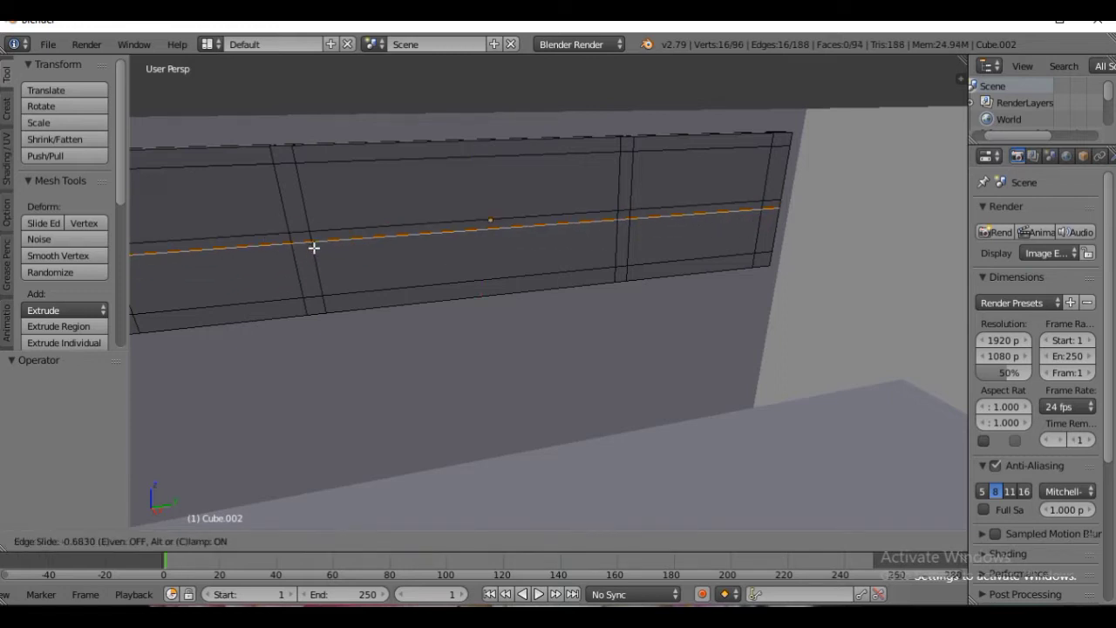
click(314, 247)
scroll(319, 248, down, 1)
middle_drag(319, 247, 332, 252)
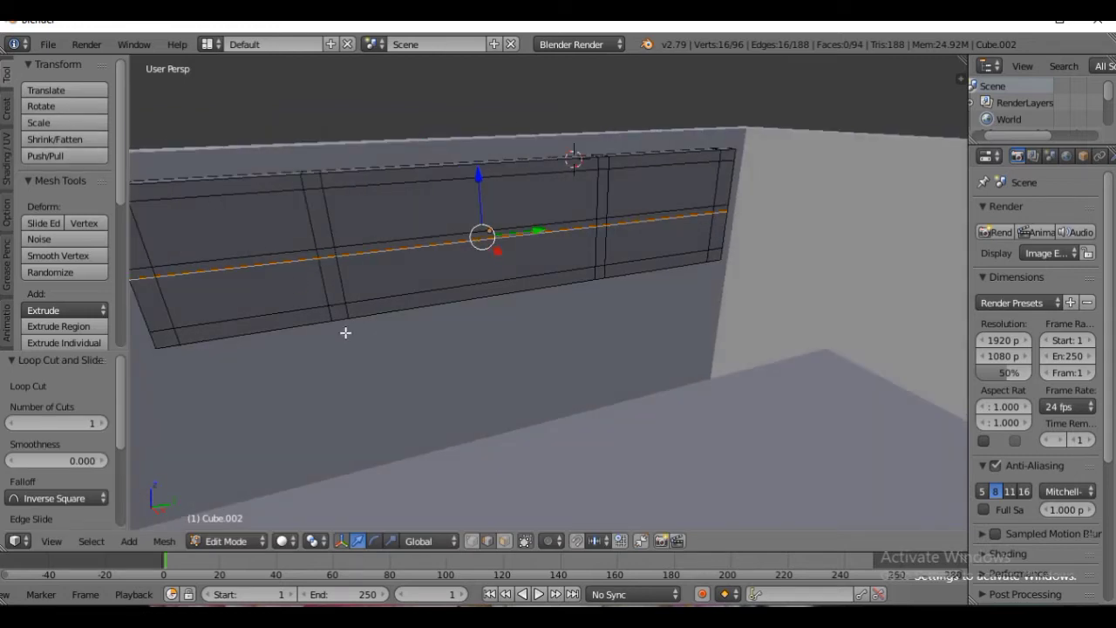
middle_drag(414, 282, 449, 276)
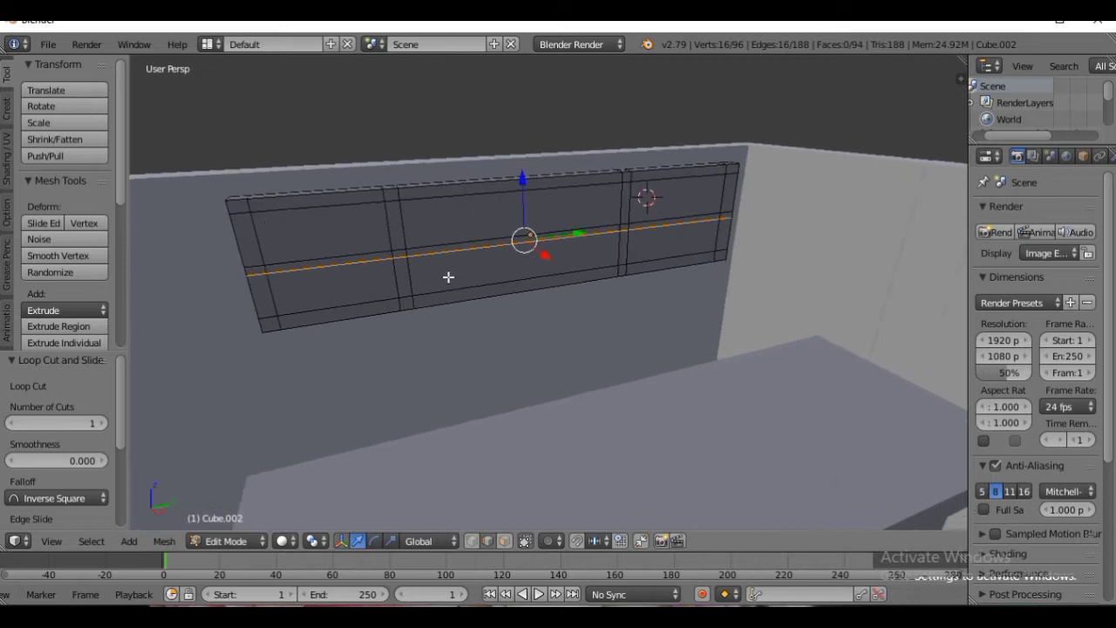
- Clear the selection and, in face select mode, select the narrow front faces down the shelf's left end and along its lower edge
key(a)
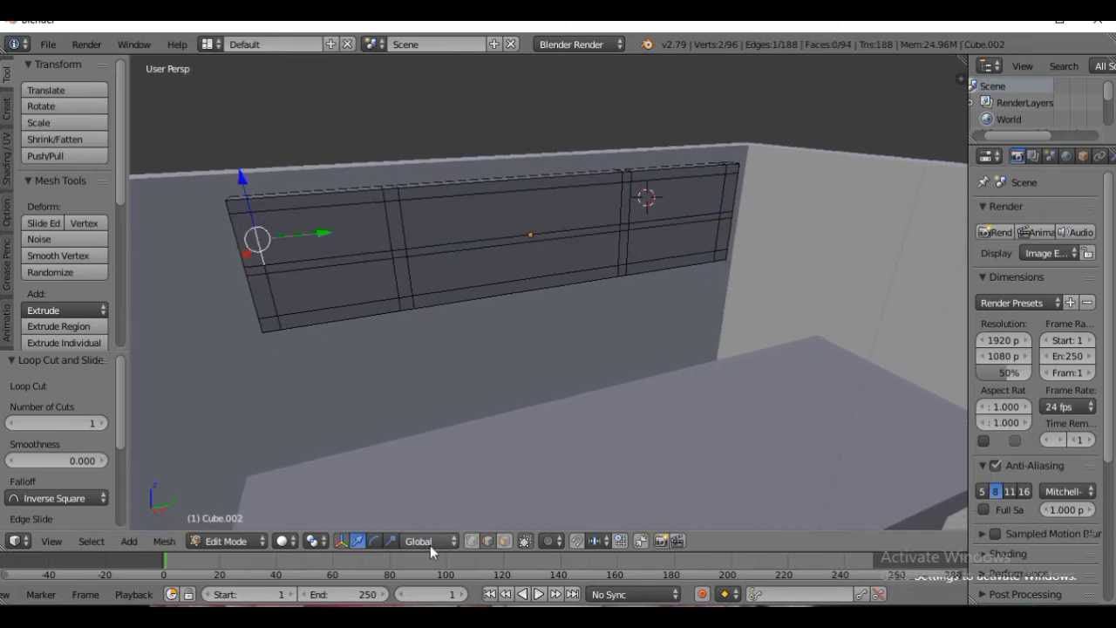
click(503, 540)
right_click(247, 210)
shift+right_click(243, 241)
shift+right_click(251, 263)
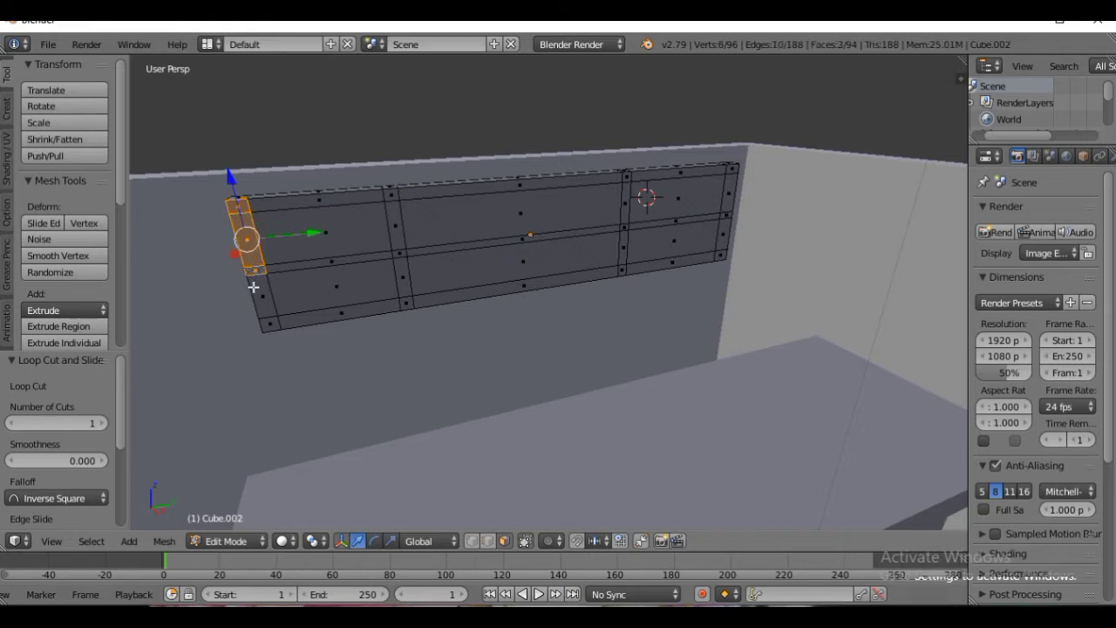
shift+right_click(261, 289)
shift+right_click(269, 316)
shift+right_click(296, 323)
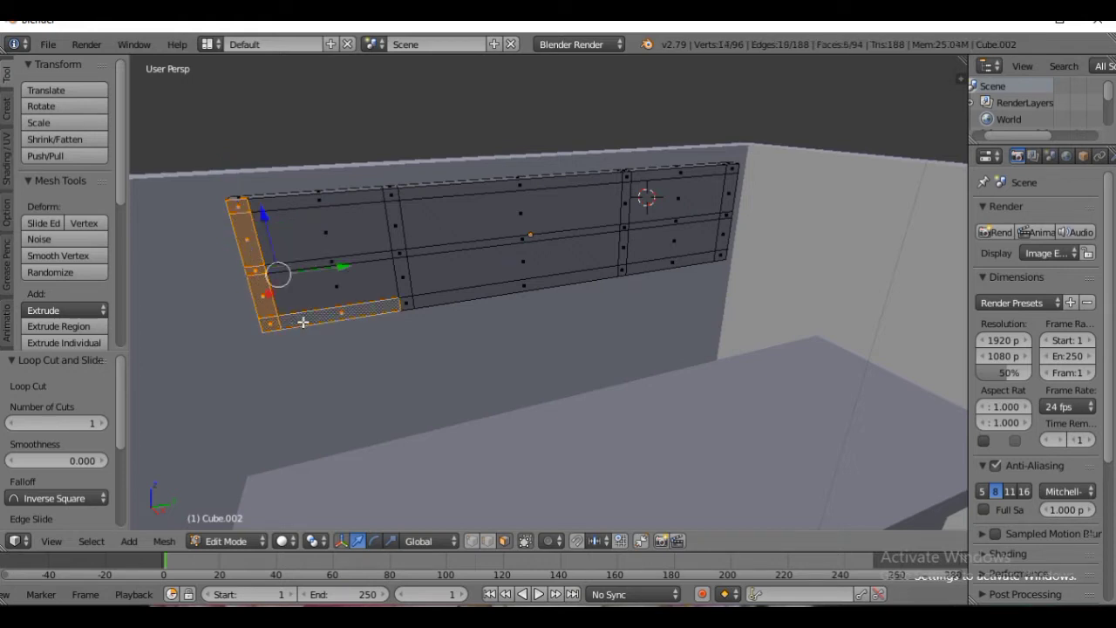
shift+right_click(422, 296)
shift+right_click(406, 303)
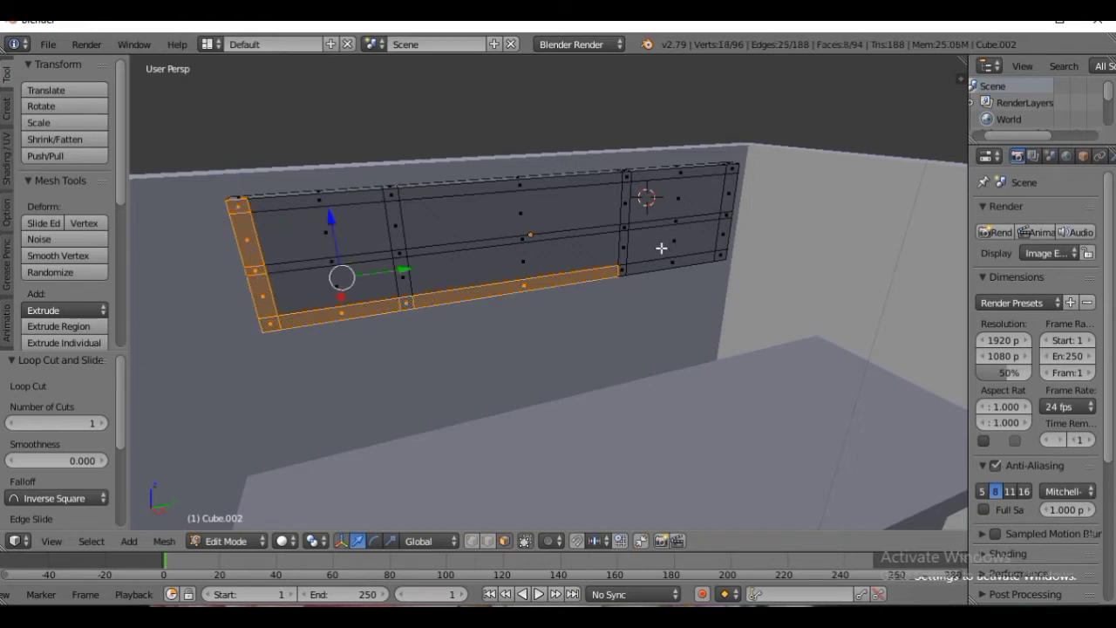
- Add the remaining frame, divider and side-section faces to the selection and extrude them outward 3.879, leaving the two central compartments recessed
shift+right_click(624, 270)
shift+right_click(671, 262)
shift+right_click(720, 252)
shift+right_click(717, 235)
shift+right_click(724, 216)
shift+right_click(731, 189)
shift+right_click(730, 169)
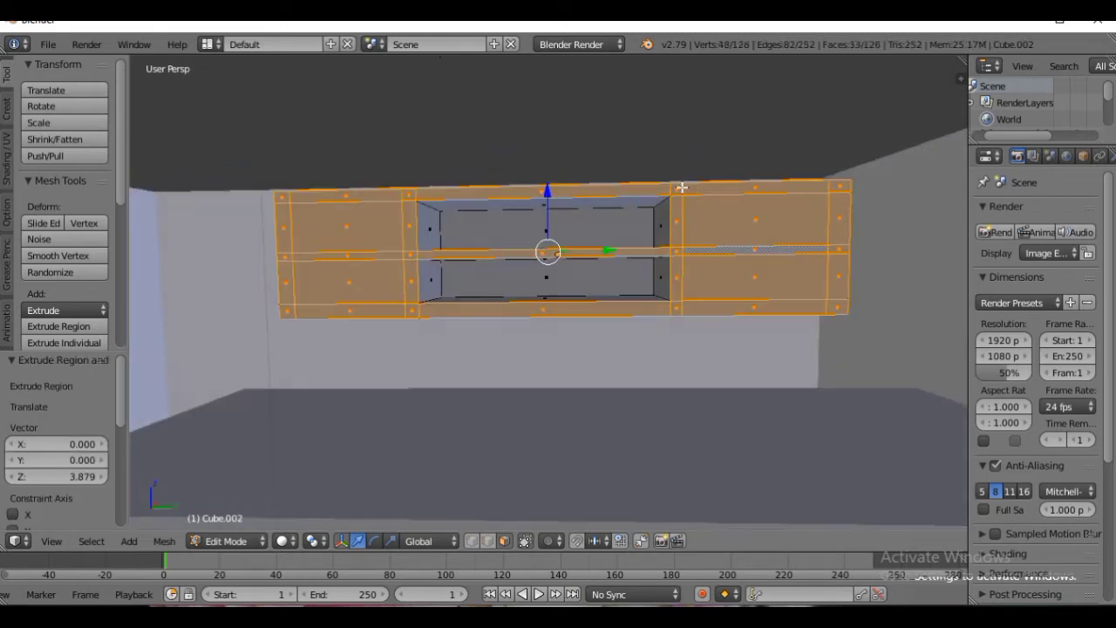
middle_drag(682, 187, 684, 252)
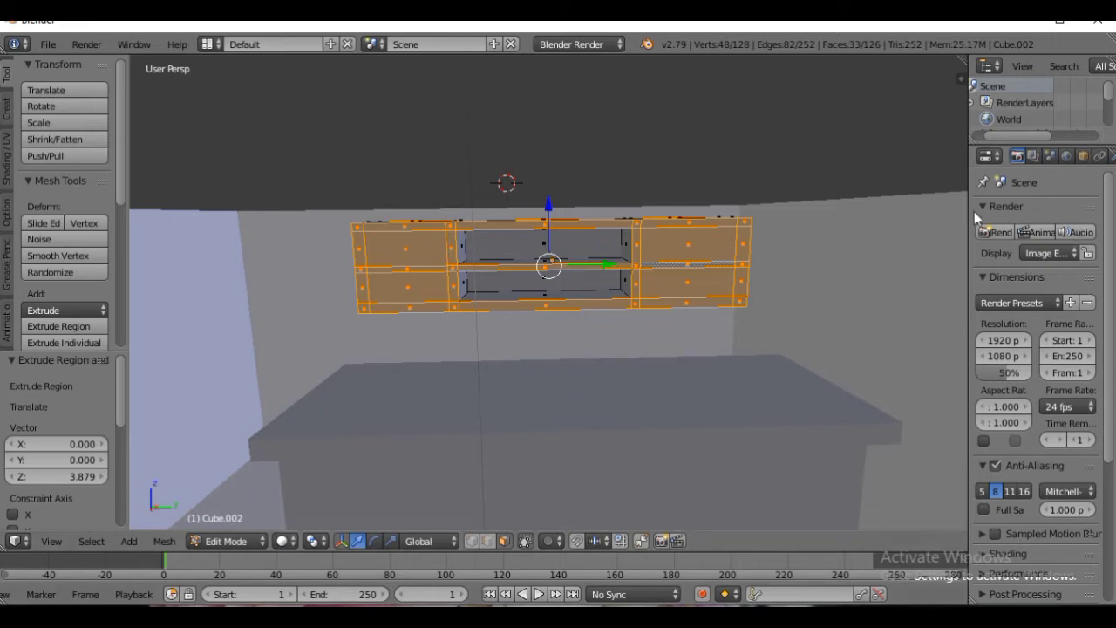
- Create a new material for the shelf unit and set its diffuse colour to orange-red (R 0.904, G 0.045, B 0.008)
drag(968, 214, 931, 214)
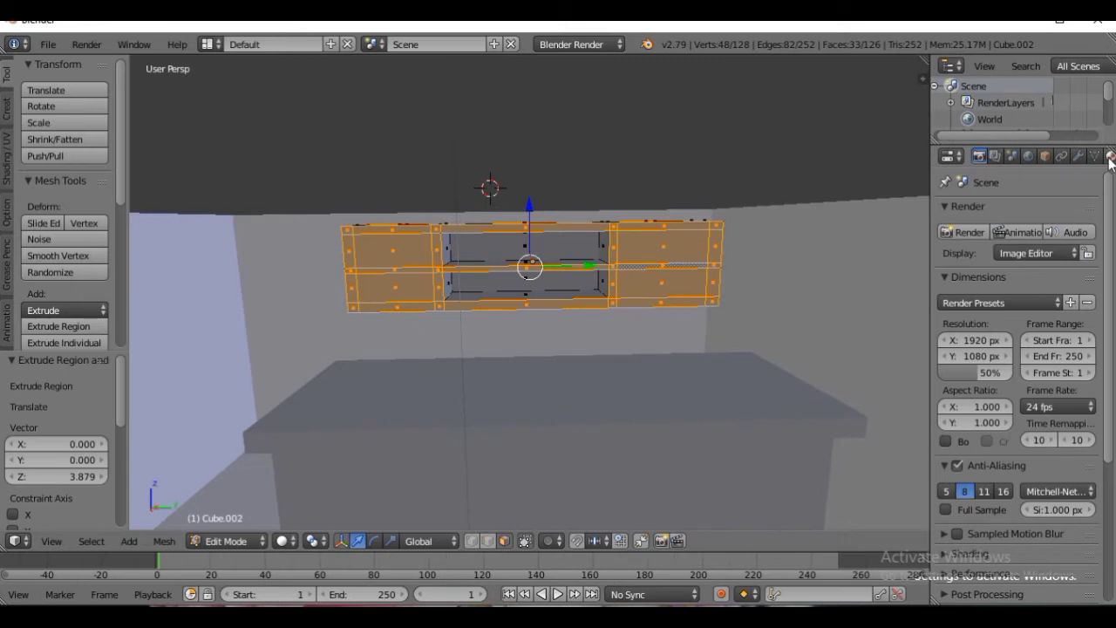
click(1109, 157)
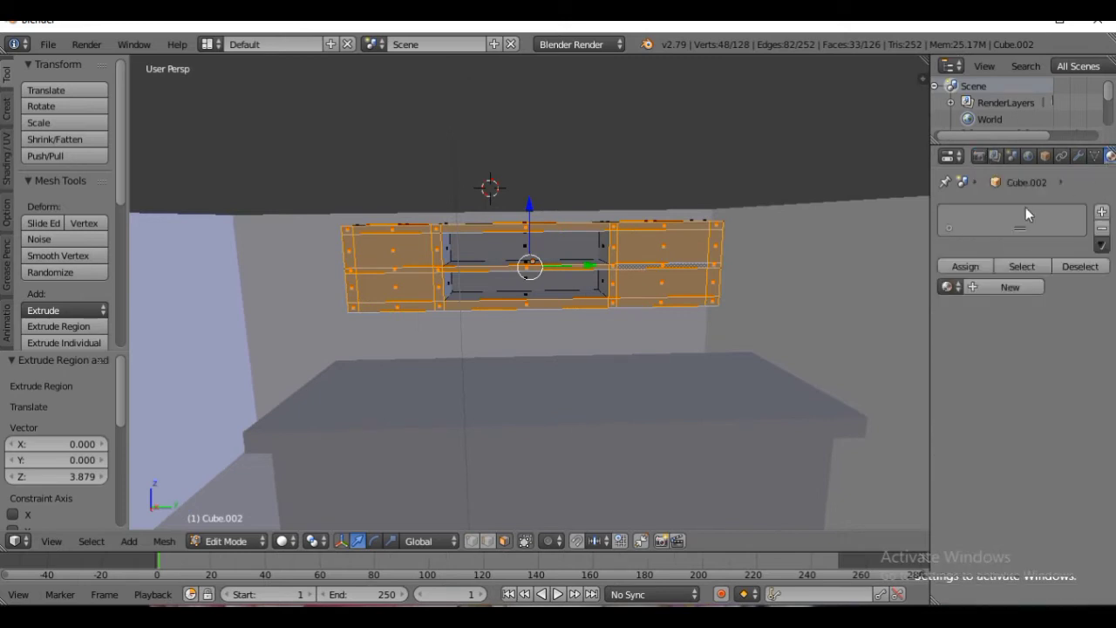
click(999, 290)
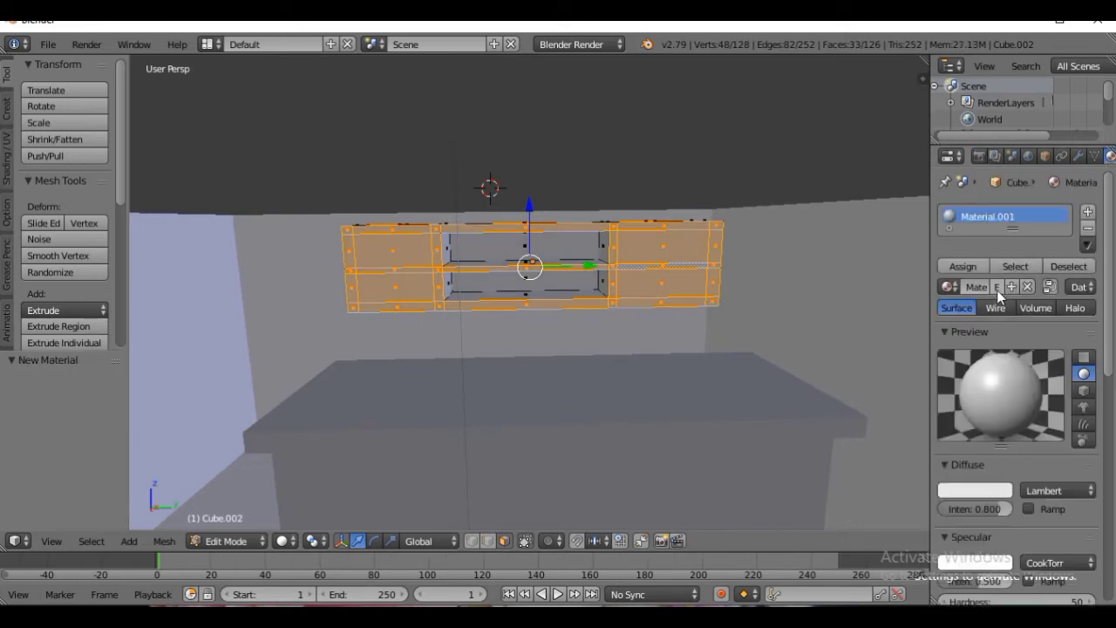
click(998, 489)
click(926, 382)
click(916, 384)
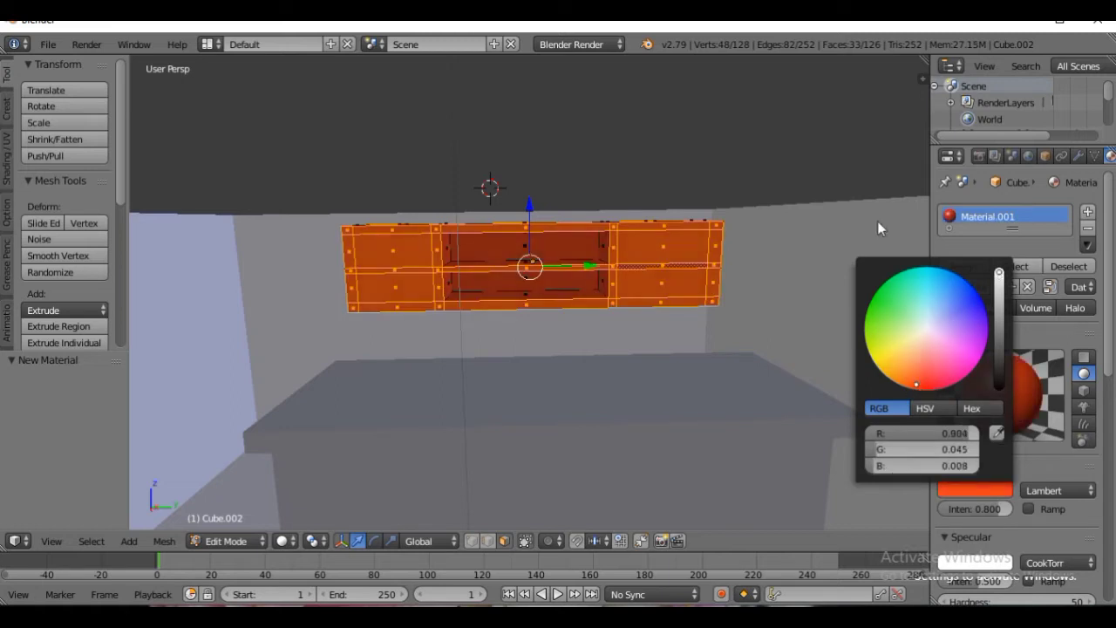
- Change the shelf unit material's diffuse colour to a very pale lavender
click(936, 326)
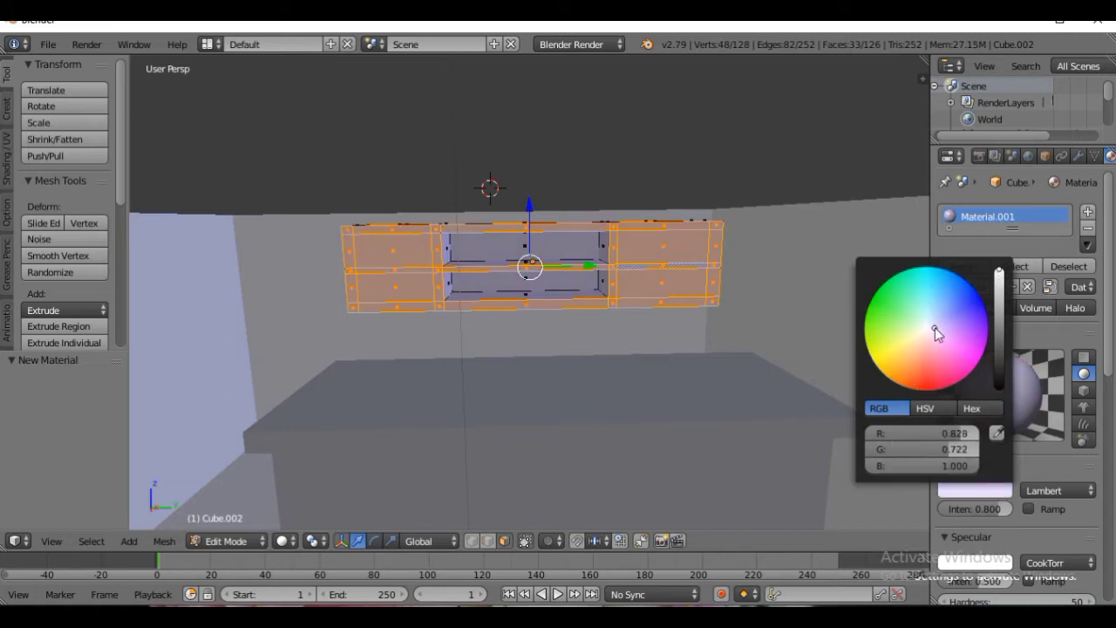
click(921, 330)
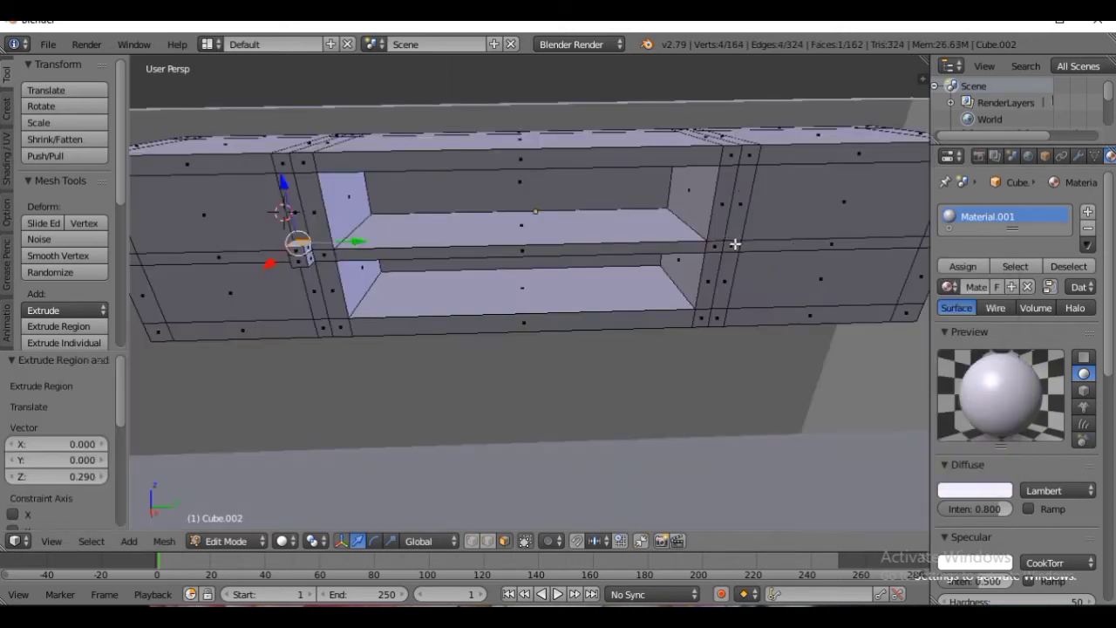
- Try extruding the small face where the right divider crosses the middle strip outward 0.681
right_click(734, 244)
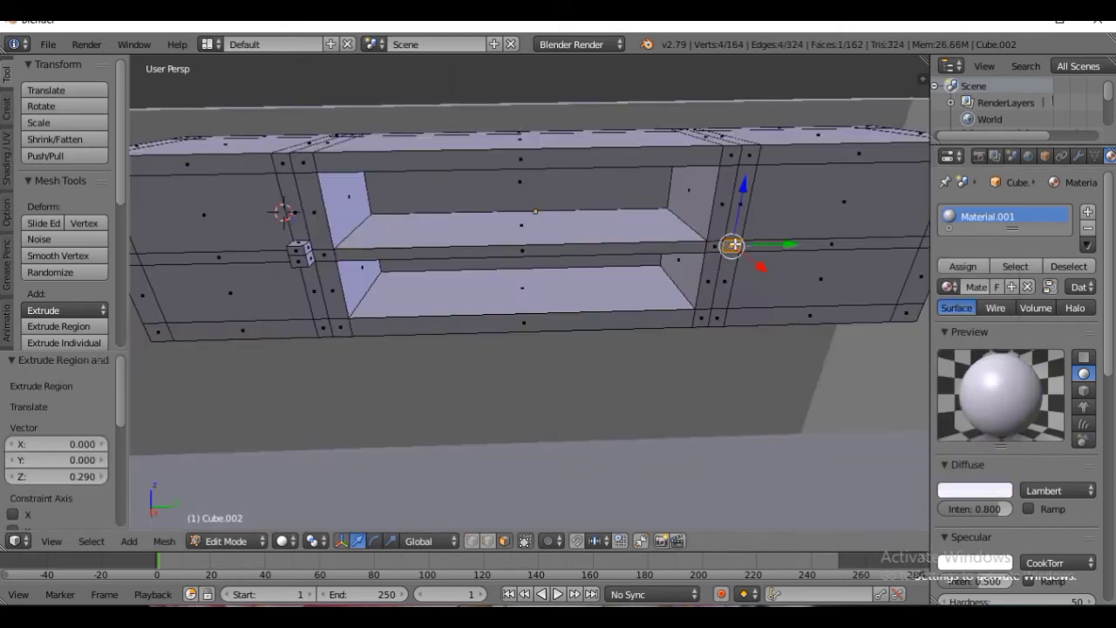
key(e)
click(741, 254)
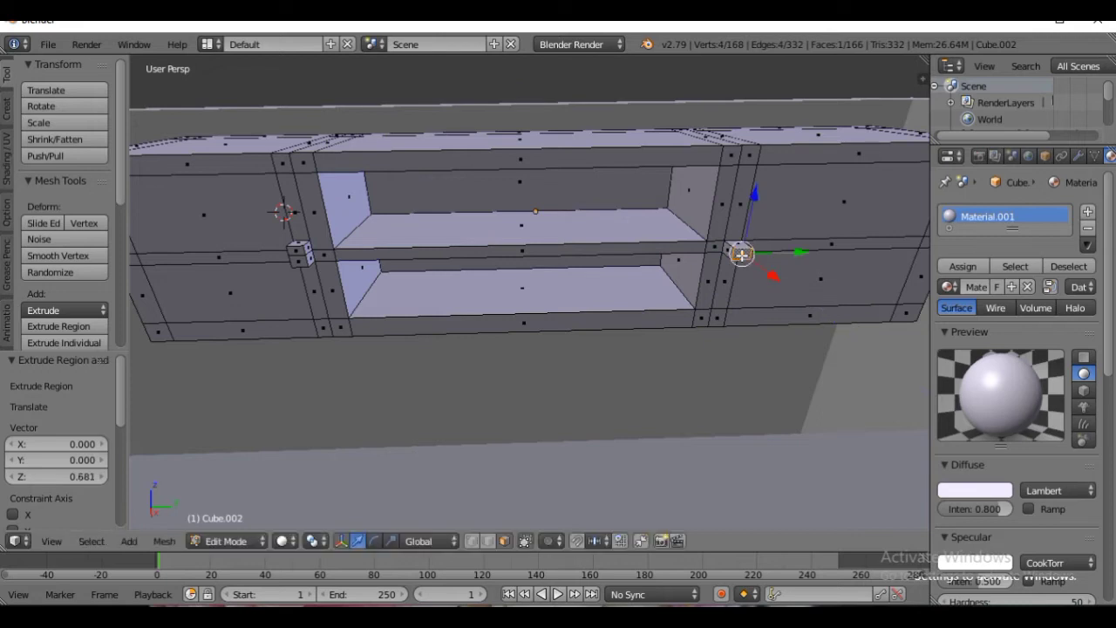
- Undo the separate handle extrusions on the shelf's right and left dividers
key(ctrl+z)
key(ctrl+z)
key(ctrl+z)
key(ctrl+z)
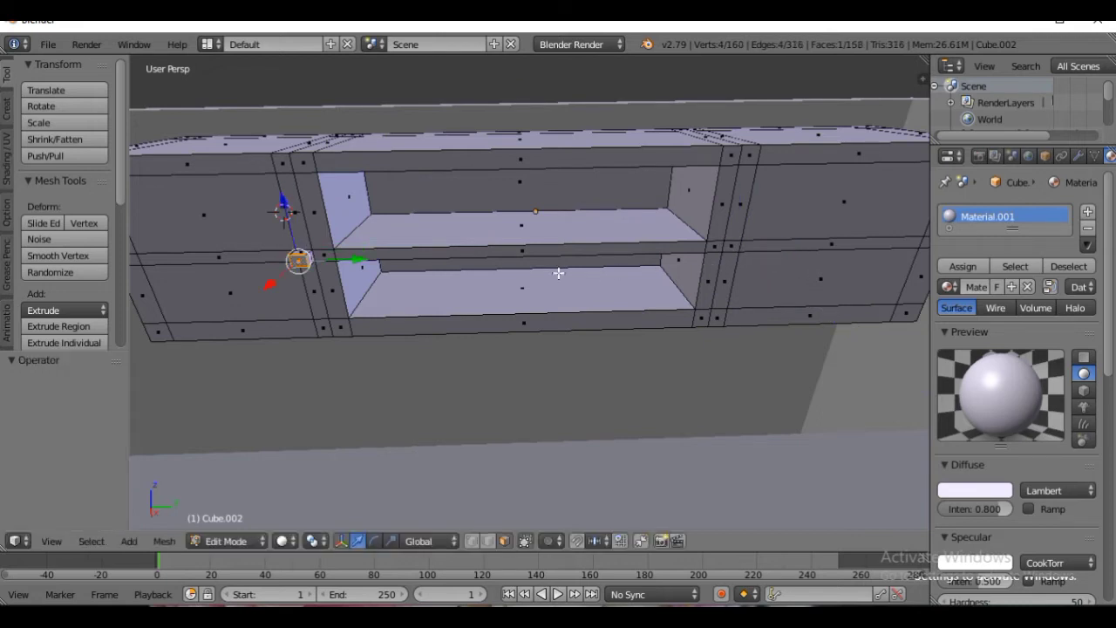
- Select the matching small faces on both dividers at mid-height and extrude them together outward about 0.34 as handles
shift+right_click(735, 247)
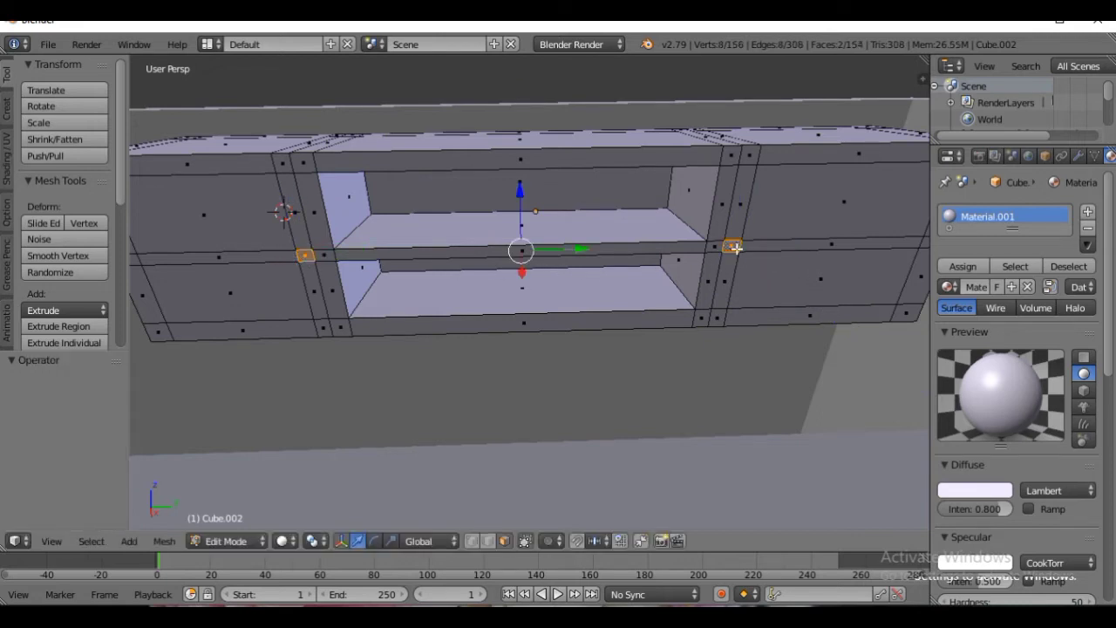
middle_drag(667, 289, 715, 315)
key(e)
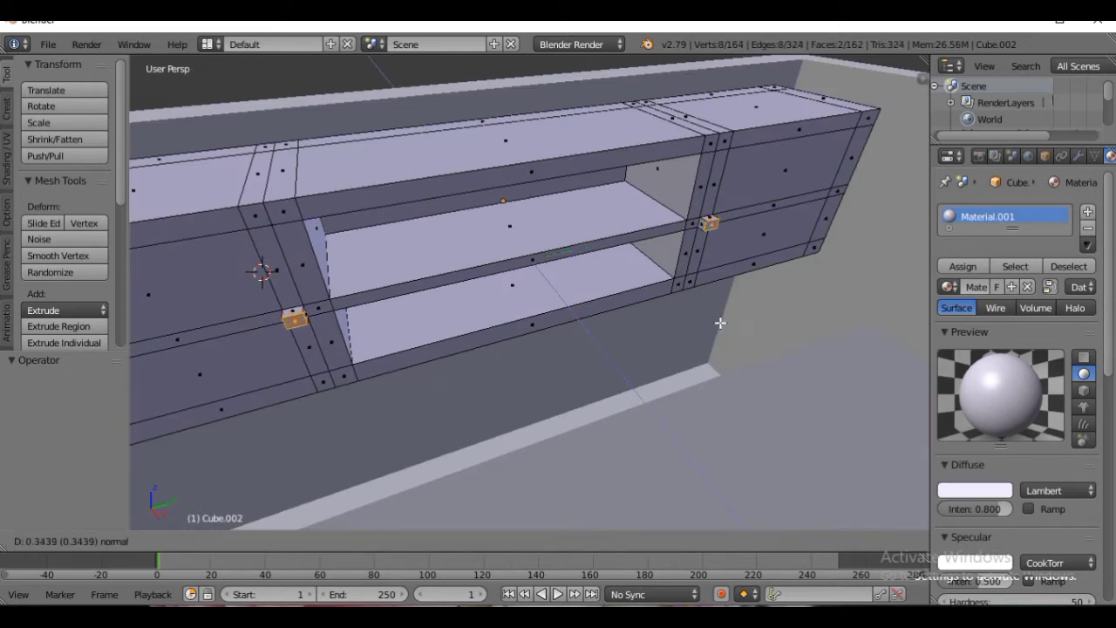
click(720, 322)
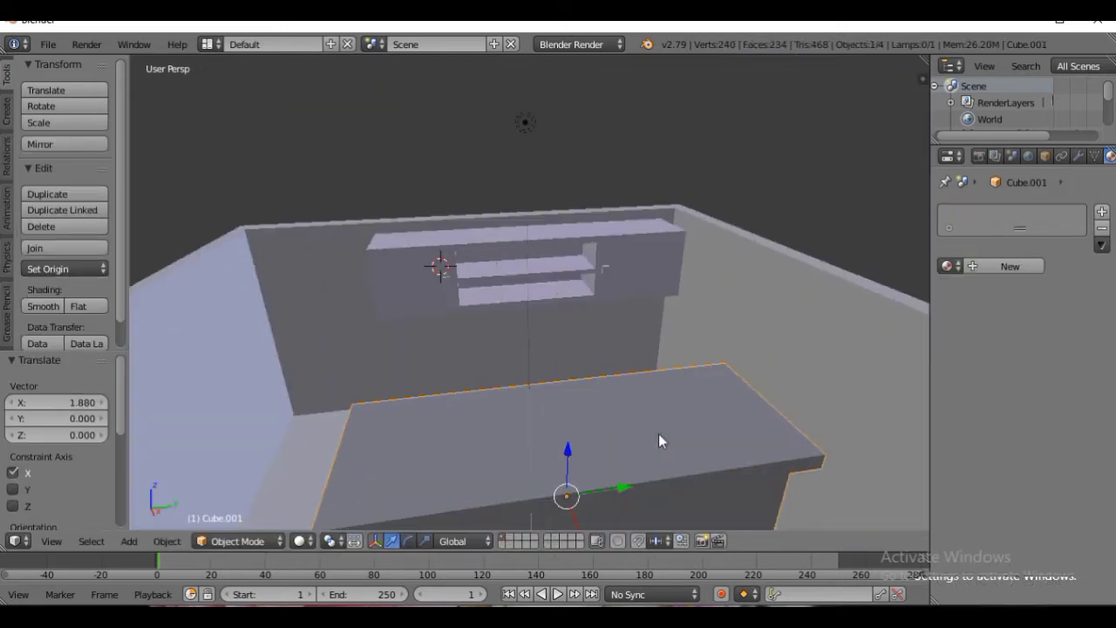
- Extrude the counter's long lower side face towards the back wall by about 4.19 to form a low ledge
scroll(658, 434, down, 2)
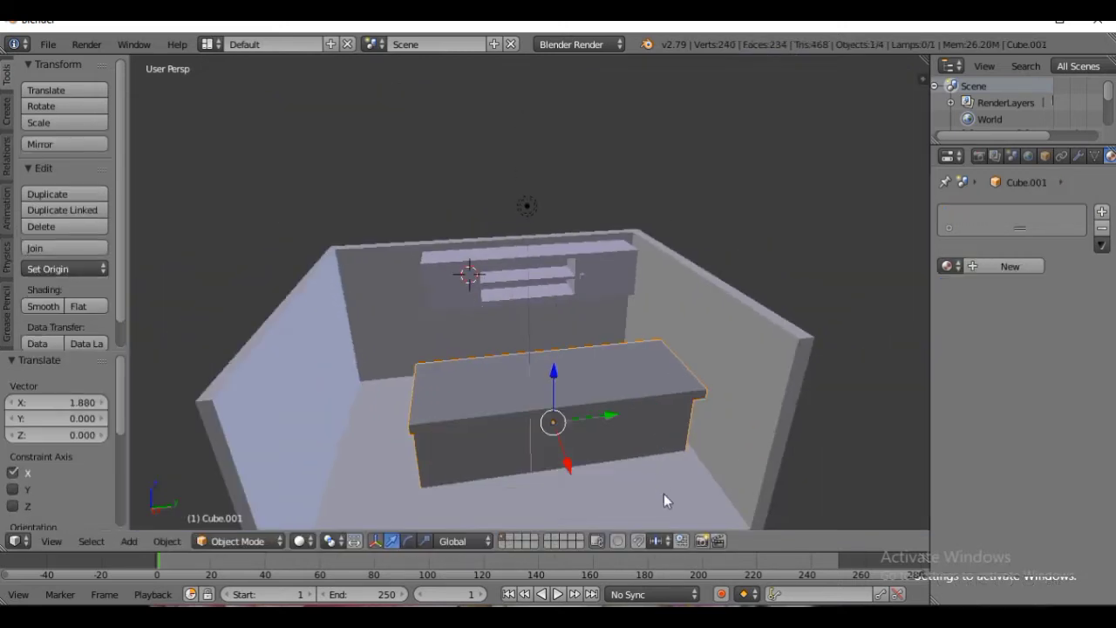
scroll(664, 493, down, 2)
scroll(702, 462, up, 3)
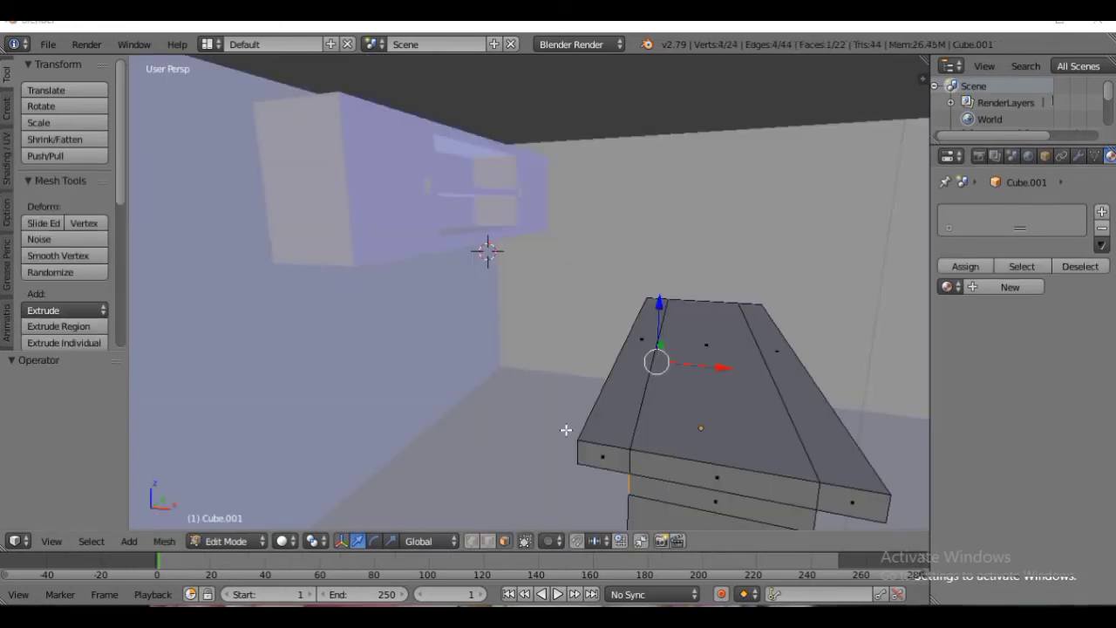
middle_drag(568, 428, 646, 307)
key(e)
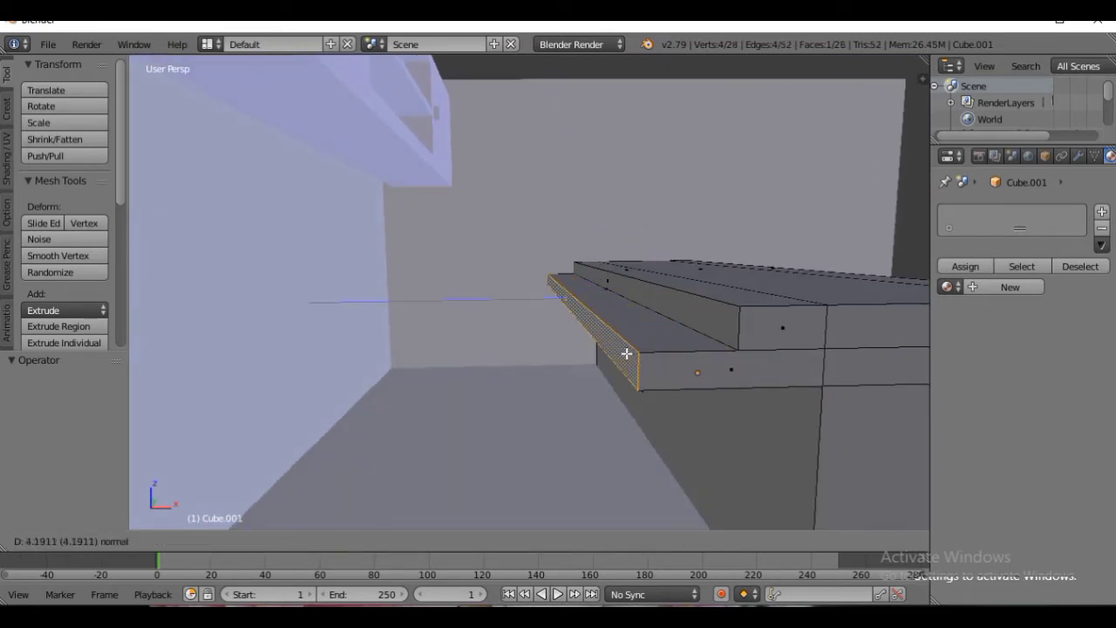
click(624, 353)
middle_drag(678, 308, 580, 336)
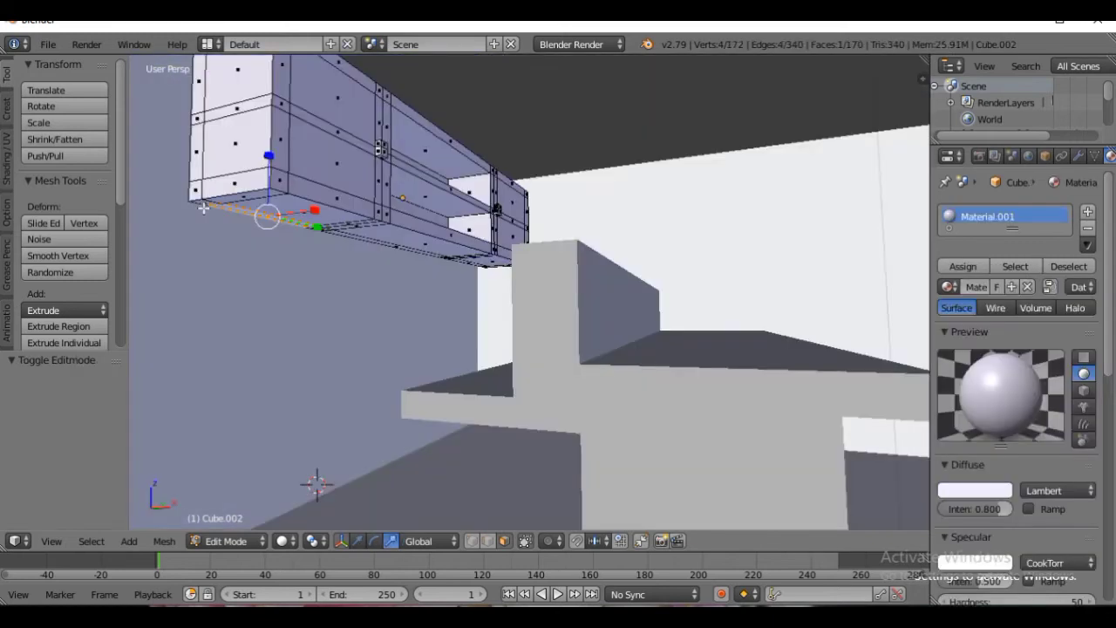
- Extend the face selection on the shelf unit's underside around its left end, along the wall-side edge and to the right end
shift+click(206, 203)
shift+click(221, 198)
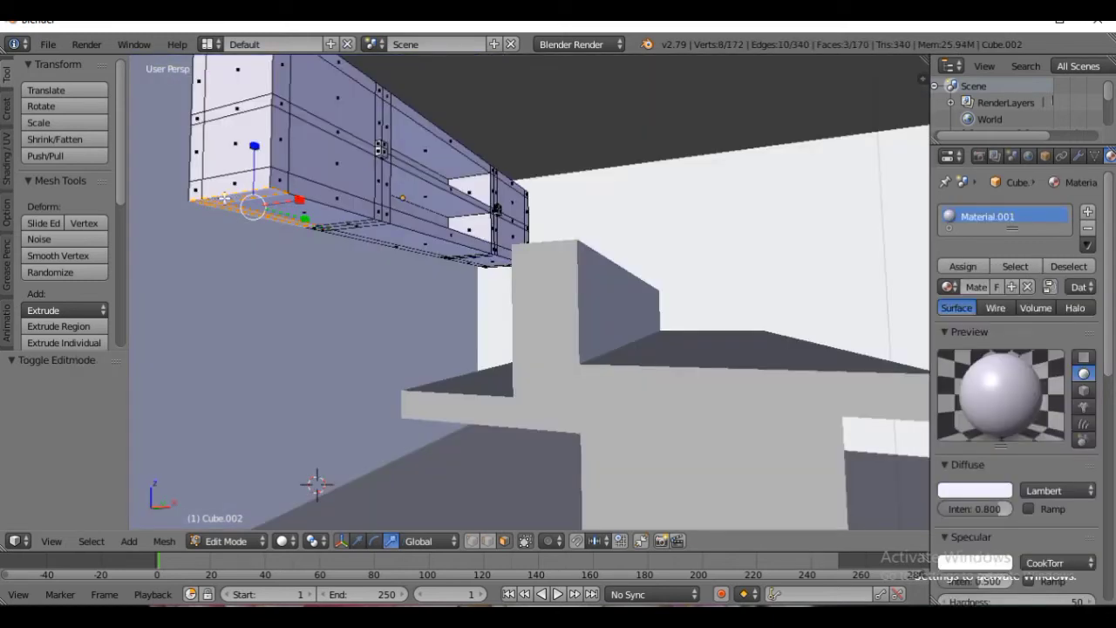
shift+right_click(346, 237)
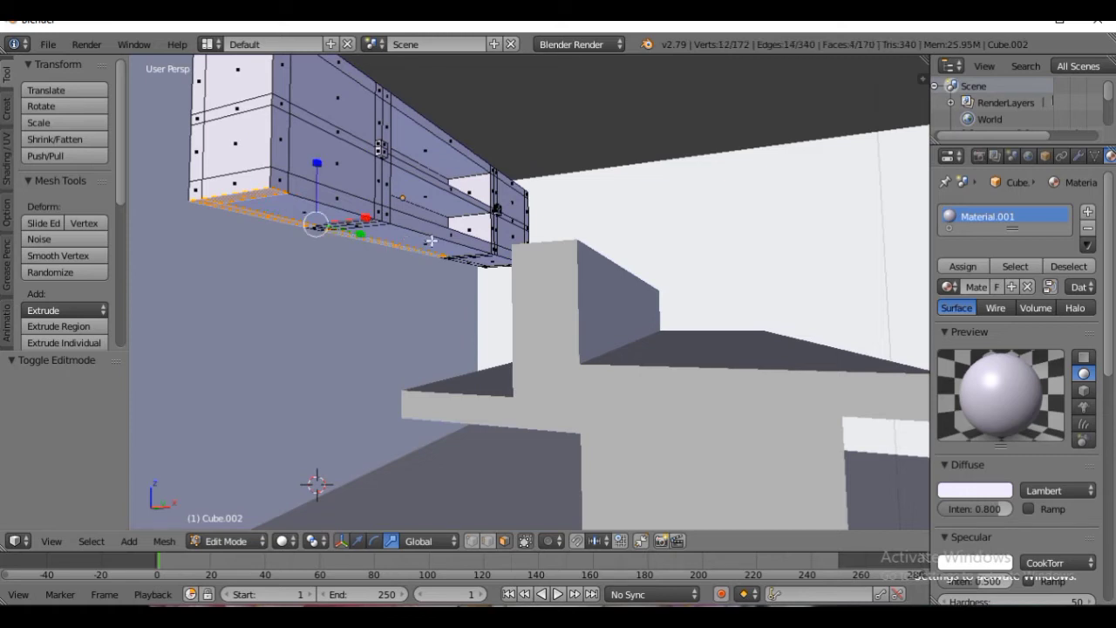
scroll(430, 241, up, 5)
scroll(354, 245, down, 3)
shift+middle_drag(354, 245, 423, 272)
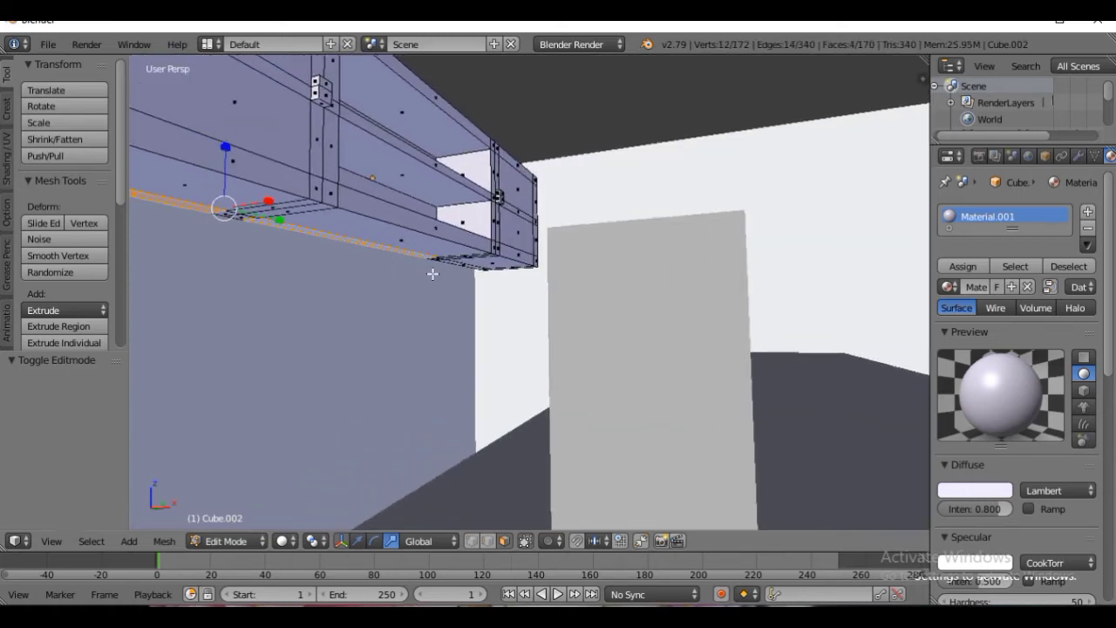
scroll(434, 272, up, 3)
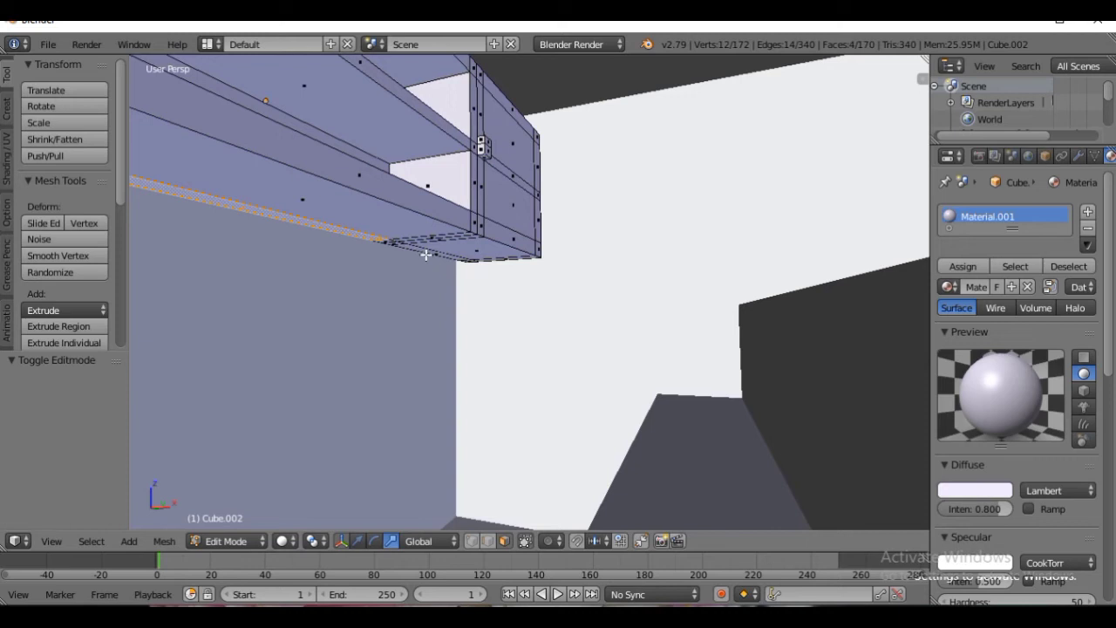
shift+right_click(426, 251)
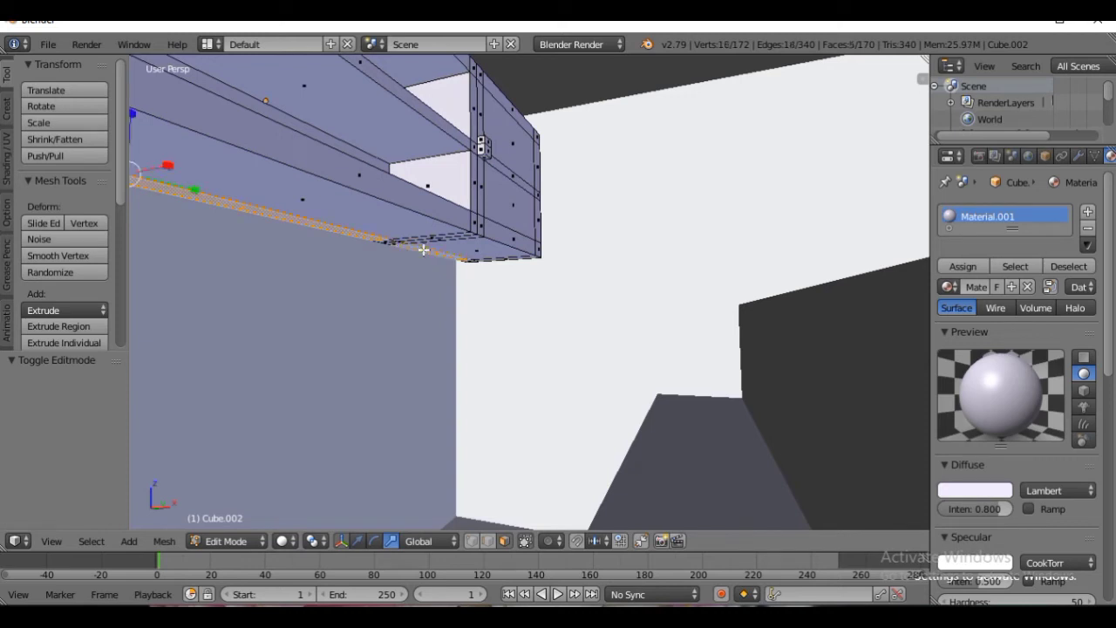
scroll(491, 250, up, 2)
shift+right_click(493, 251)
middle_drag(494, 251, 480, 213)
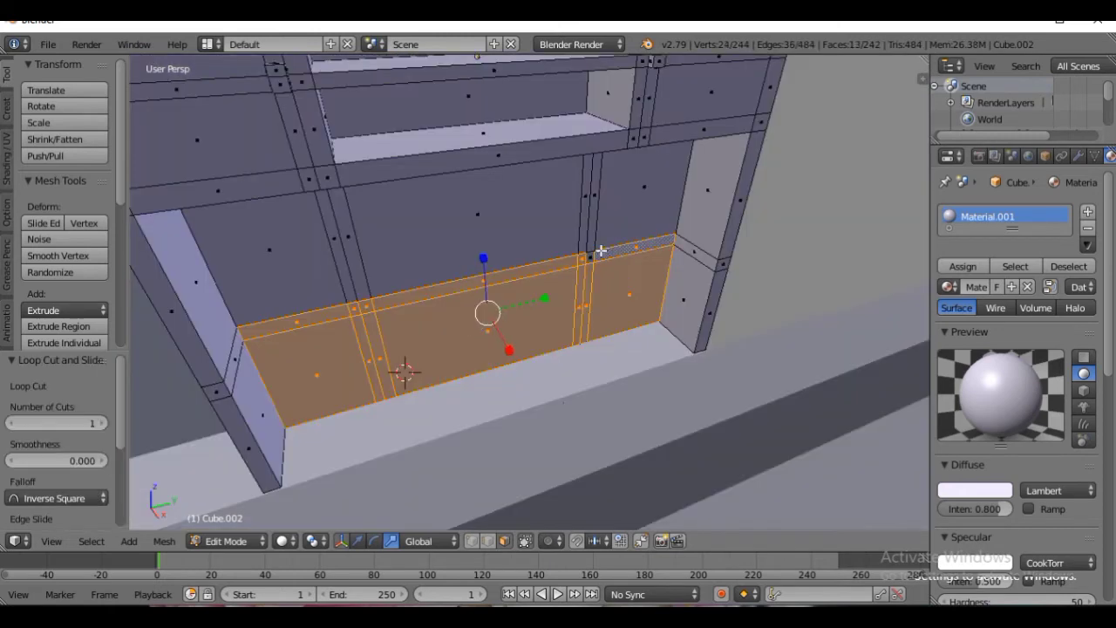
- Try extruding the lower faces of the shelf unit's back panel outward 3.725 as a base cabinet, and undo it
key(e)
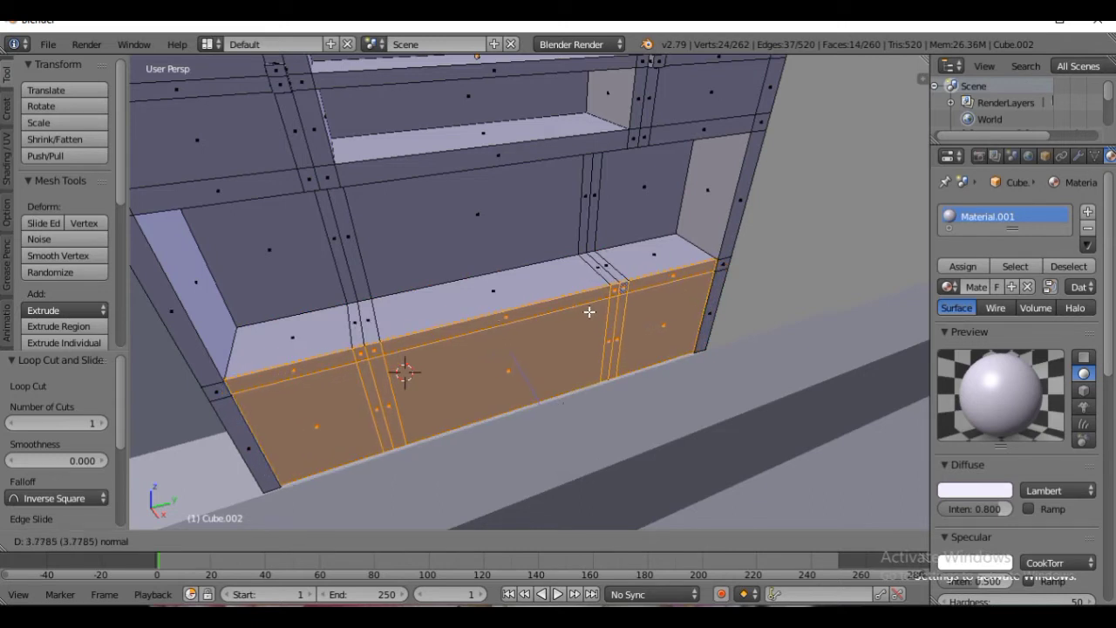
click(589, 311)
middle_drag(602, 312, 573, 337)
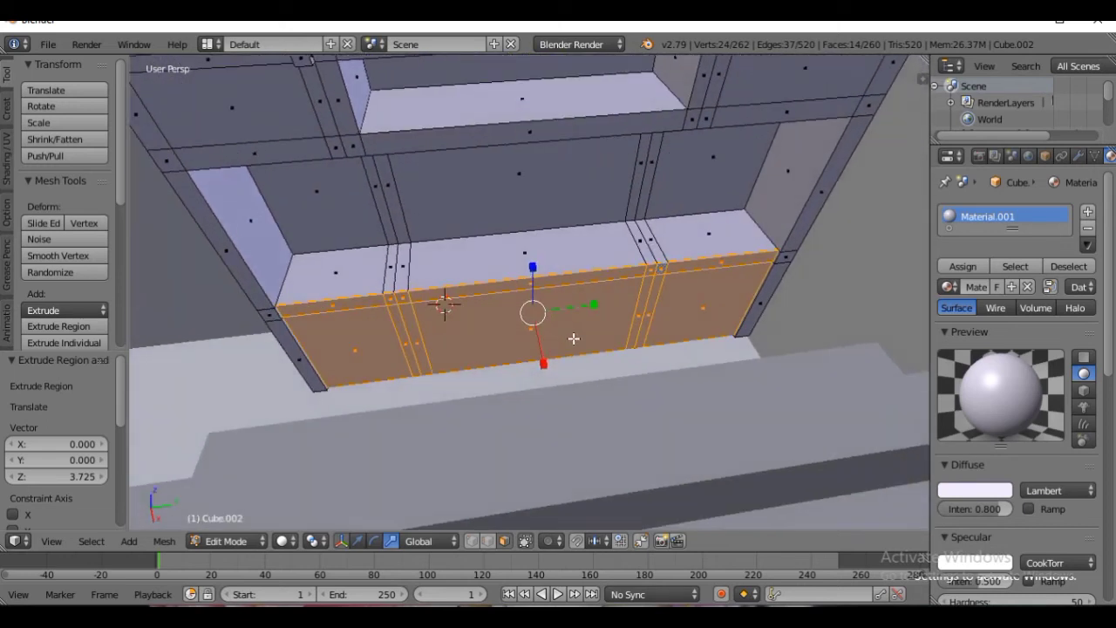
key(ctrl+z)
- Move the counter by X 2.696, Y 0.360 and Z -0.700, and switch the viewport shading to Rendered
middle_drag(866, 407, 650, 370)
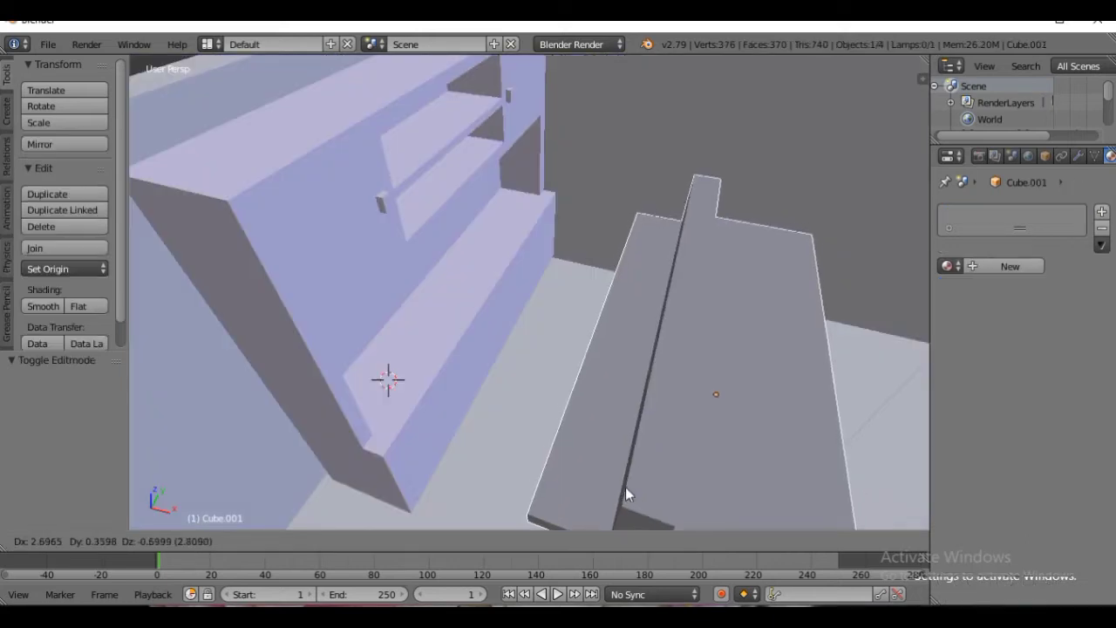
click(625, 487)
middle_drag(626, 486, 466, 565)
click(299, 540)
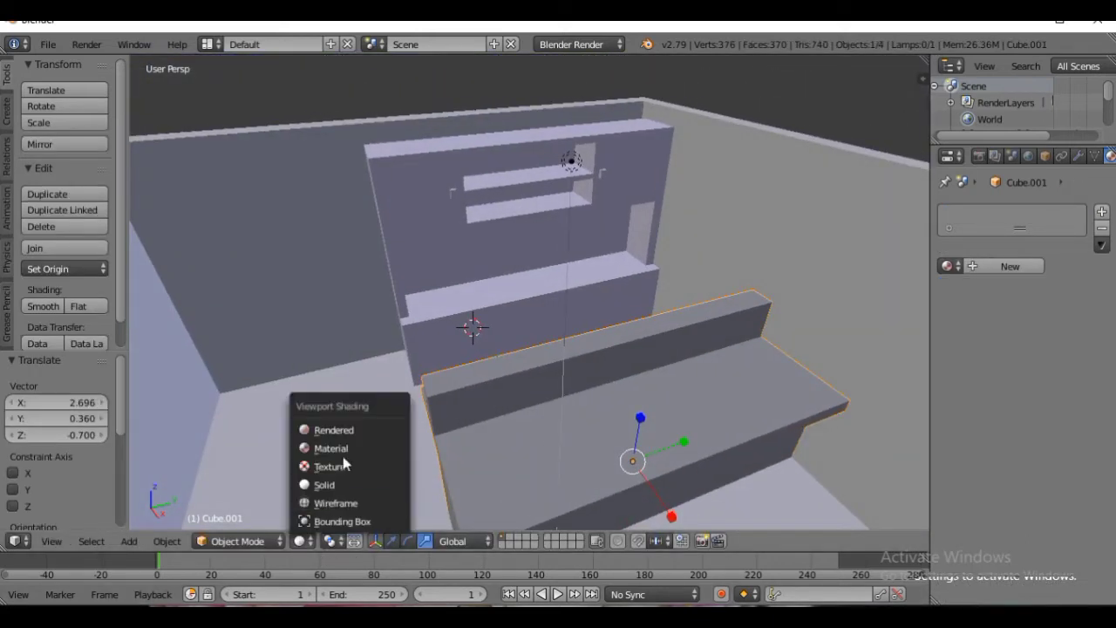
click(345, 428)
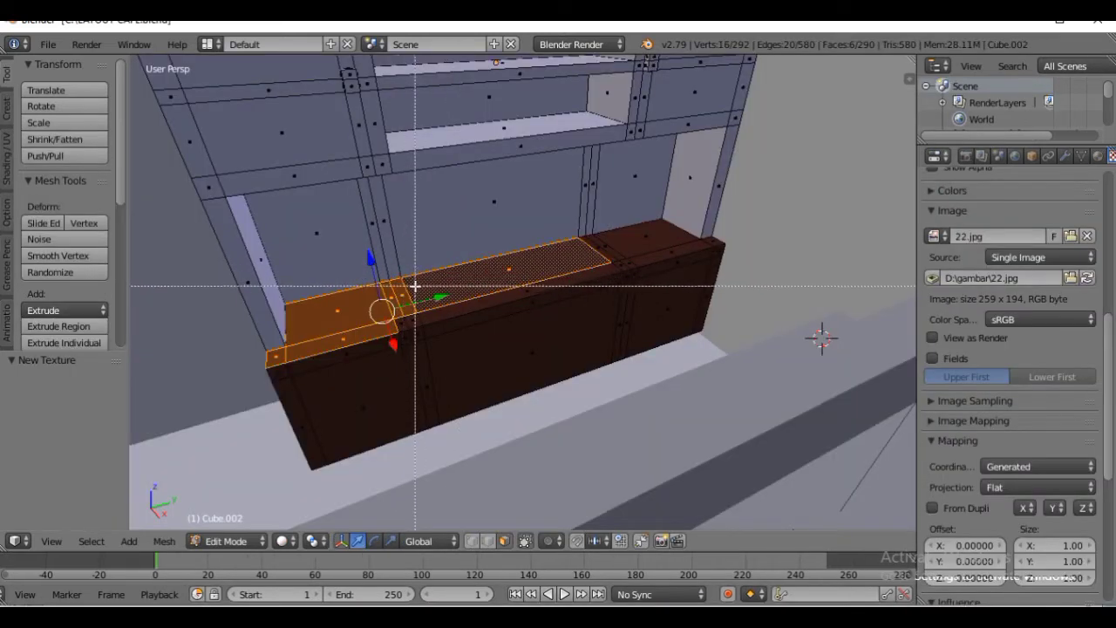
- Cancel the box selection and add the remaining top faces of the base cabinet to the selection, including its front strip and right corner
key(Escape)
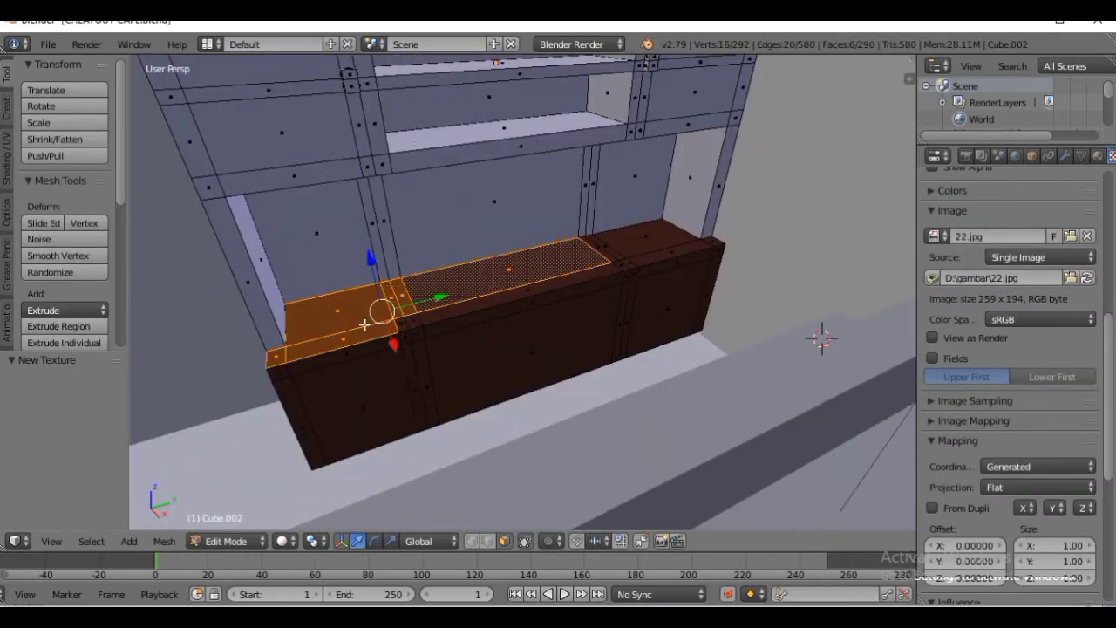
shift+right_click(406, 325)
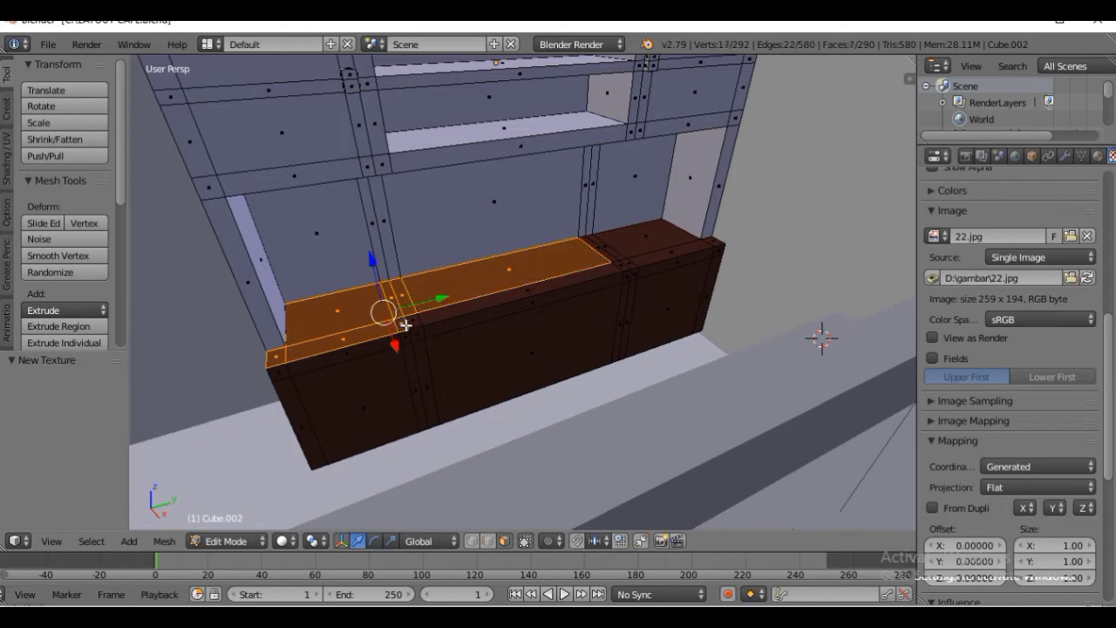
shift+right_click(586, 258)
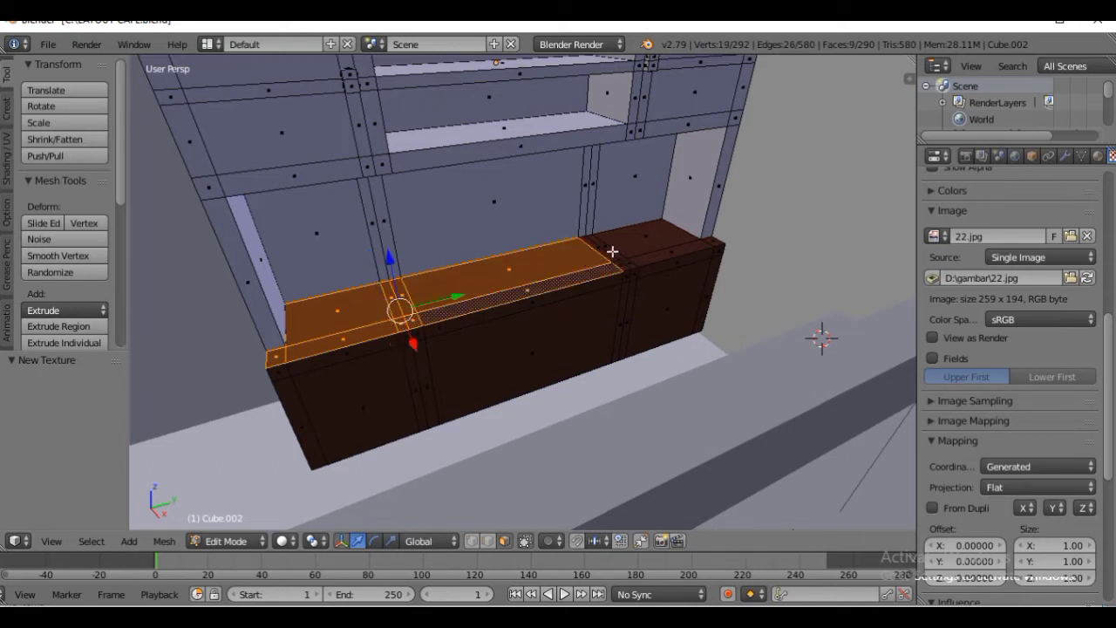
shift+right_click(603, 248)
shift+right_click(621, 265)
shift+right_click(628, 263)
shift+right_click(653, 252)
shift+right_click(668, 230)
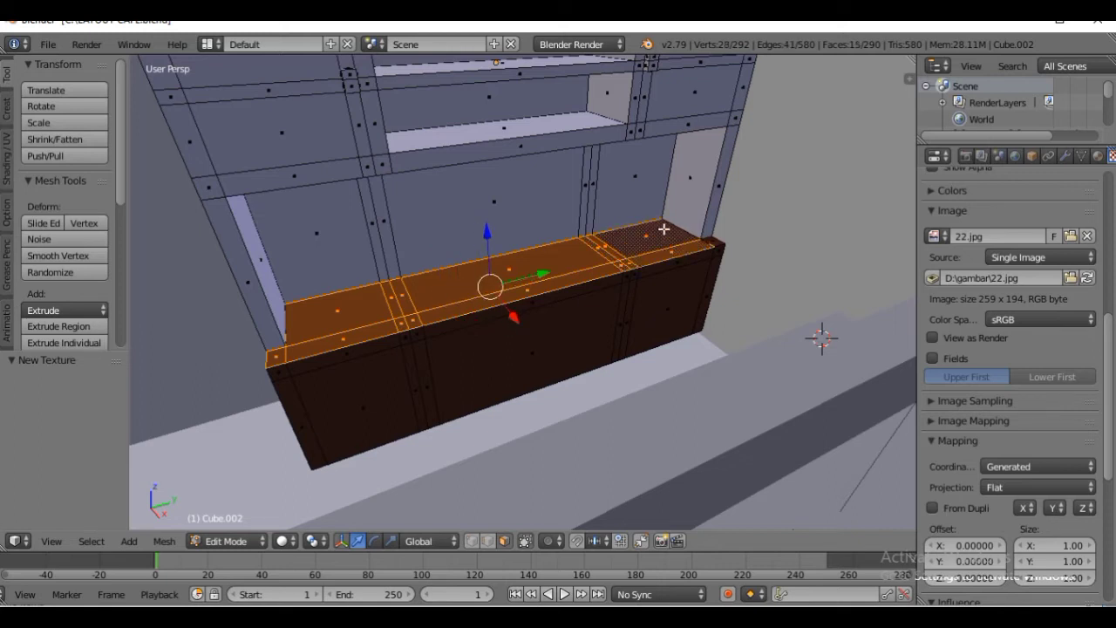
scroll(704, 236, up, 2)
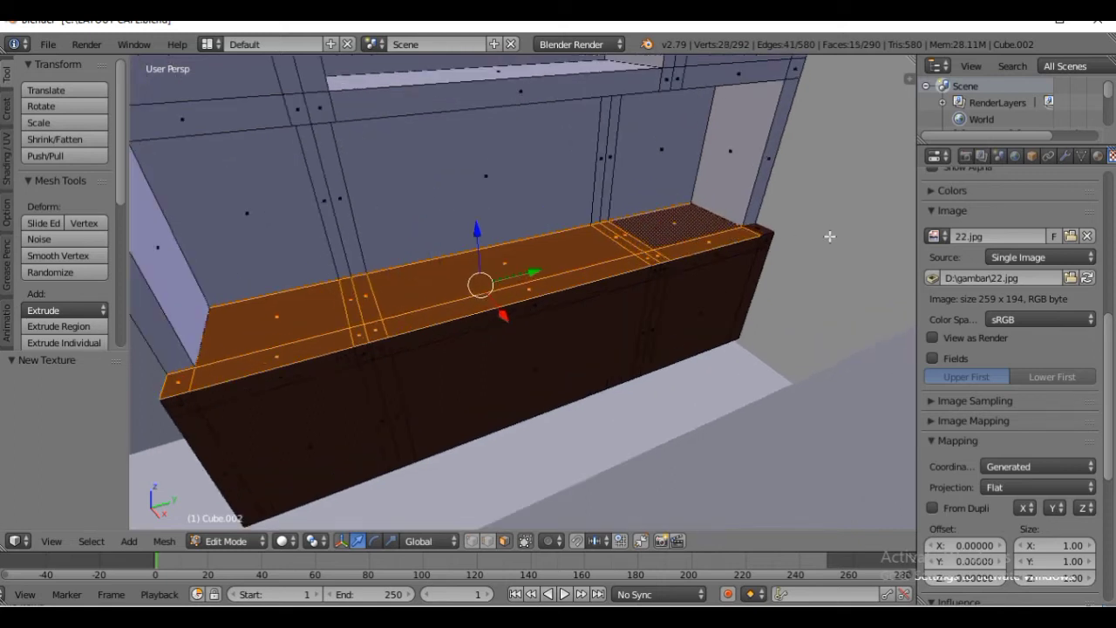
shift+right_click(753, 236)
- Create a new material in the shelf unit's empty third slot and assign it to the selected base cabinet top faces
scroll(946, 211, up, 6)
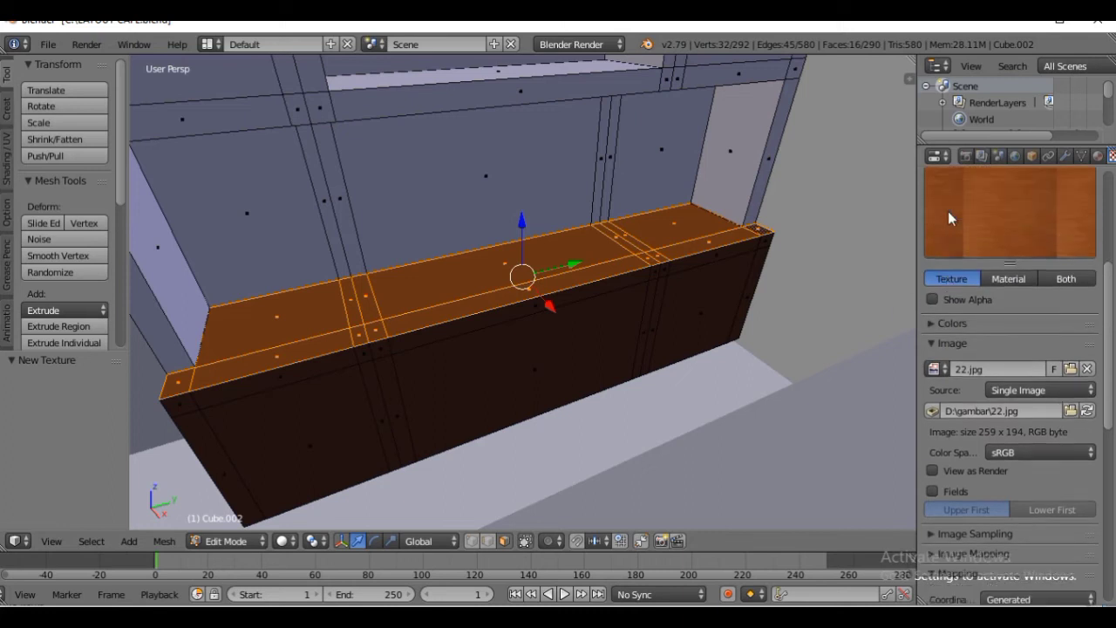
scroll(1050, 200, up, 2)
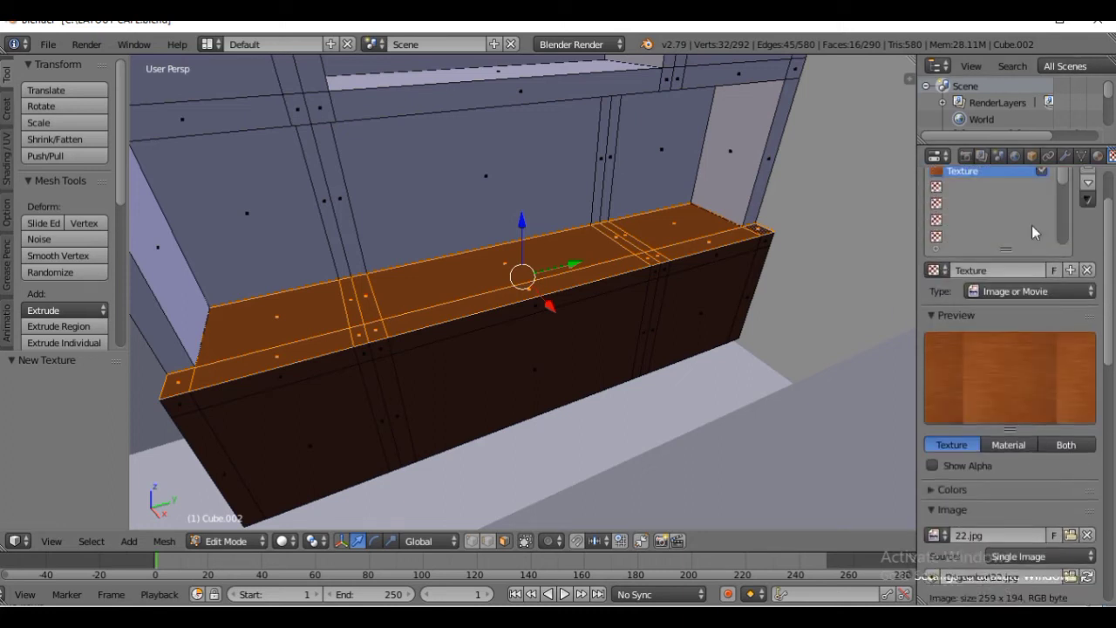
click(1098, 155)
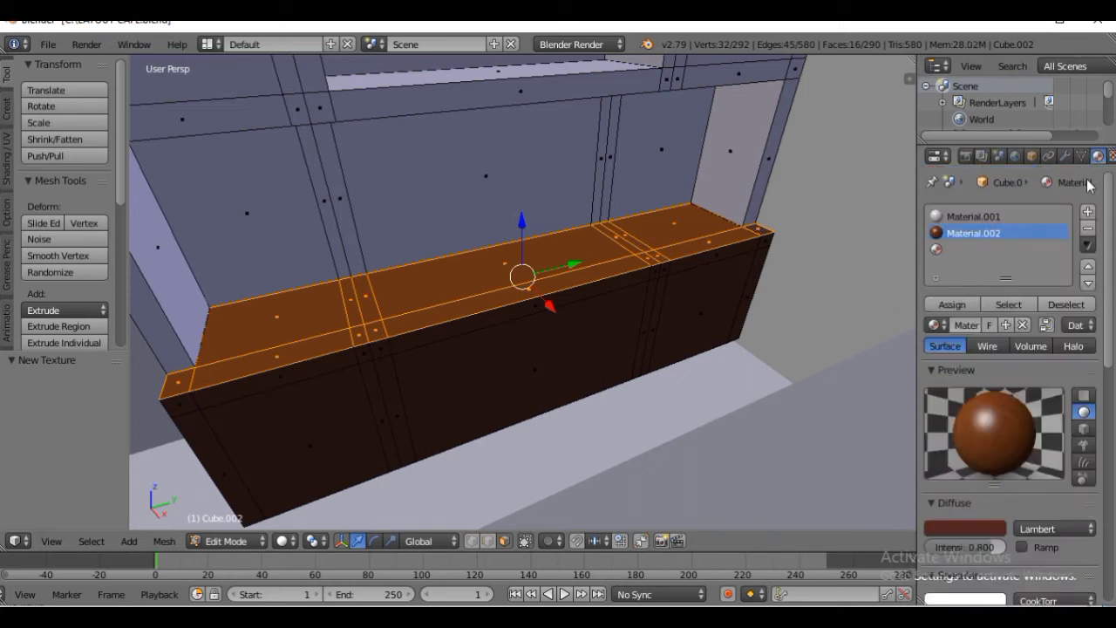
click(937, 252)
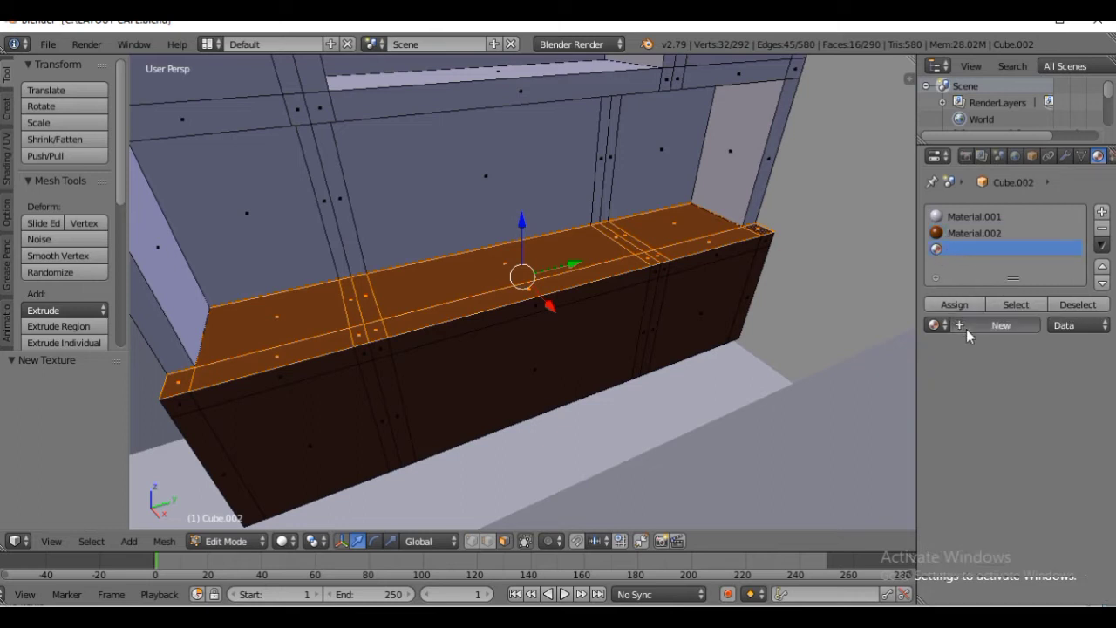
click(959, 325)
click(952, 304)
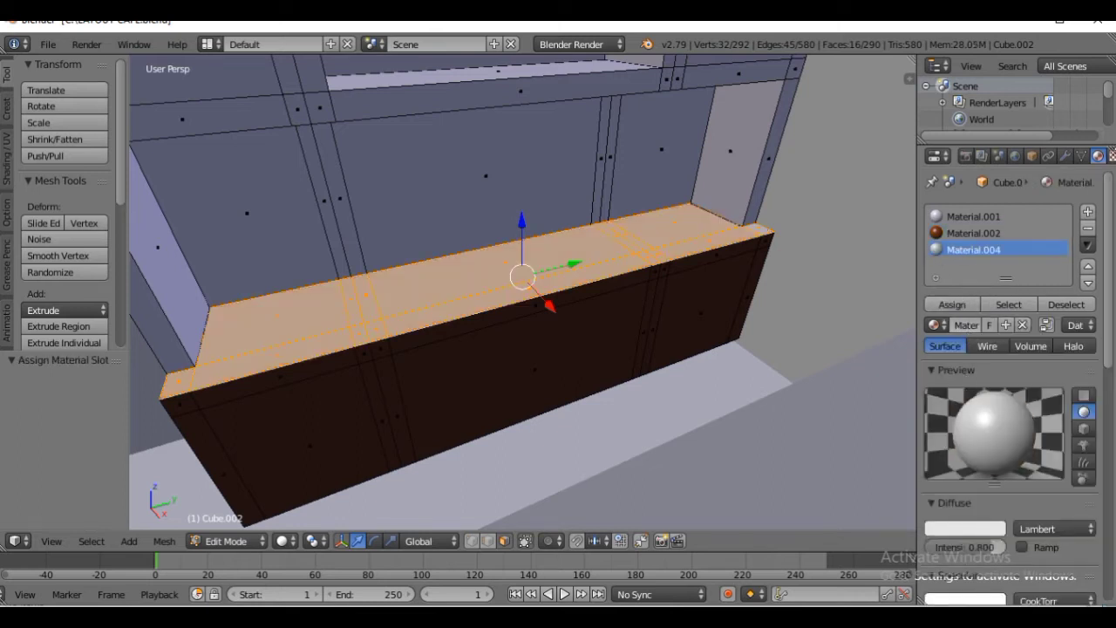
- Create a new texture for the base cabinet's top material and load the rose-gold-marble-texture image from D:\gambar
click(1111, 156)
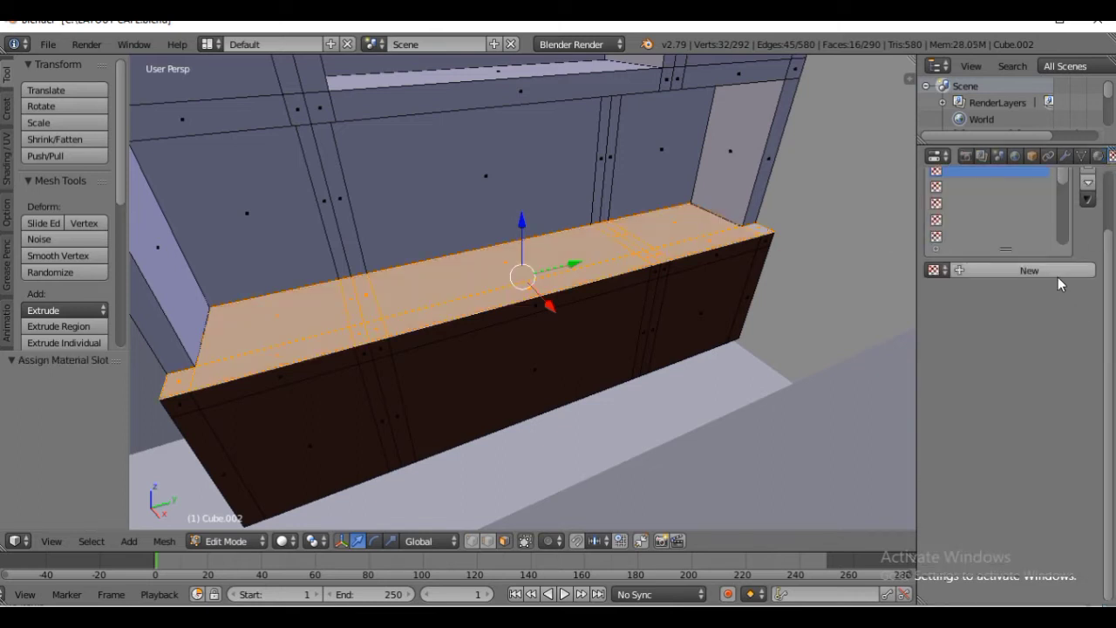
click(1058, 276)
click(1069, 535)
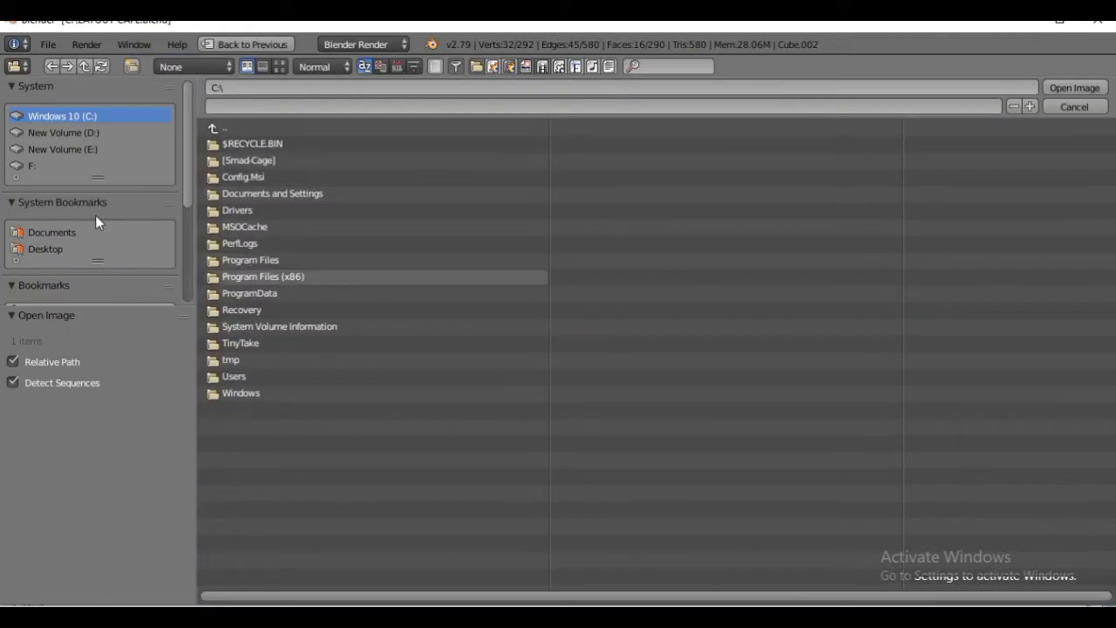
click(63, 133)
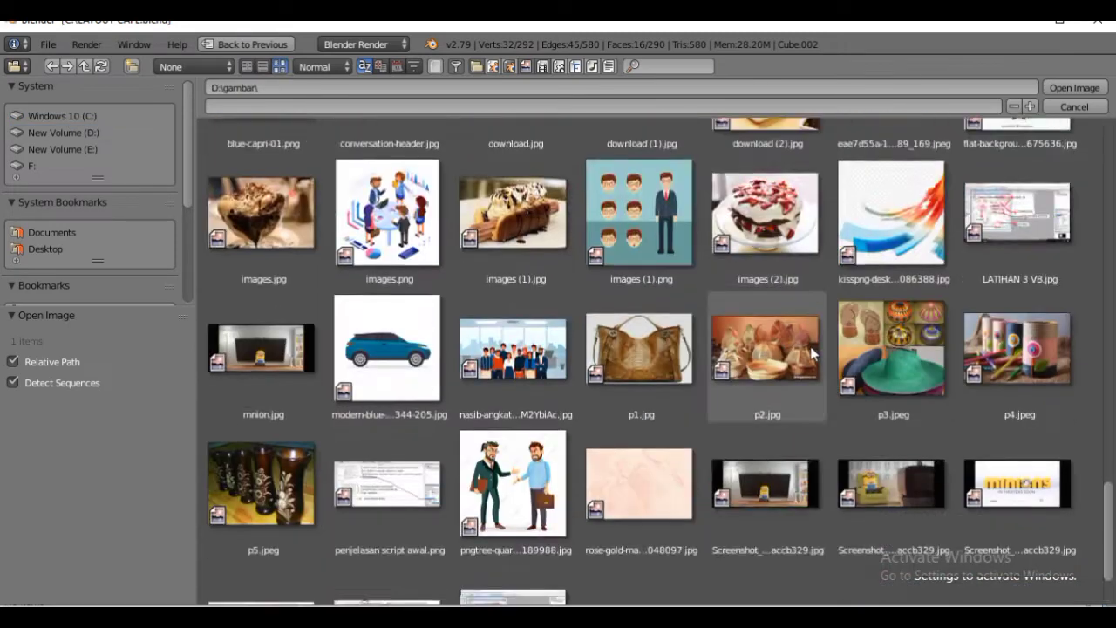
scroll(677, 402, down, 3)
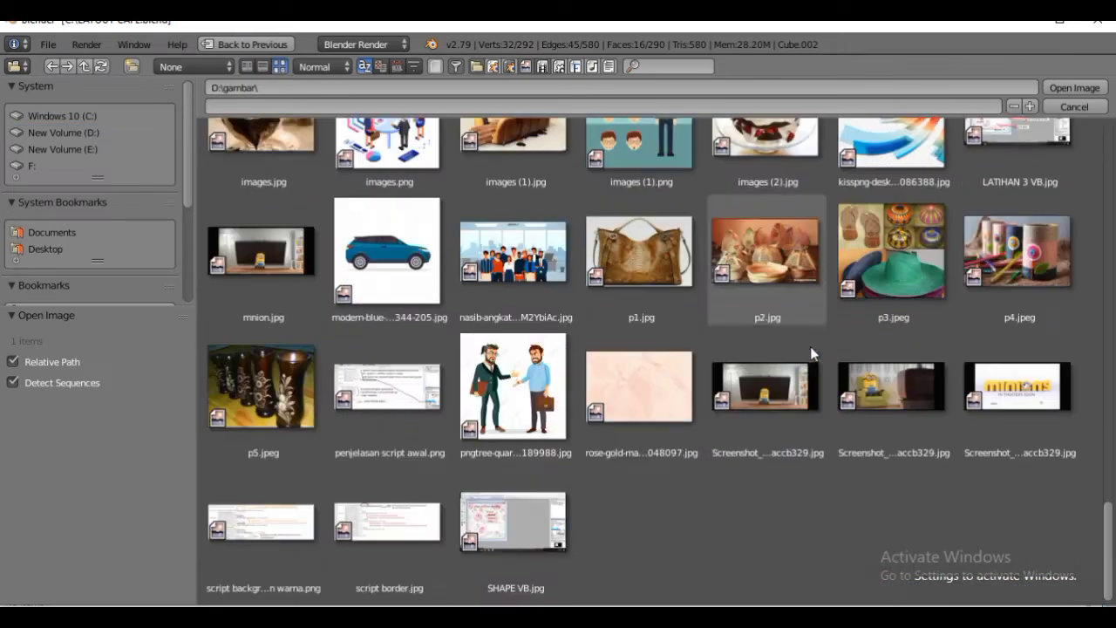
click(677, 403)
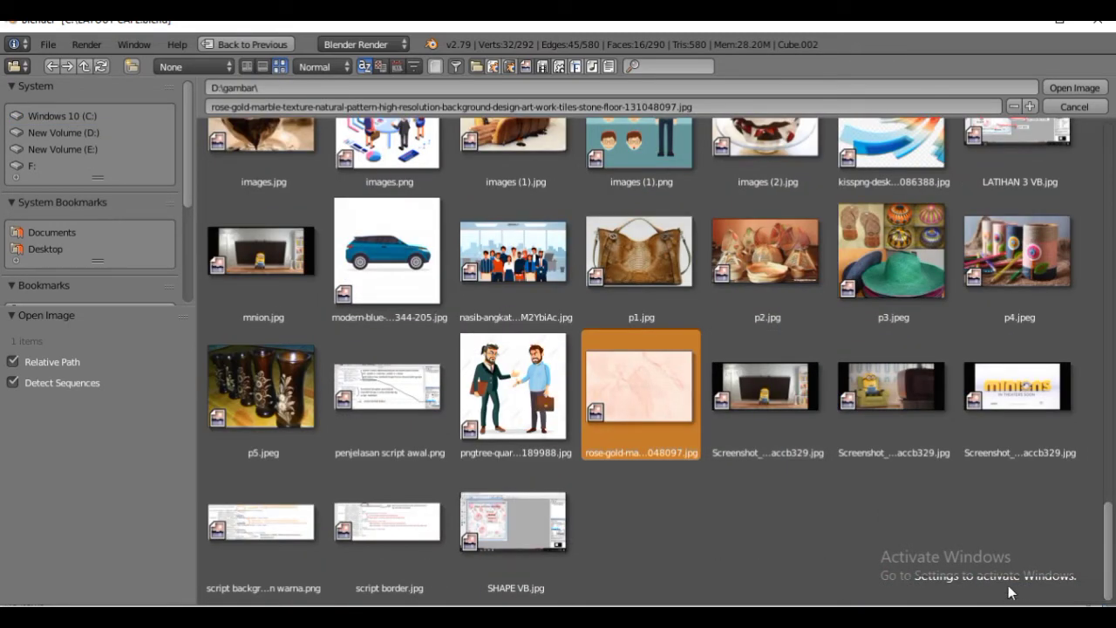
click(1085, 89)
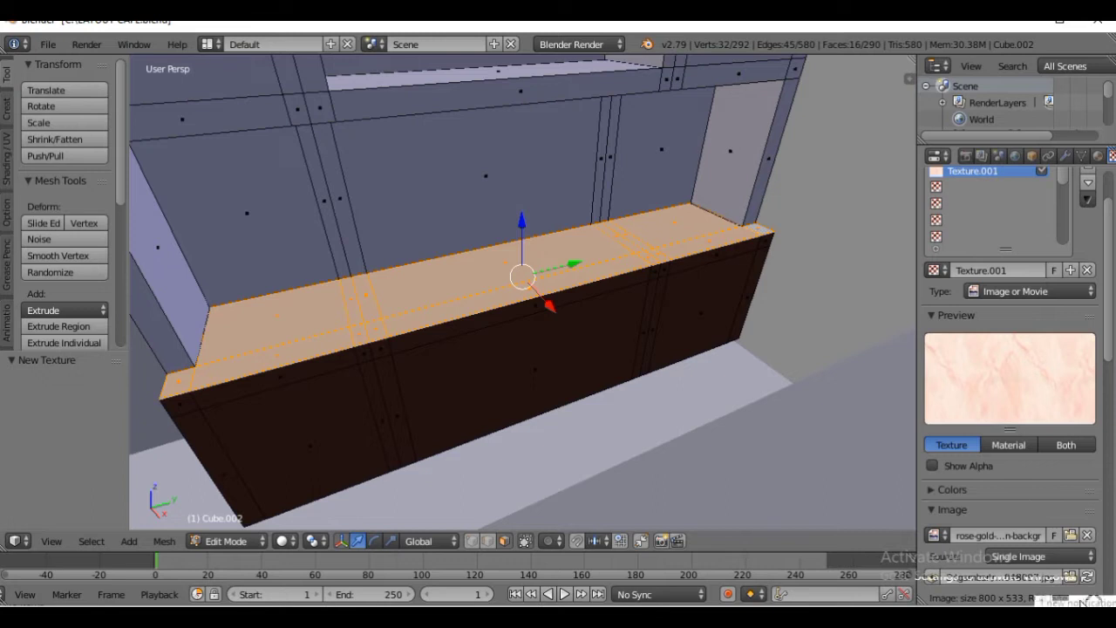
- Set the marble texture's mapping coordinates to Generated and projection to Cube, and preview it with Rendered viewport shading
scroll(1061, 407, down, 8)
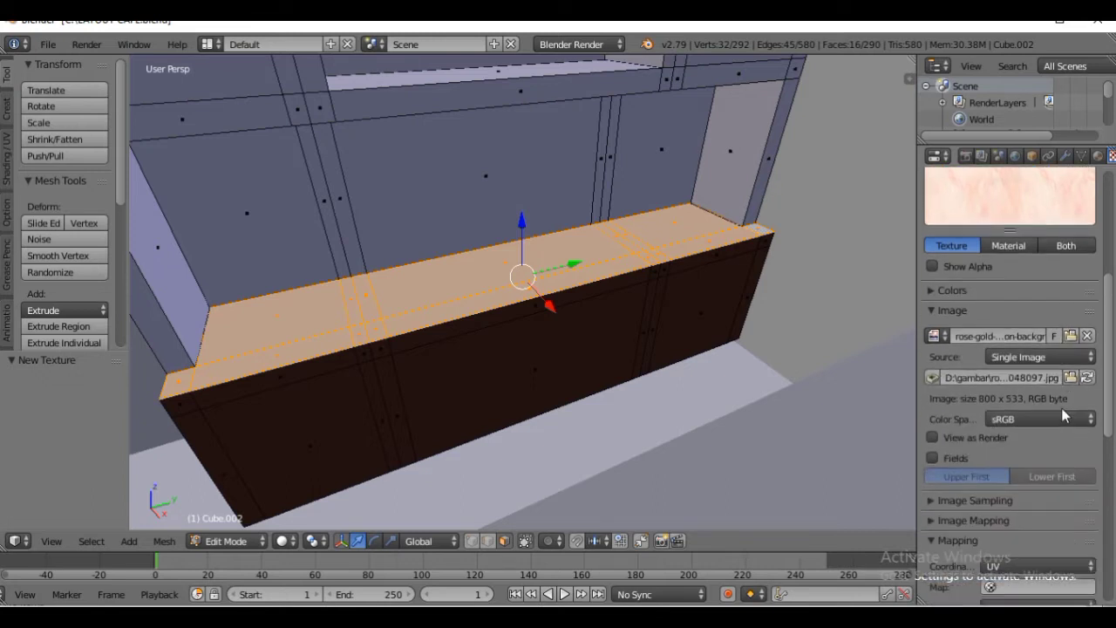
click(1049, 469)
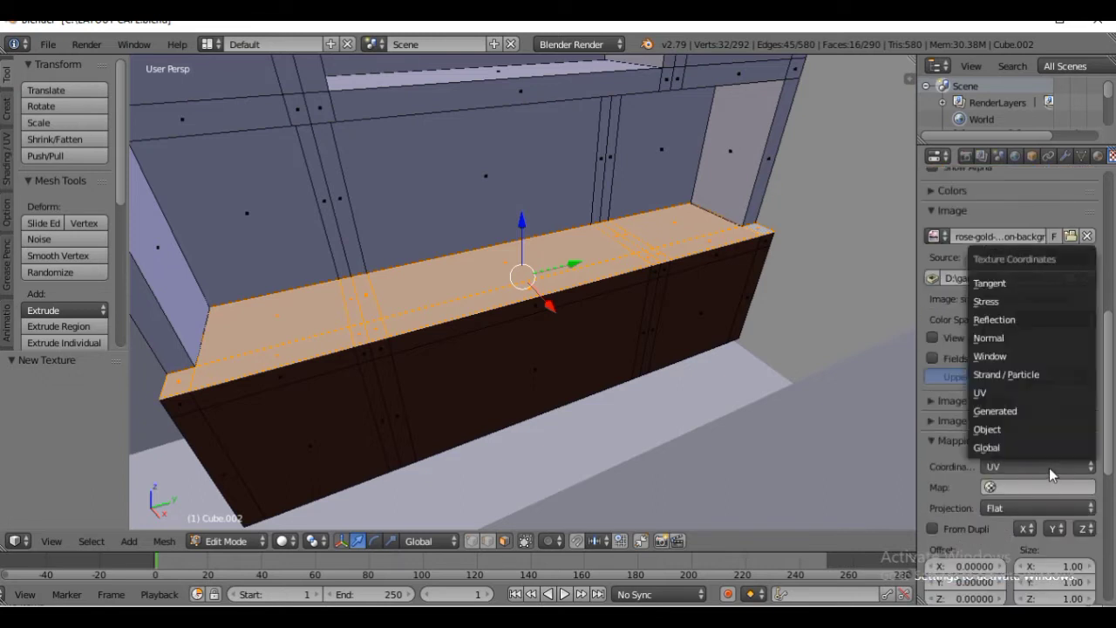
click(1027, 411)
click(283, 541)
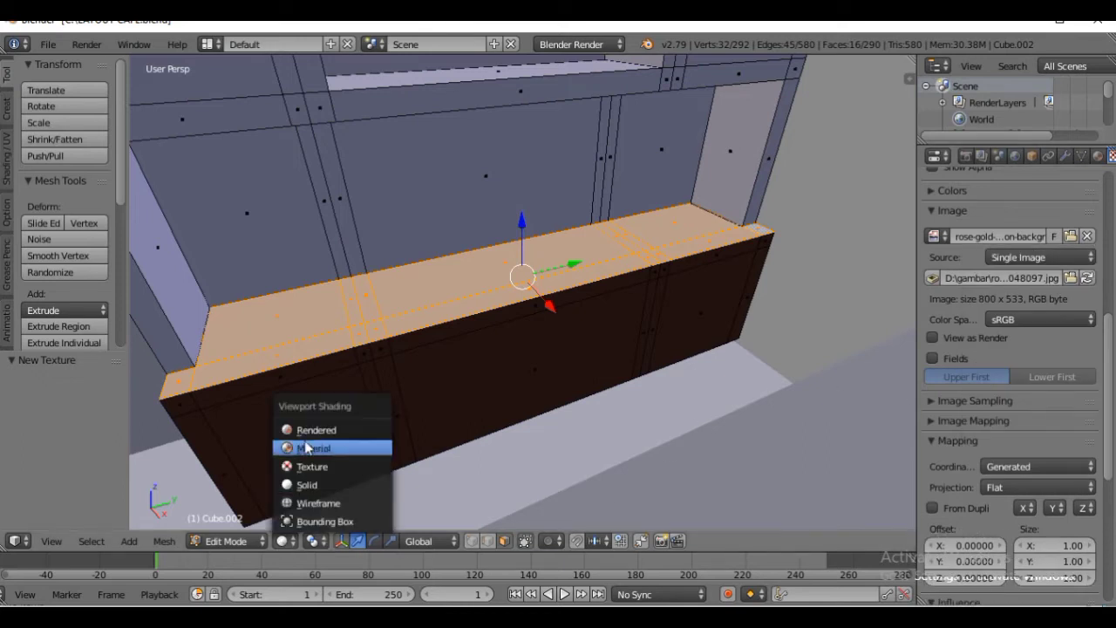
click(307, 431)
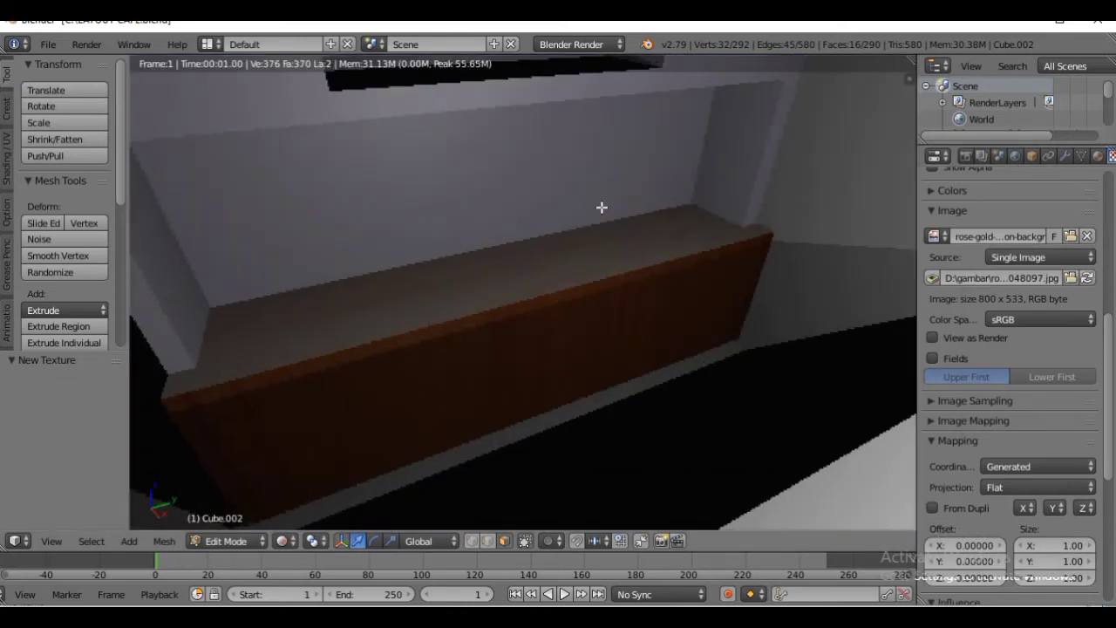
shift+middle_drag(602, 208, 635, 316)
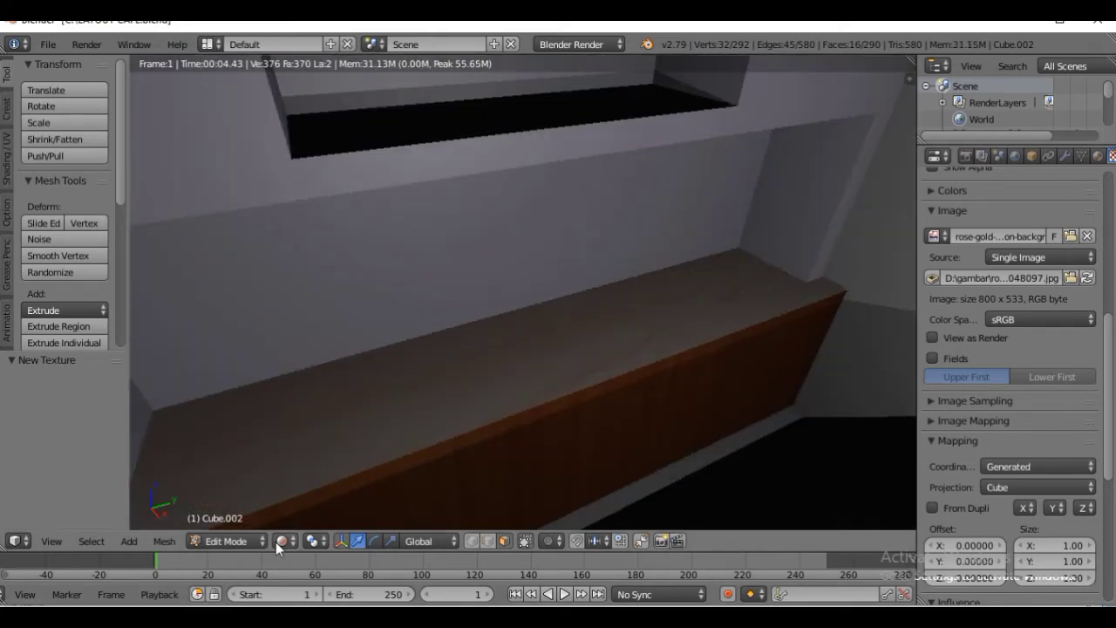
- Switch the viewport shading back to Solid, leave the shelf unit's Edit Mode and select the room object
click(283, 541)
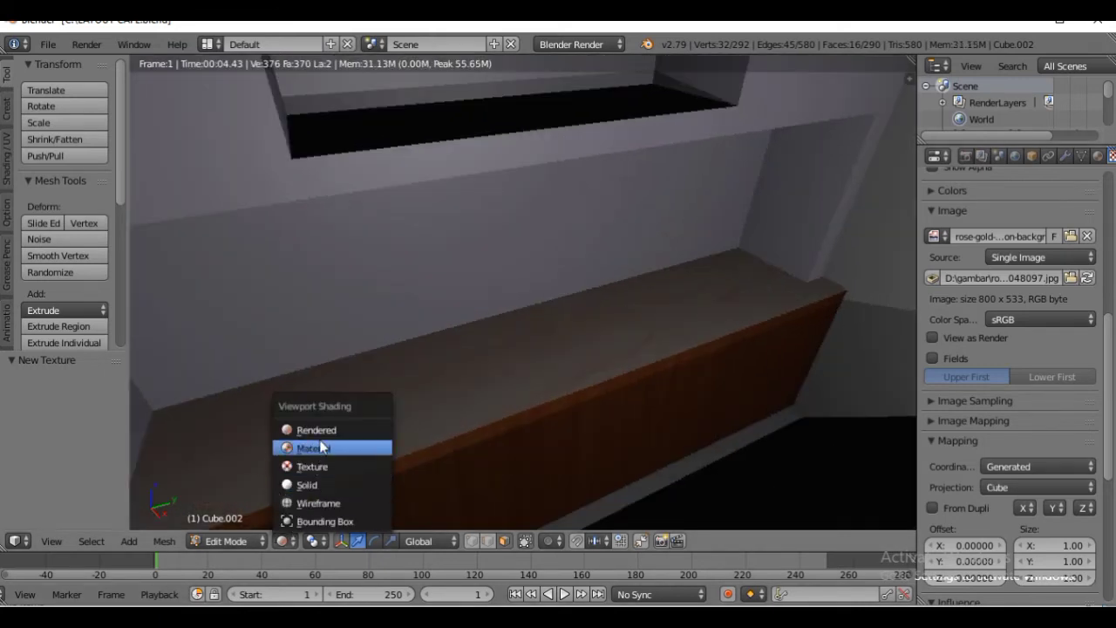
click(307, 484)
scroll(551, 417, down, 3)
middle_drag(551, 417, 539, 387)
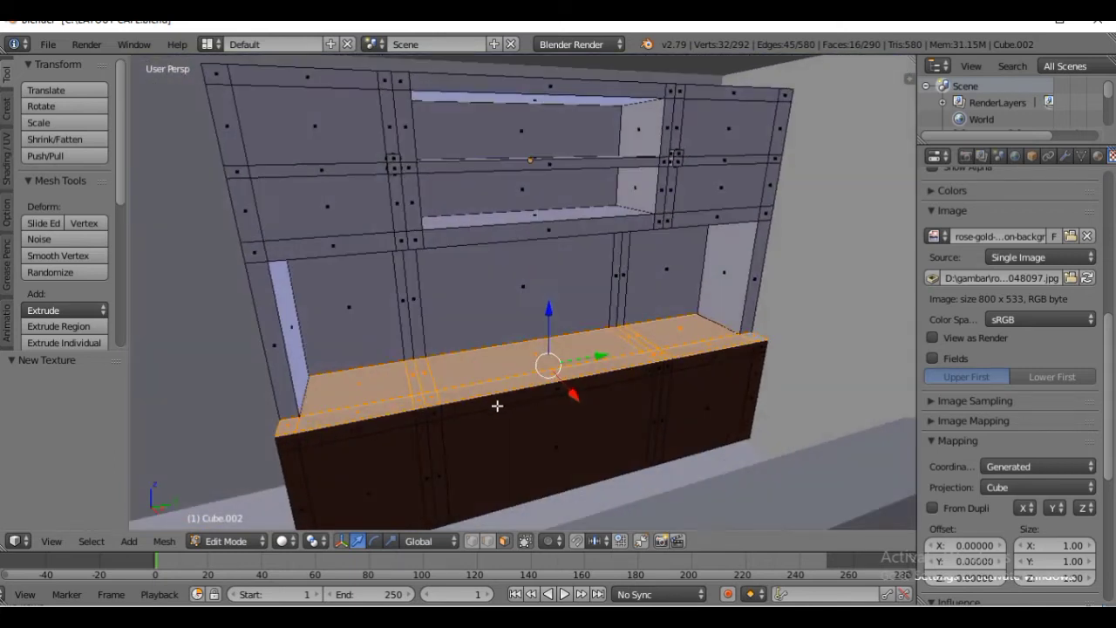
scroll(497, 405, up, 2)
scroll(493, 406, down, 2)
shift+middle_drag(453, 428, 447, 364)
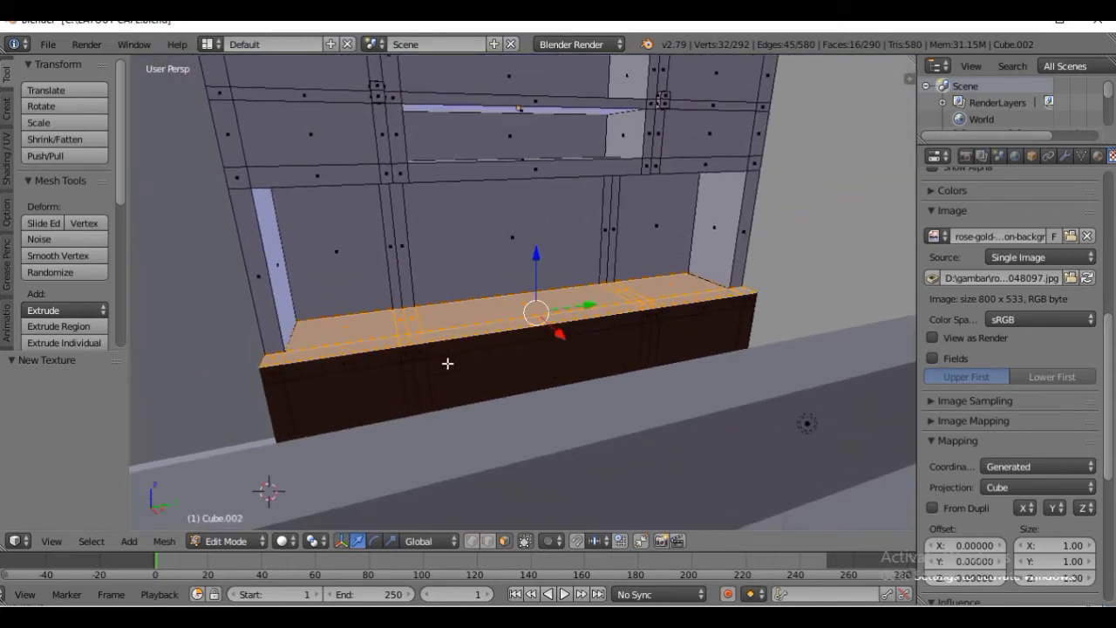
scroll(448, 362, down, 5)
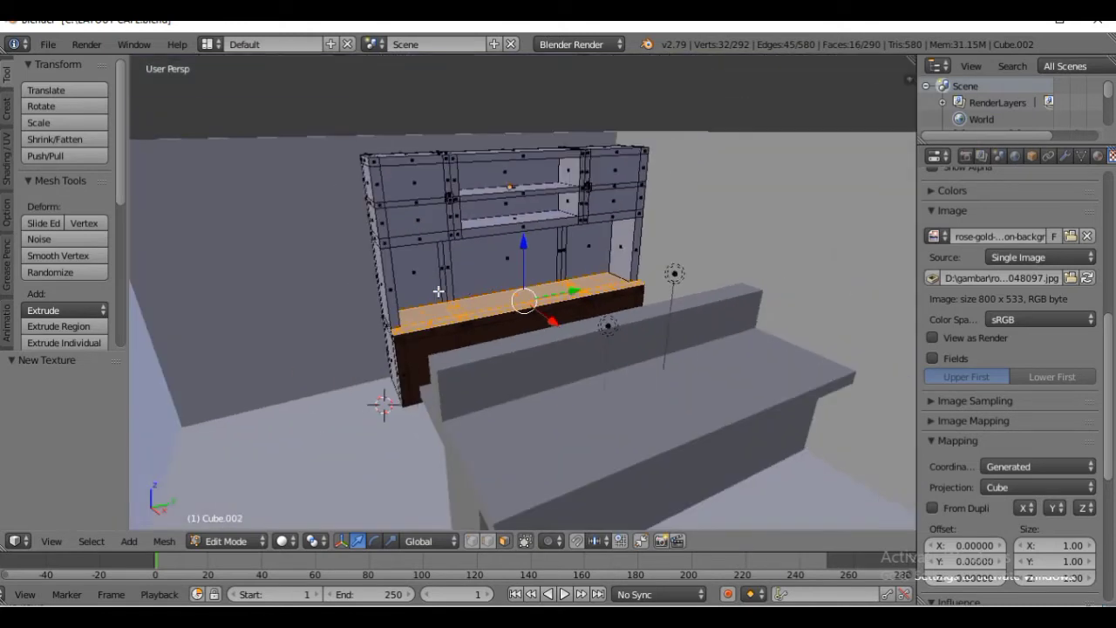
shift+middle_drag(431, 278, 448, 311)
scroll(444, 302, up, 2)
scroll(443, 301, down, 2)
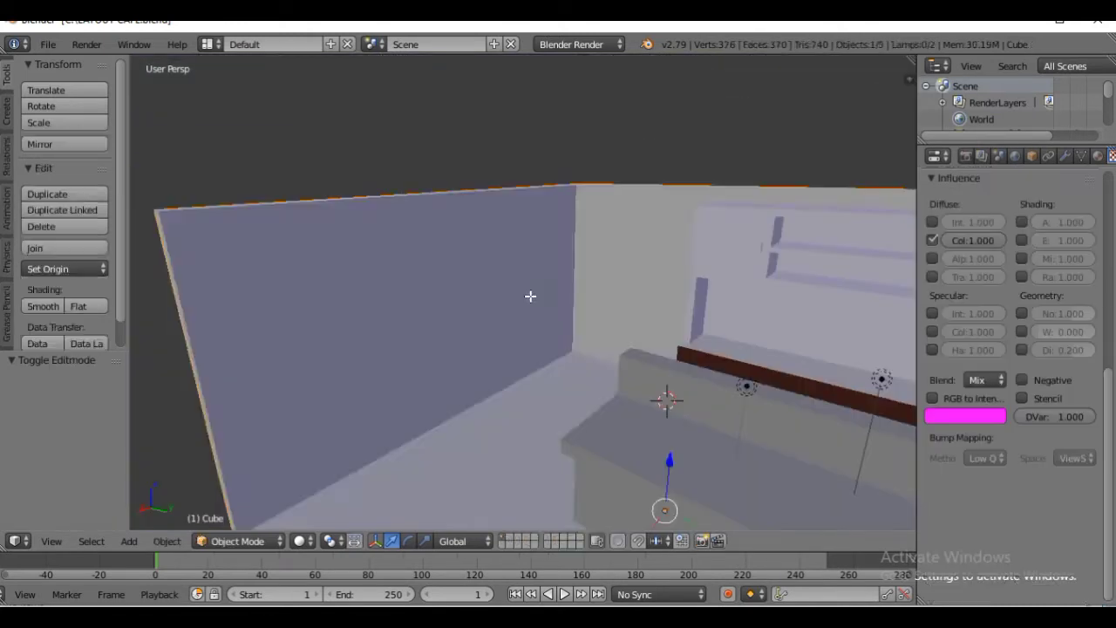
- Enter Edit Mode on the room and add close pairs of loop cuts across and along the floor, outlining narrow partition strips
key(Tab)
scroll(464, 301, up, 2)
mouse_move(456, 321)
middle_down()
mouse_move(500, 249)
mouse_move(528, 246)
mouse_move(468, 259)
mouse_move(485, 263)
middle_up()
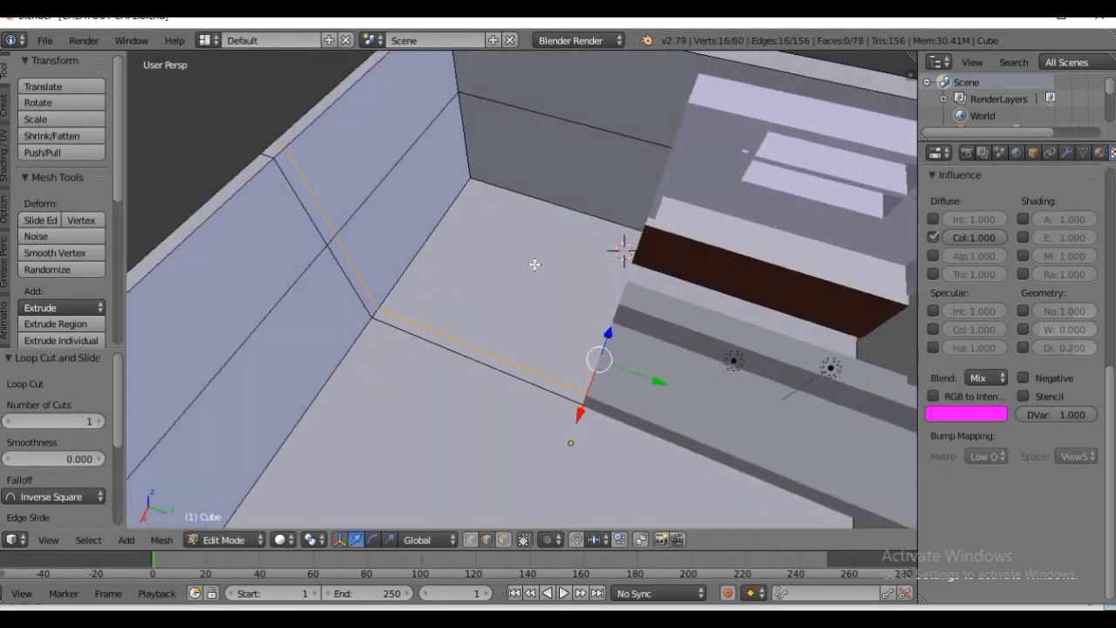
middle_drag(535, 263, 570, 312)
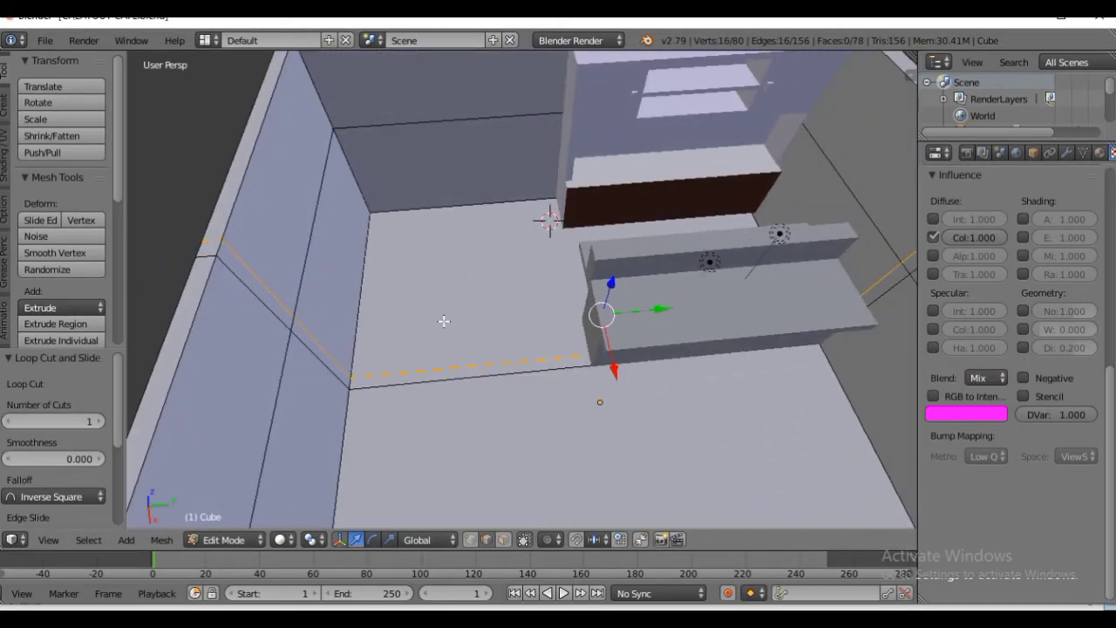
key(ctrl+r)
click(416, 183)
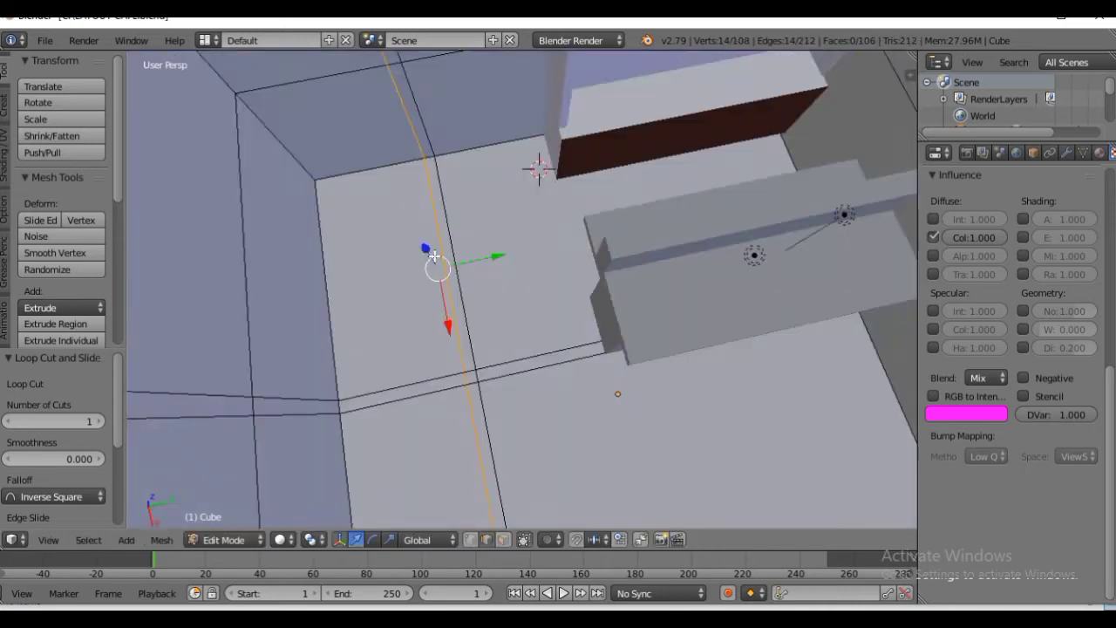
middle_drag(426, 248, 374, 220)
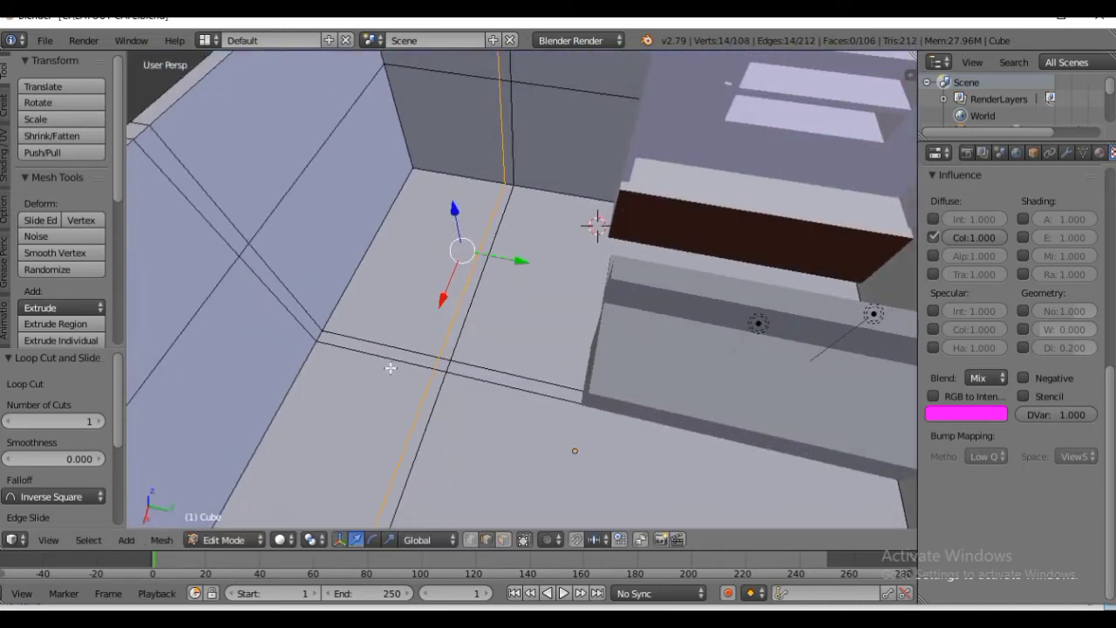
- Select the narrow floor strip faces beside the side wall in face mode and extrude them up 23.605 as partition walls
click(502, 540)
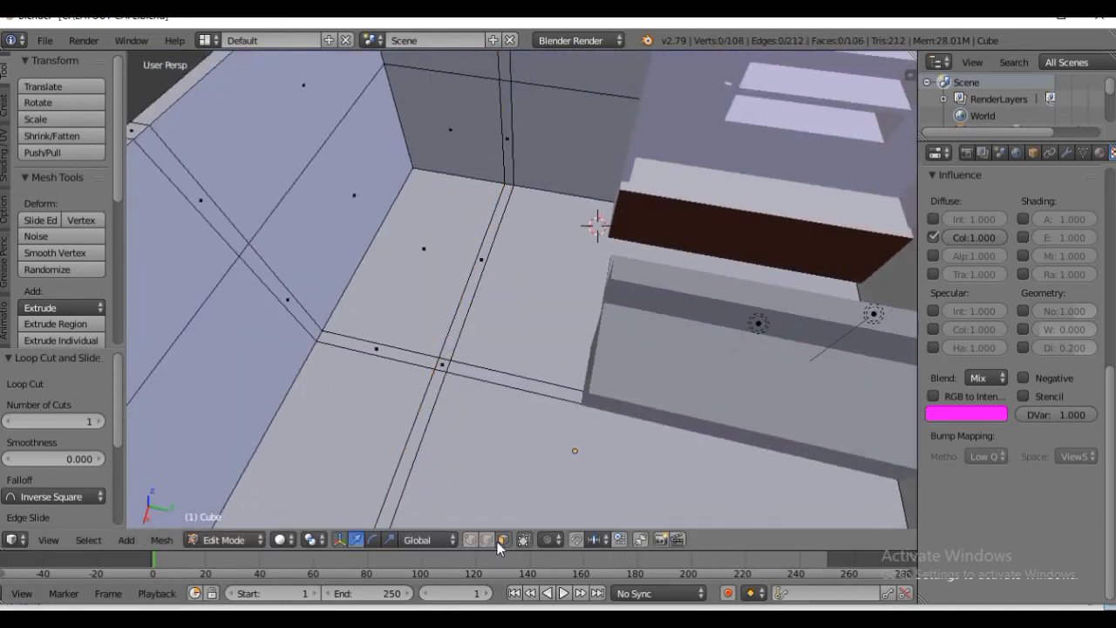
right_click(419, 349)
right_click(412, 354)
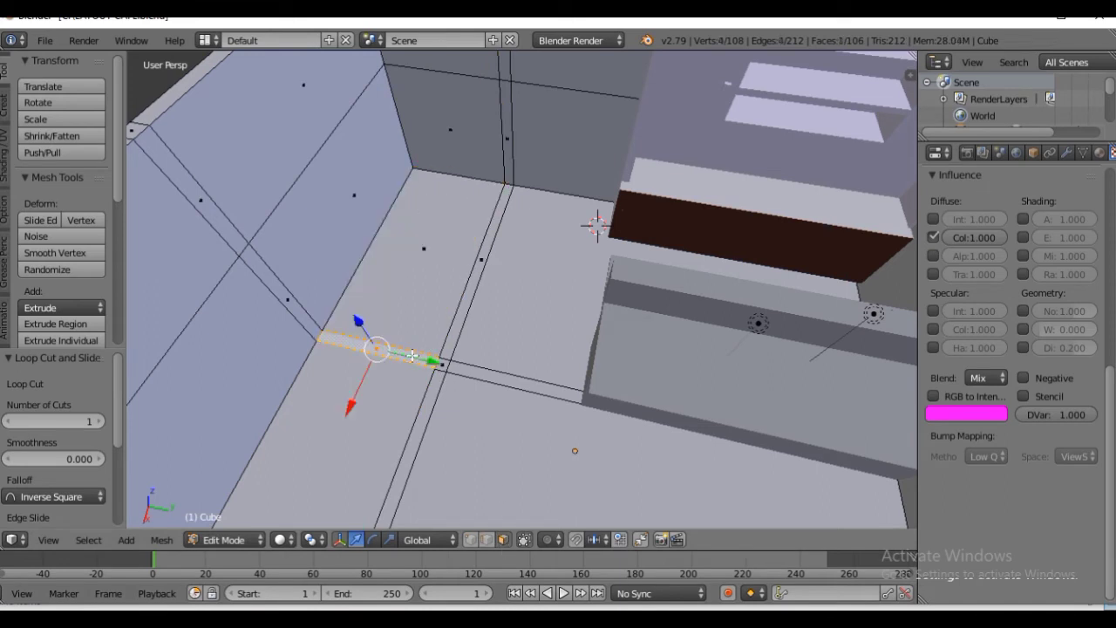
shift+right_click(439, 364)
scroll(440, 316, down, 1)
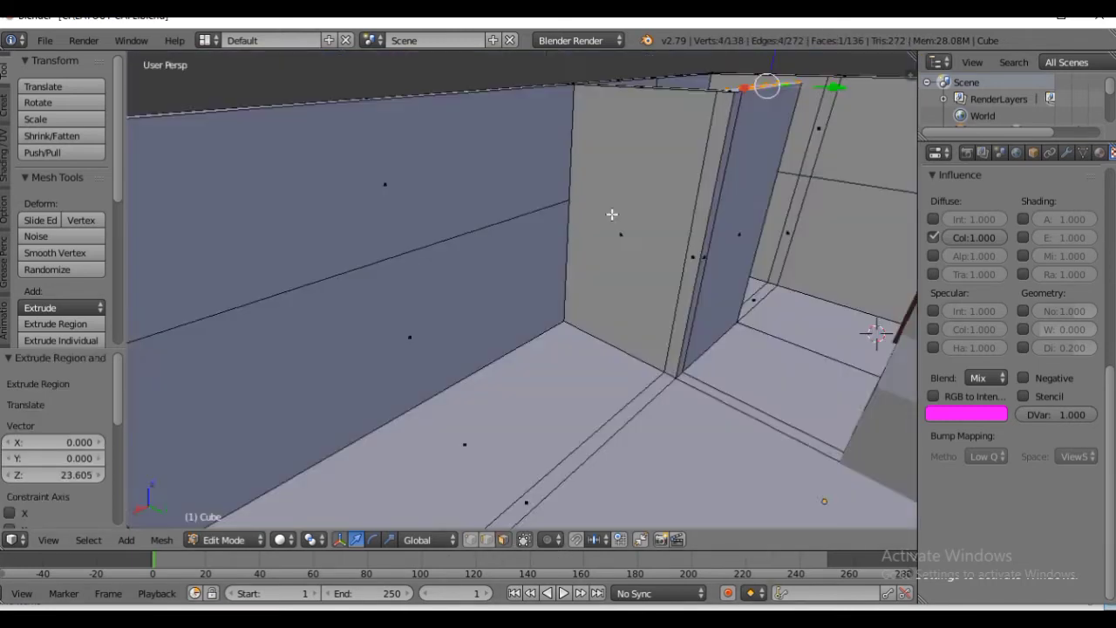
- Switch to ACDSee Quick View to examine the wall-moulding layout in image.webp, and return to Blender
scroll(610, 212, down, 2)
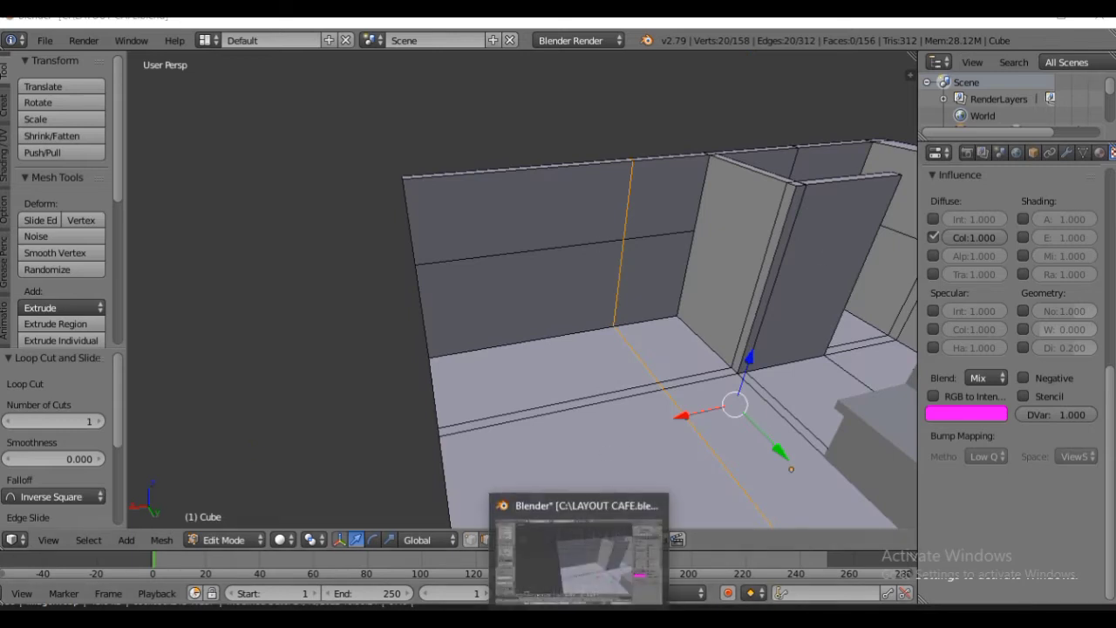
mouse_move(660, 620)
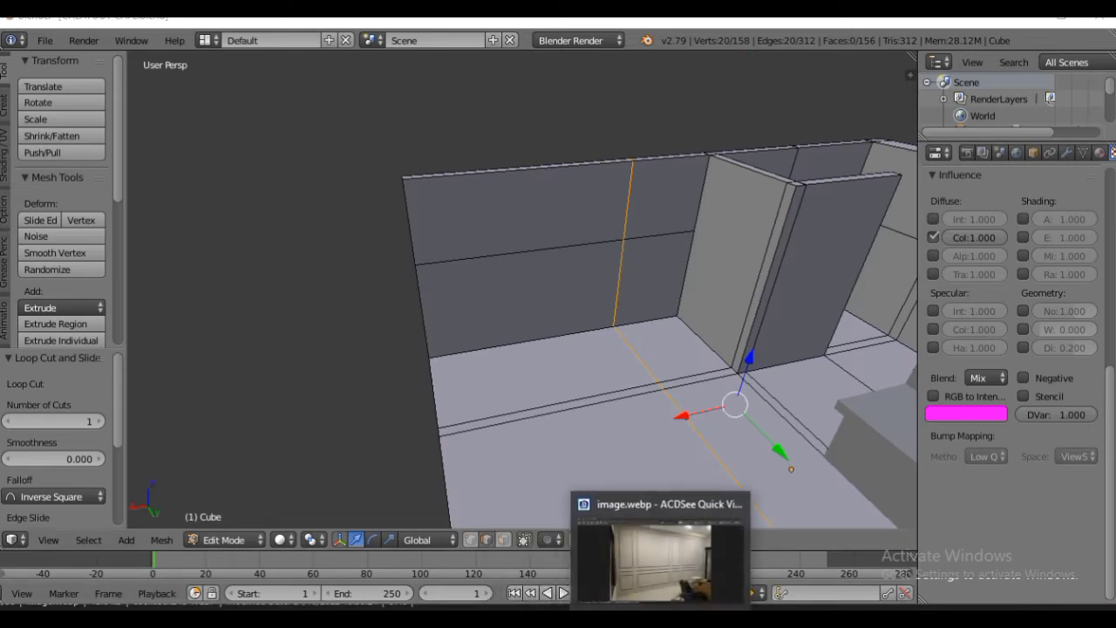
click(673, 565)
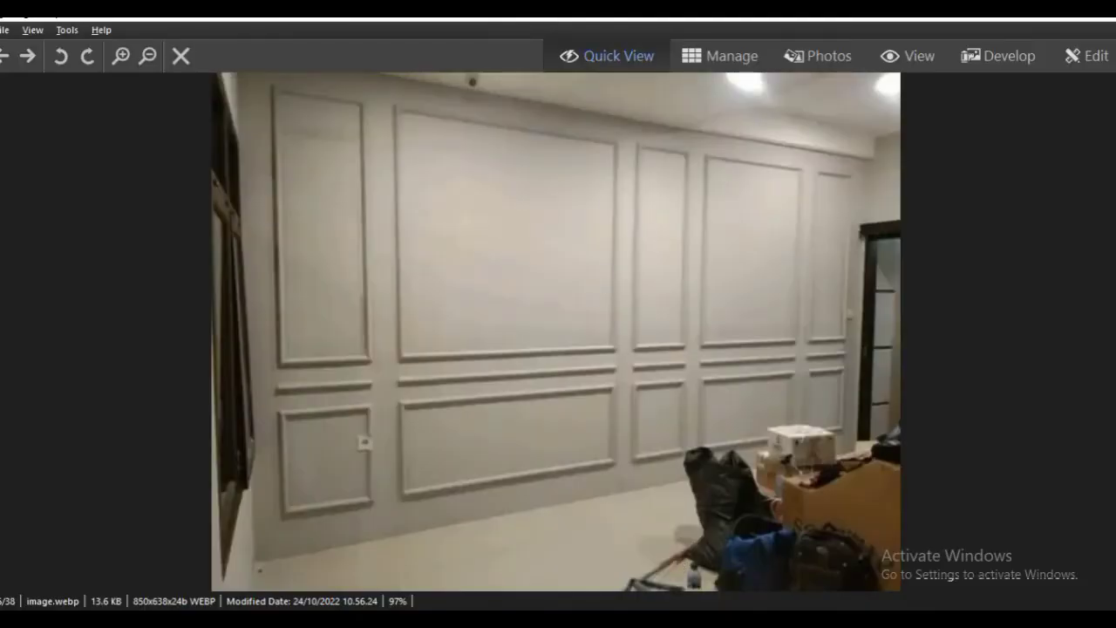
click(600, 621)
- Add vertical loop cuts to the side wall beyond the partition, forming two narrow strips that divide it into three panels
scroll(627, 232, up, 3)
scroll(626, 235, down, 1)
scroll(626, 236, down, 2)
key(ctrl+r)
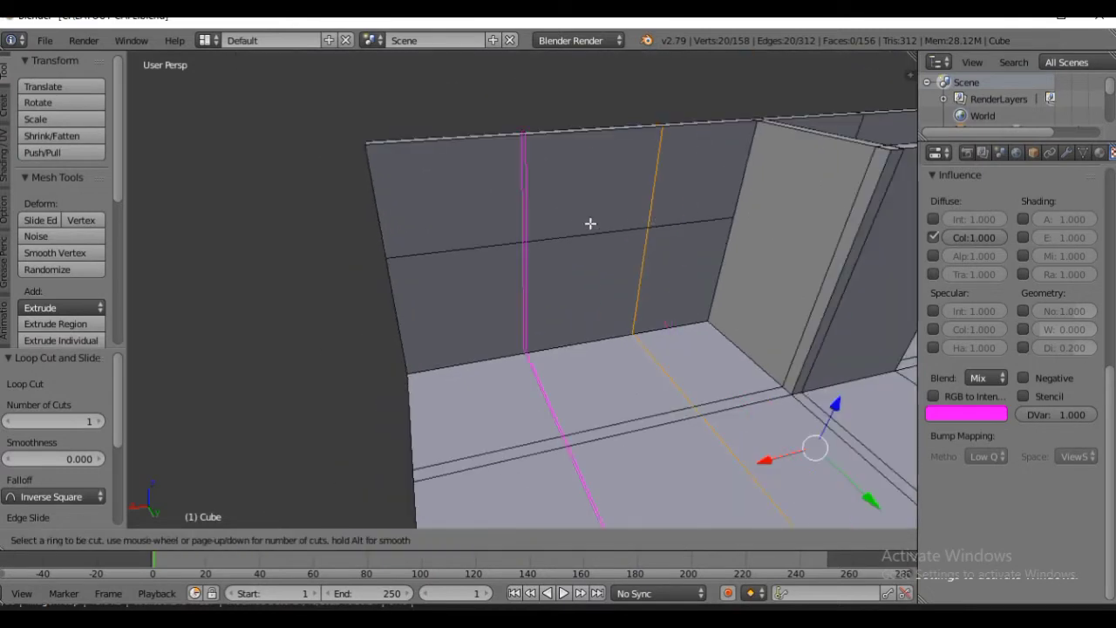
click(592, 224)
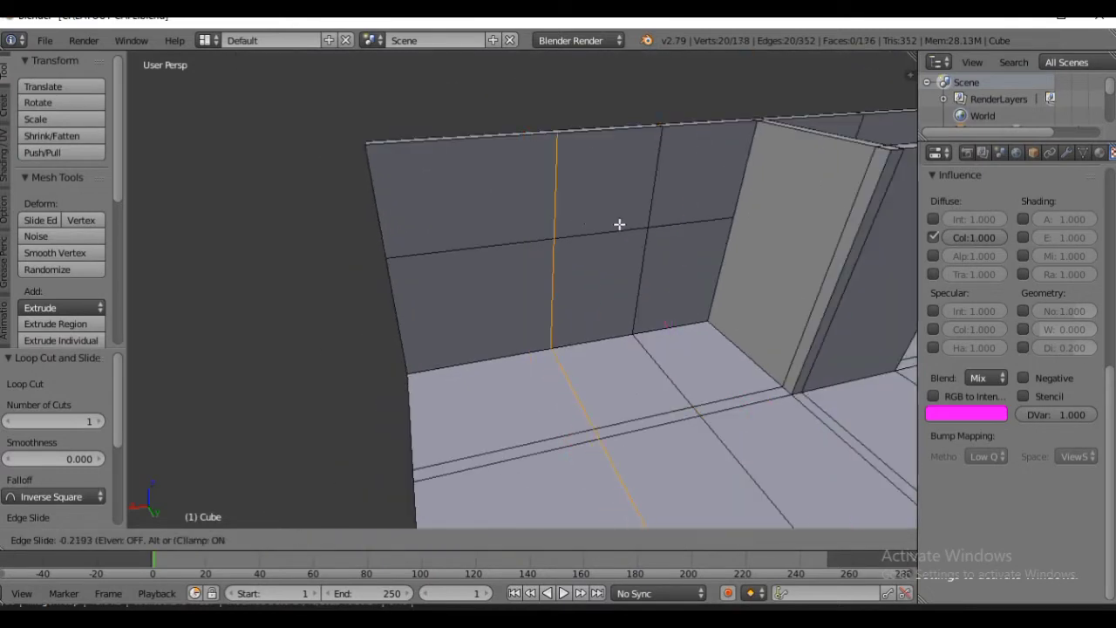
click(619, 224)
key(ctrl+r)
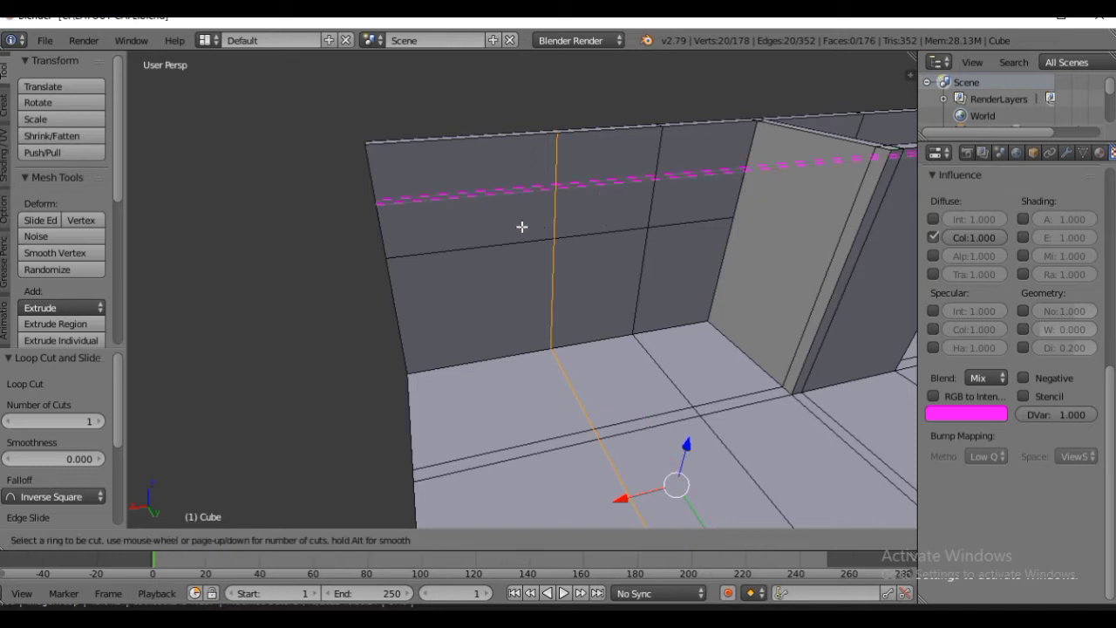
click(496, 227)
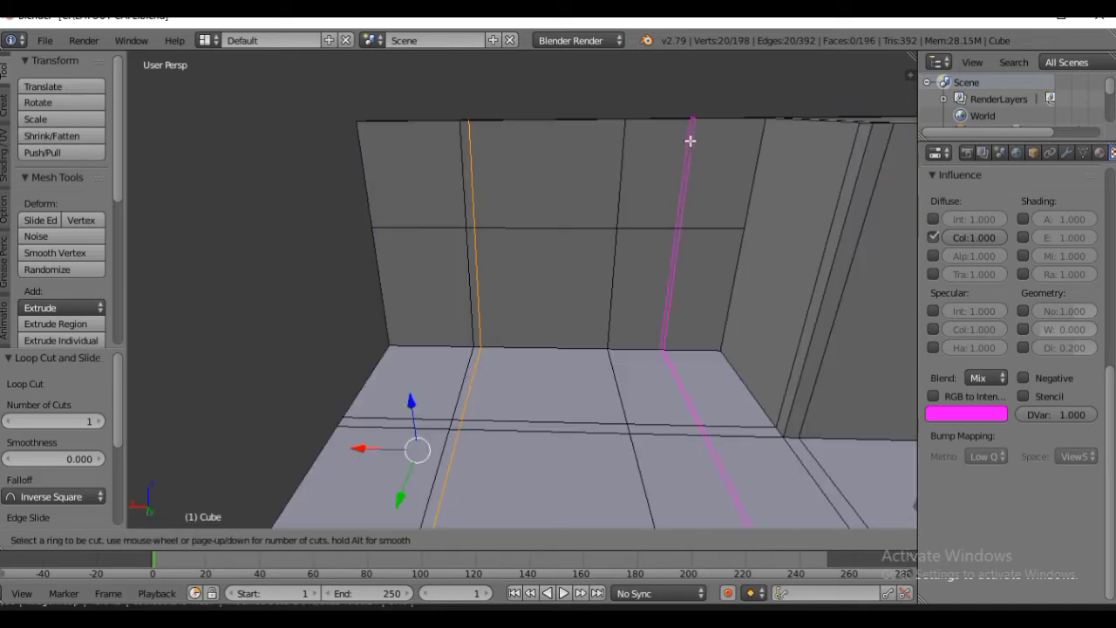
click(685, 142)
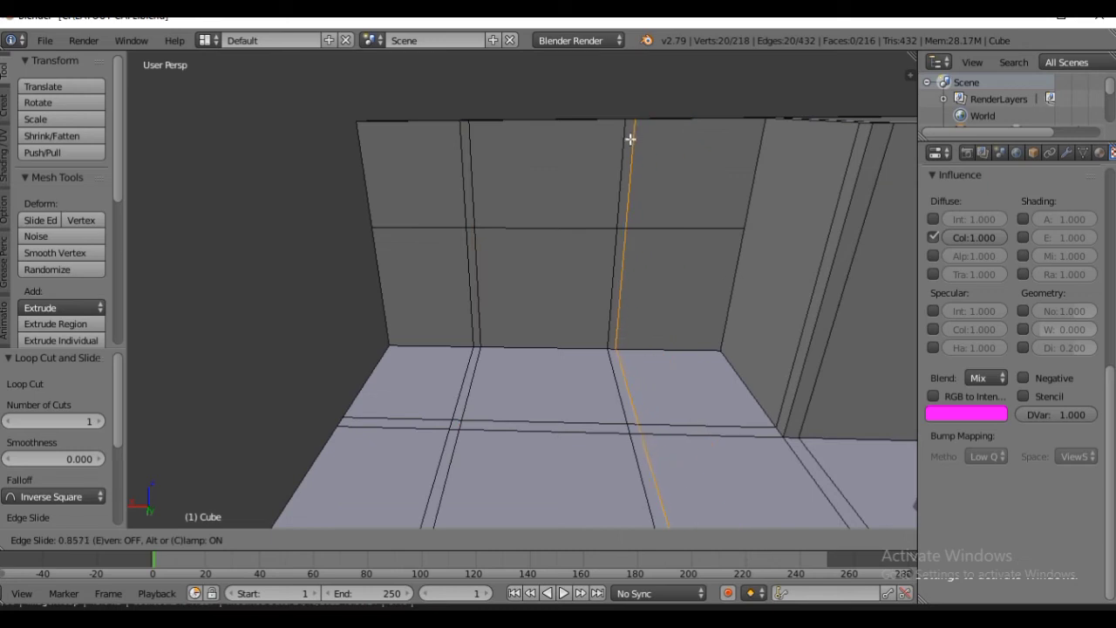
click(630, 140)
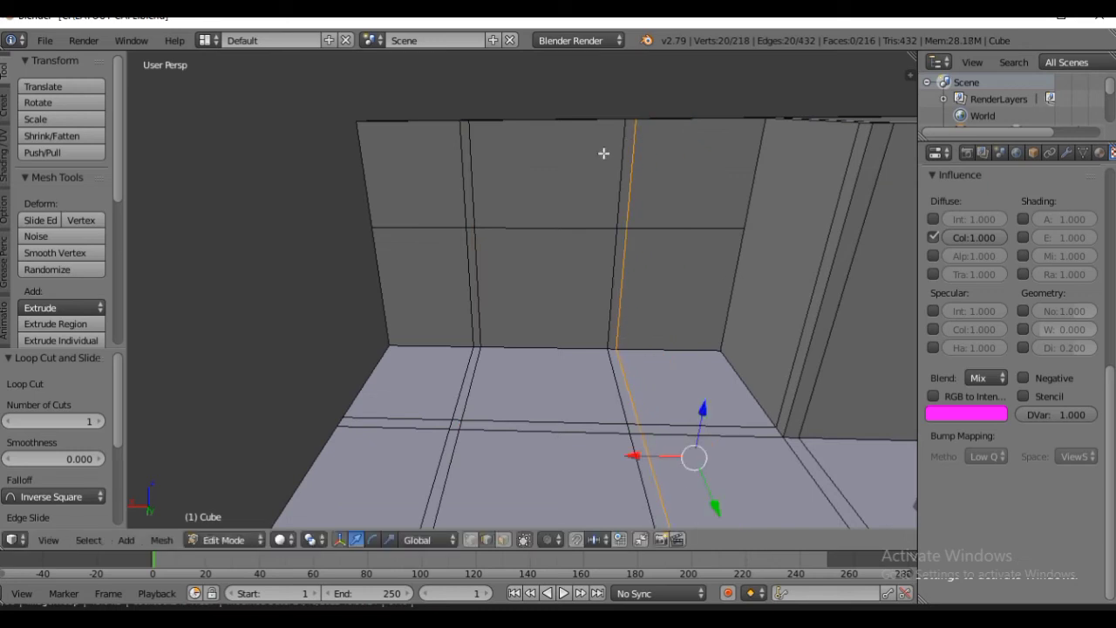
- Add a horizontal loop cut just below the side wall's middle edge, with an edge slide of about -0.853
key(ctrl+r)
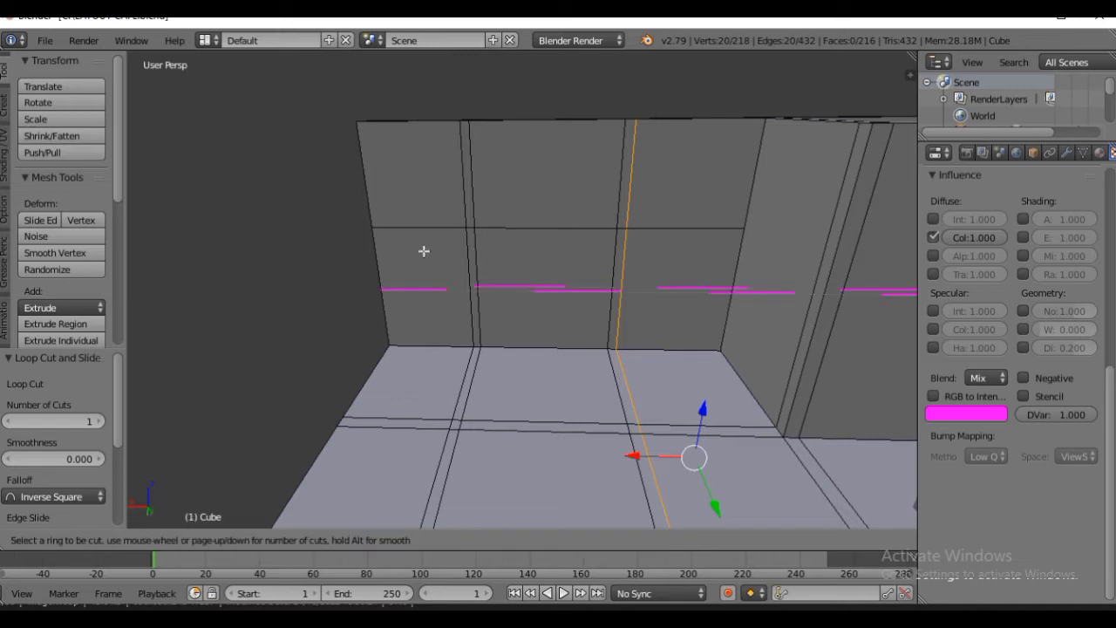
click(376, 252)
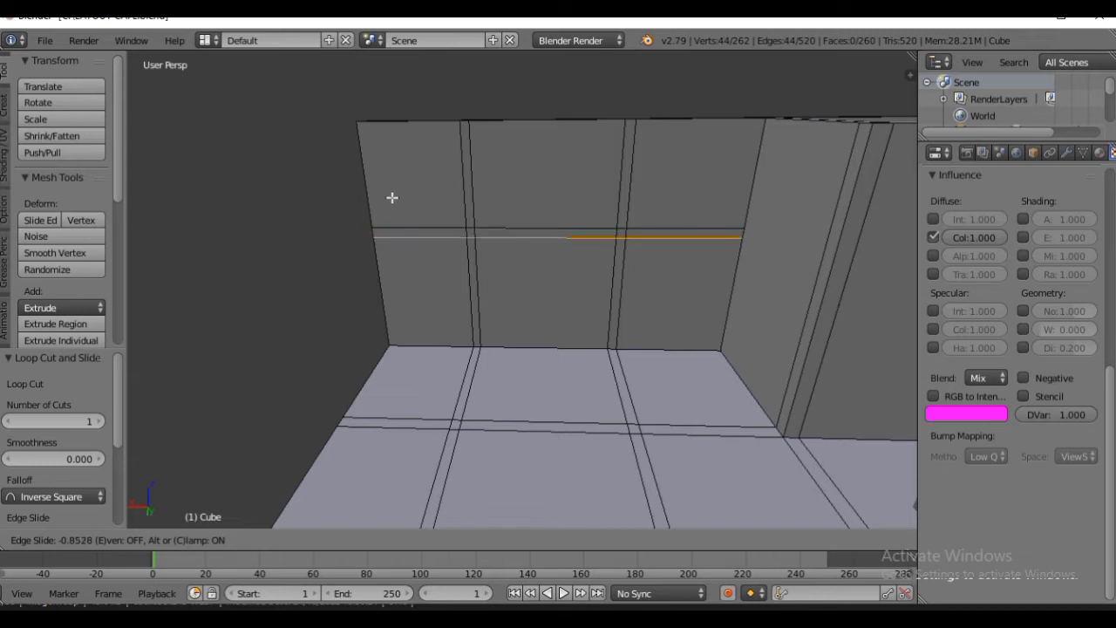
click(393, 194)
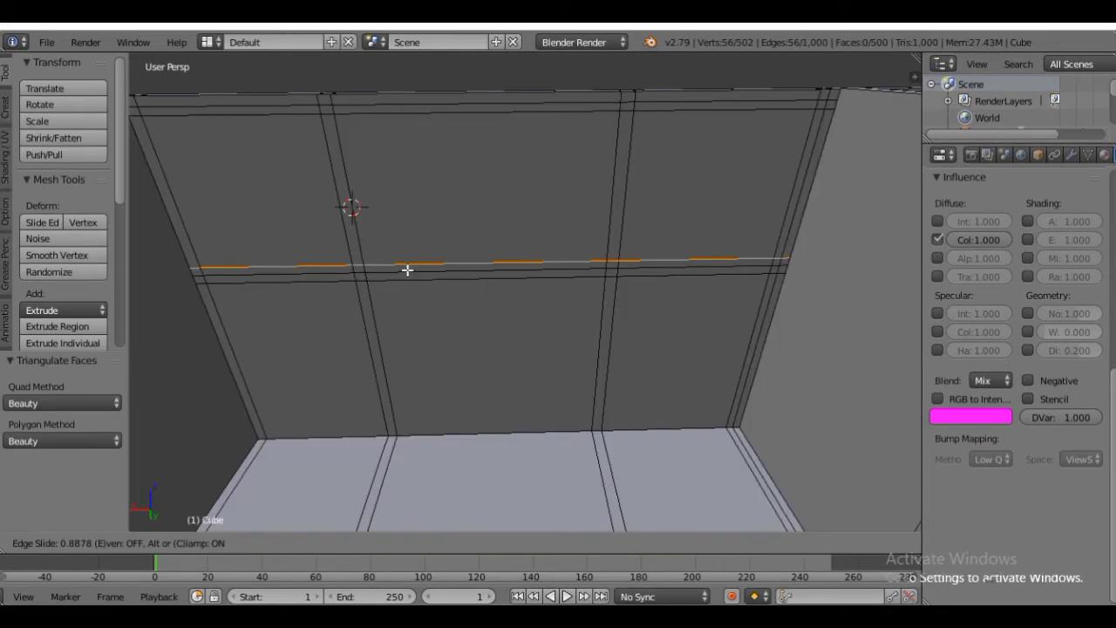
- Add horizontal loop cuts just above the side wall's middle edge, with an edge slide of about 0.888, and just above its floor edge
click(408, 270)
middle_drag(428, 269, 452, 253)
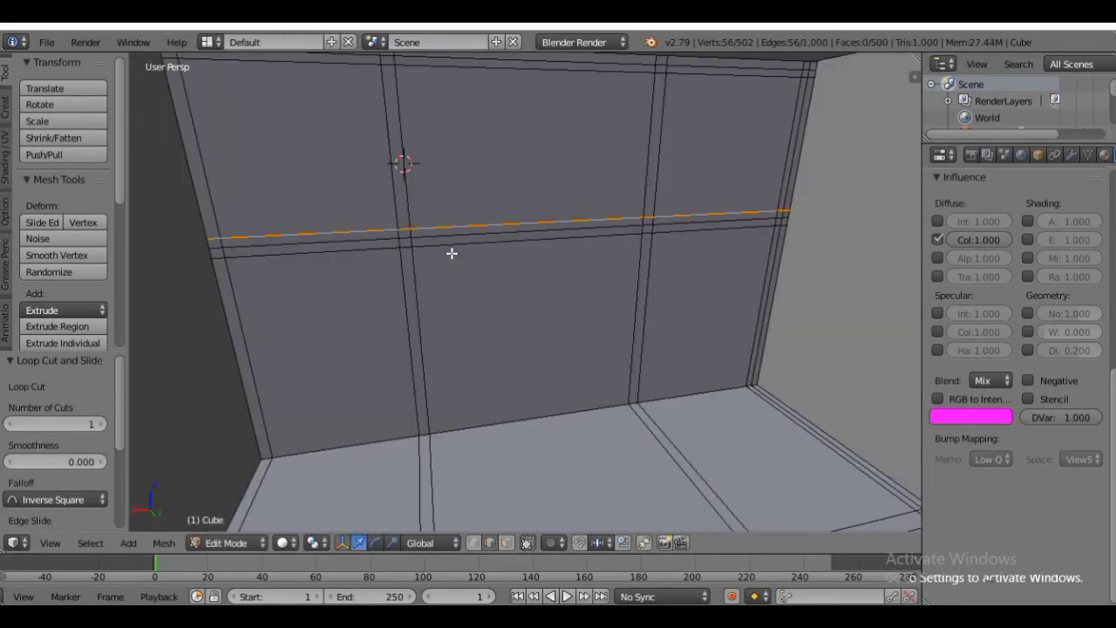
key(ctrl+r)
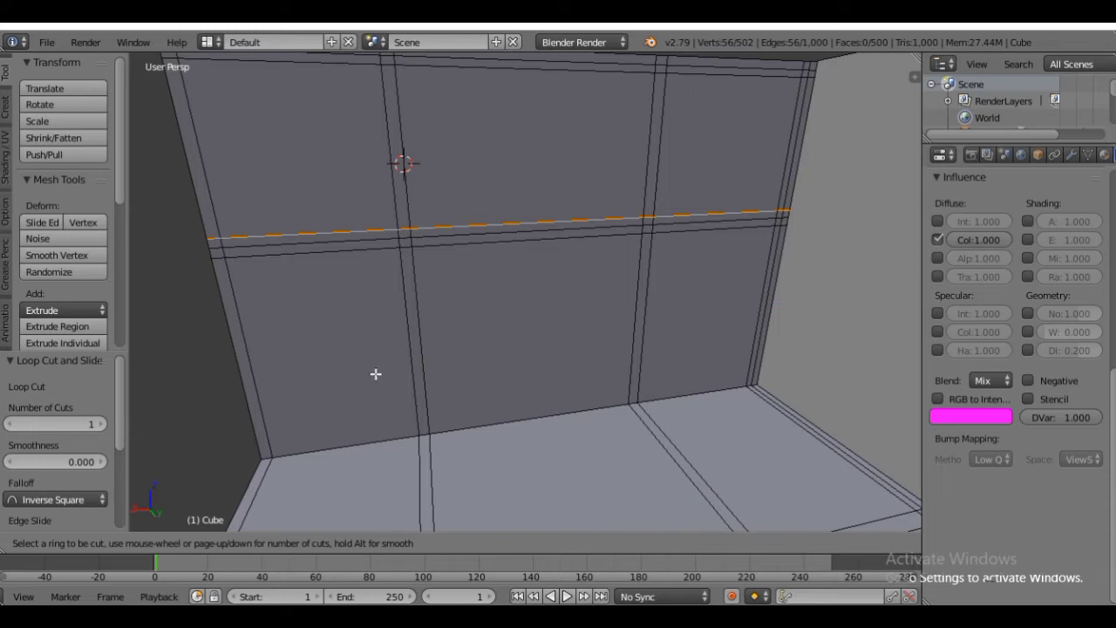
click(393, 374)
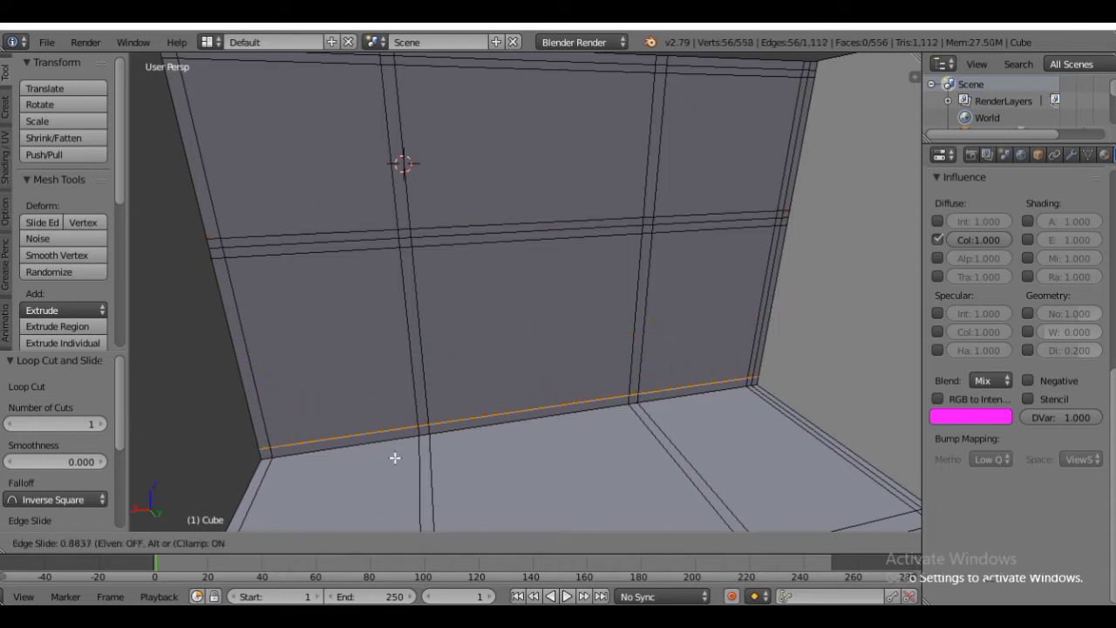
click(397, 460)
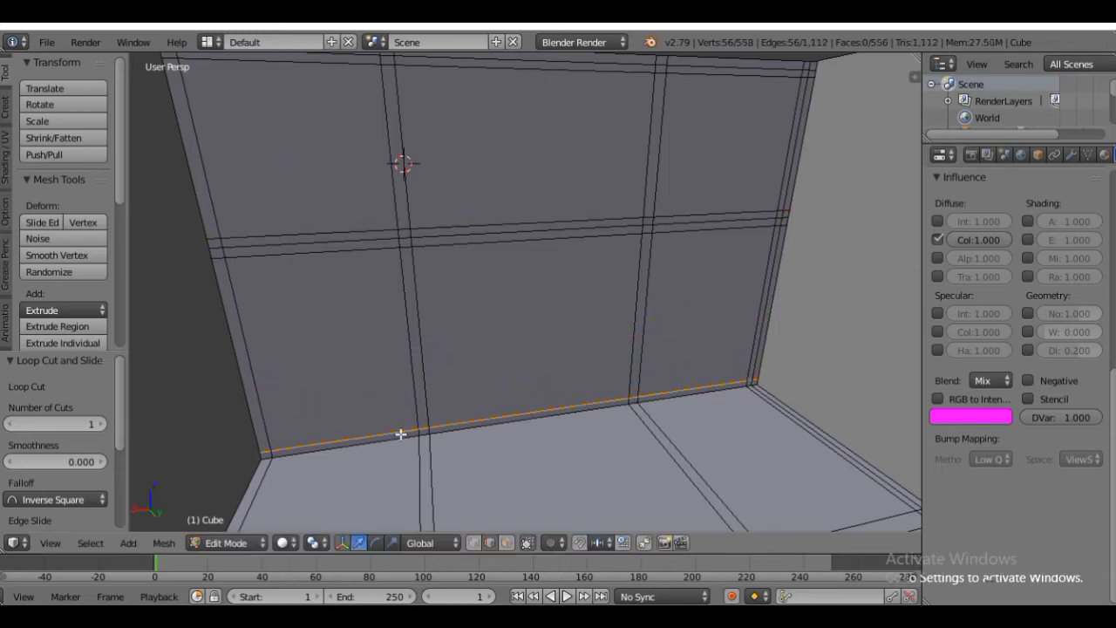
- Add a second horizontal loop cut close to the side wall's base to form another narrow strip along the floor
key(ctrl+r)
click(279, 427)
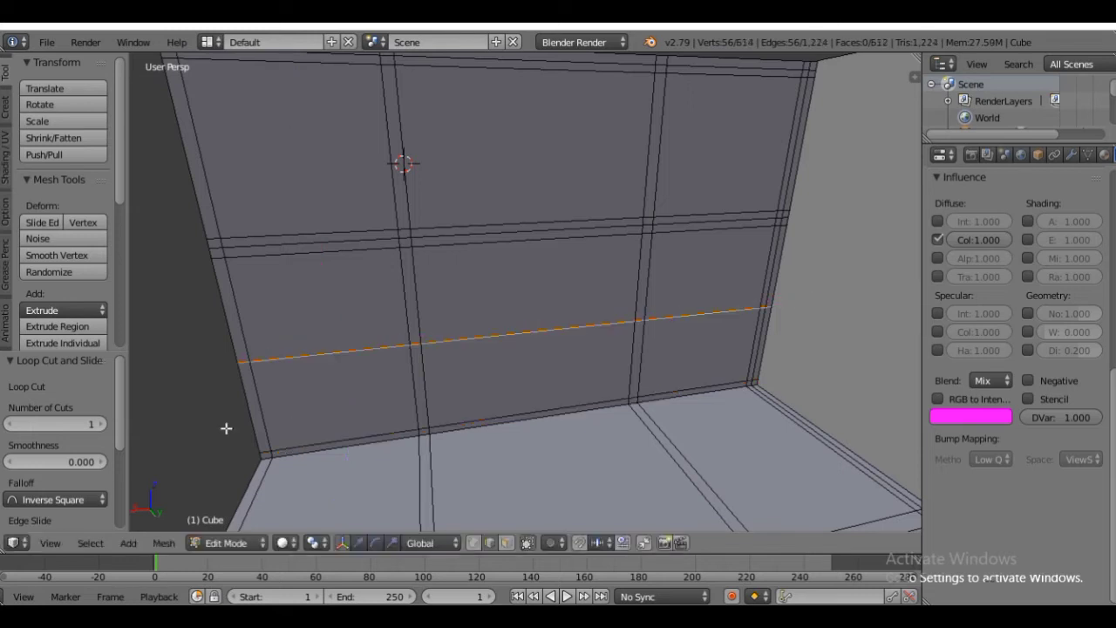
click(251, 492)
middle_drag(264, 317, 238, 322)
middle_drag(293, 288, 361, 274)
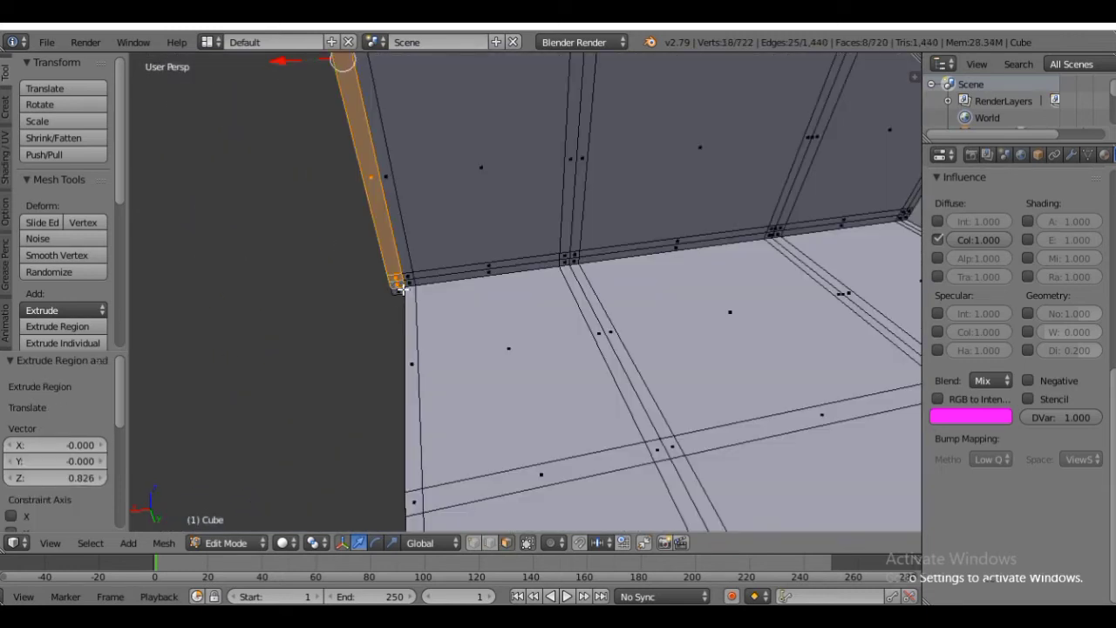
- Complete the face selection at the side wall's end corner and extrude the strip 23.425 into an adjoining wall
shift+right_click(401, 291)
scroll(449, 232, down, 4)
shift+middle_drag(774, 235, 643, 259)
key(e)
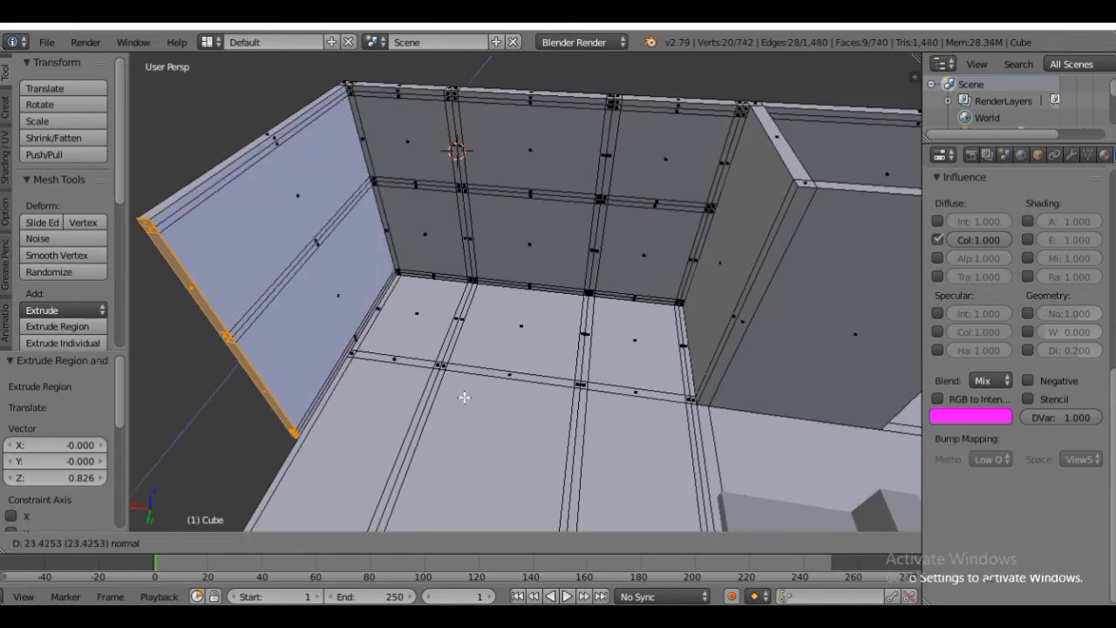
click(465, 397)
shift+scroll(484, 372, down, 7)
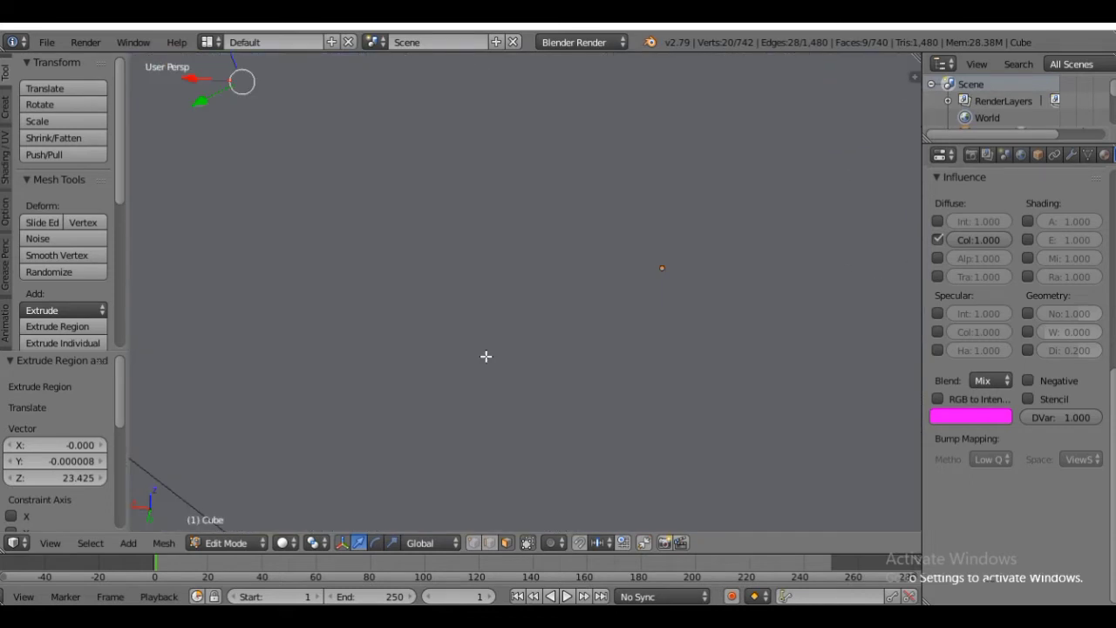
key(Home)
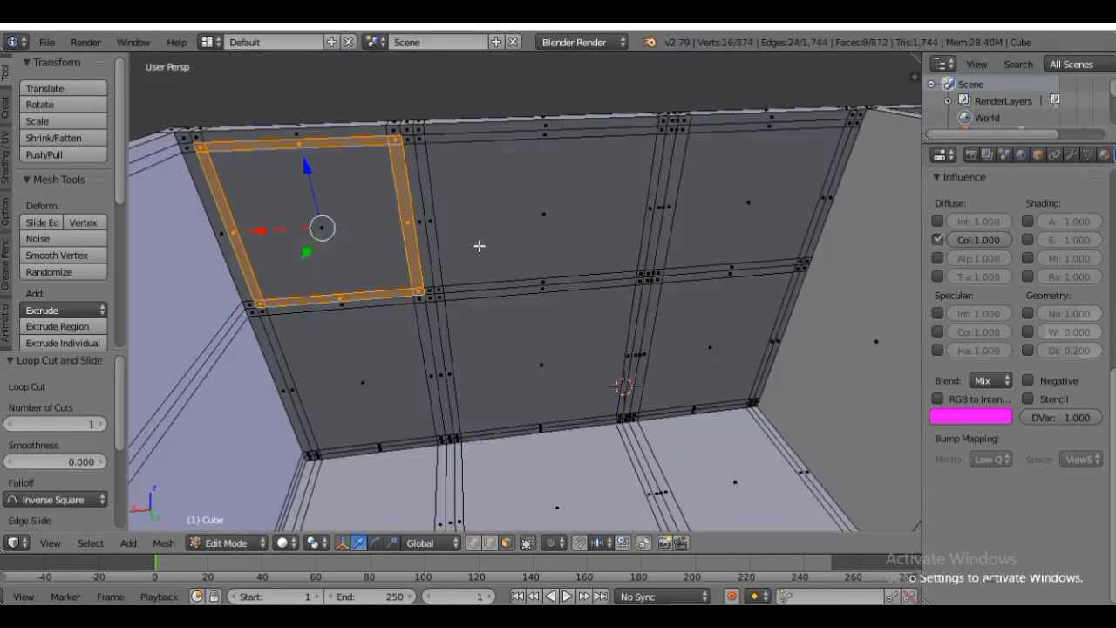
- Add a horizontal loop cut just below the side wall's middle strip, with an edge slide of about -0.904
key(ctrl+r)
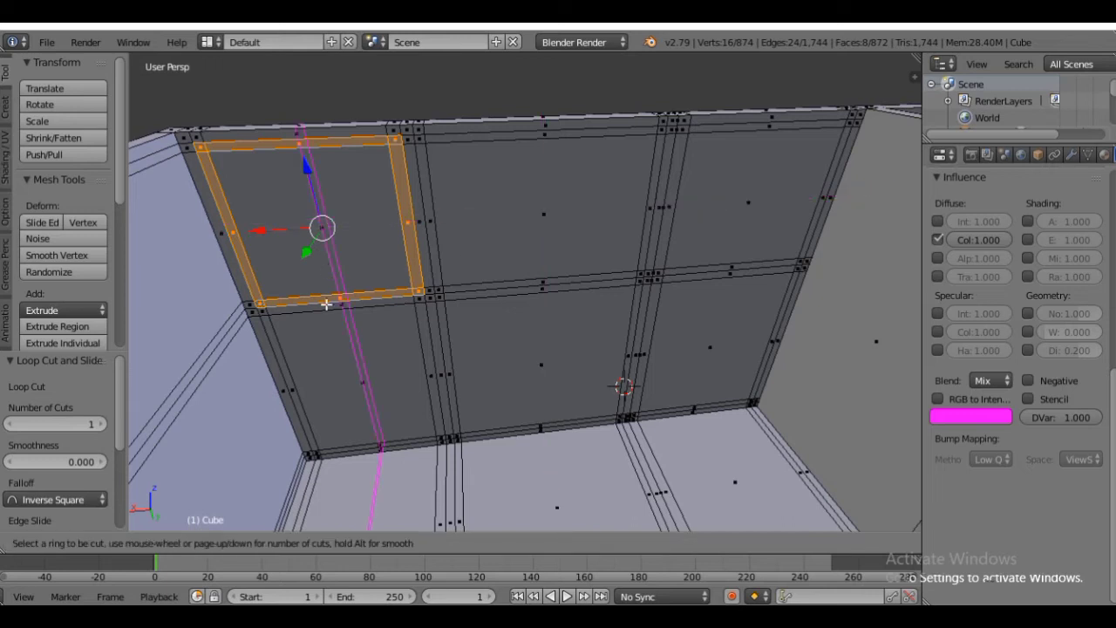
click(278, 339)
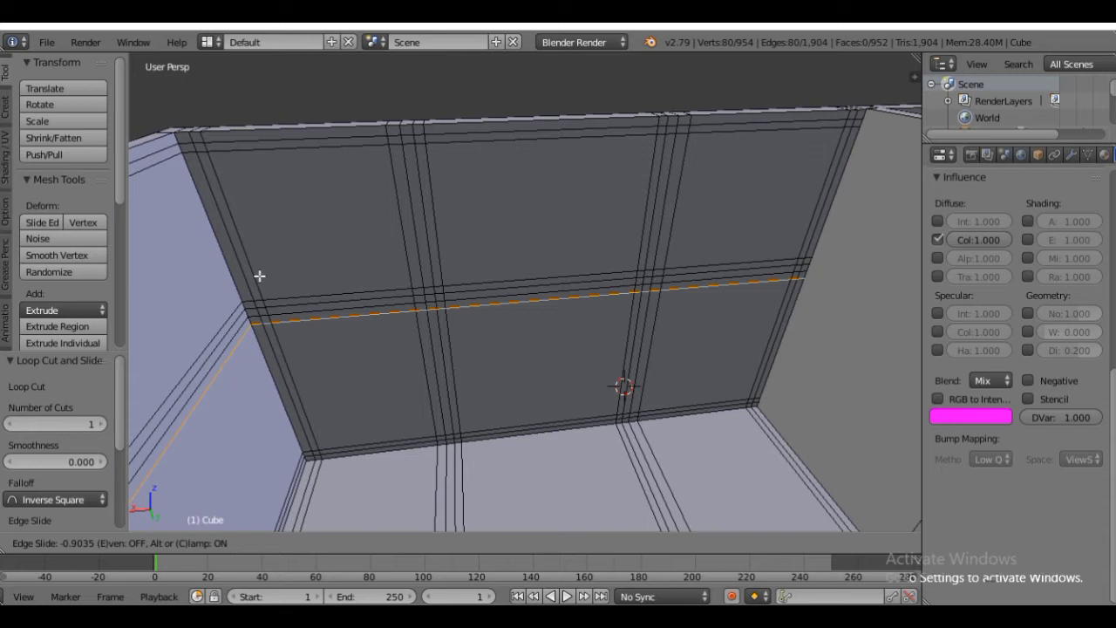
click(259, 276)
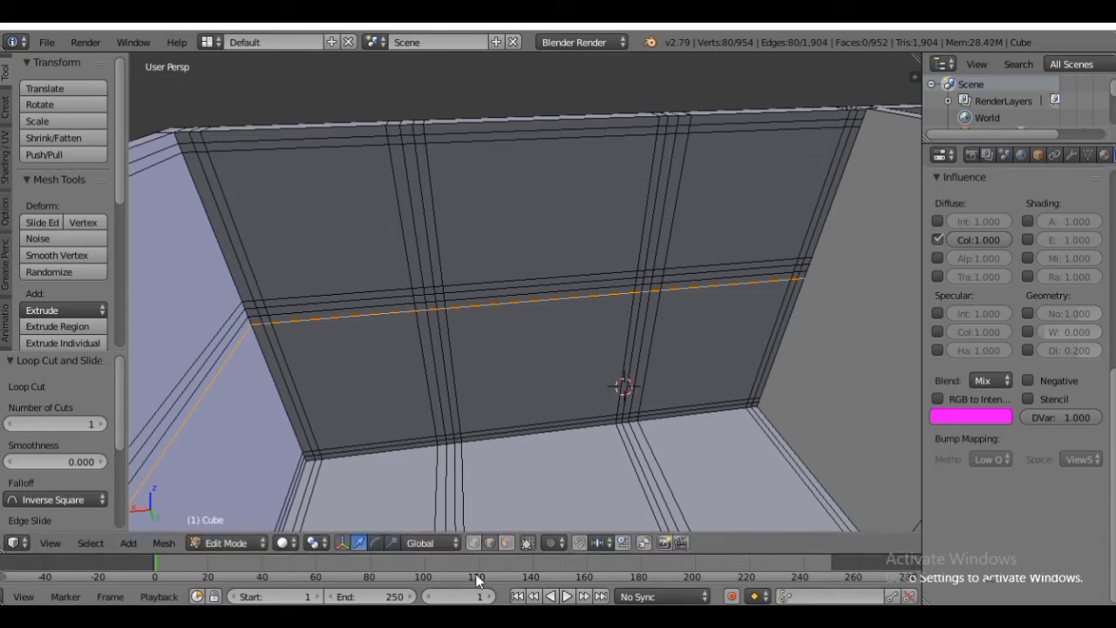
- In face mode, select the narrow border faces framing the side wall's three upper panels
click(506, 542)
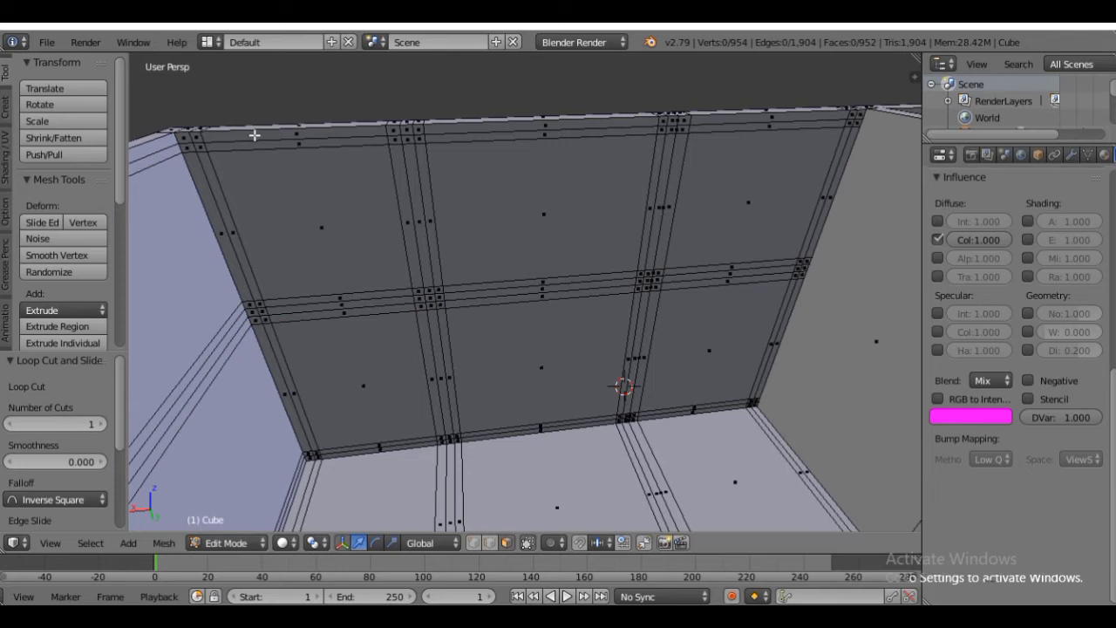
click(206, 146)
shift+click(259, 281)
shift+click(260, 302)
shift+click(269, 300)
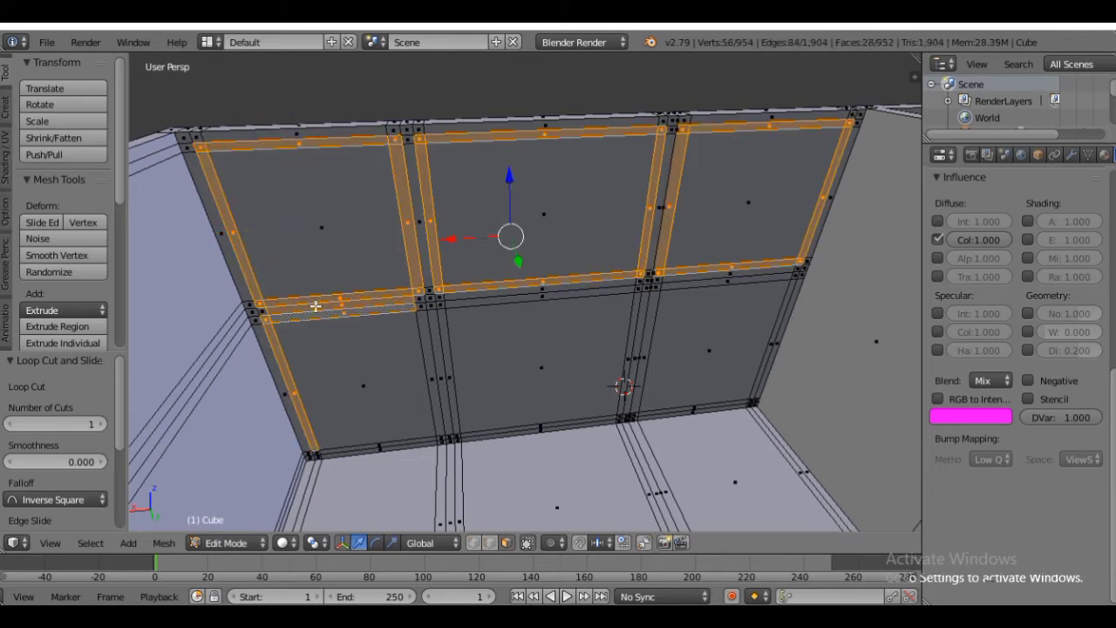
- Add the upper and side border strips of the lower panel nearest the adjoining wall to the selection, excluding the middle strip
shift+right_click(316, 306)
shift+right_click(420, 309)
shift+right_click(424, 342)
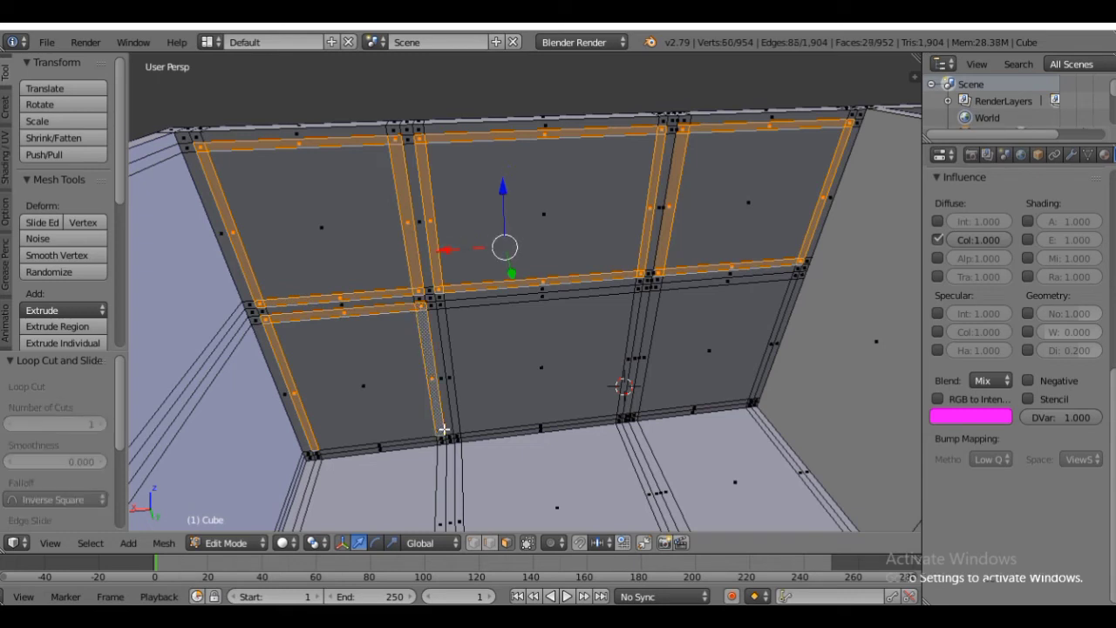
scroll(442, 429, up, 4)
- Extend the face selection with the corner, upper and side border strips of the lower middle panel
shift+right_click(365, 317)
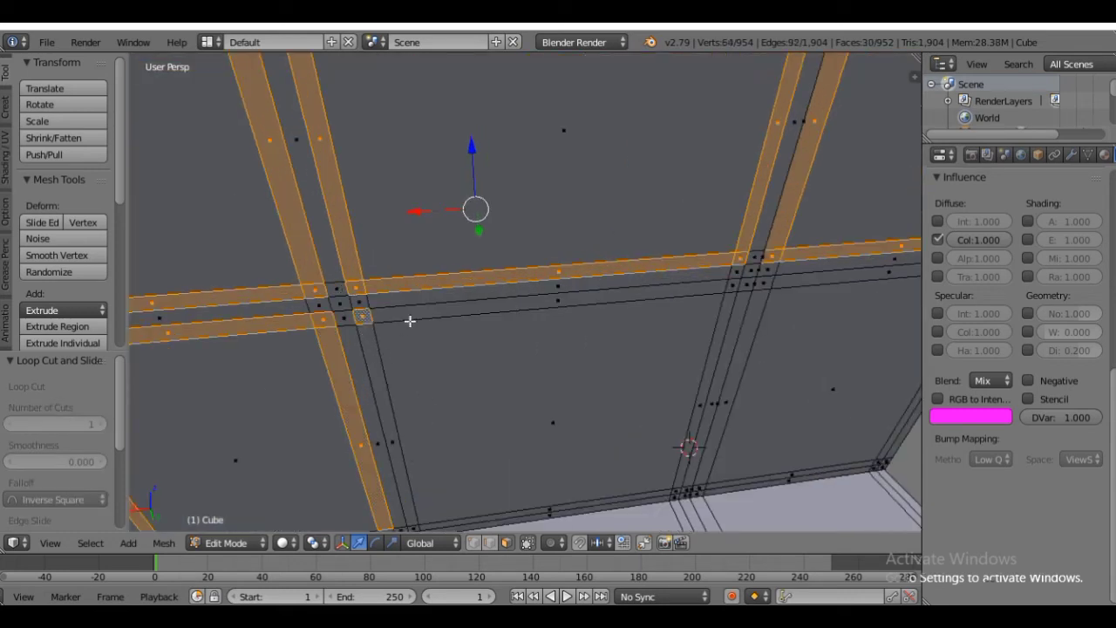
shift+right_click(426, 313)
shift+right_click(376, 370)
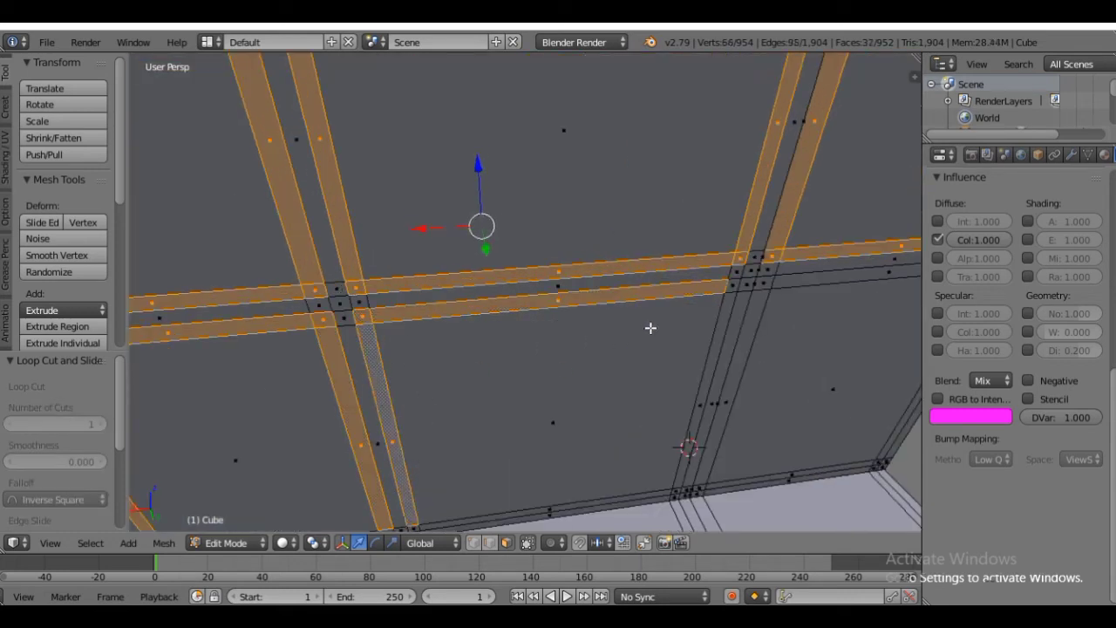
shift+right_click(734, 284)
shift+right_click(715, 333)
middle_drag(787, 333, 730, 339)
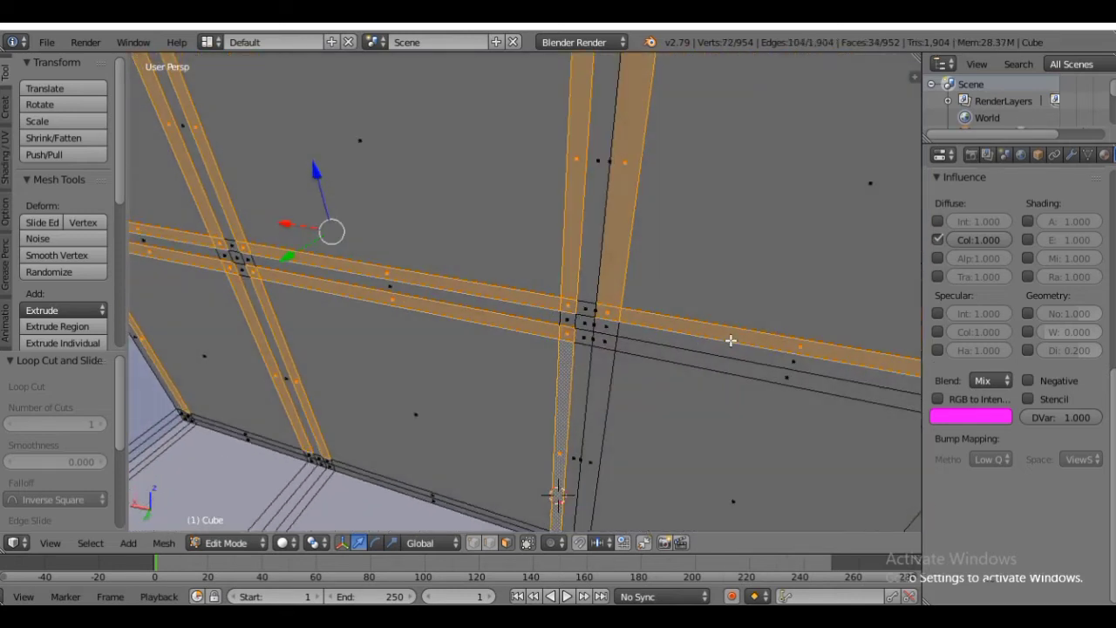
middle_drag(691, 379, 713, 293)
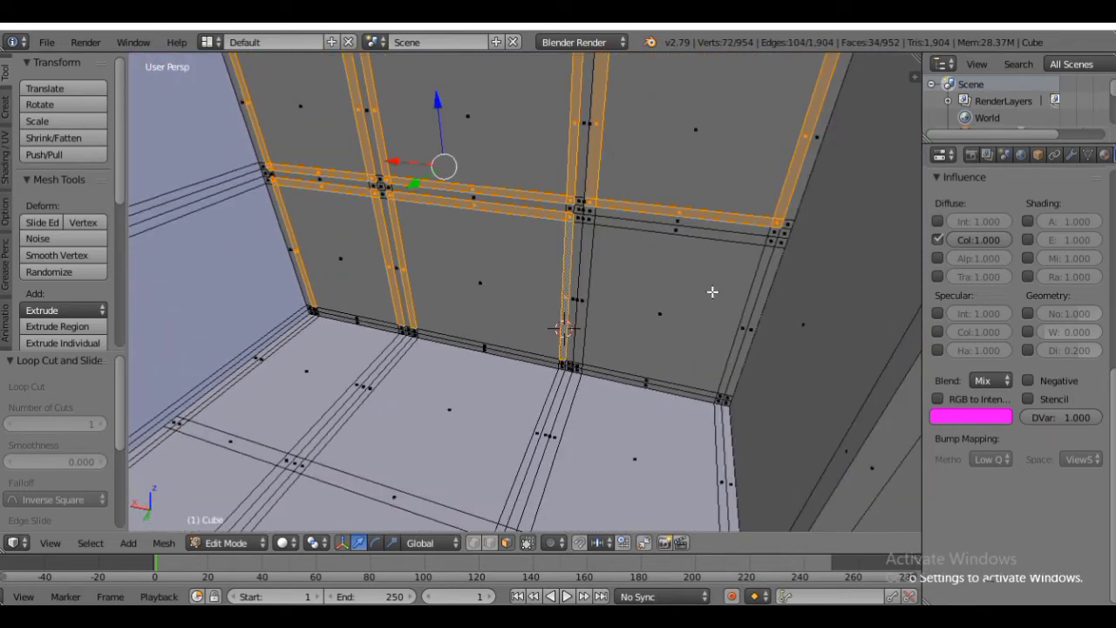
- Add the border strips of the lower panel beside the partition and the strips along the base to the face selection
shift+right_click(588, 216)
shift+right_click(598, 235)
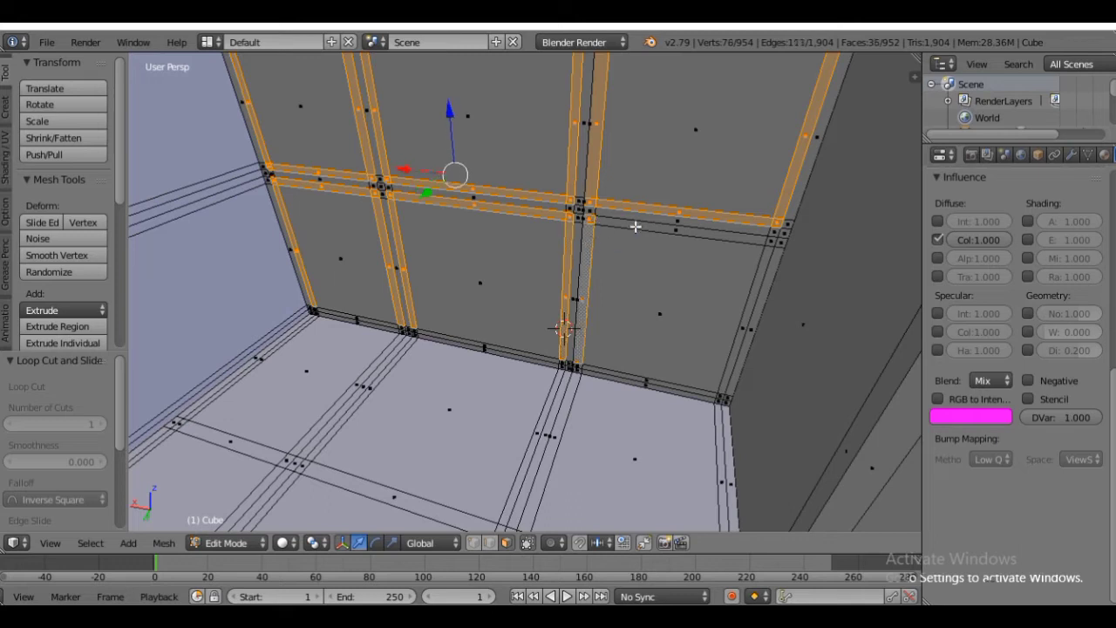
shift+right_click(740, 239)
shift+right_click(774, 245)
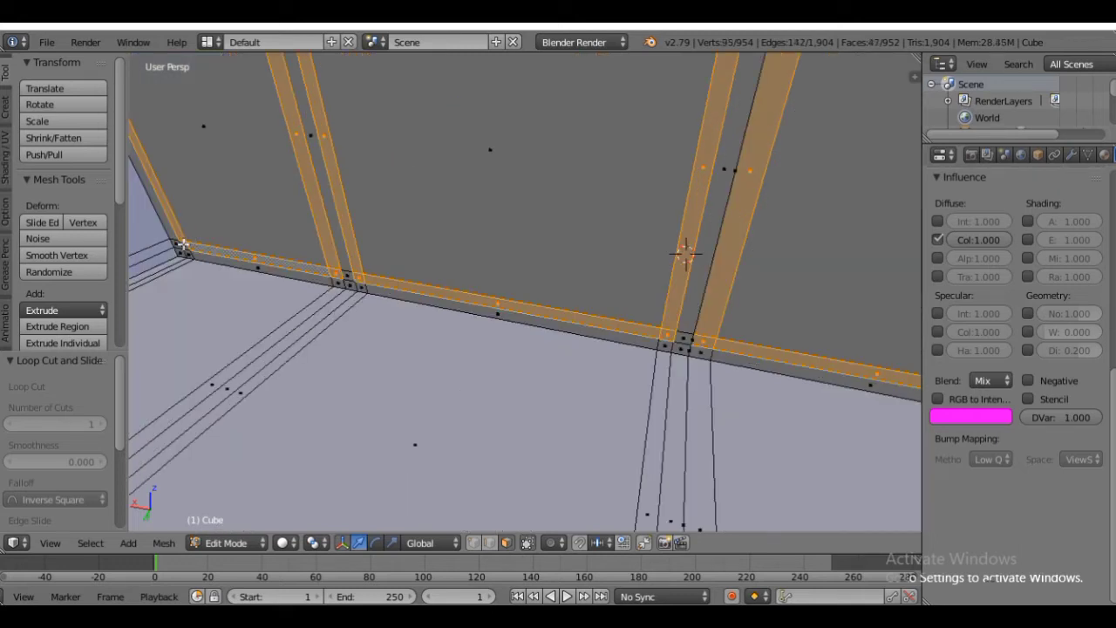
- Extrude the selected border faces 0.319 to raise the moulding frames around all six side-wall panels
scroll(600, 141, down, 7)
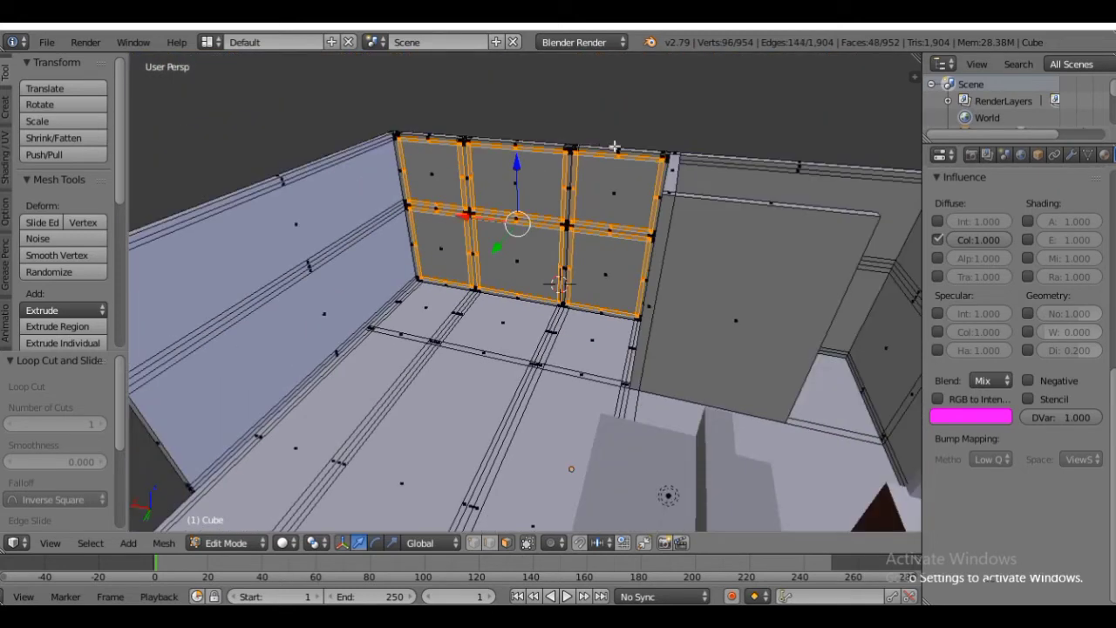
middle_drag(605, 144, 650, 195)
middle_drag(502, 395, 545, 365)
scroll(665, 268, up, 3)
mouse_move(602, 243)
shift+middle_down()
mouse_move(578, 247)
mouse_move(598, 252)
shift+middle_up()
scroll(598, 253, up, 2)
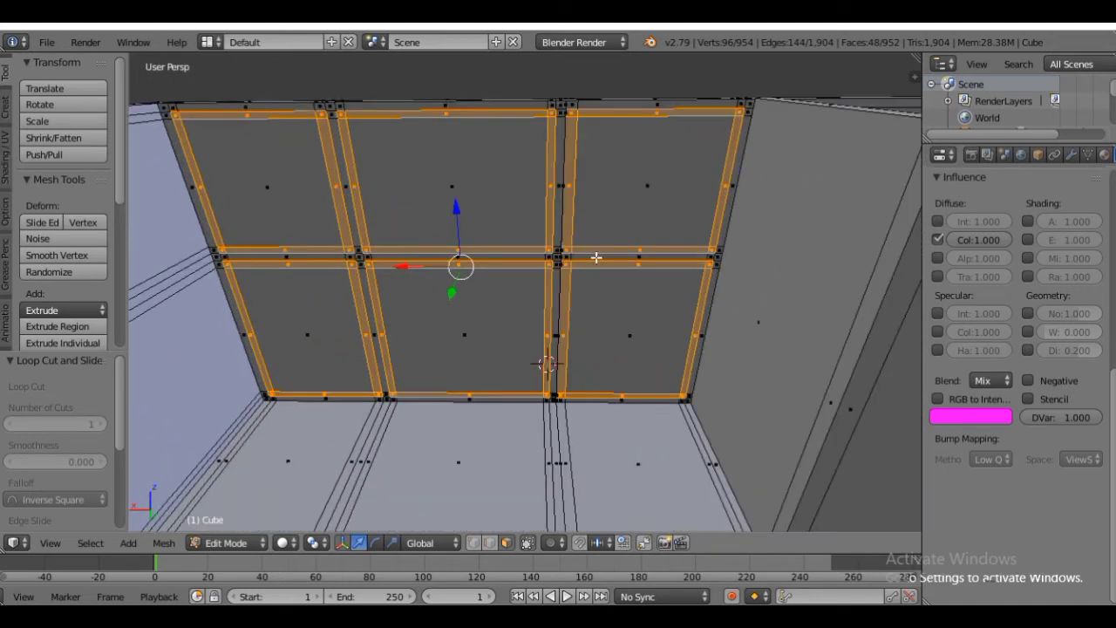
key(e)
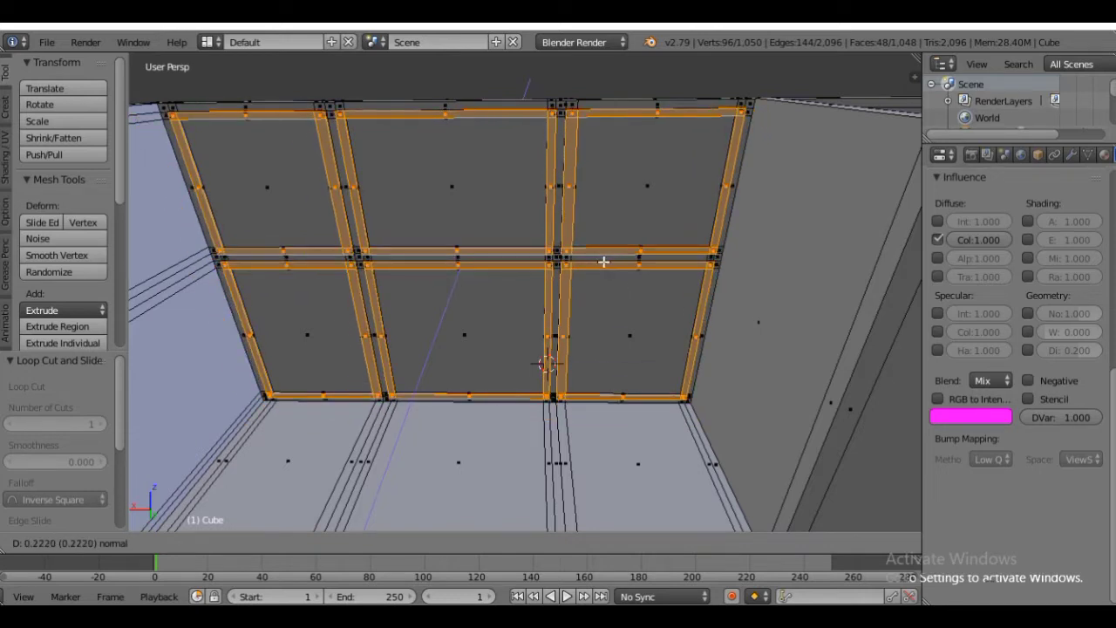
click(602, 261)
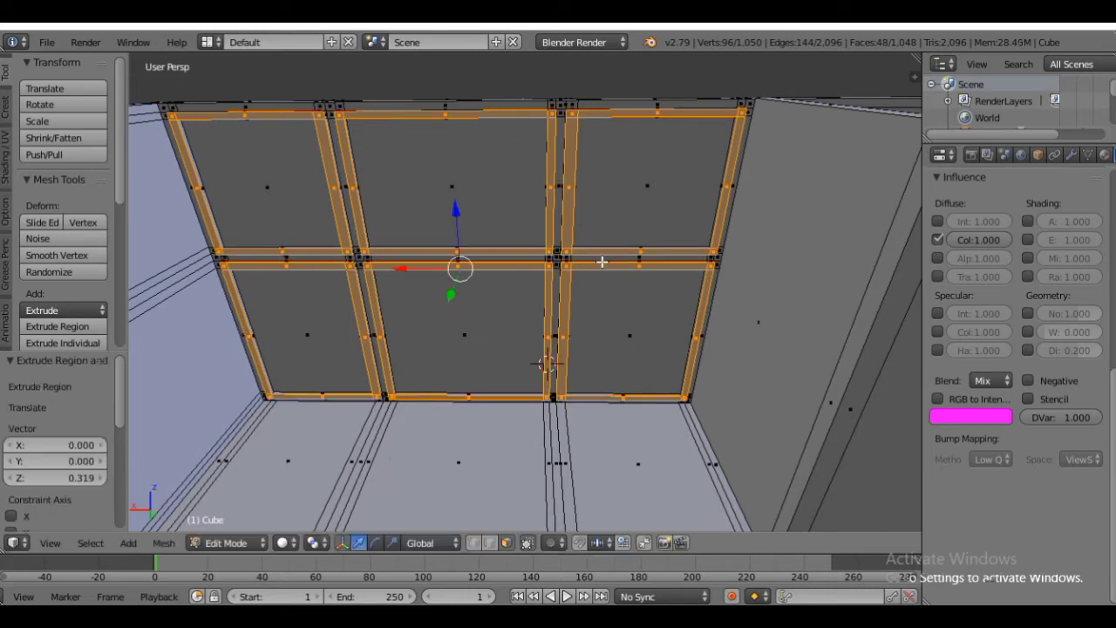
- Leave Edit Mode, preview the panelled wall in Rendered shading to examine the mouldings, and return to Solid shading
middle_drag(627, 250, 662, 283)
middle_drag(565, 375, 534, 353)
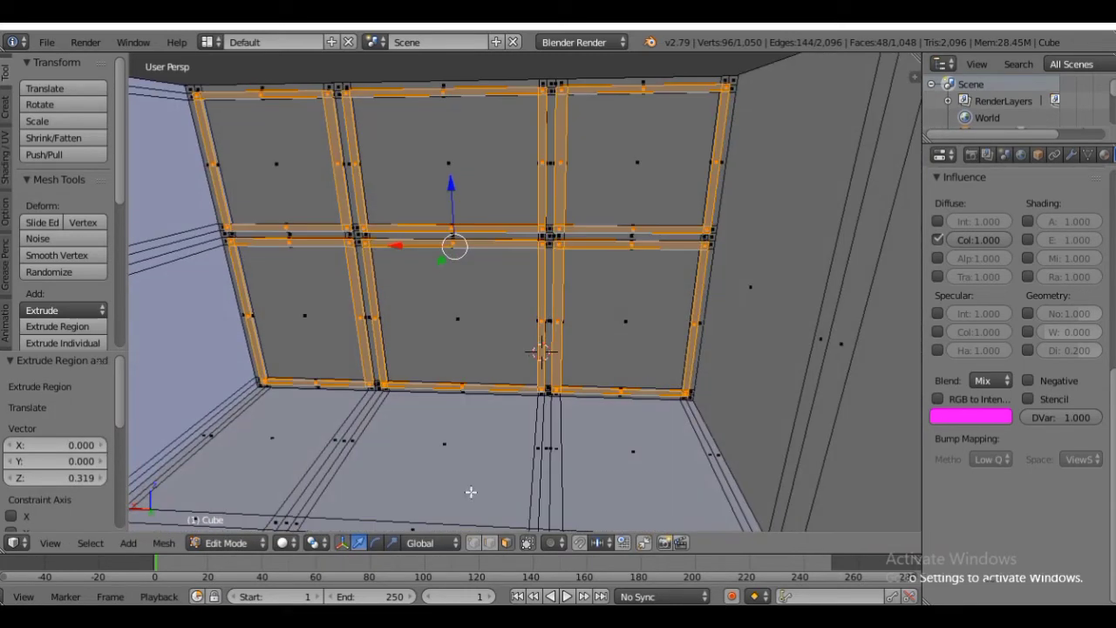
click(281, 542)
click(293, 431)
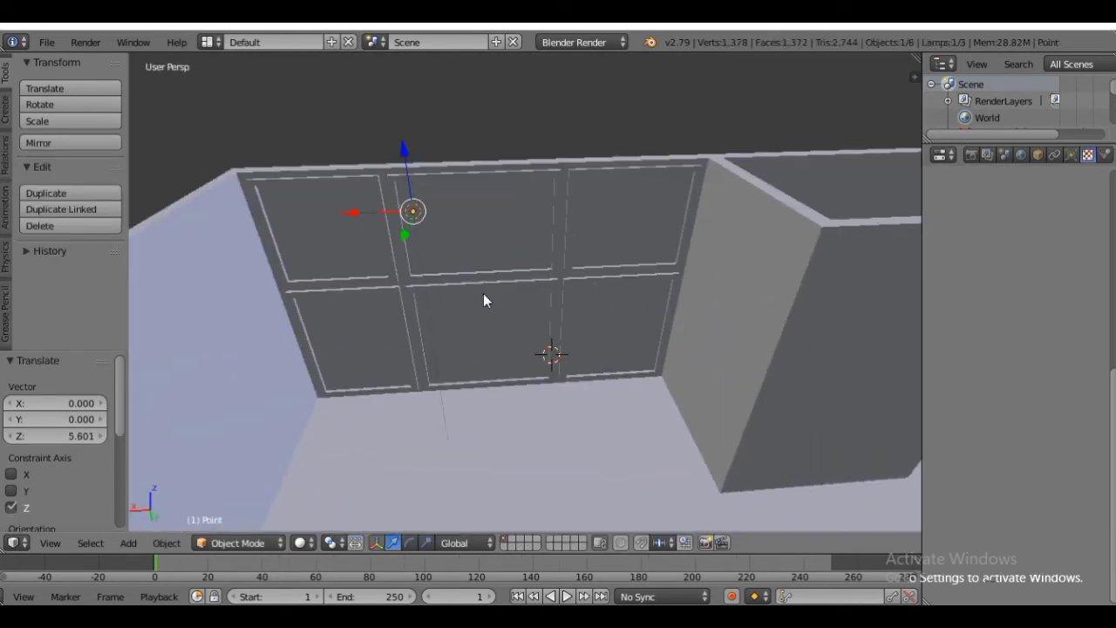
click(299, 542)
click(330, 430)
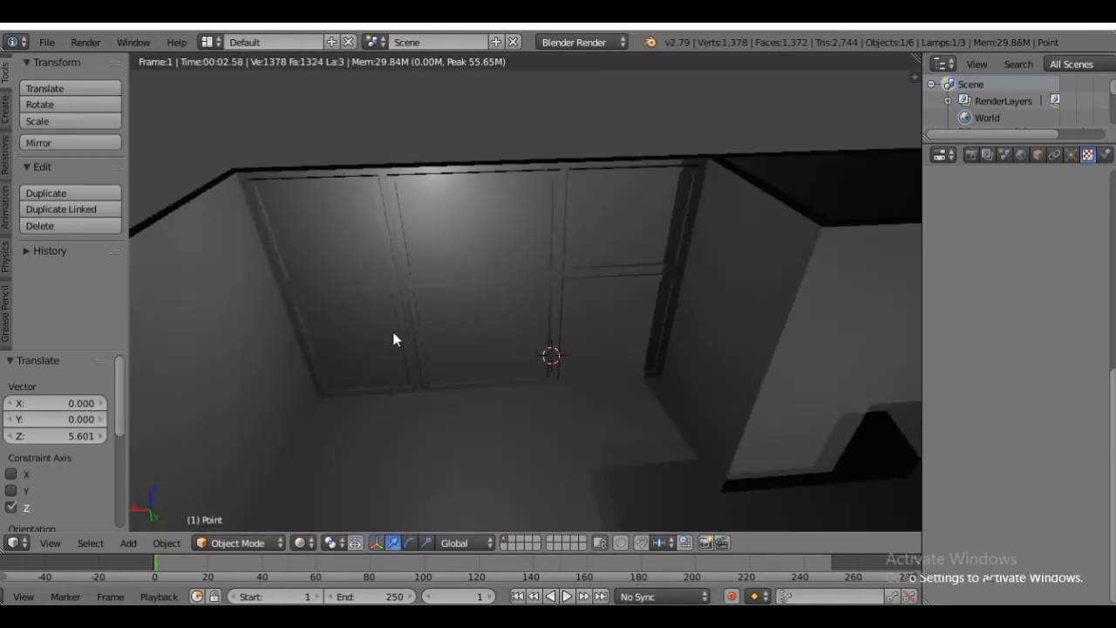
middle_drag(386, 363, 411, 306)
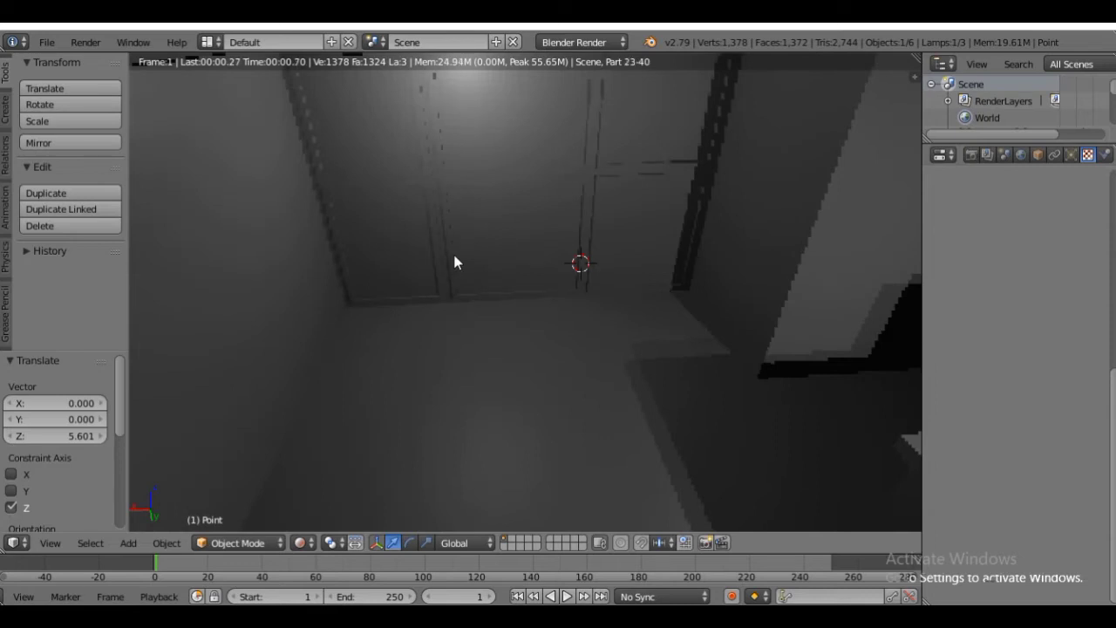
middle_drag(454, 261, 464, 275)
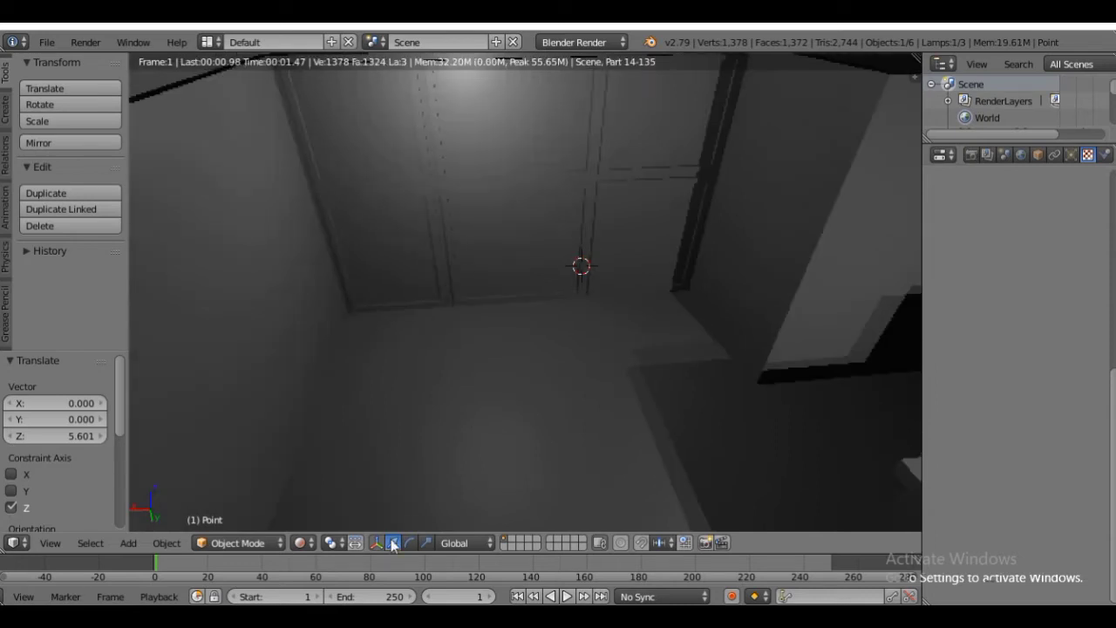
click(300, 542)
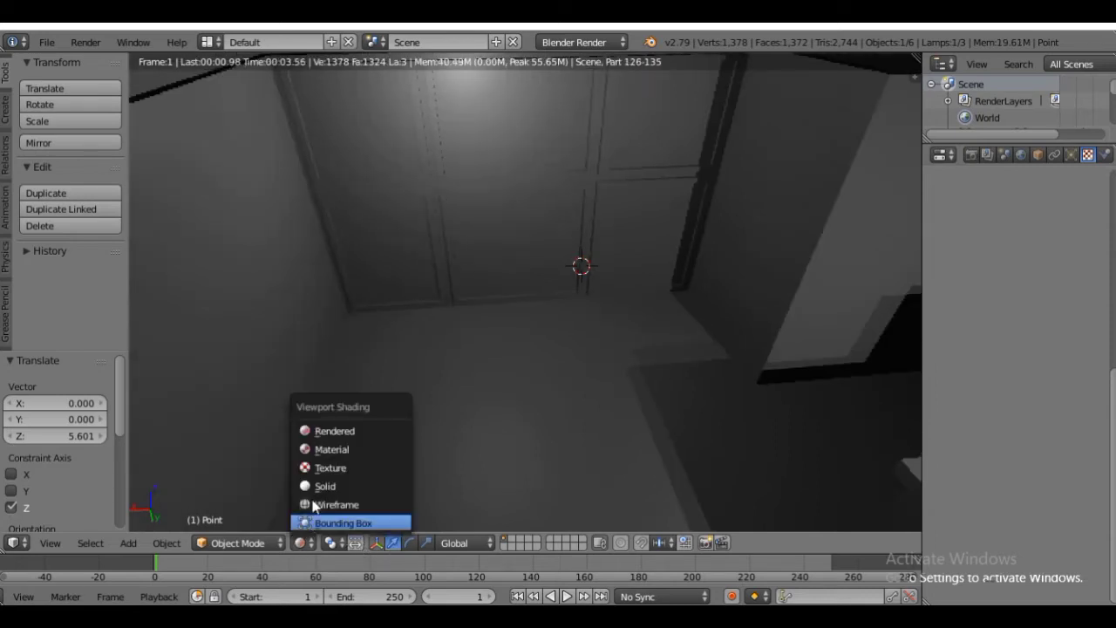
click(322, 485)
- Set the diffuse colour of the mouldings' Material.005 to a pale off-white
middle_drag(594, 229, 605, 299)
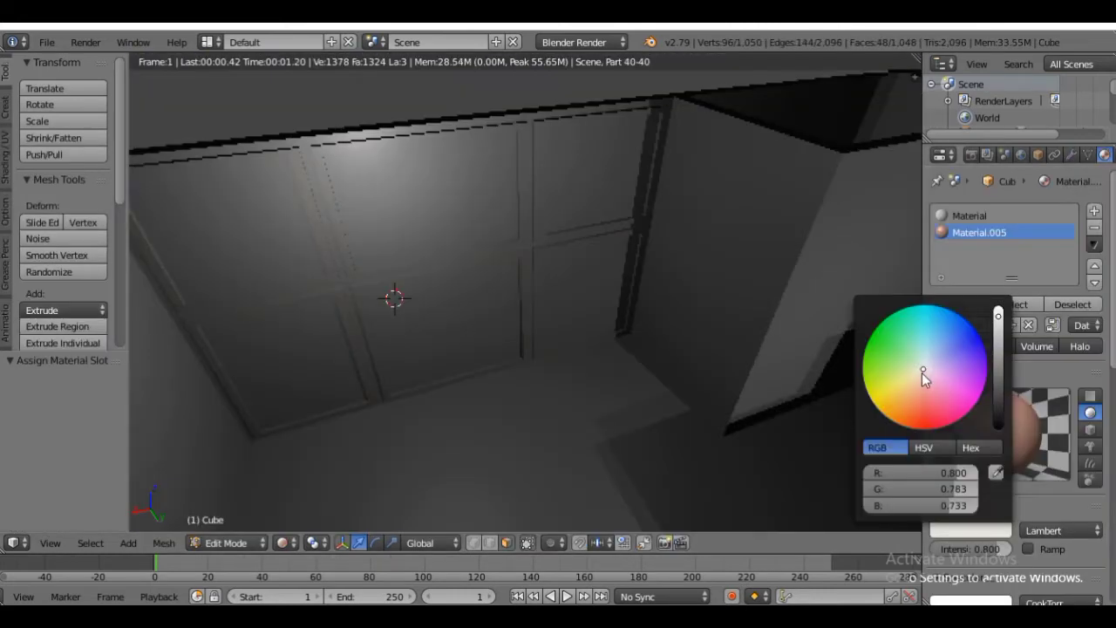
click(921, 373)
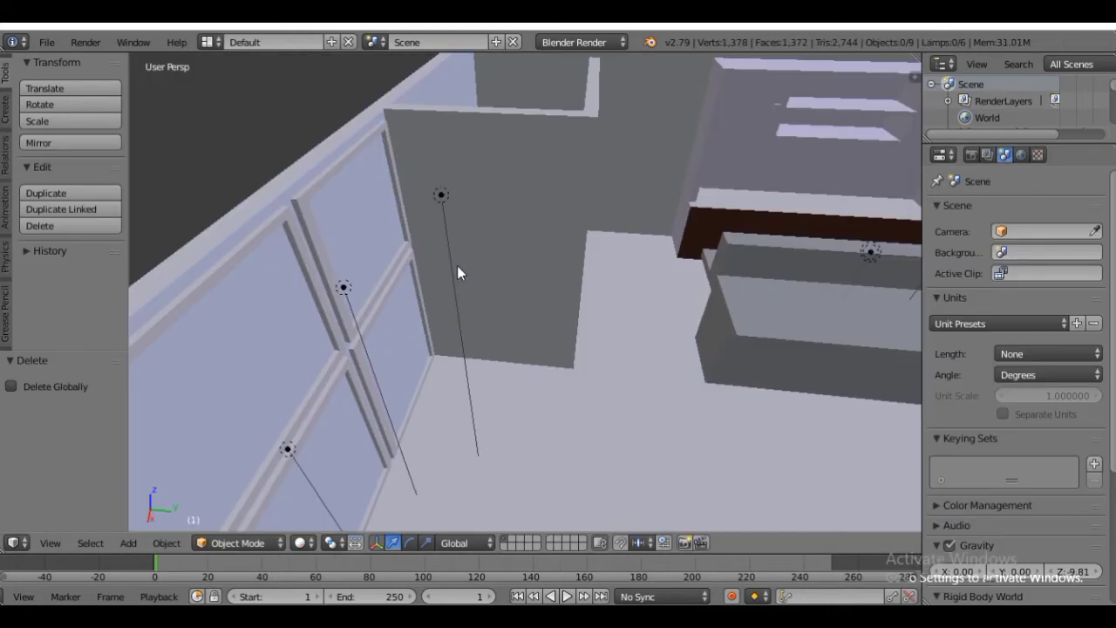
- Place the 3D cursor on the partition wall and select the room mesh in Object Mode
middle_drag(457, 265, 491, 317)
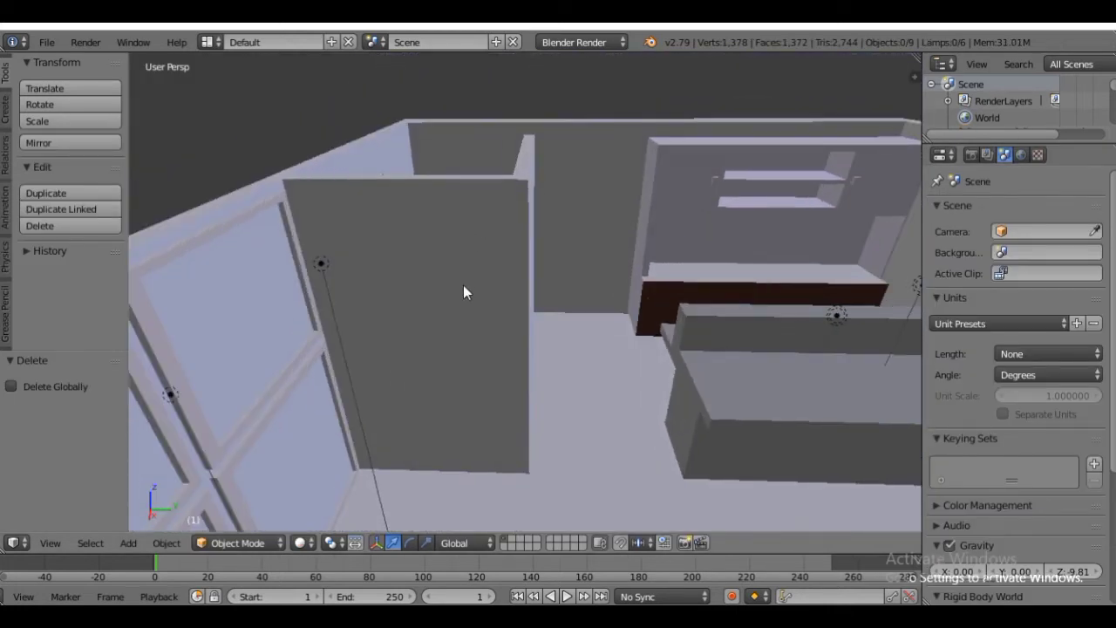
click(473, 340)
right_click(511, 365)
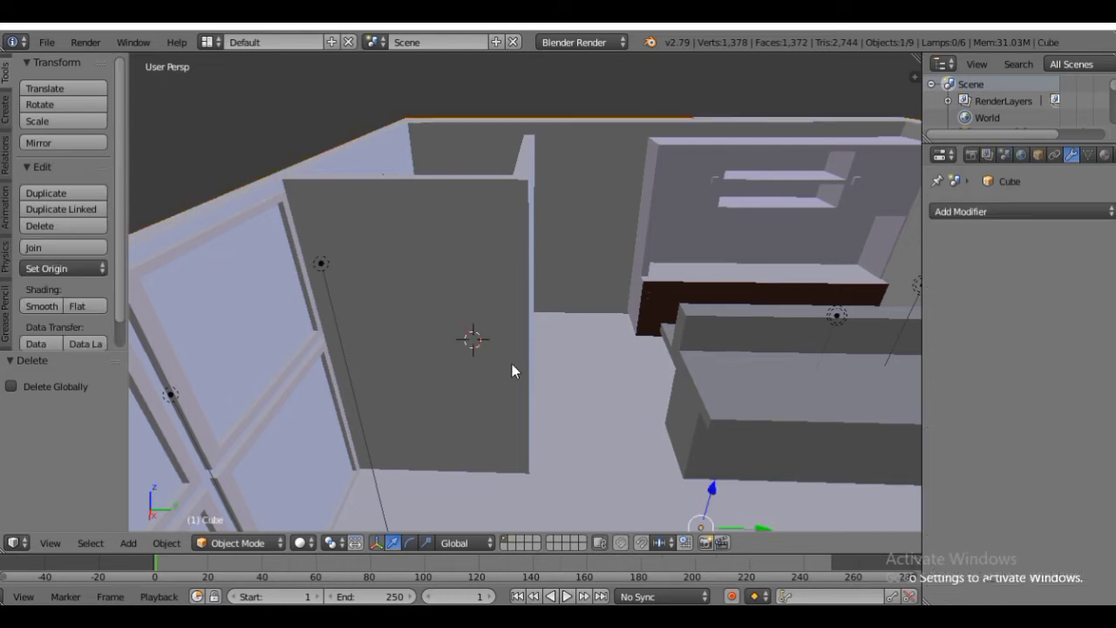
- Create a new material with a light blue diffuse colour and assign it to the partition wall's front and narrow end faces
key(Tab)
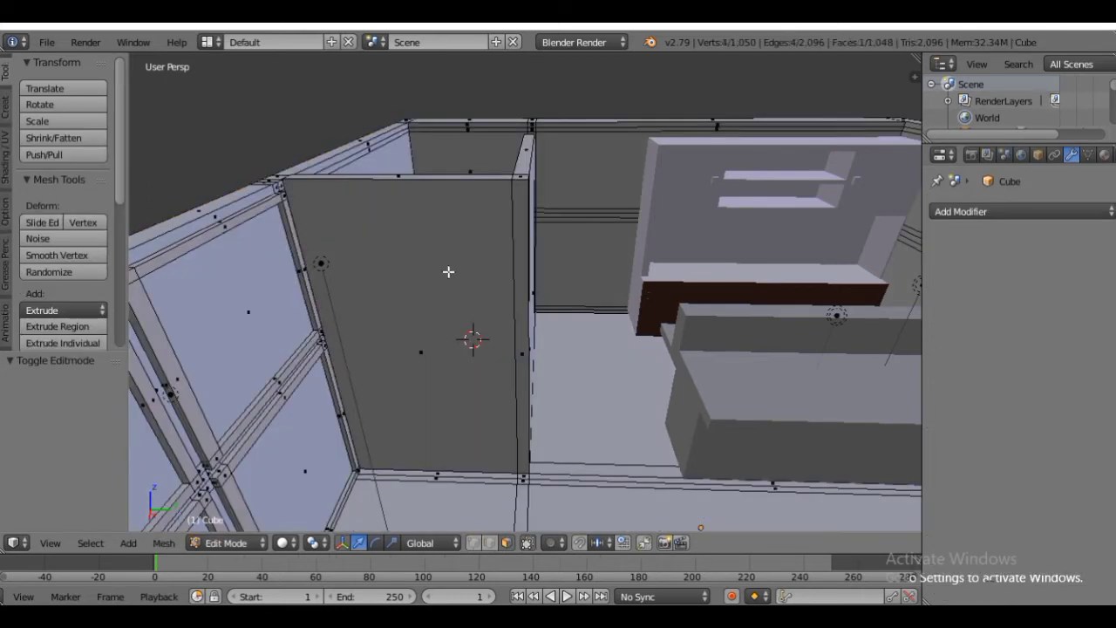
right_click(447, 272)
middle_drag(447, 273, 470, 283)
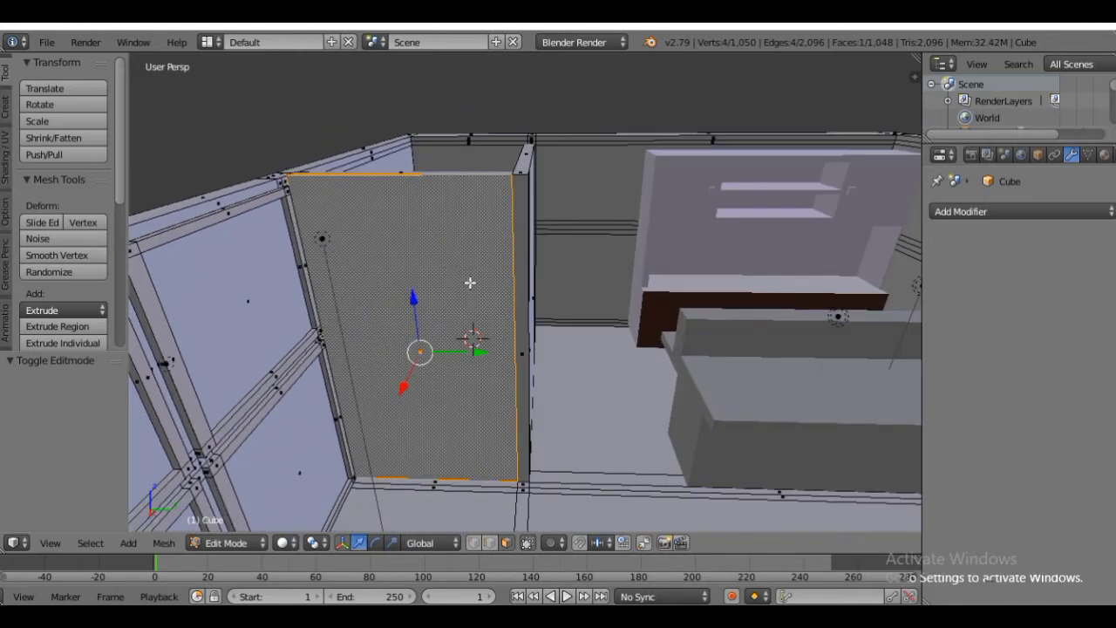
shift+right_click(519, 339)
middle_drag(522, 247, 550, 280)
click(1105, 155)
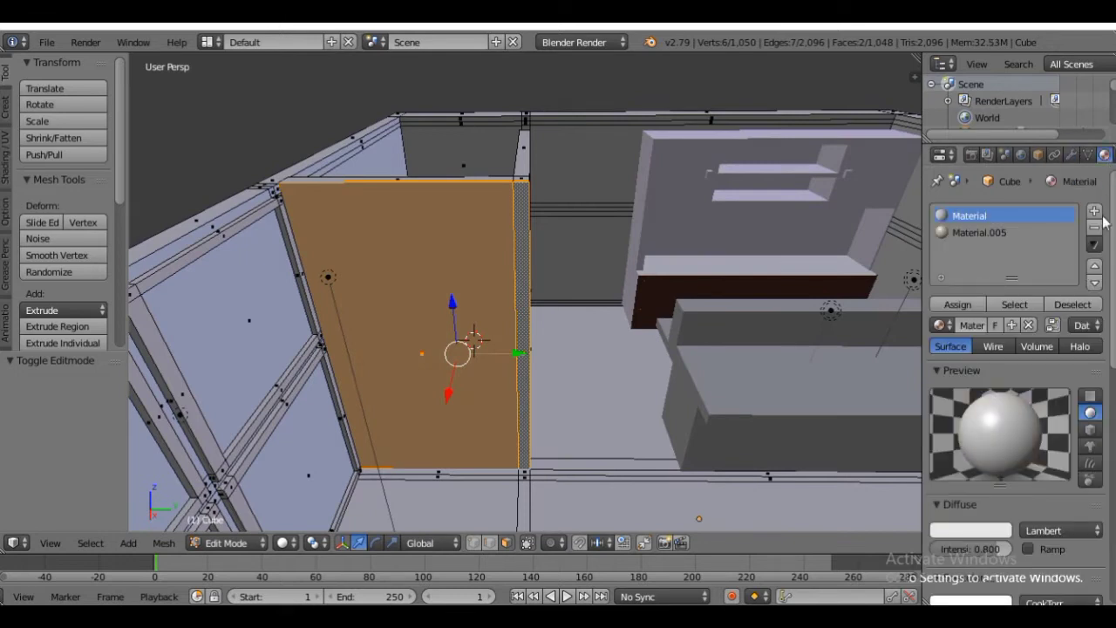
click(1108, 210)
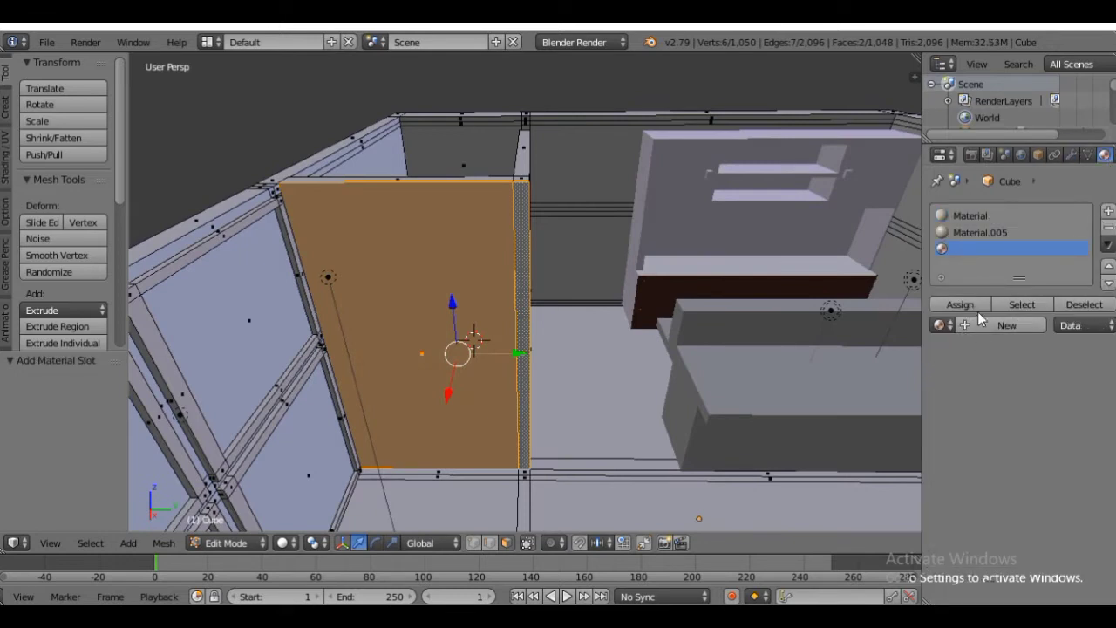
click(979, 326)
click(986, 530)
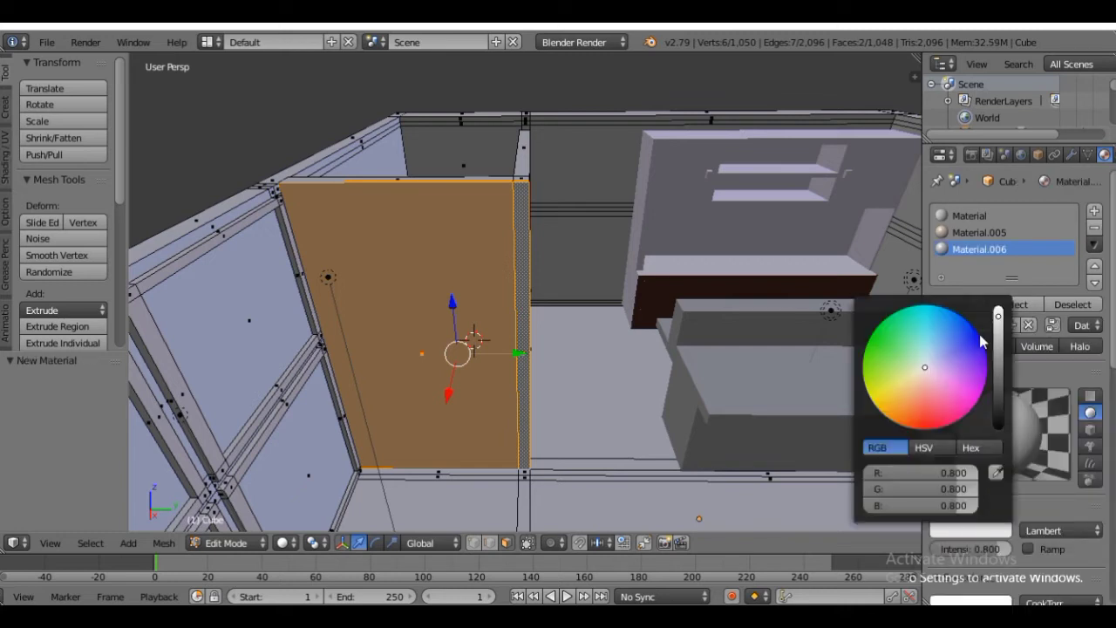
click(939, 370)
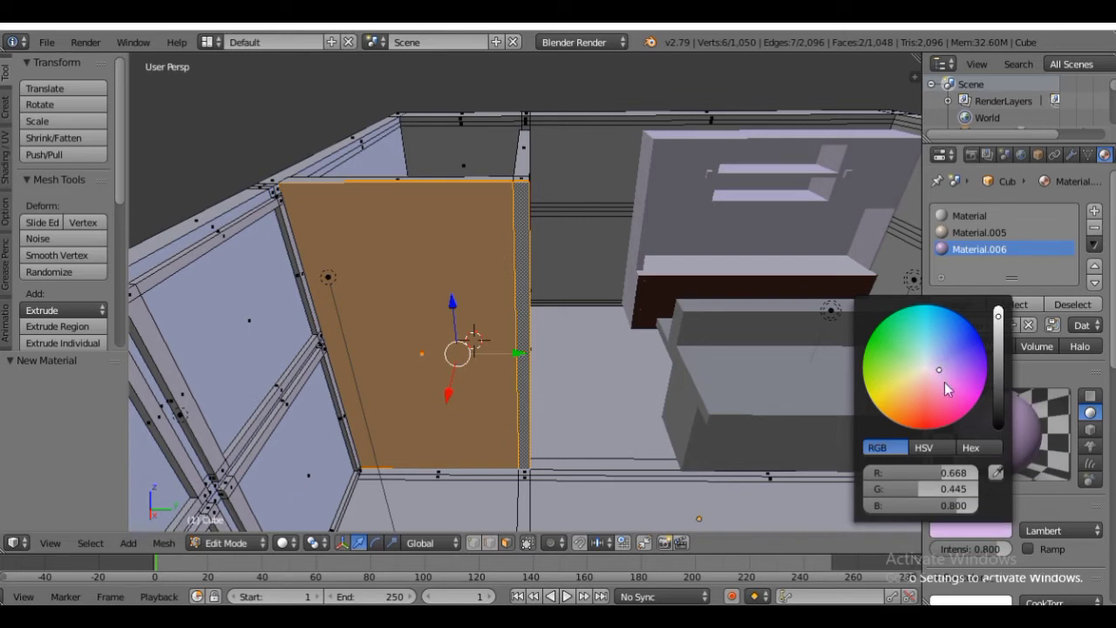
click(934, 337)
click(957, 305)
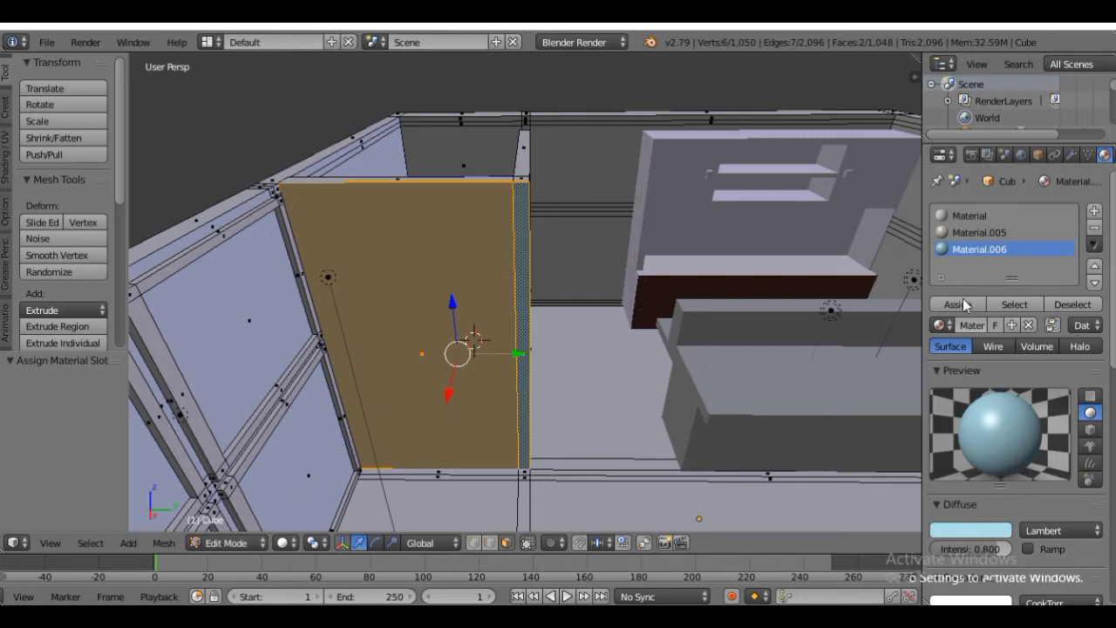
- Add a new texture to Material.006 and load the coffee-pattern image from D:\gambar
drag(923, 278, 890, 278)
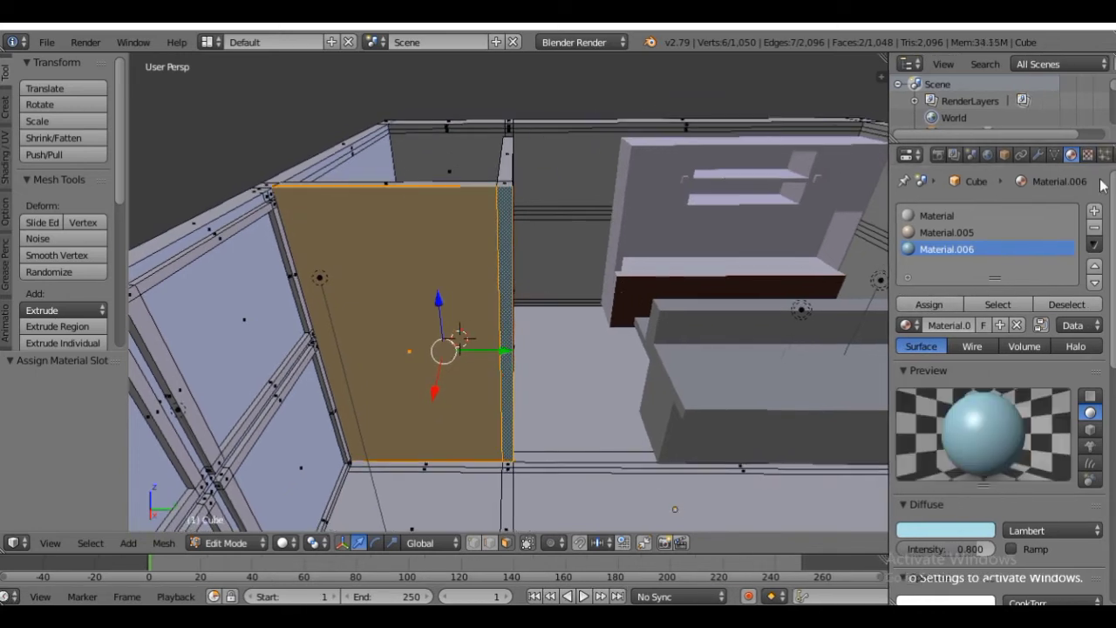
click(1087, 156)
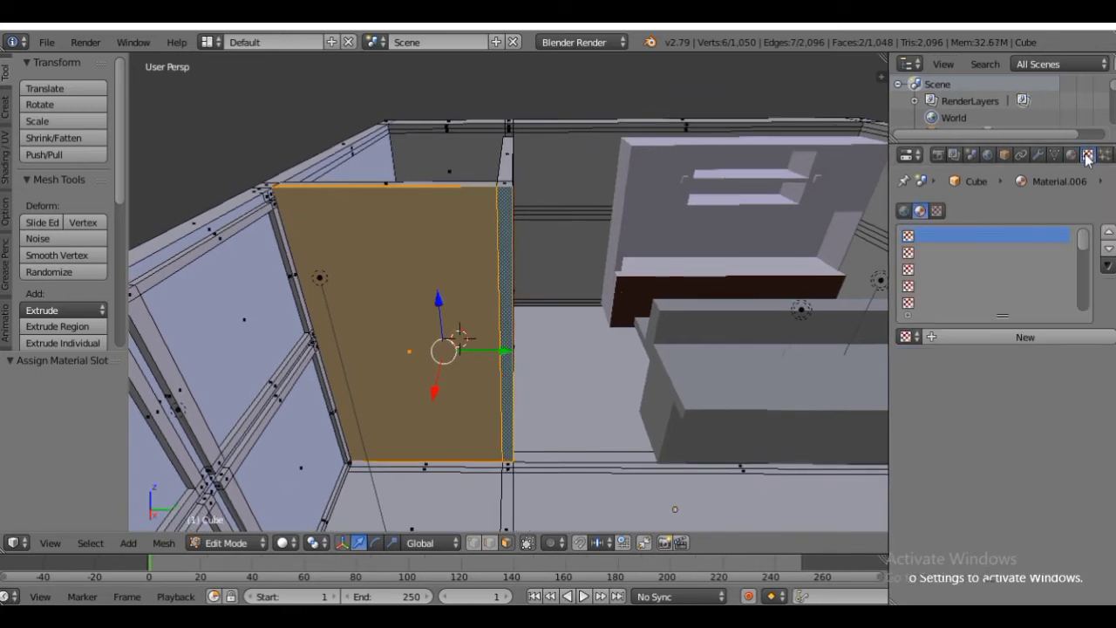
click(1054, 338)
scroll(1072, 523, down, 3)
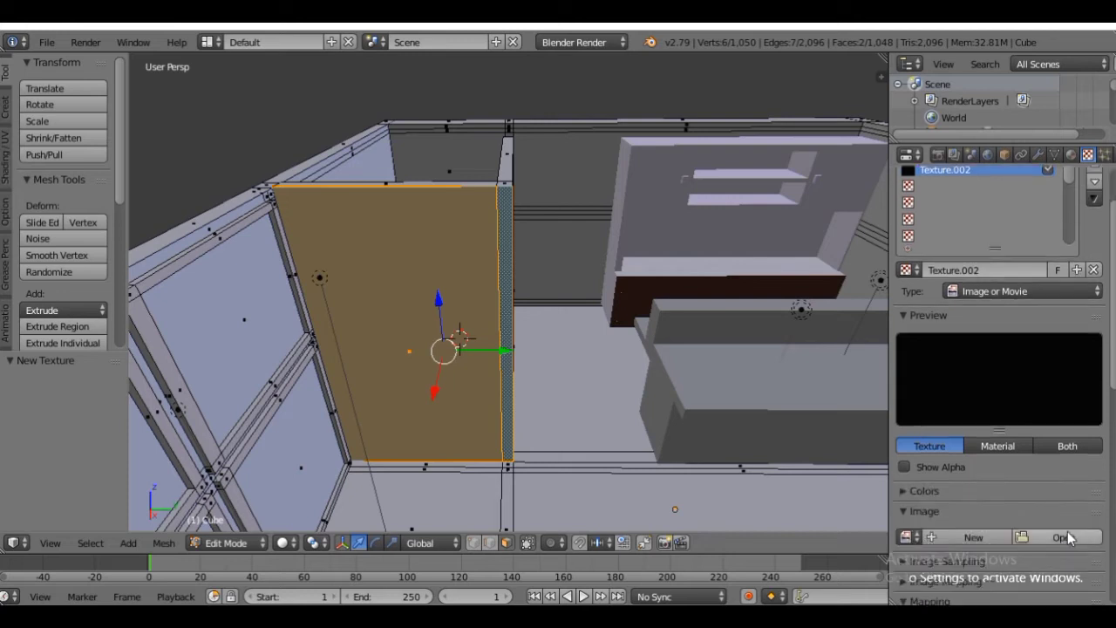
click(1061, 497)
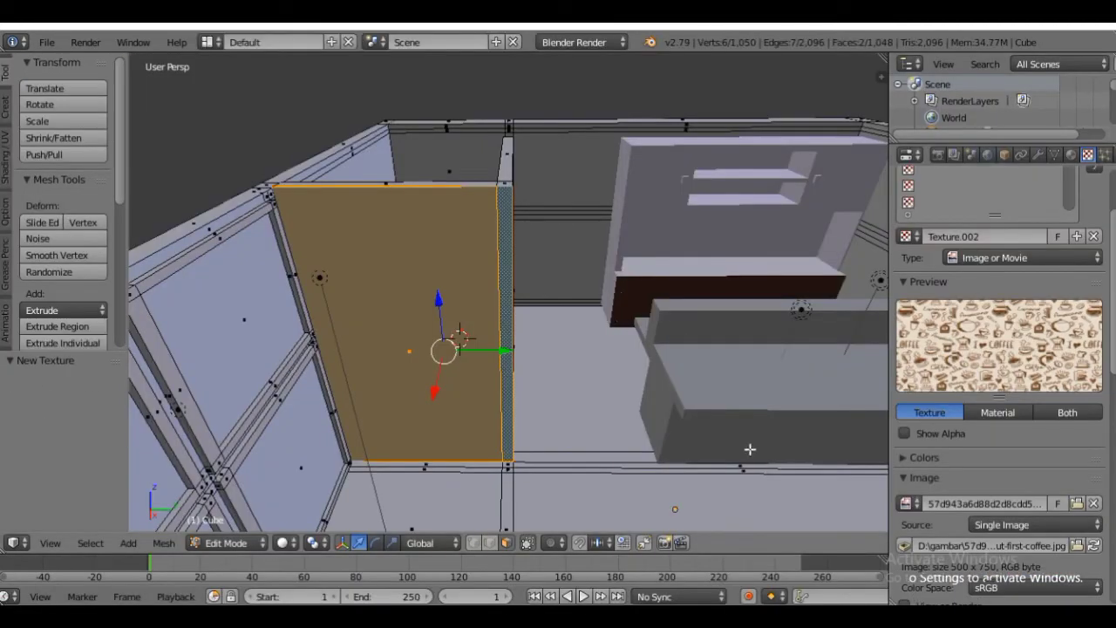
- Map the coffee texture with Generated coordinates and Cube projection, and preview the partition wall in Rendered shading
scroll(1100, 405, down, 5)
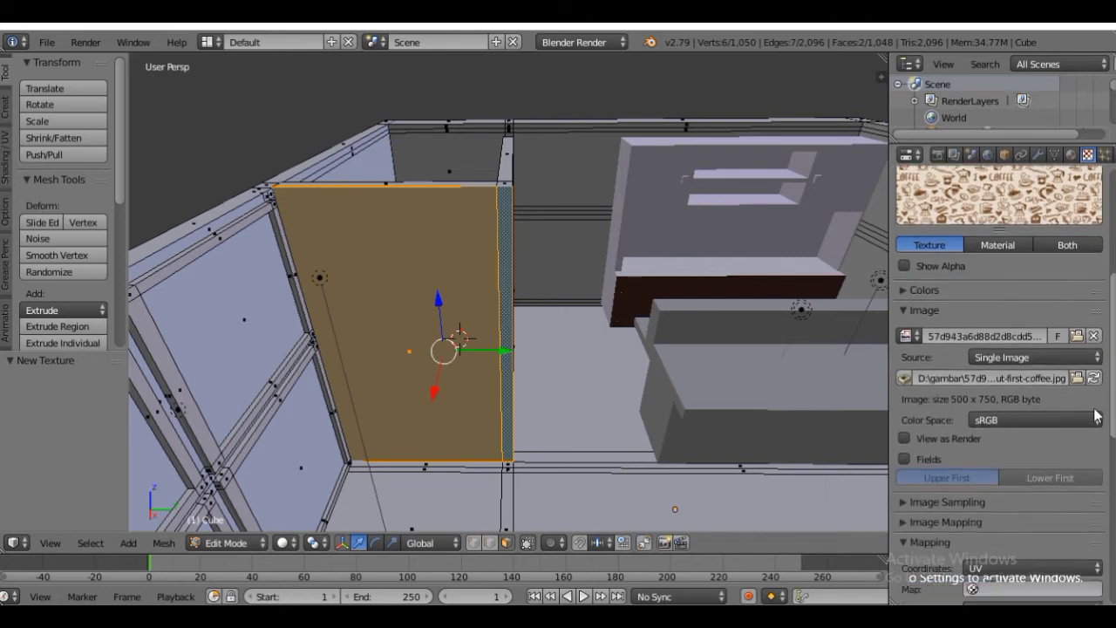
scroll(1096, 417, down, 4)
click(1076, 434)
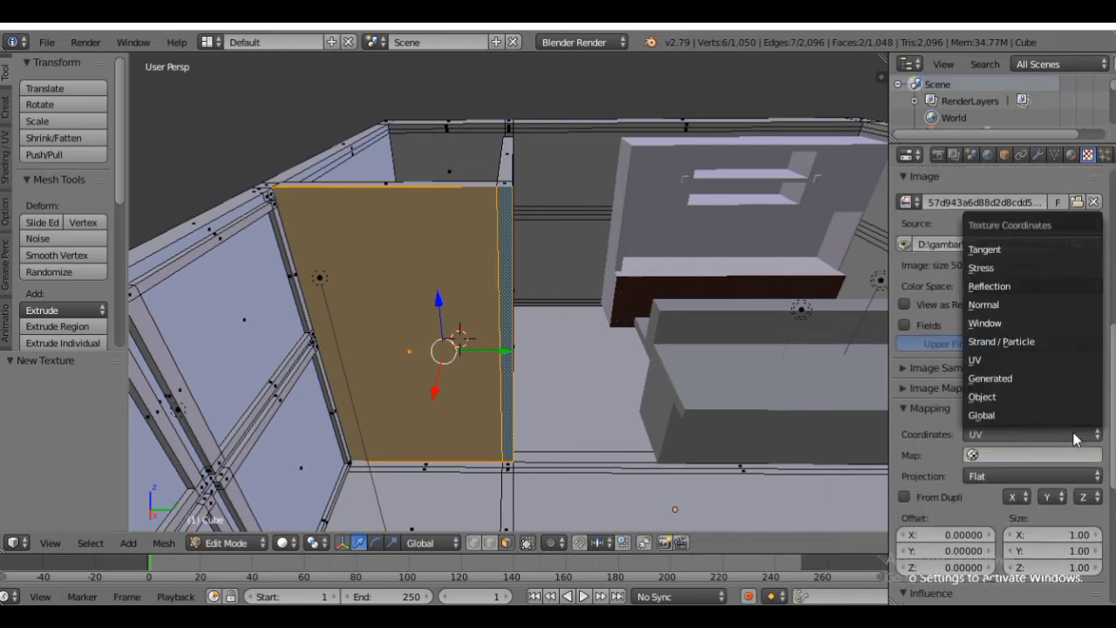
click(1056, 380)
click(1028, 455)
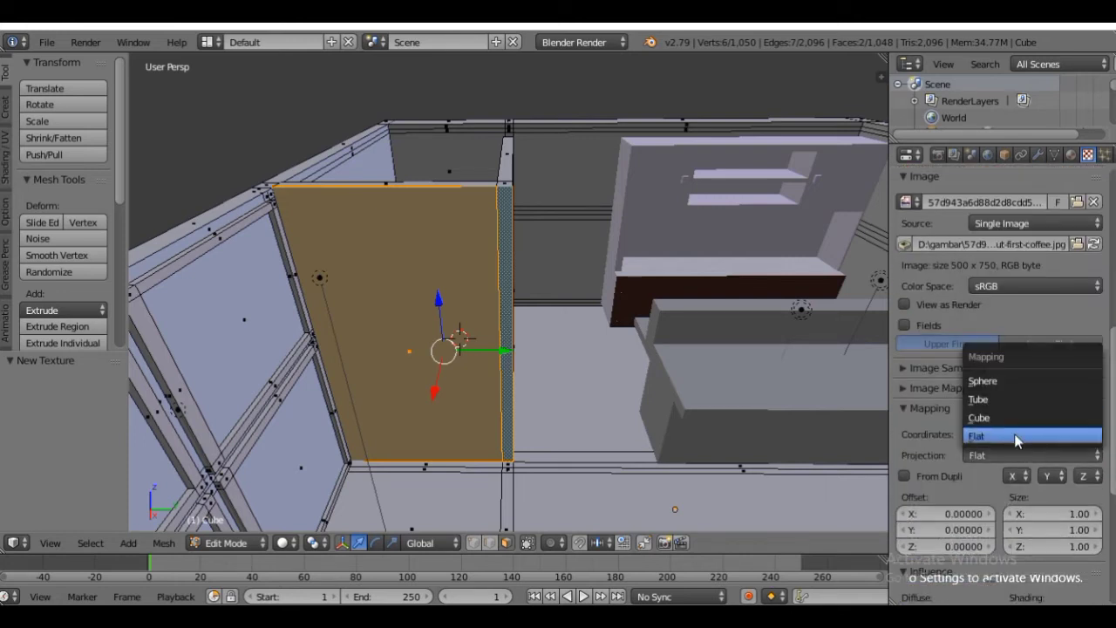
click(1014, 418)
key(shift+z)
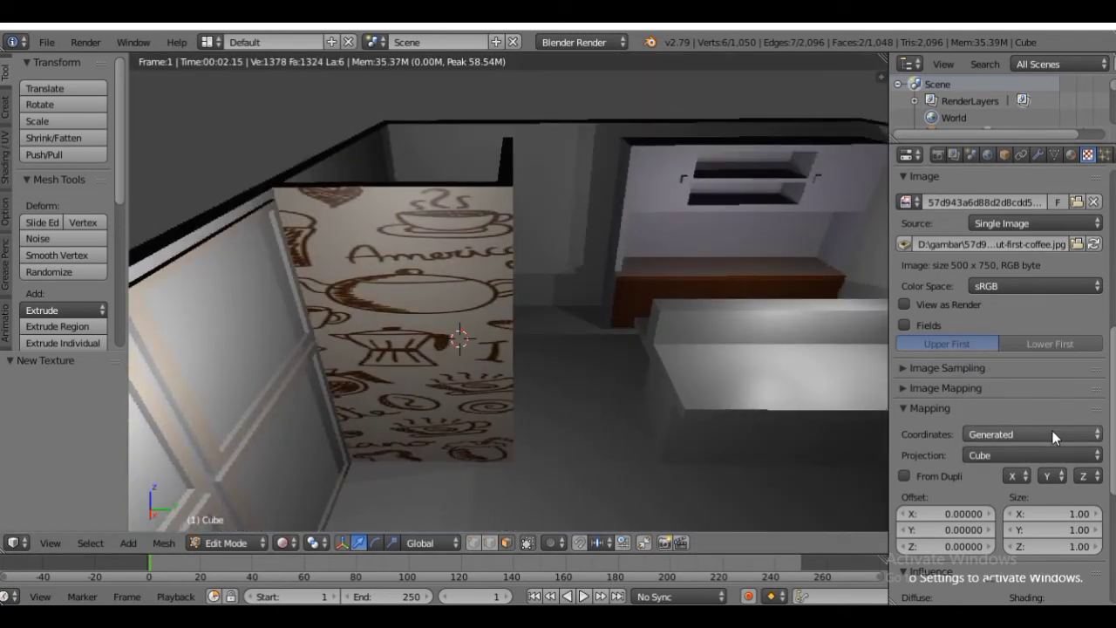
- Try the Tube projection on the coffee texture and set the projection back to Cube
click(1037, 457)
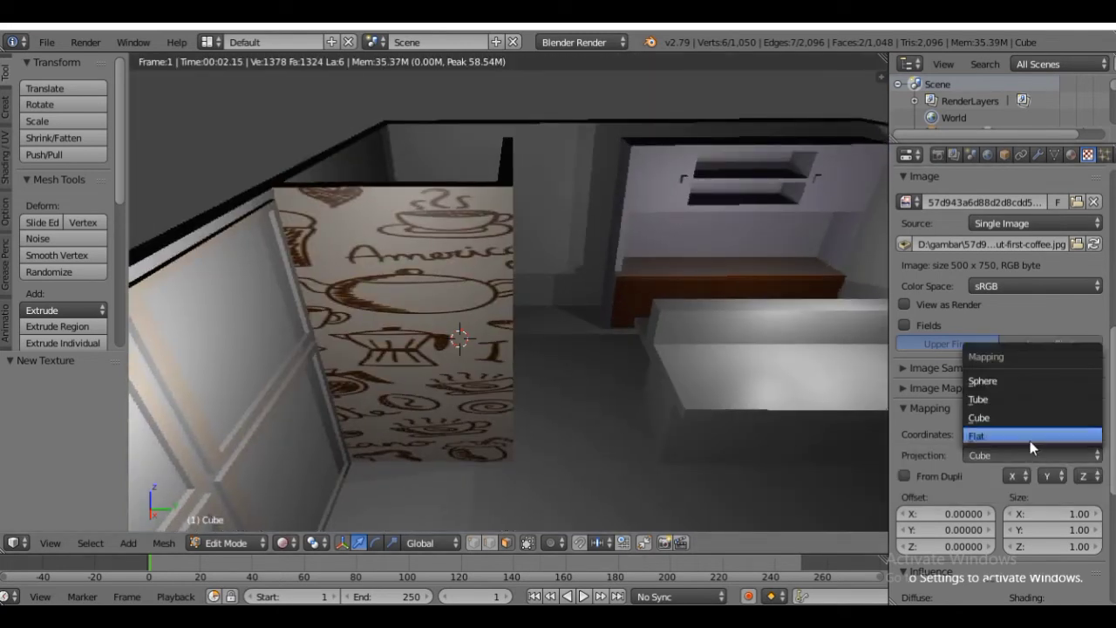
click(1014, 399)
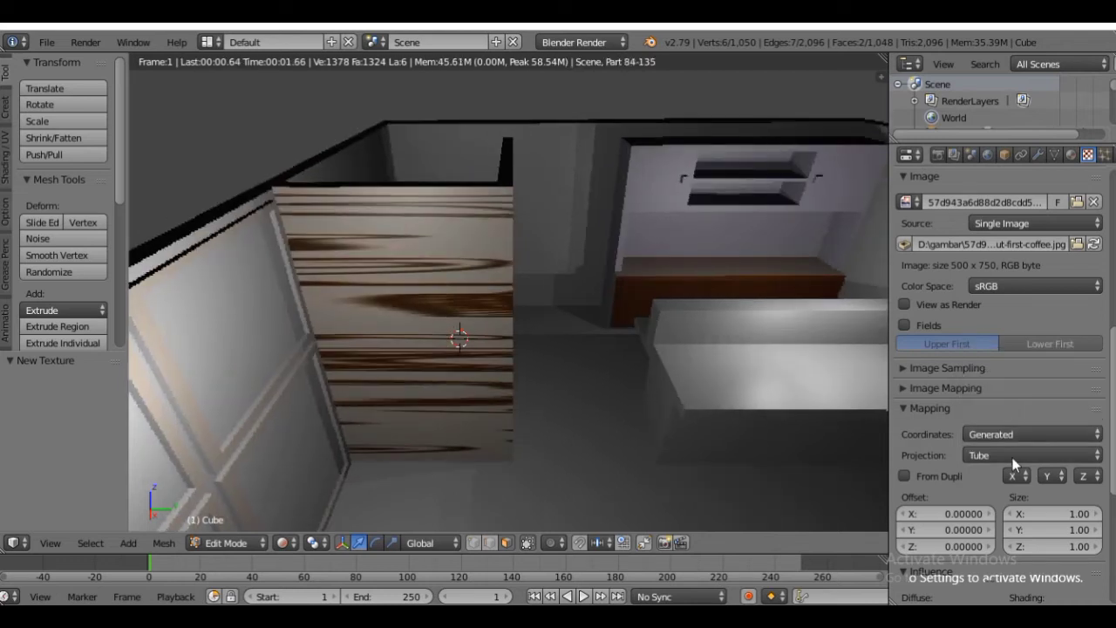
click(1012, 458)
click(999, 421)
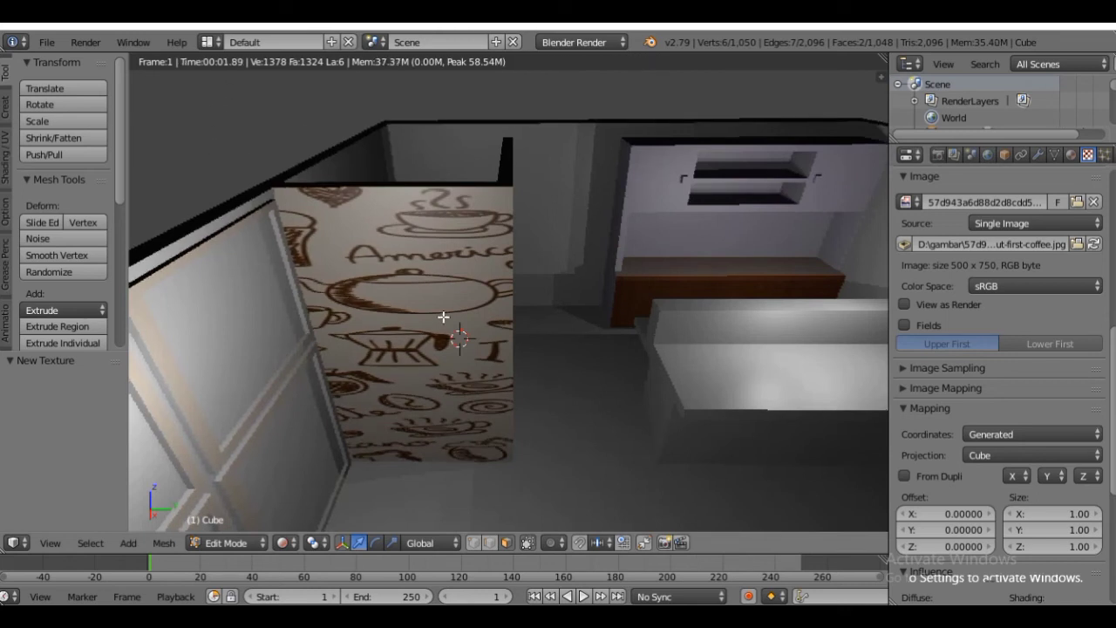
- Set the coffee texture's X size to 3 in the mapping settings
scroll(443, 302, down, 1)
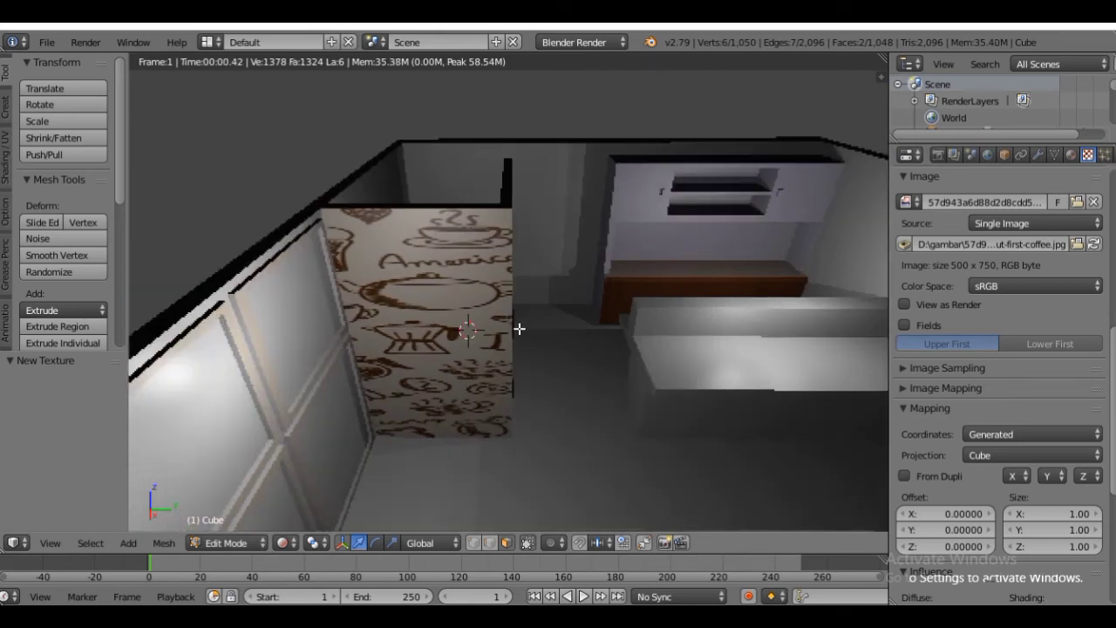
middle_drag(524, 291, 531, 327)
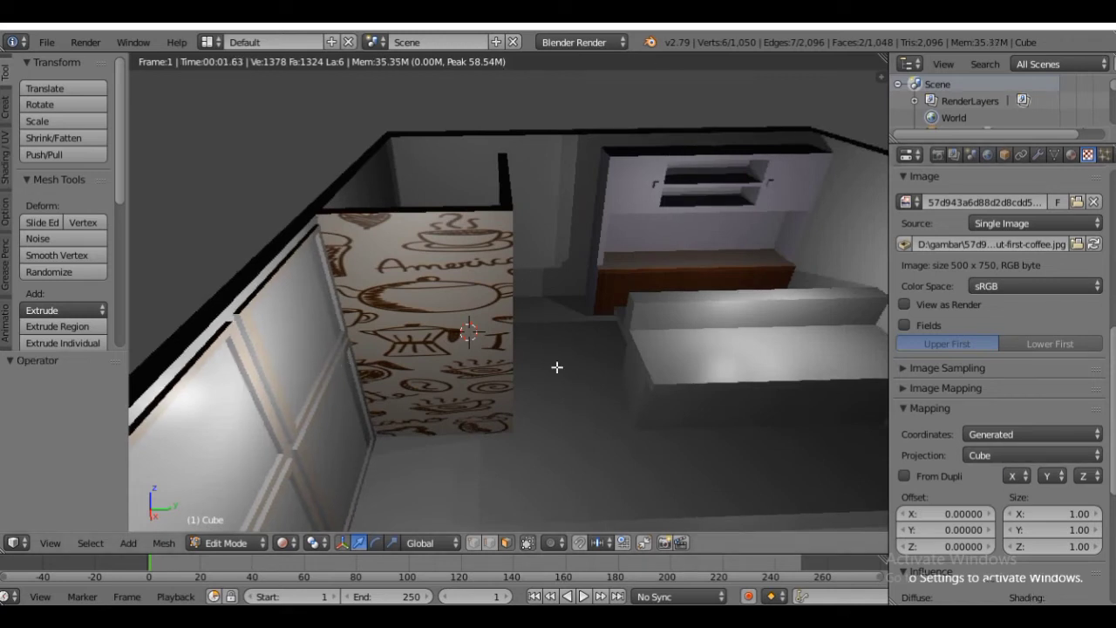
click(1057, 514)
text(3)
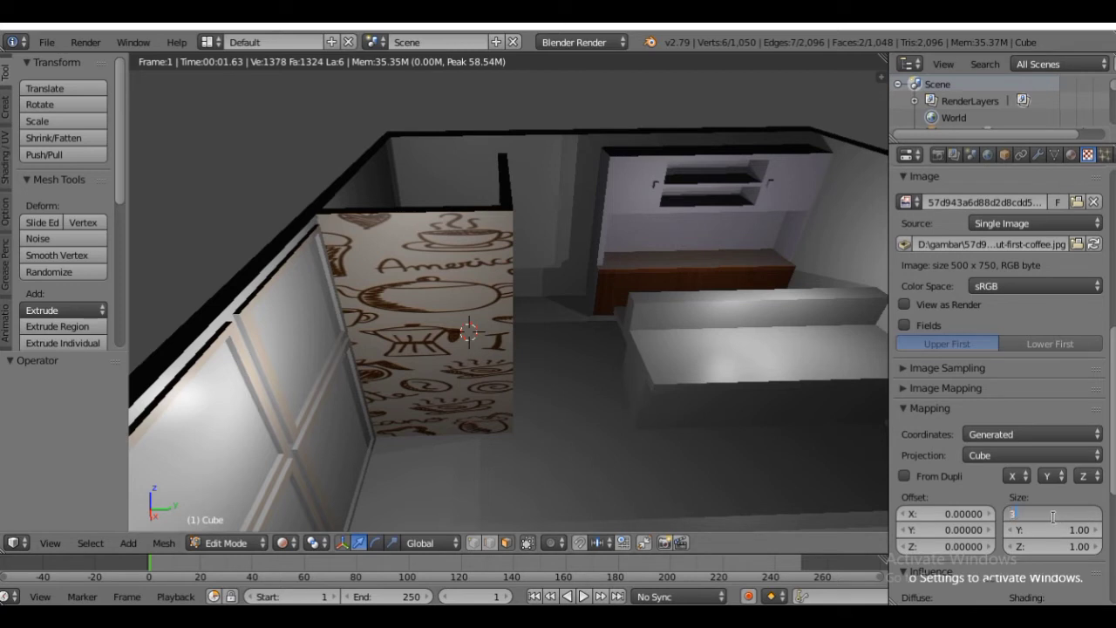
key(Return)
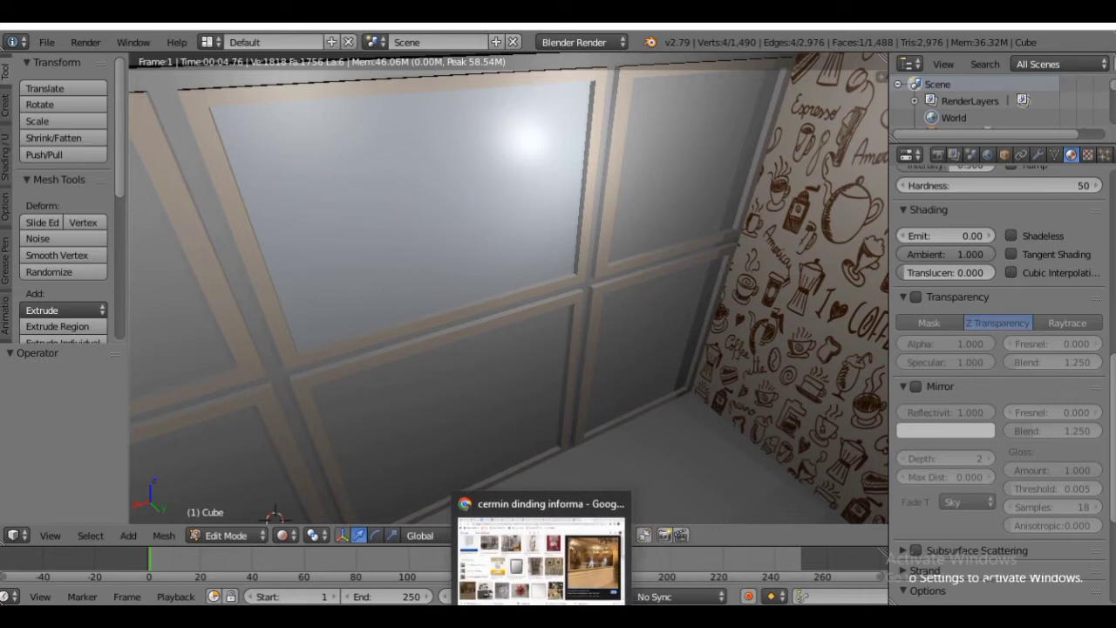
- Switch the viewport from Rendered back to Solid shading
click(285, 535)
click(324, 423)
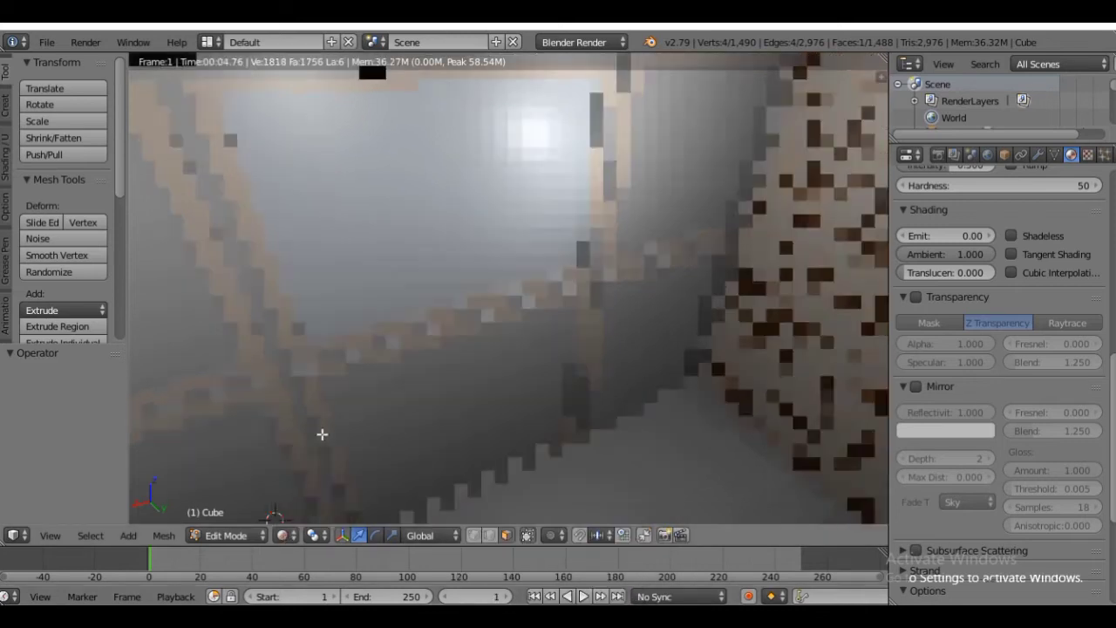
click(285, 535)
click(307, 478)
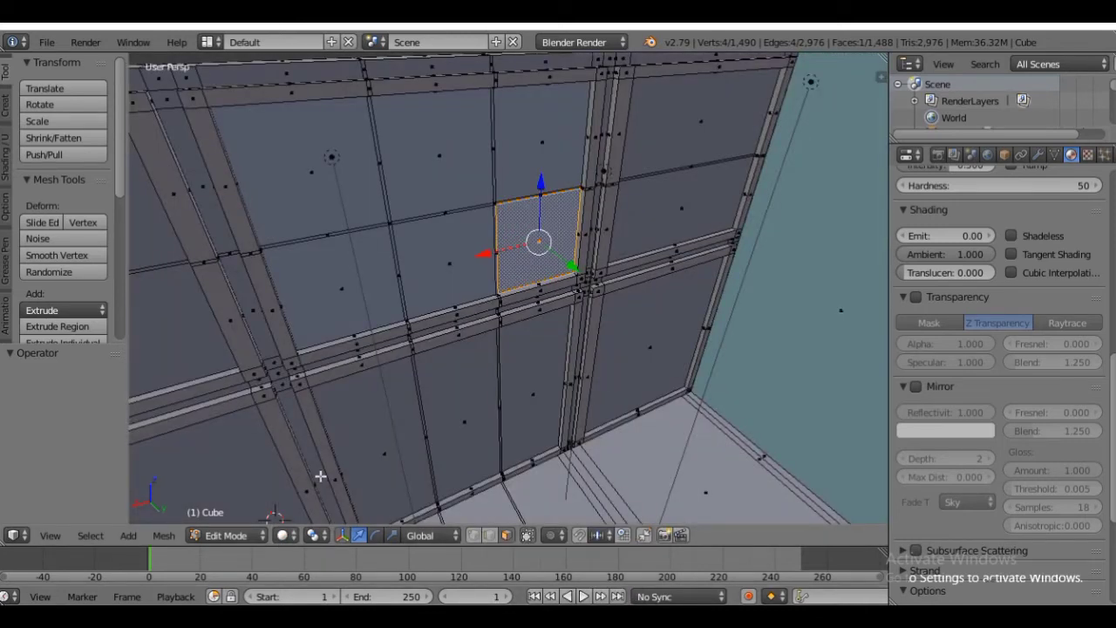
- Select all six faces of the large upper side-wall panel and assign Material.009 to them
scroll(576, 299, down, 2)
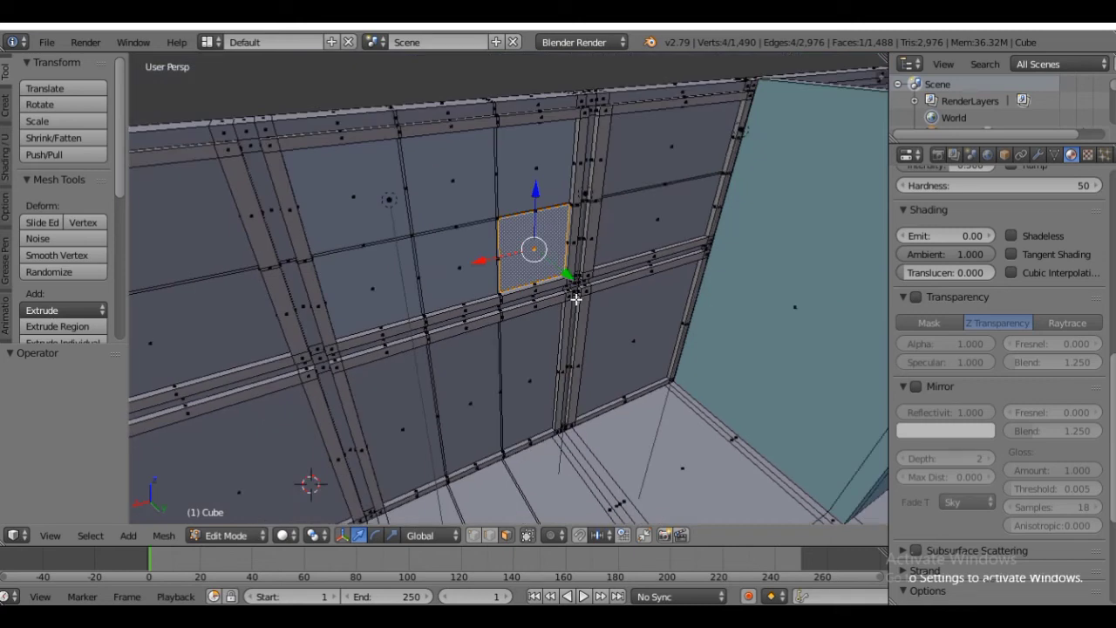
scroll(576, 299, up, 2)
right_click(316, 200)
shift+right_click(438, 182)
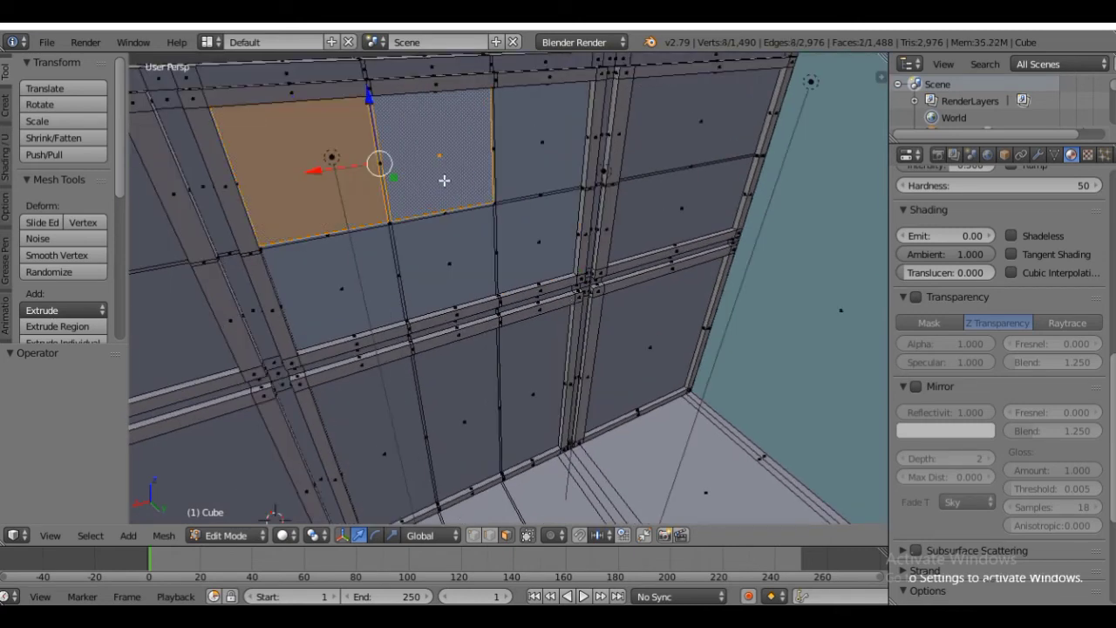
shift+right_click(523, 160)
shift+right_click(522, 212)
shift+right_click(476, 249)
shift+right_click(347, 286)
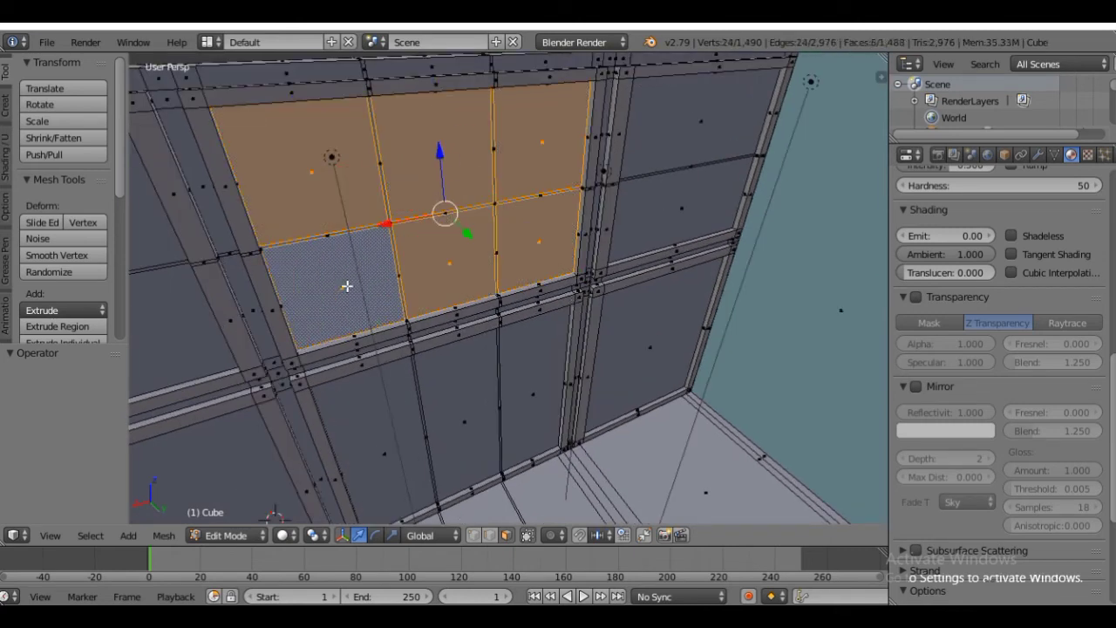
scroll(993, 213, up, 4)
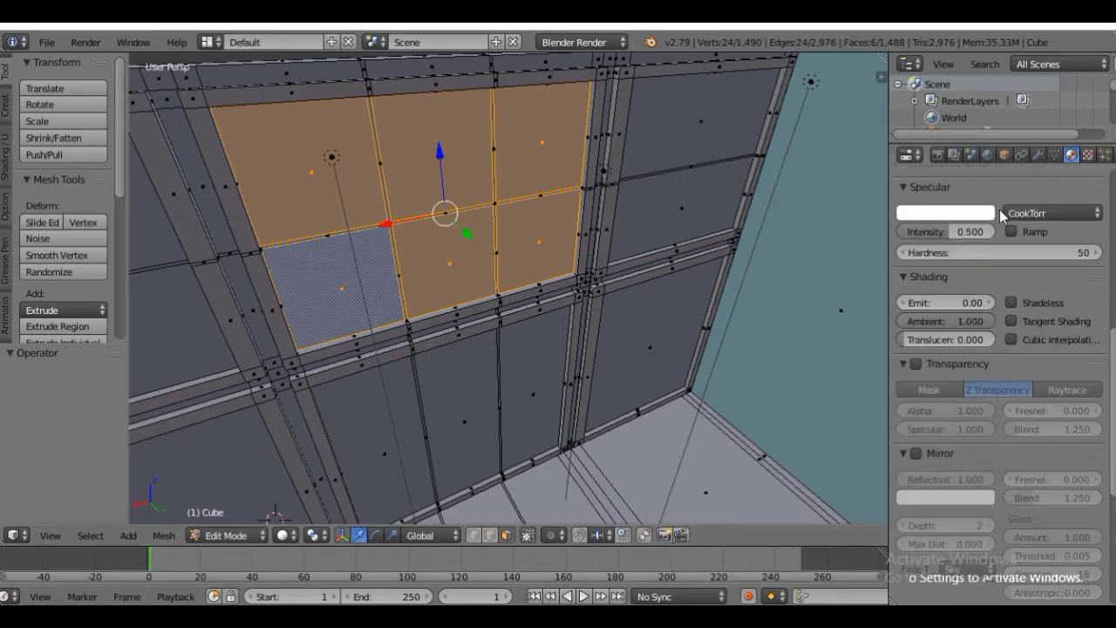
scroll(1000, 215, up, 8)
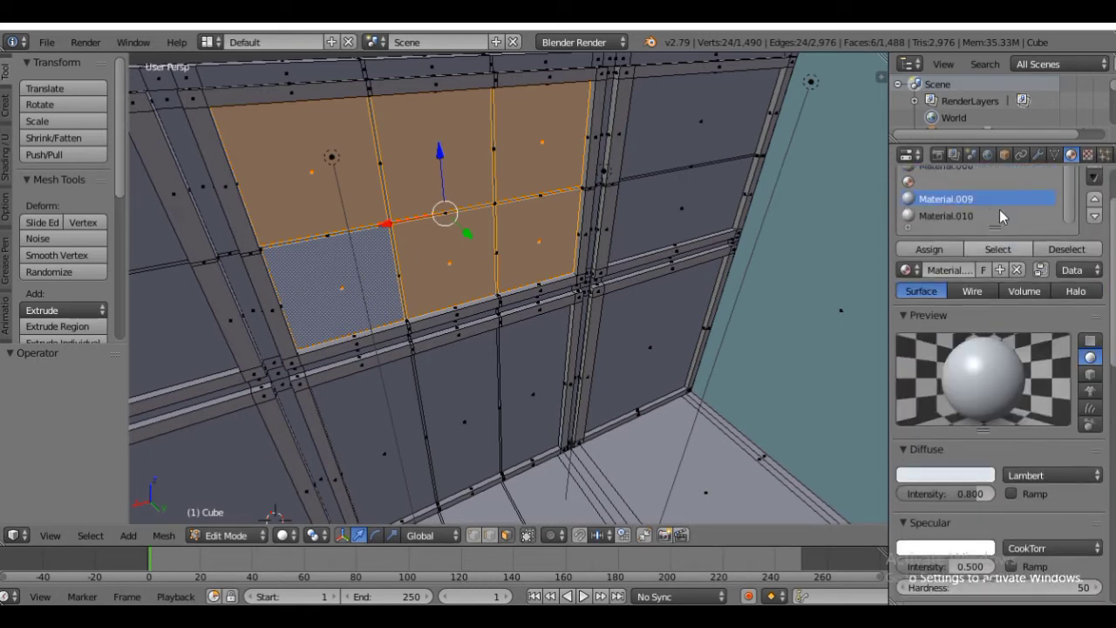
click(949, 250)
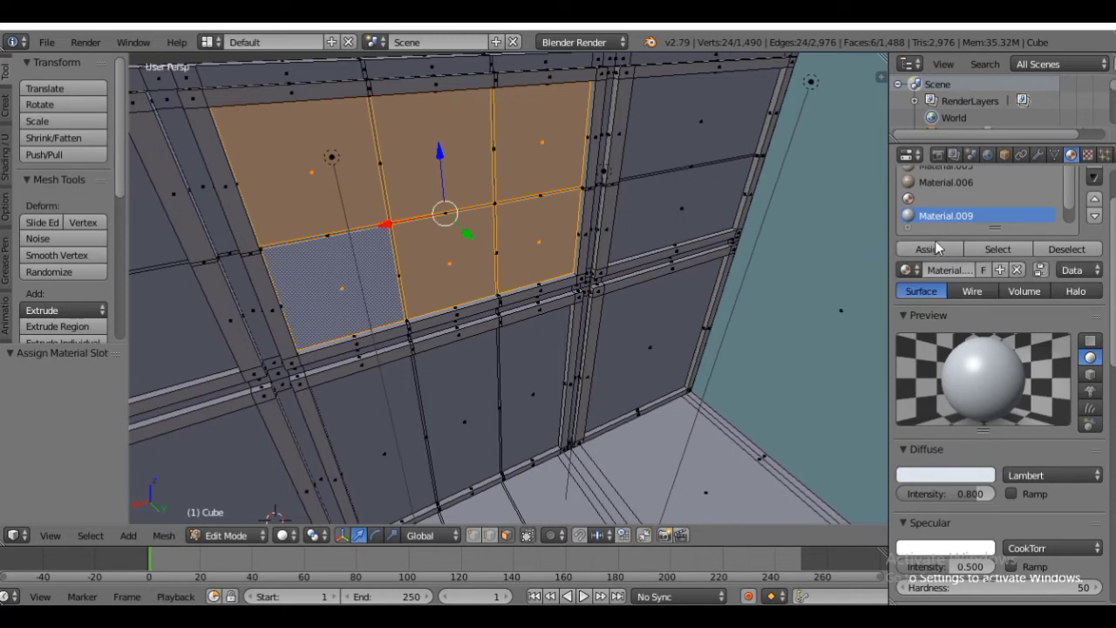
click(916, 199)
- Reselect the six pane faces of the large upper side-wall panel, leaving out the thin divider strips
right_click(381, 225)
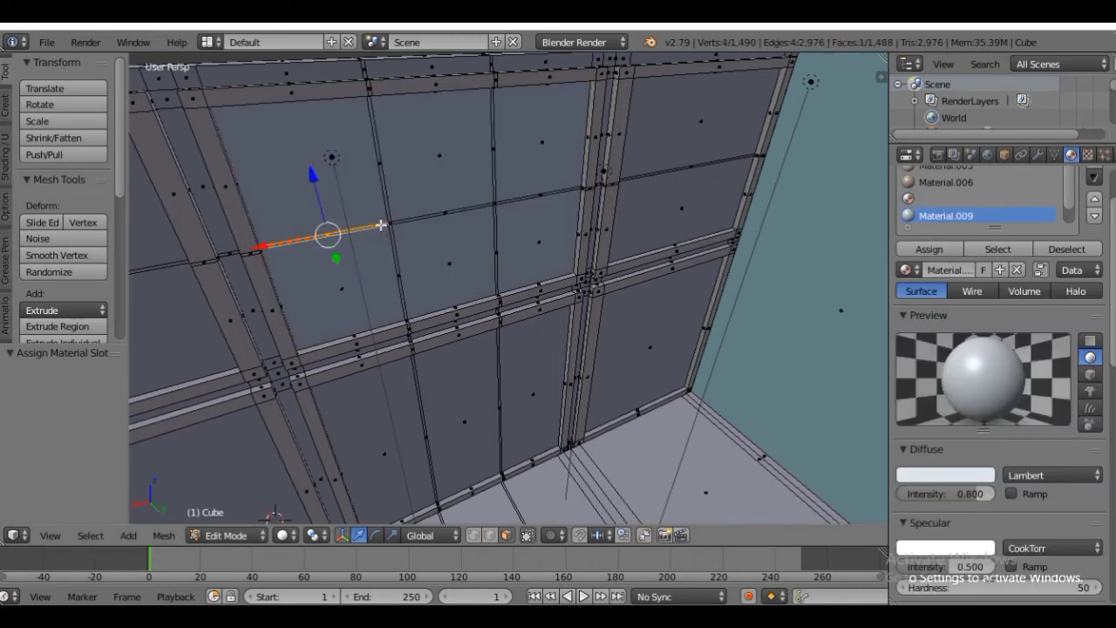
scroll(381, 225, up, 1)
right_click(235, 178)
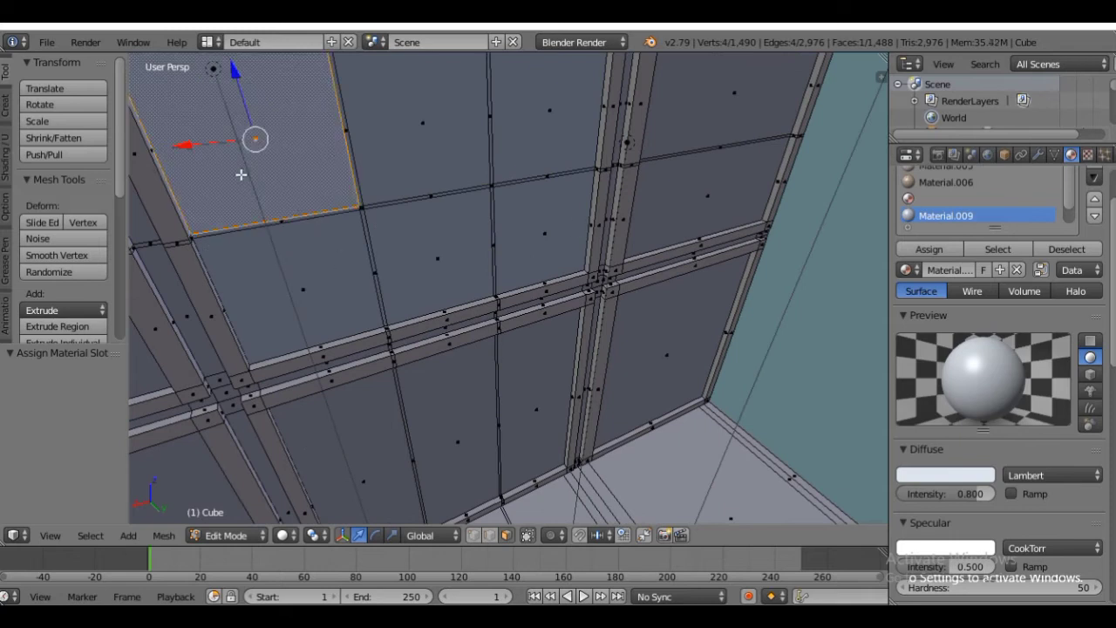
shift+right_click(377, 151)
shift+right_click(520, 140)
shift+right_click(540, 228)
shift+right_click(419, 227)
shift+right_click(326, 252)
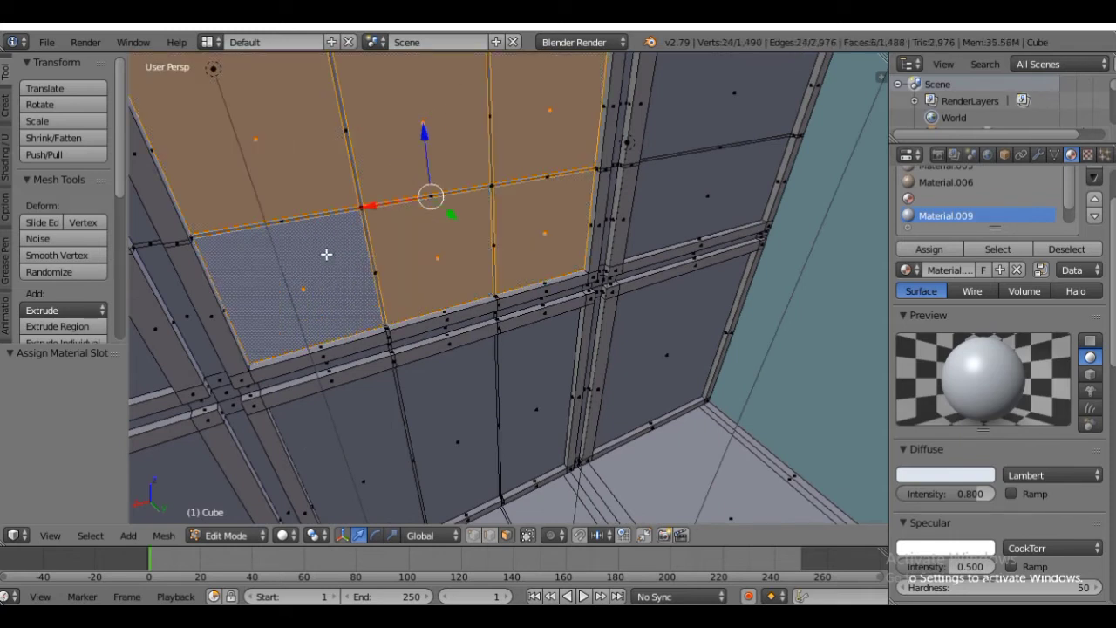
- Enable Mirror on Material.009 and set its reflectivity to 1.000
scroll(964, 396, down, 6)
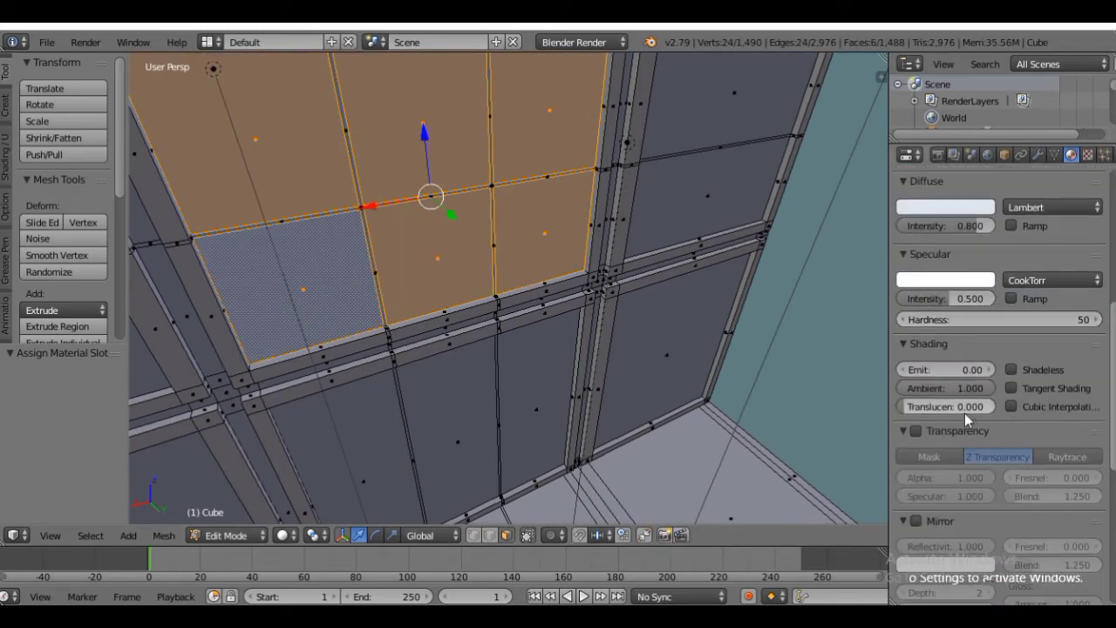
scroll(916, 463, down, 1)
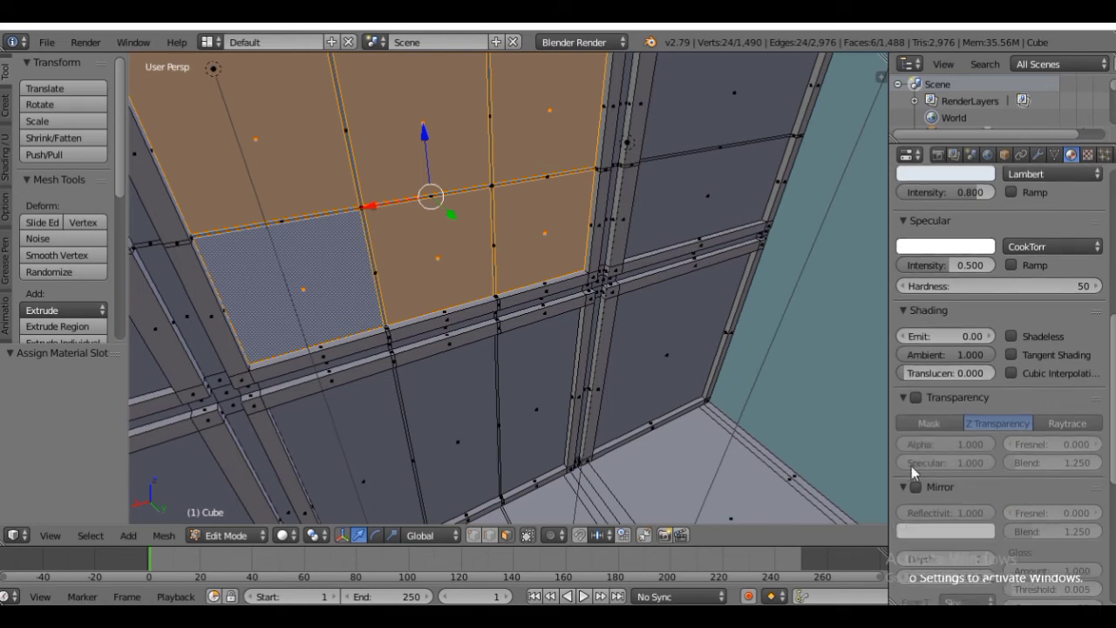
click(918, 487)
scroll(927, 482, down, 1)
drag(928, 482, 999, 484)
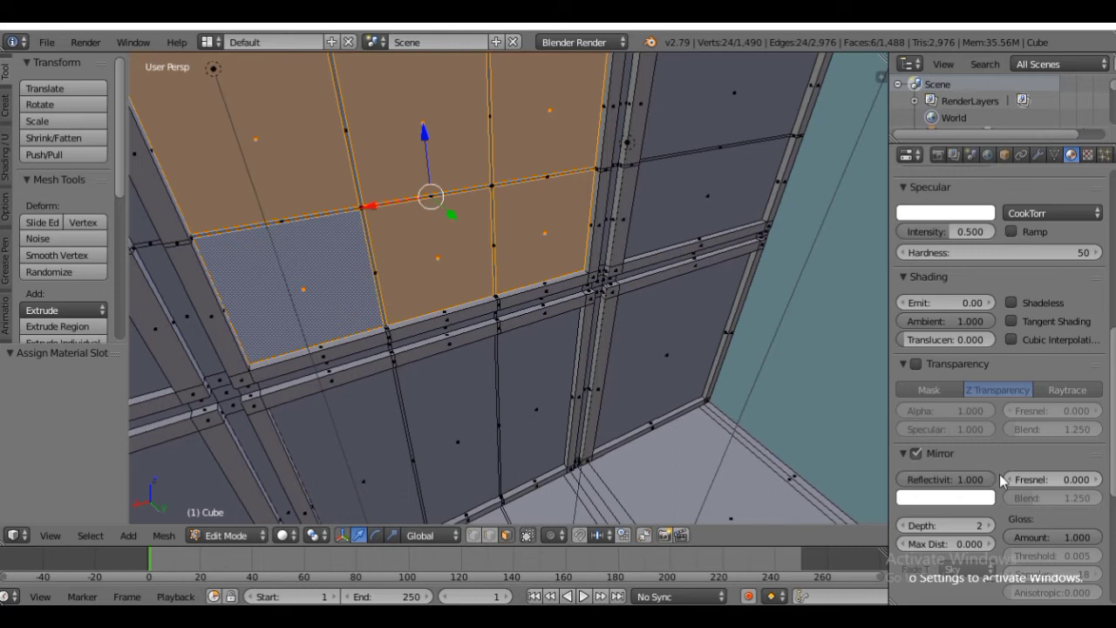
- Check the mirror panel in Rendered viewport shading and return to Solid shading
middle_drag(505, 234, 515, 218)
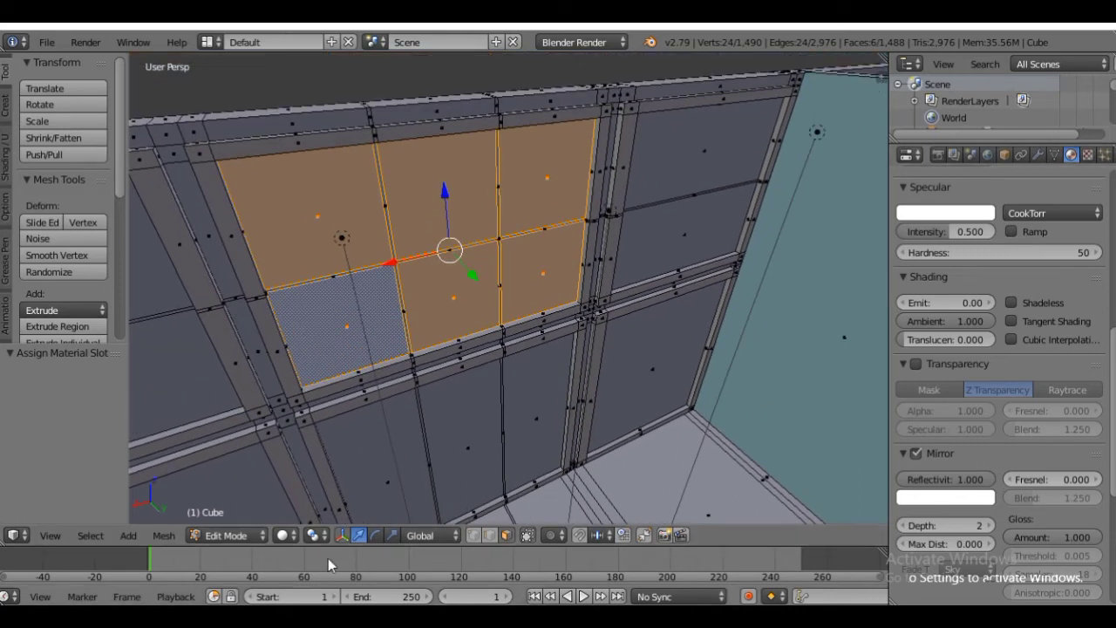
click(284, 534)
click(307, 422)
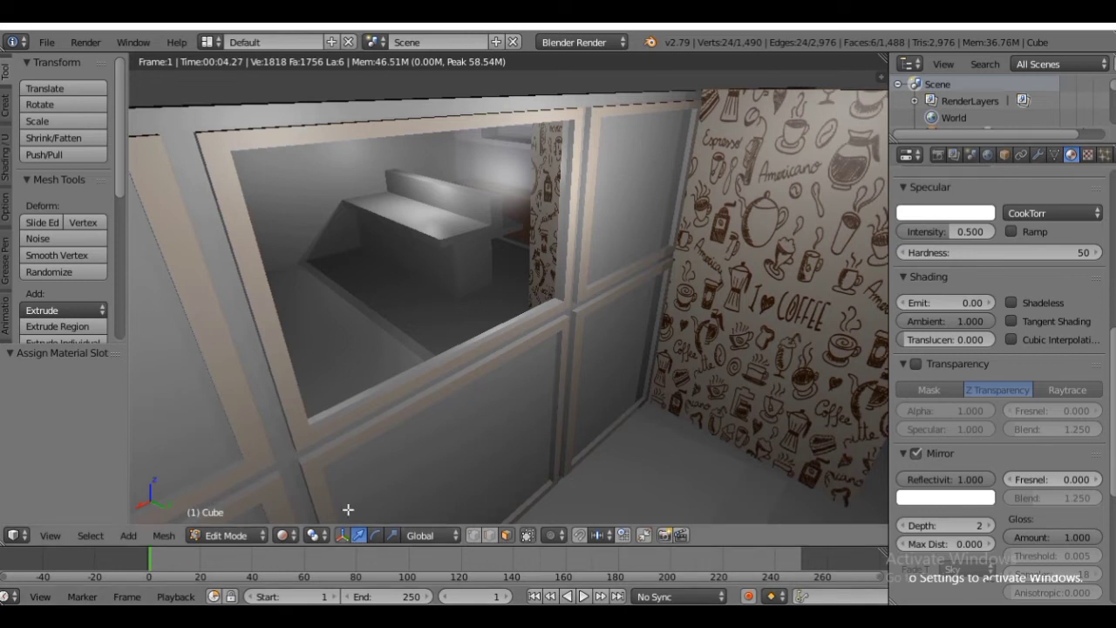
click(285, 535)
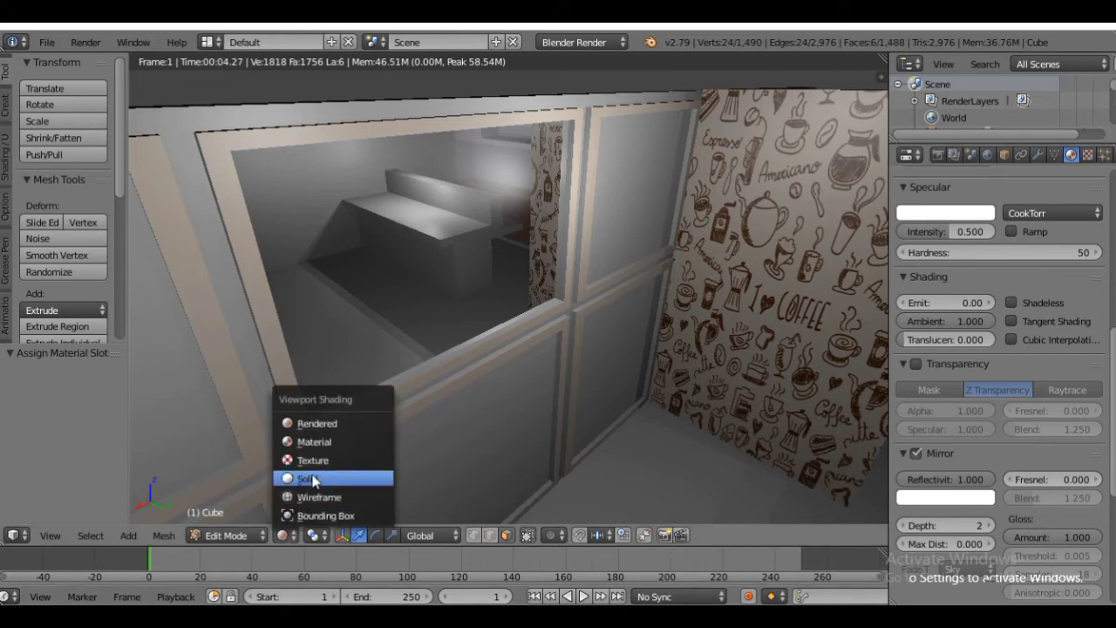
click(310, 478)
- Select all the thin divider faces between the mirror panes, including the crossings, and assign the white Material.011 to them
middle_drag(488, 251, 439, 249)
right_click(448, 236)
scroll(394, 235, up, 4)
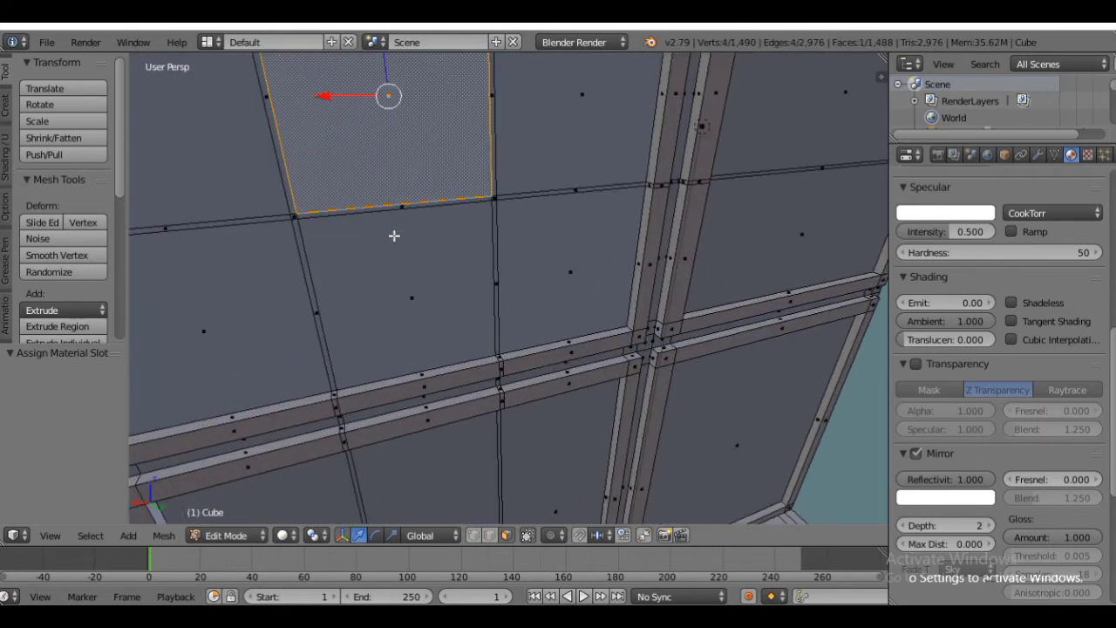
right_click(309, 271)
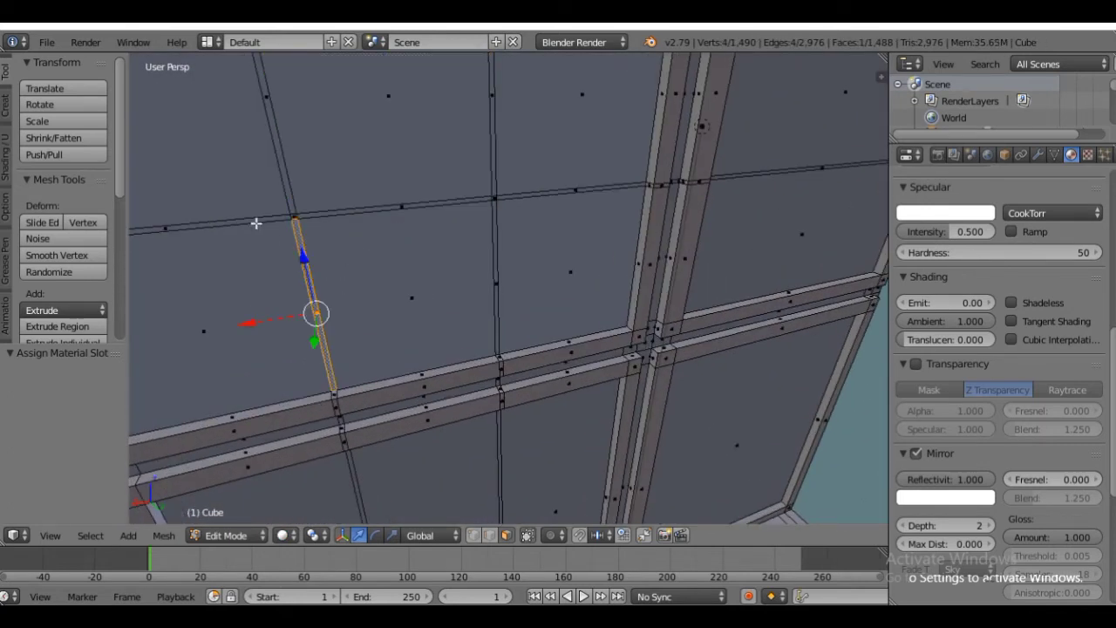
shift+right_click(262, 215)
shift+right_click(288, 191)
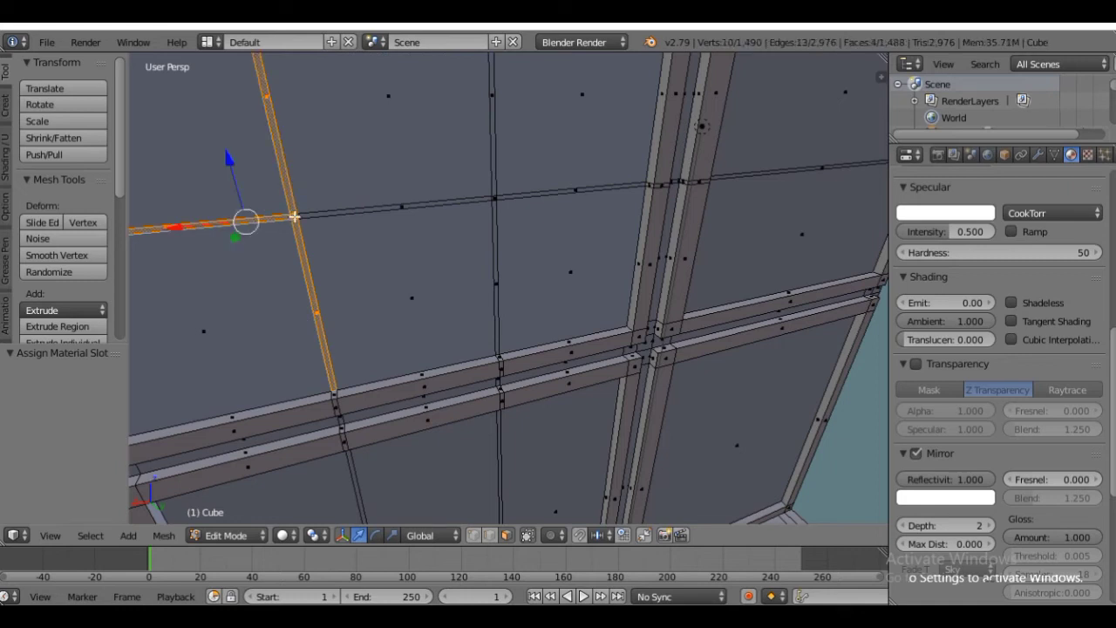
shift+right_click(331, 214)
shift+right_click(334, 233)
shift+right_click(335, 210)
shift+right_click(339, 212)
shift+right_click(357, 189)
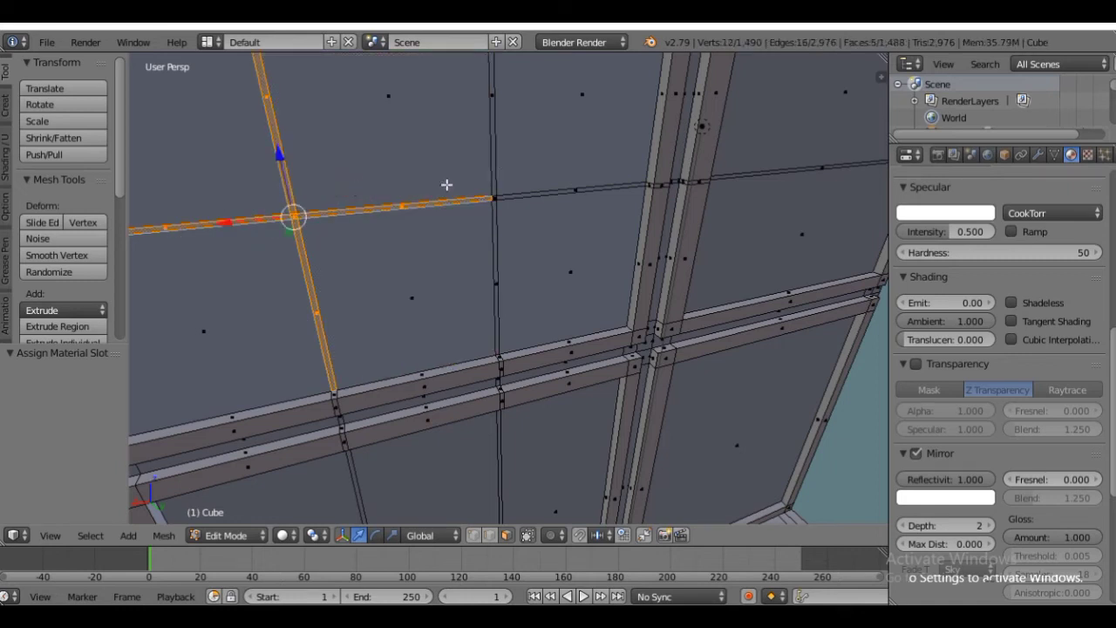
shift+right_click(494, 159)
shift+right_click(493, 197)
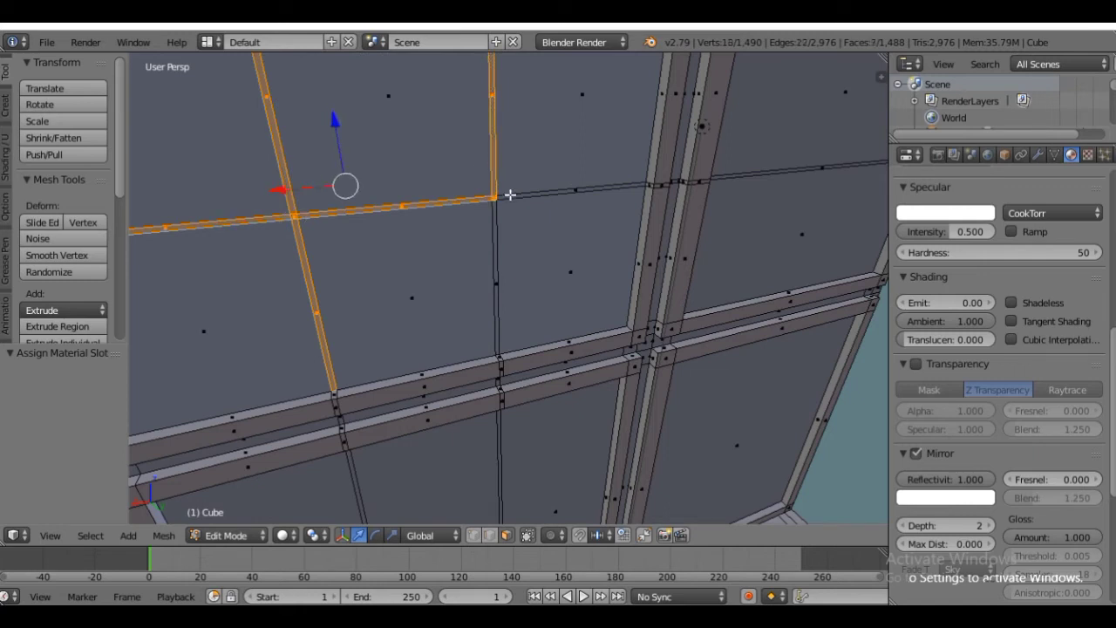
shift+right_click(513, 193)
shift+right_click(496, 210)
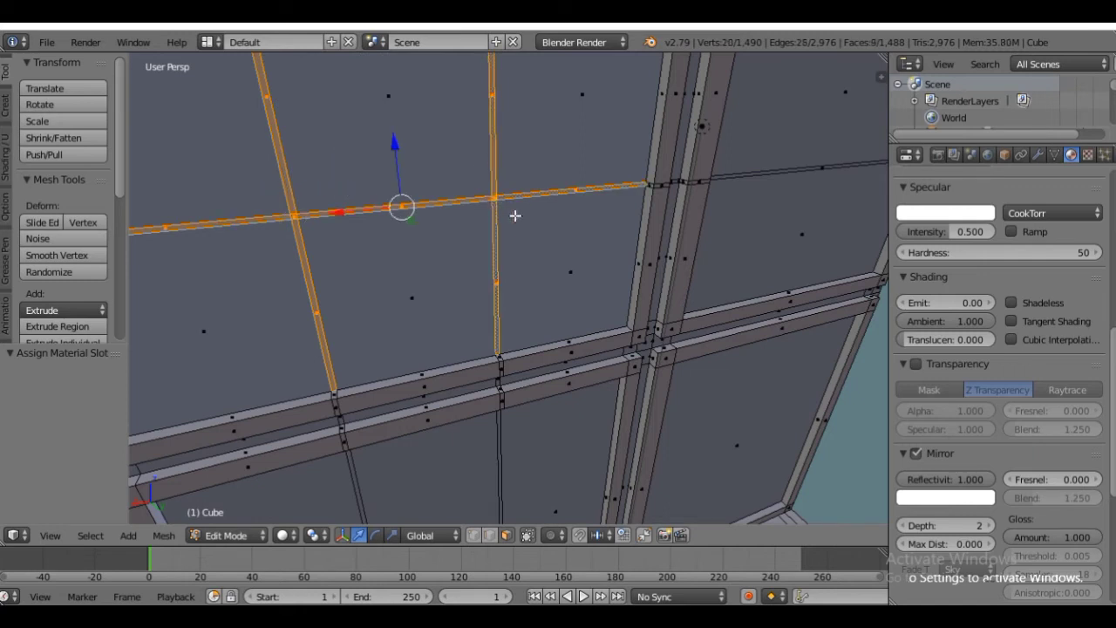
scroll(612, 253, down, 3)
scroll(569, 243, up, 2)
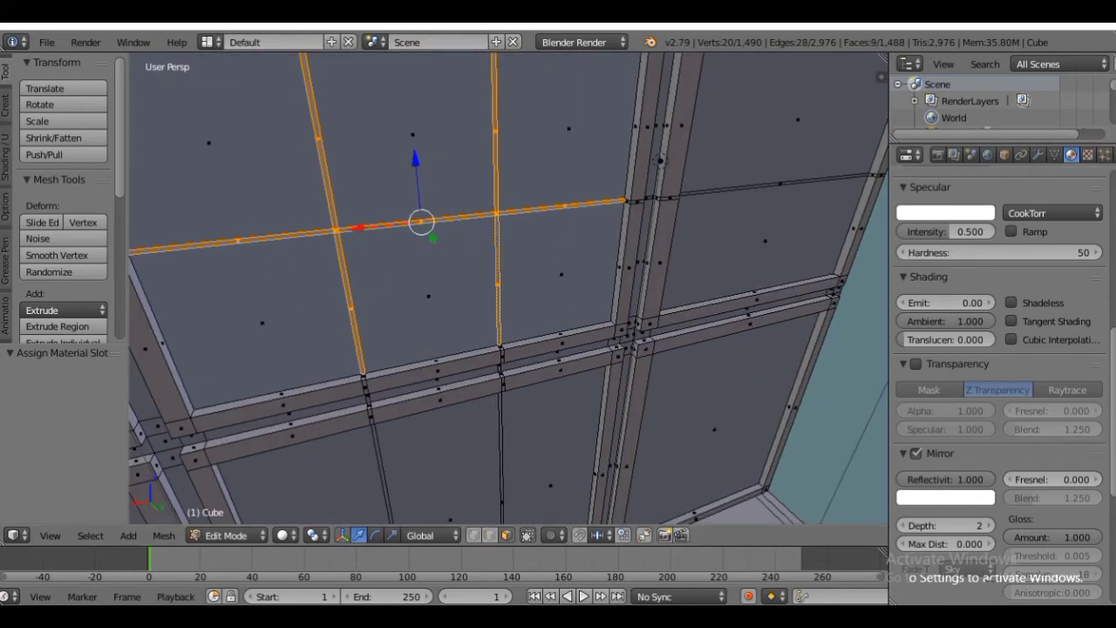
scroll(1063, 174, up, 10)
- Examine the divided mirror panel and the surrounding side wall in Rendered viewport shading
key(shift+z)
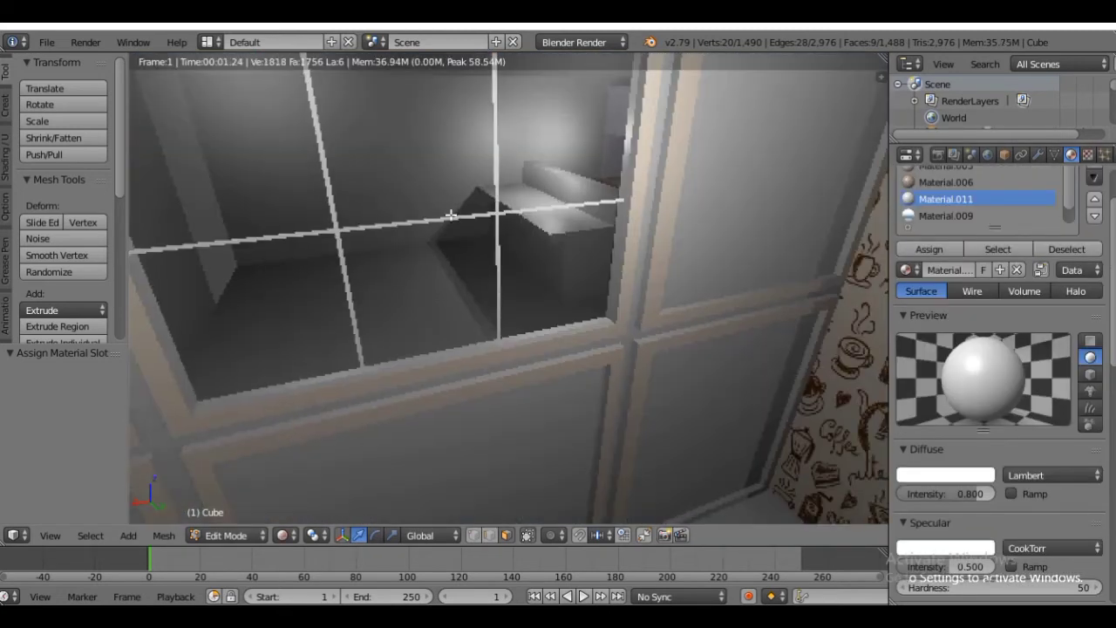
scroll(451, 214, down, 3)
middle_drag(451, 214, 637, 241)
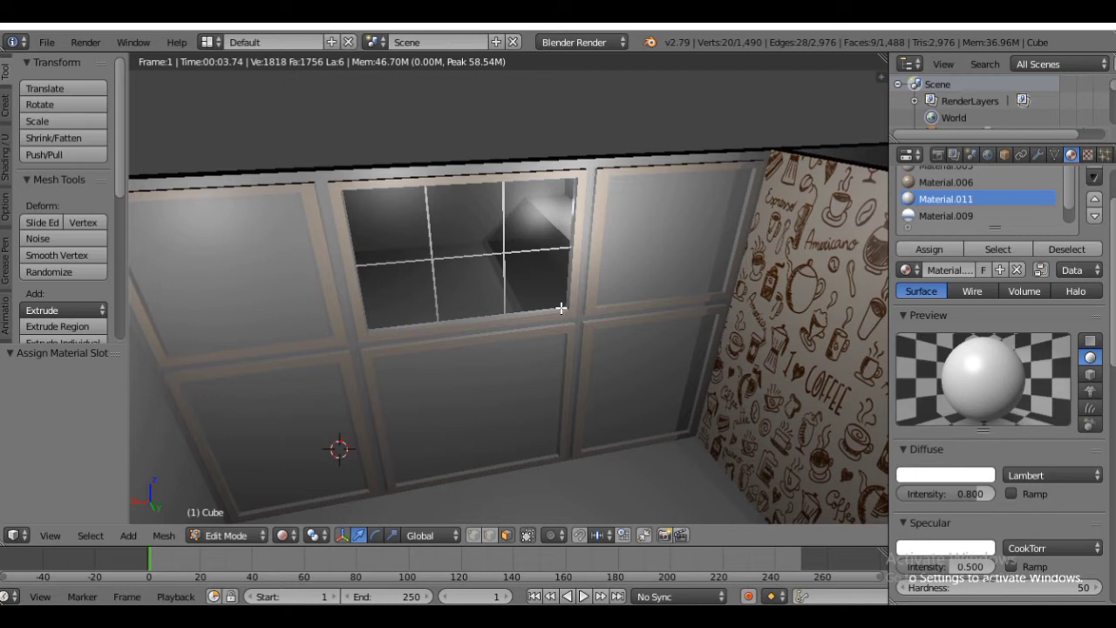
middle_drag(561, 308, 406, 250)
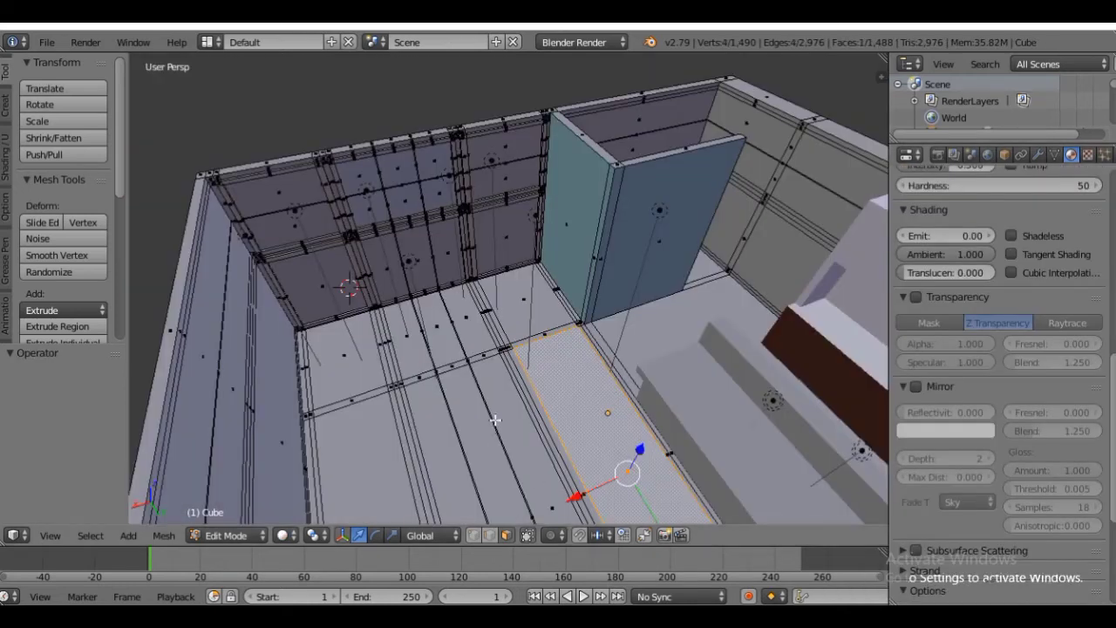
- Box-select the room's floor faces and assign the blue Material.012 to them
scroll(482, 385, up, 2)
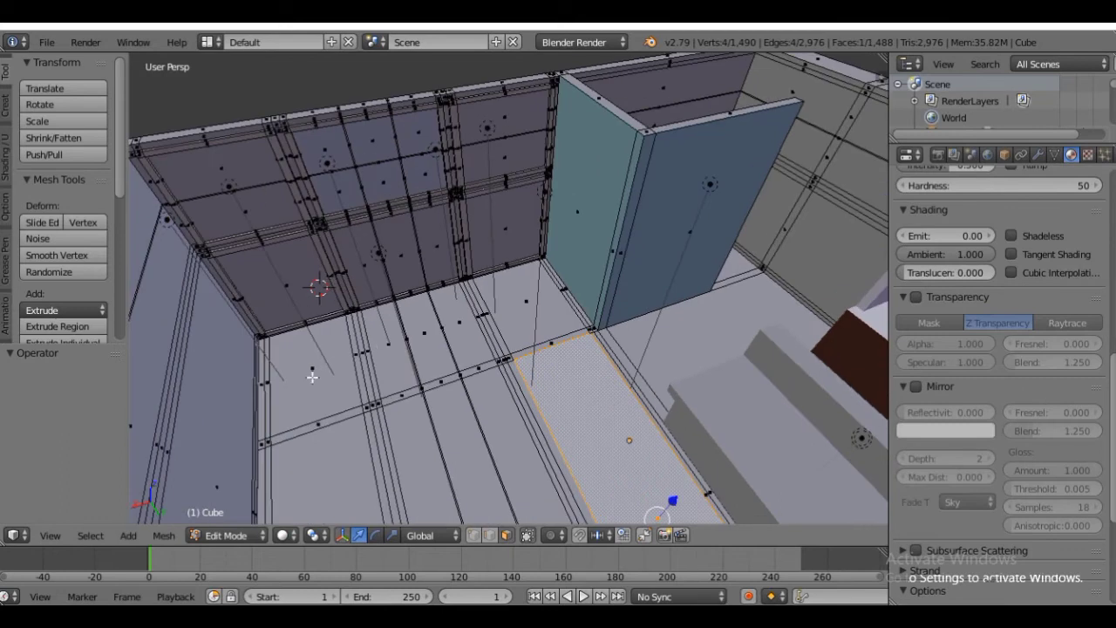
click(263, 377)
key(b)
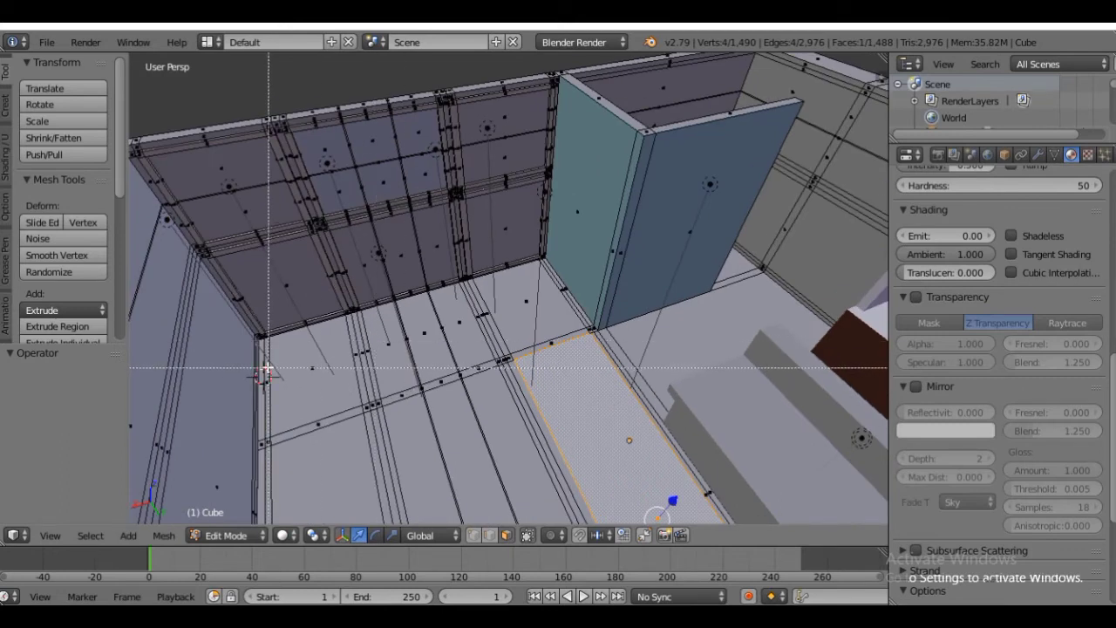
drag(261, 365, 598, 470)
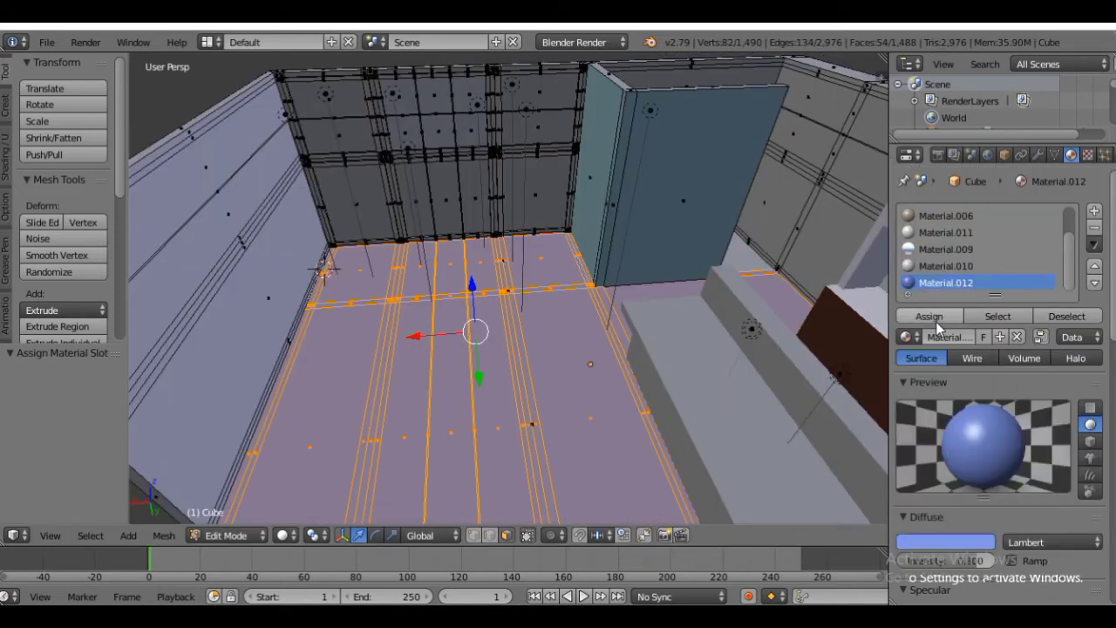
- Check the floor material in Material and Rendered viewport shading, and return to Solid shading
middle_drag(564, 368, 663, 395)
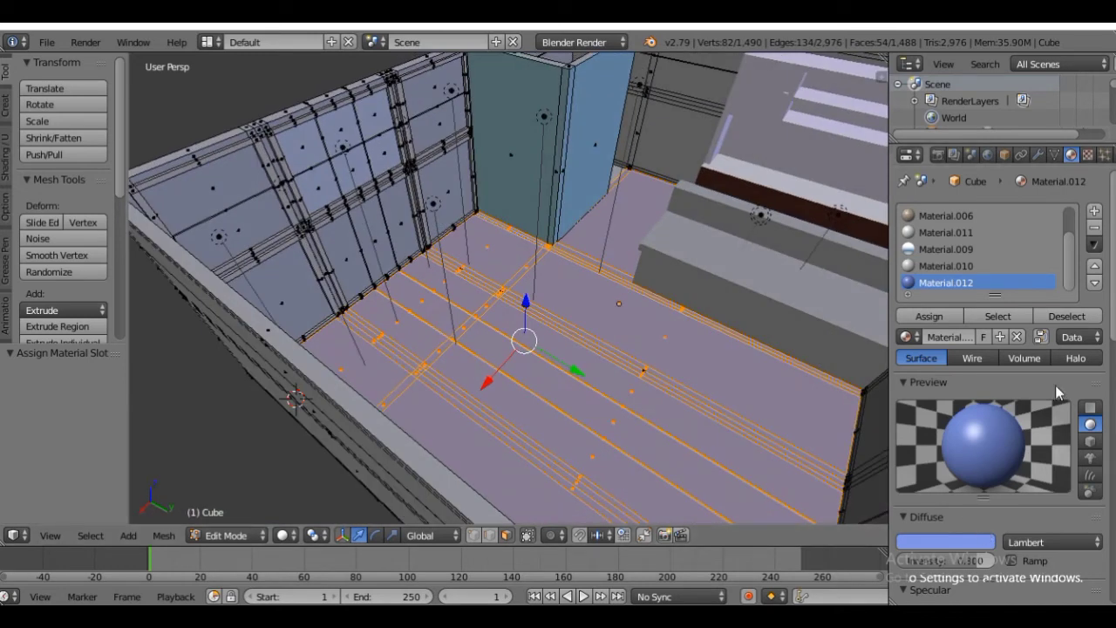
click(286, 536)
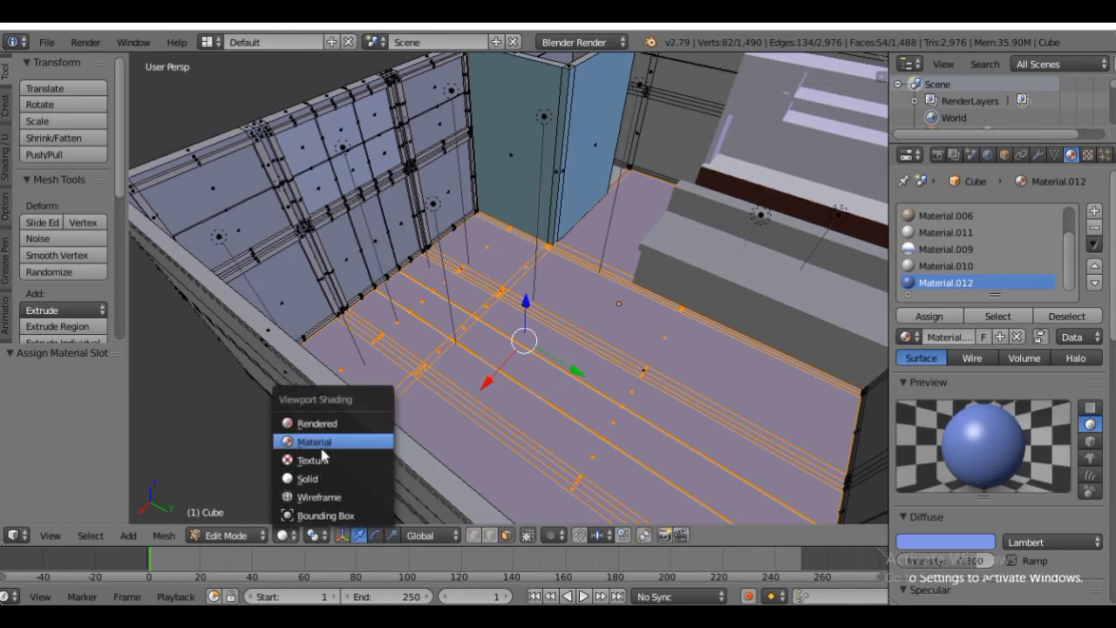
click(319, 441)
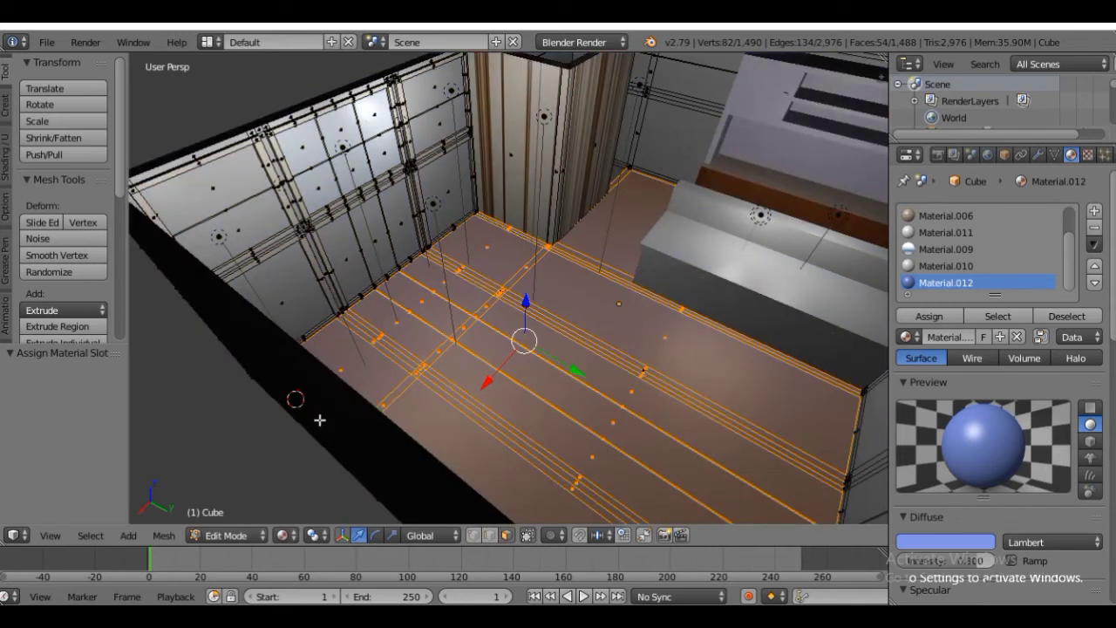
click(286, 535)
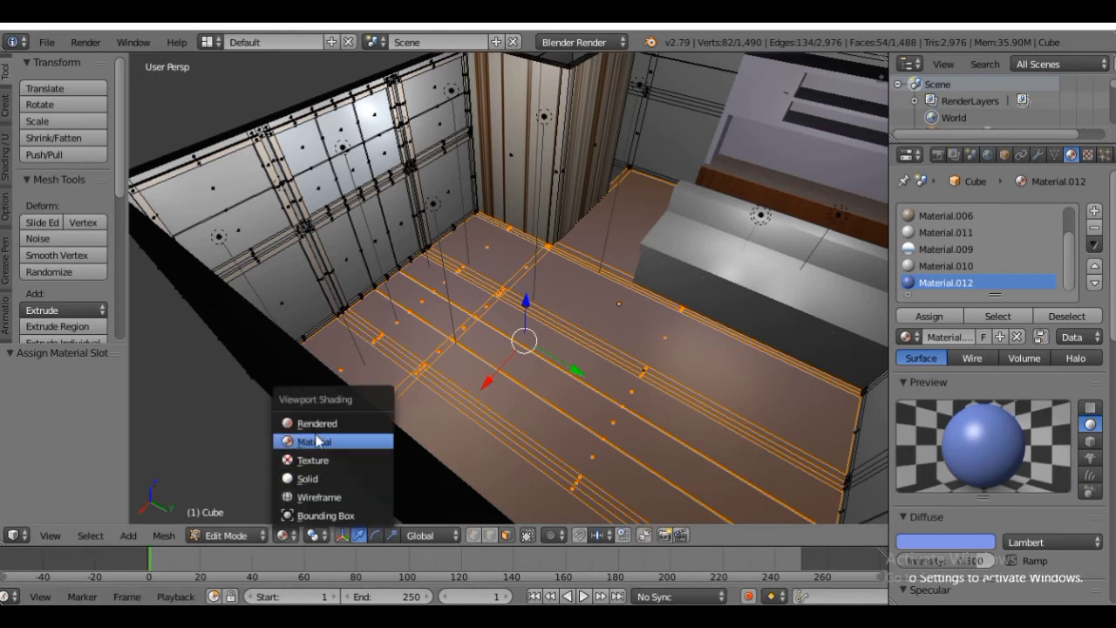
click(316, 423)
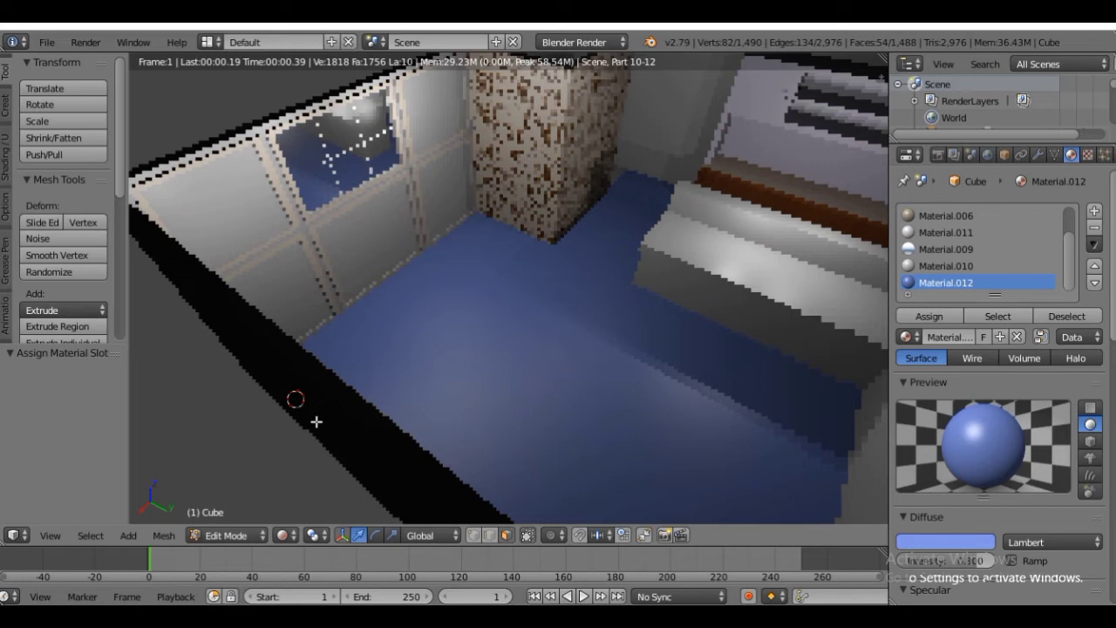
click(286, 535)
click(301, 478)
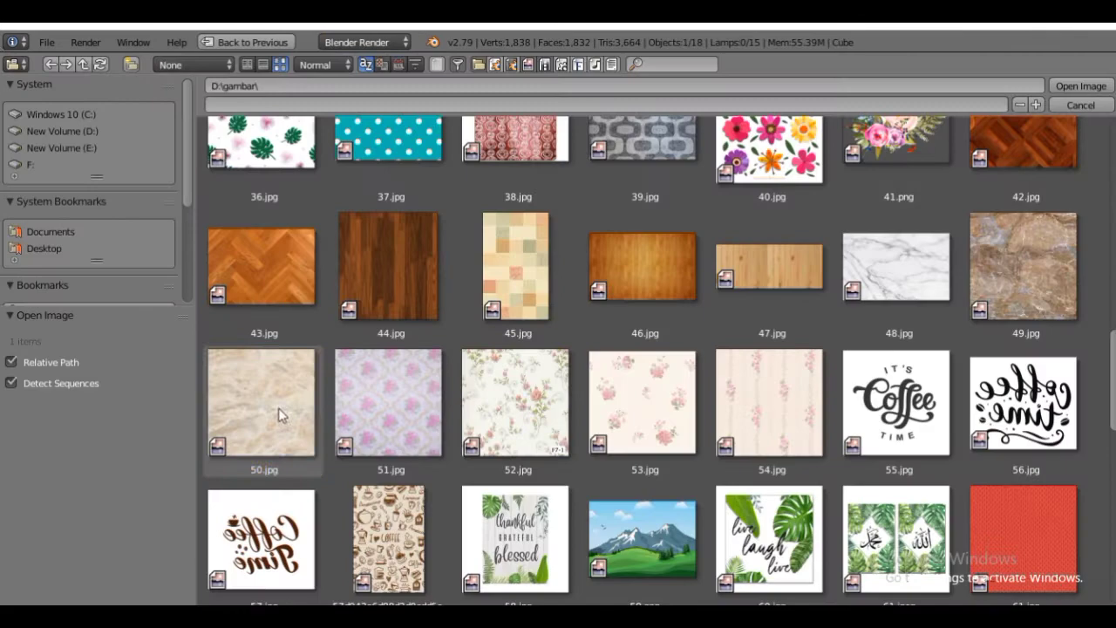
- Load 50.jpg as the floor's image texture, with Generated coordinates, Cube projection and mapping size X 8, Y 2
click(277, 409)
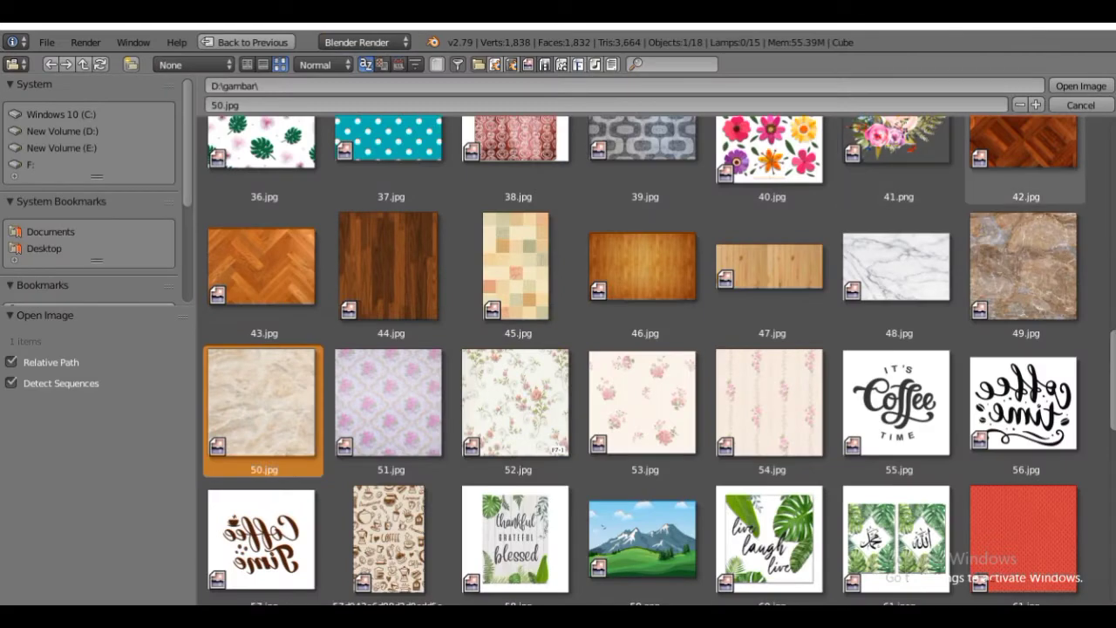
click(1064, 84)
scroll(1028, 402, down, 15)
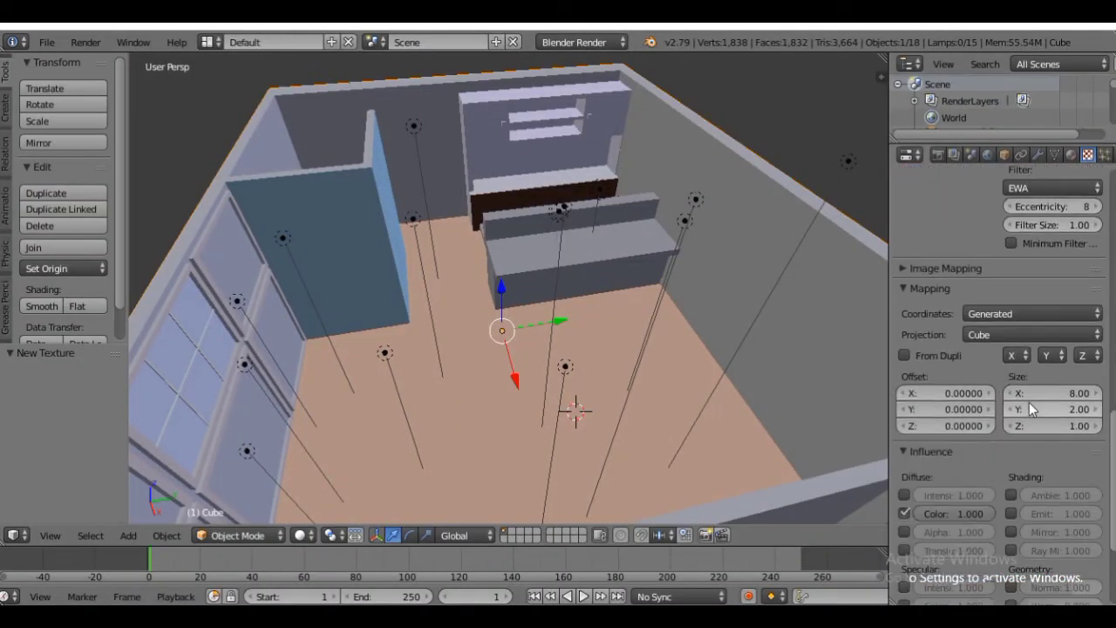
click(1042, 314)
click(989, 256)
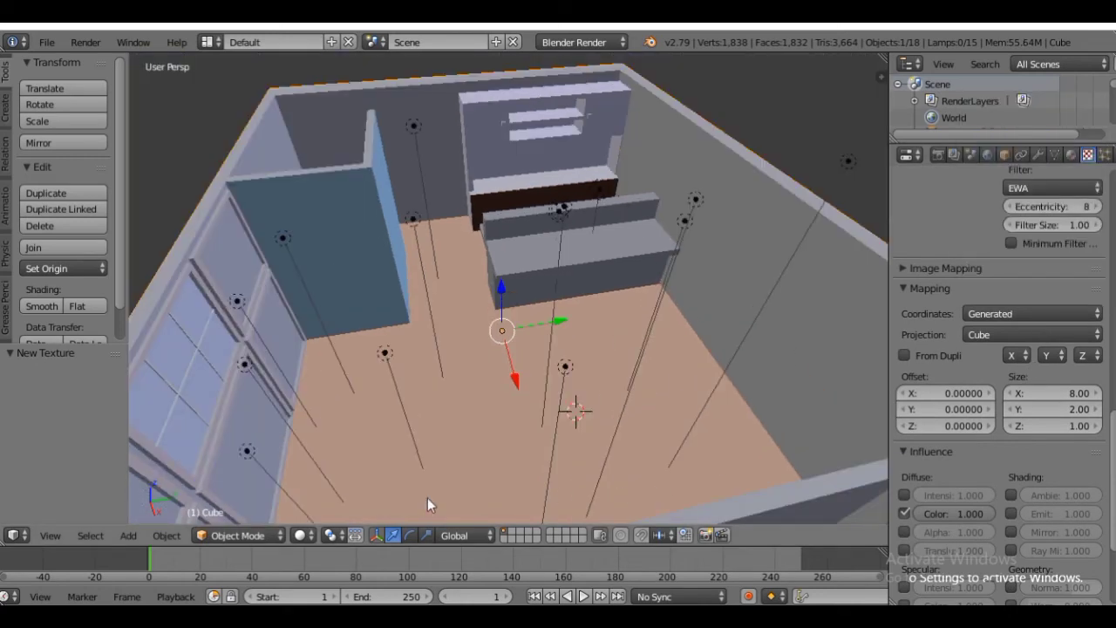
- Switch the viewport to Rendered shading and examine the marble texture on the floor up close
click(301, 534)
click(340, 424)
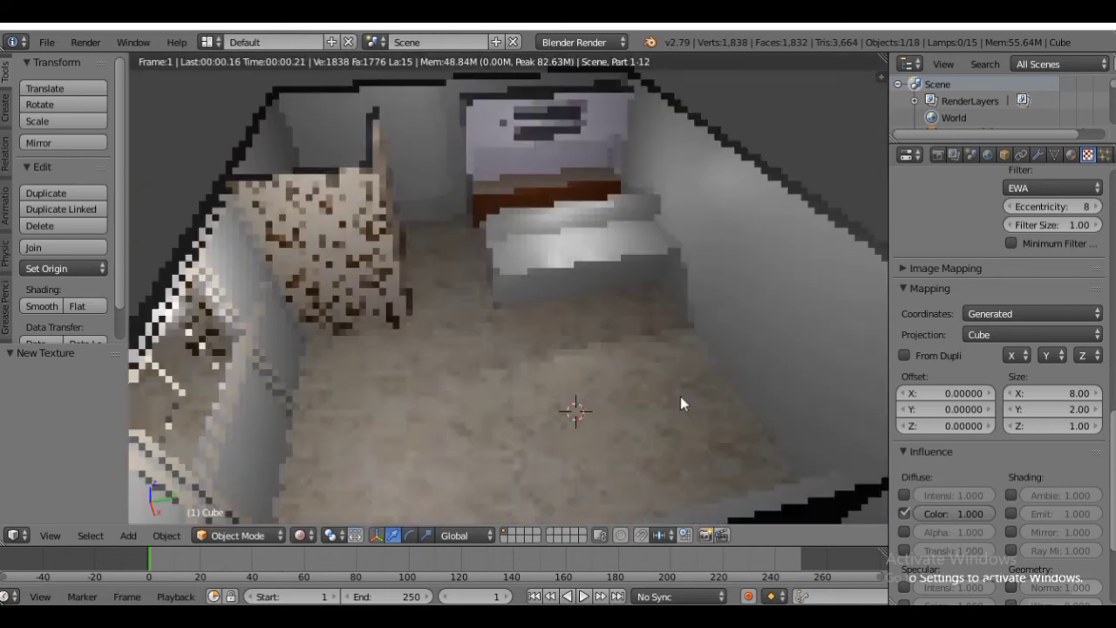
middle_drag(668, 398, 607, 330)
scroll(607, 331, up, 3)
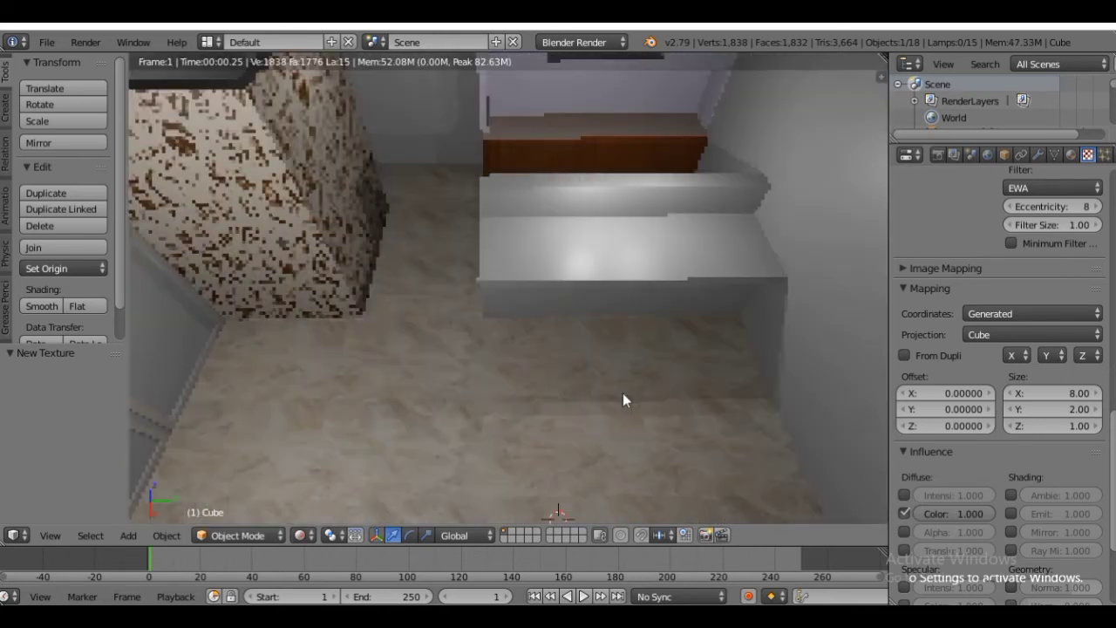
middle_drag(587, 390, 584, 363)
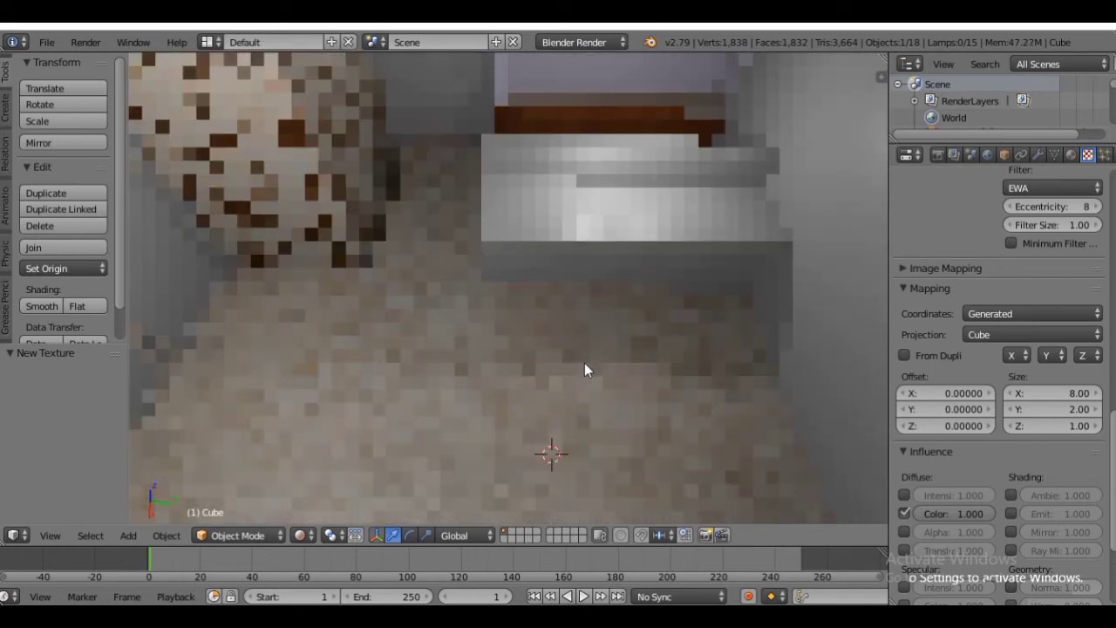
- Set the floor texture's Y mapping size to 3
click(1076, 408)
text(3)
key(Return)
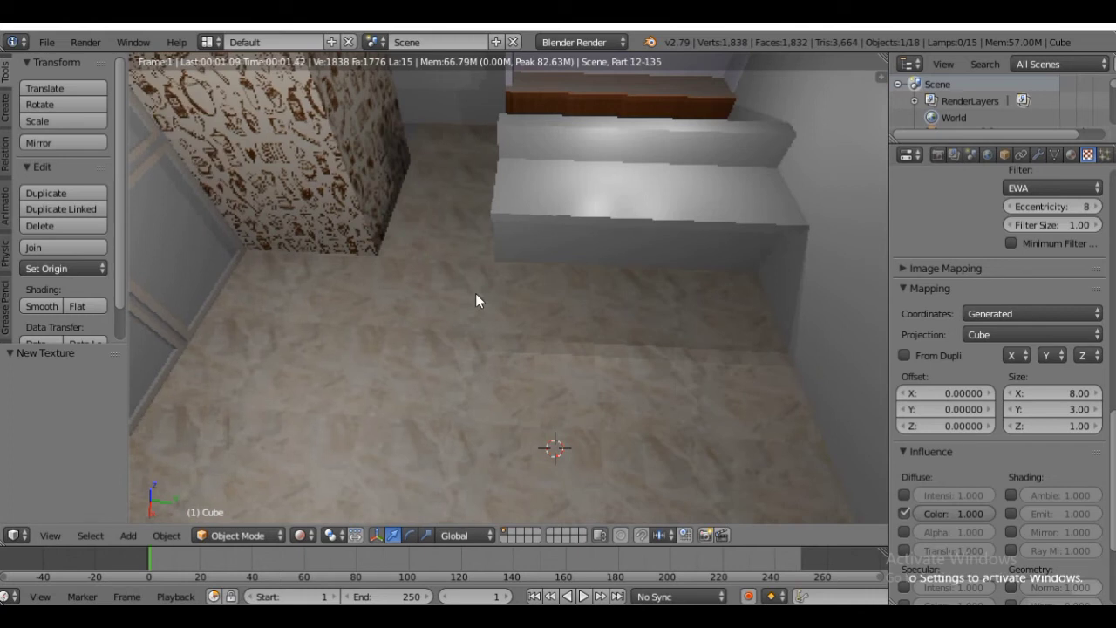
- Examine the floor's marble texture from wider and rotated viewpoints in the rendered view, and return to Solid shading
scroll(647, 370, down, 1)
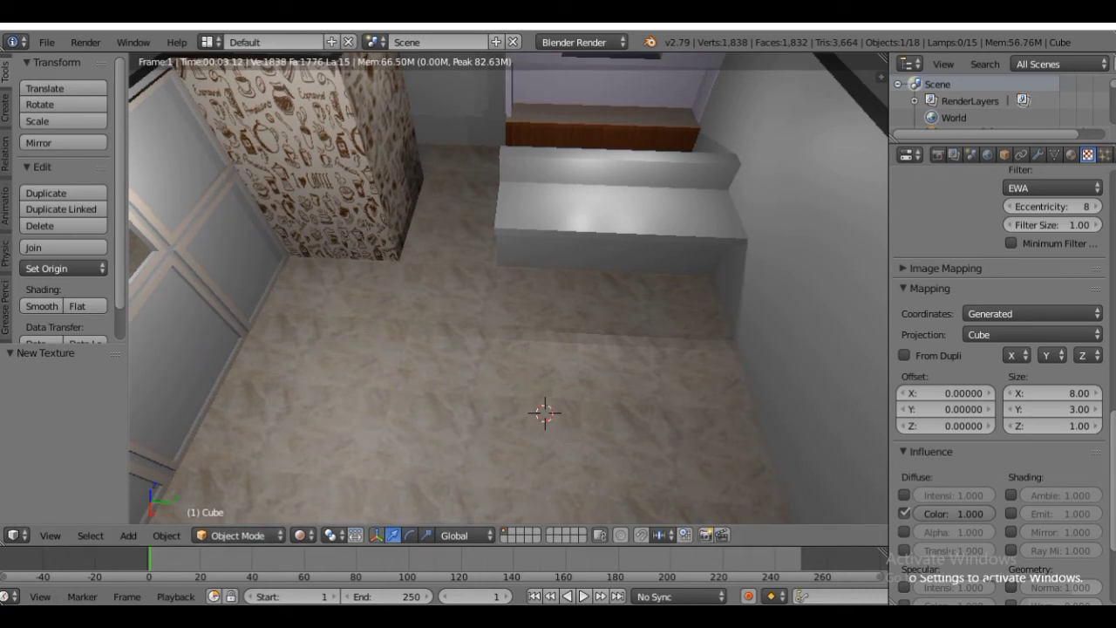
middle_drag(769, 404, 700, 394)
middle_drag(572, 284, 653, 306)
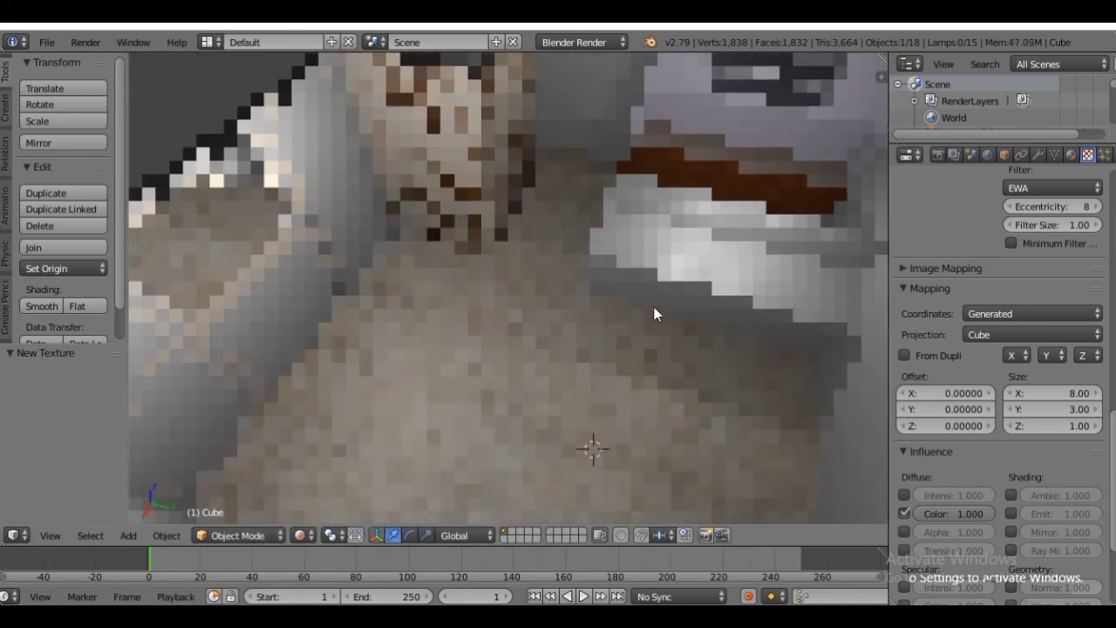
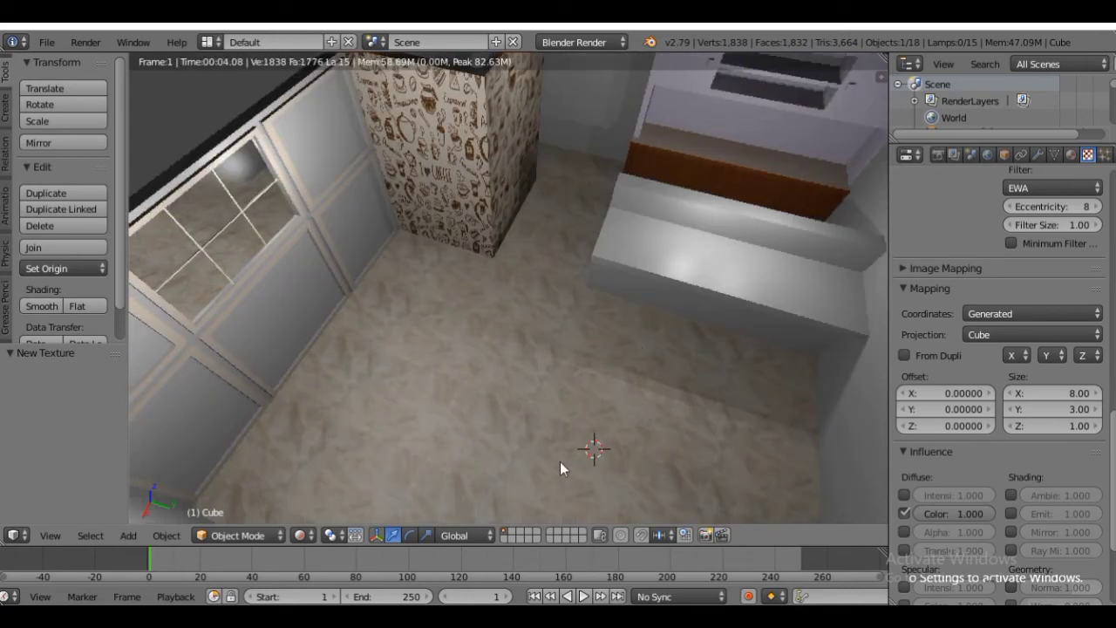
click(301, 535)
click(304, 478)
mouse_move(304, 479)
middle_down()
mouse_move(386, 423)
mouse_move(515, 423)
mouse_move(484, 354)
mouse_move(456, 346)
middle_up()
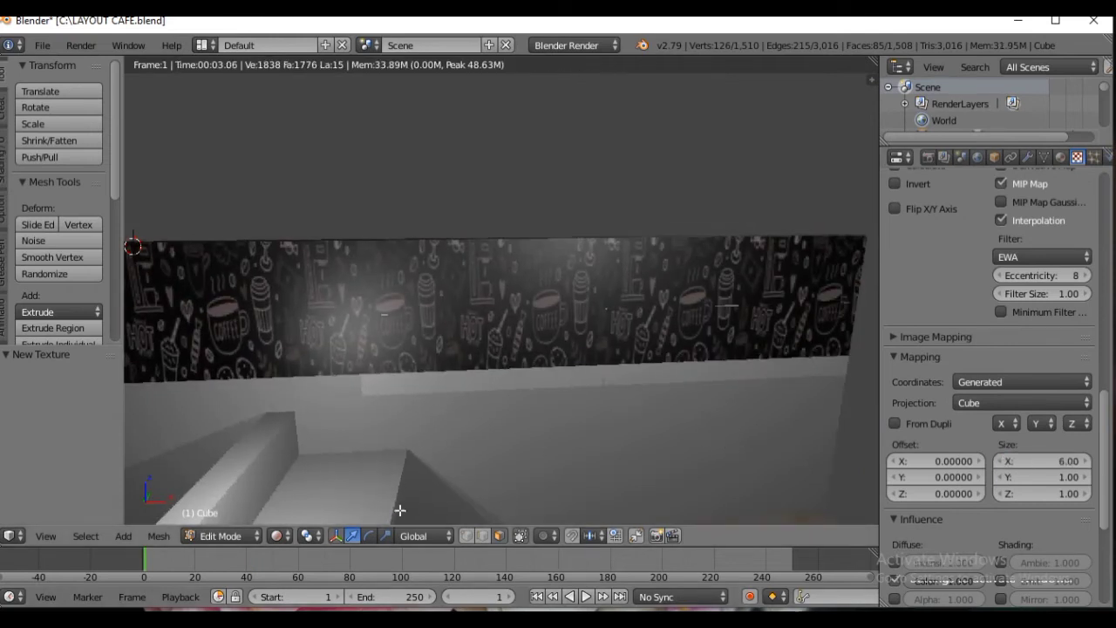
- Switch the viewport to Solid shading and try to select the narrow band of faces beneath the coffee-patterned upper wall
click(277, 536)
click(340, 475)
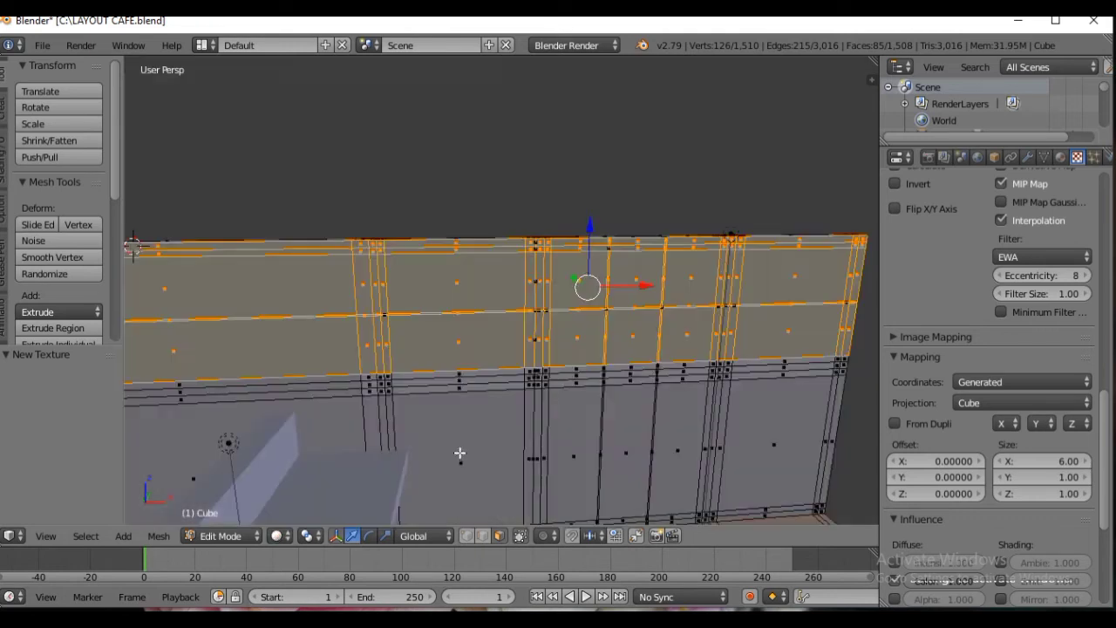
middle_drag(563, 416, 583, 419)
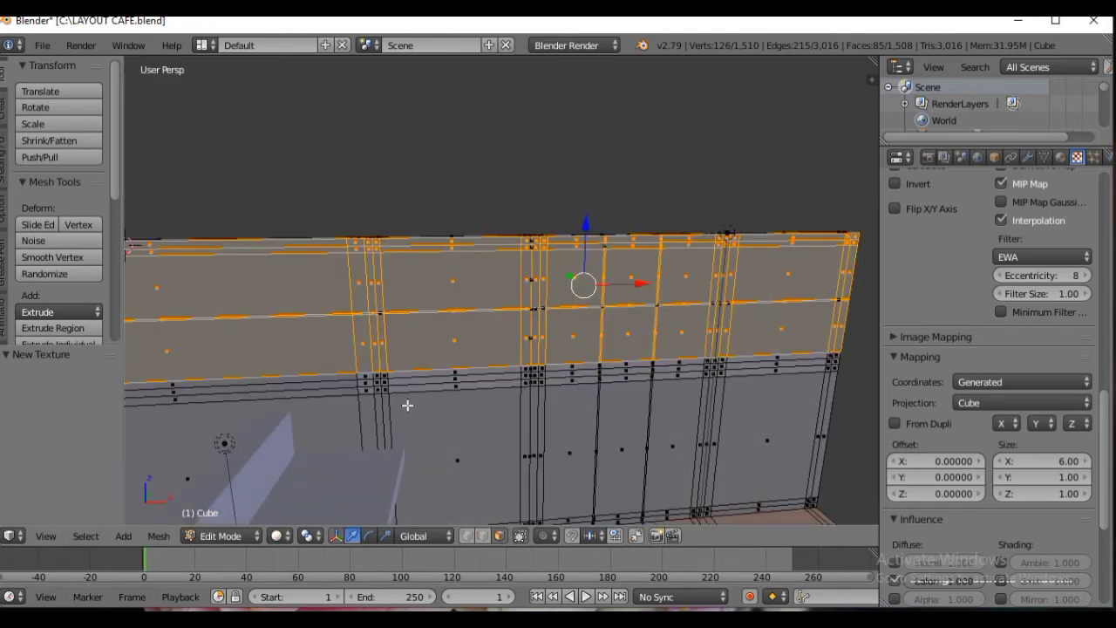
drag(256, 380, 815, 391)
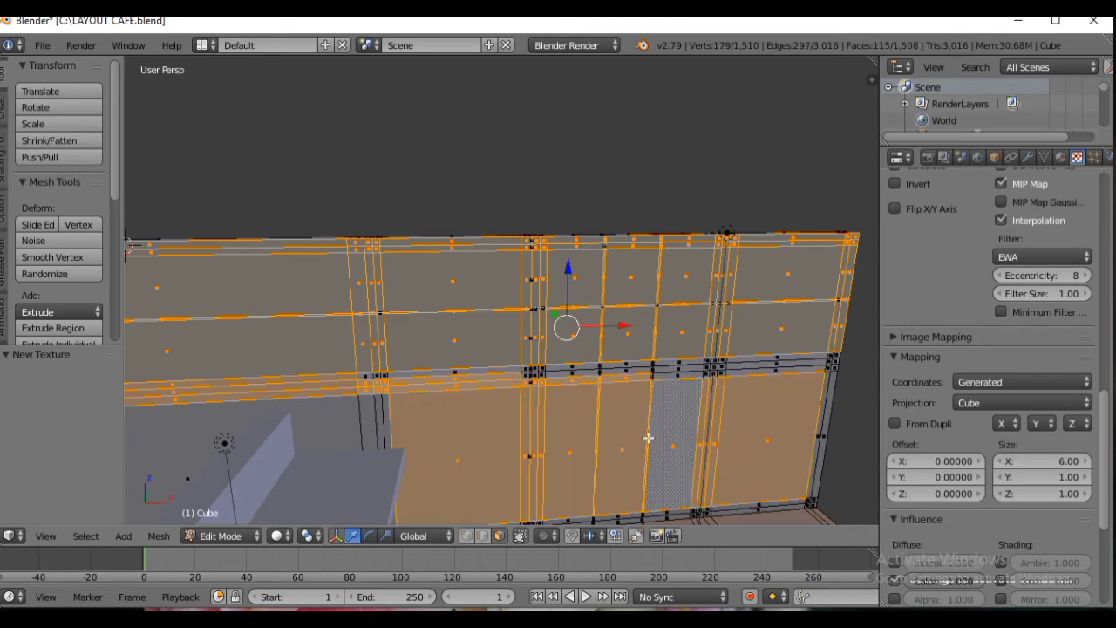
click(705, 402)
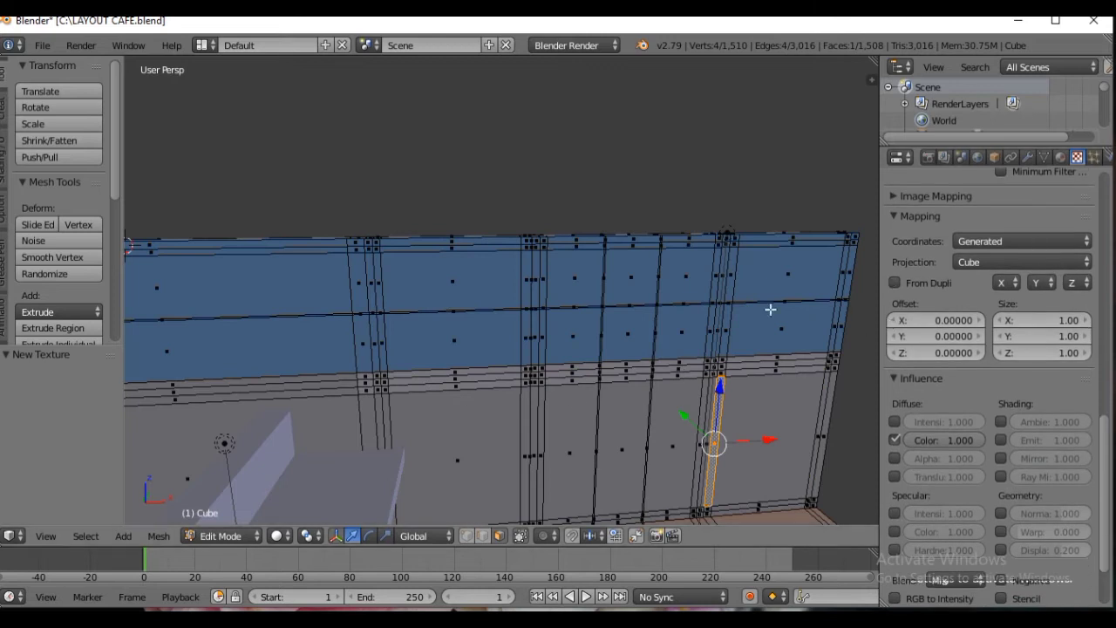
- Box-select the narrow band of faces beneath the upper wall section and add the missed faces to the selection
key(b)
drag(572, 392, 475, 381)
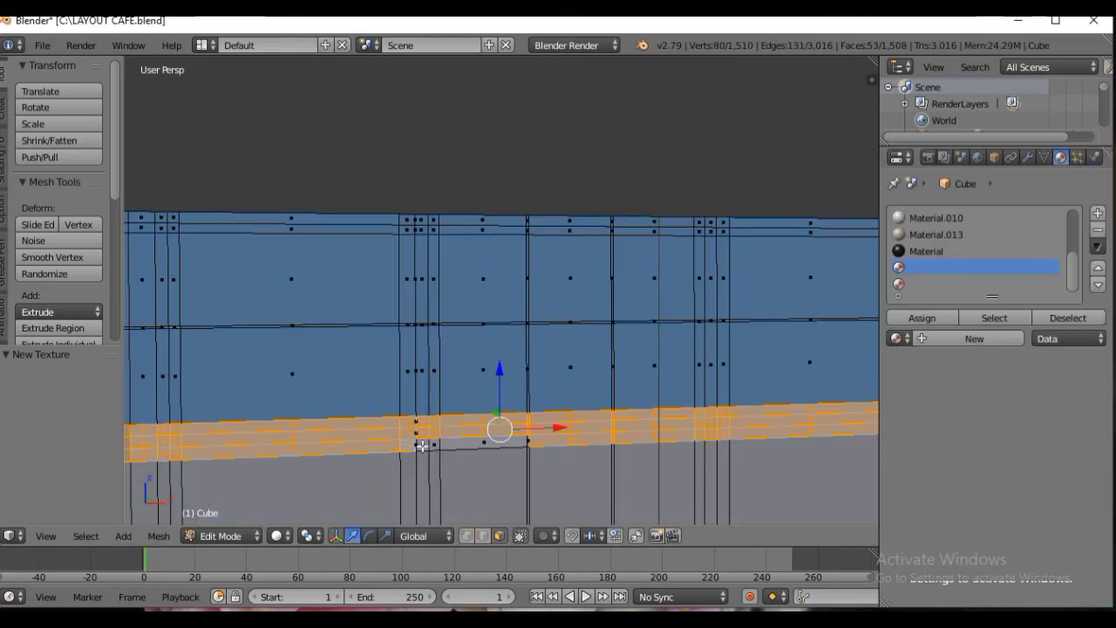
shift+right_click(458, 447)
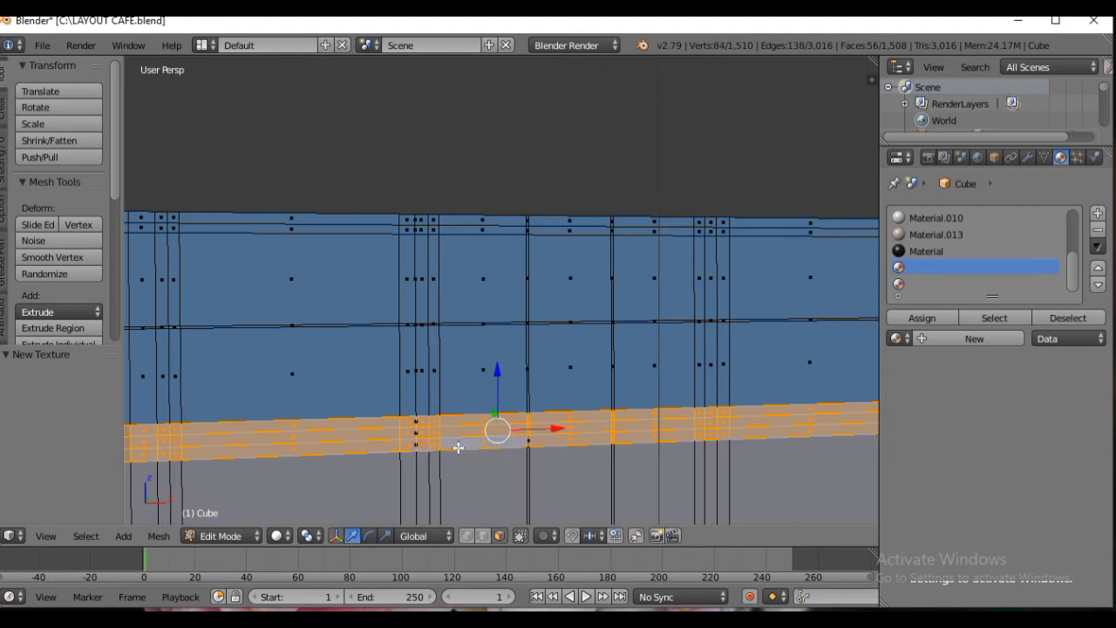
shift+right_click(532, 442)
shift+right_click(544, 442)
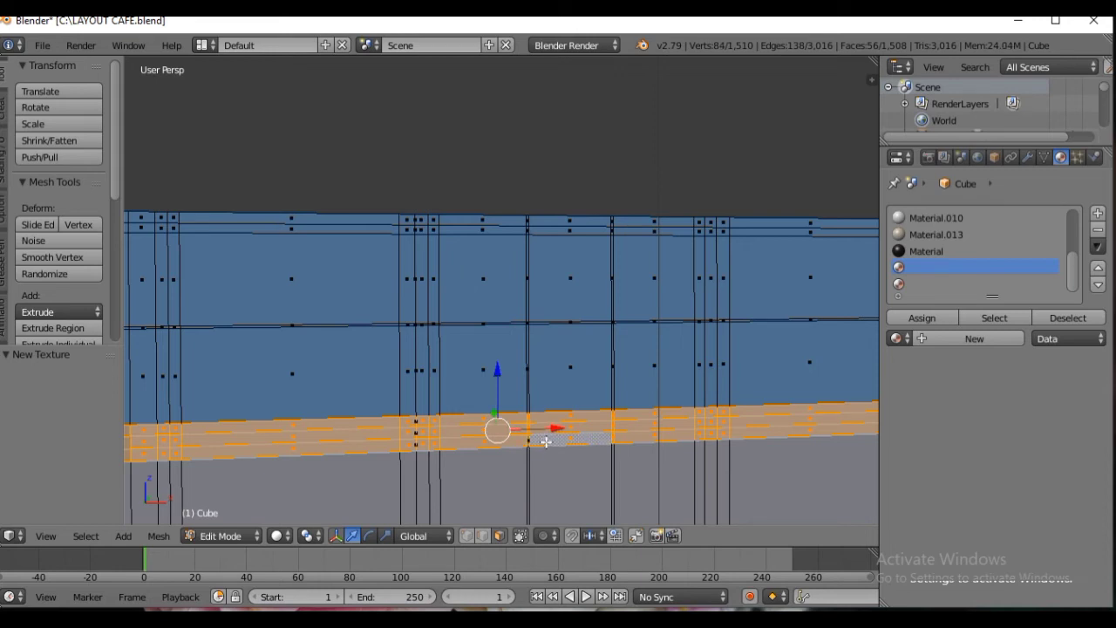
scroll(544, 442, up, 4)
scroll(553, 439, down, 10)
scroll(558, 434, down, 3)
scroll(610, 428, up, 6)
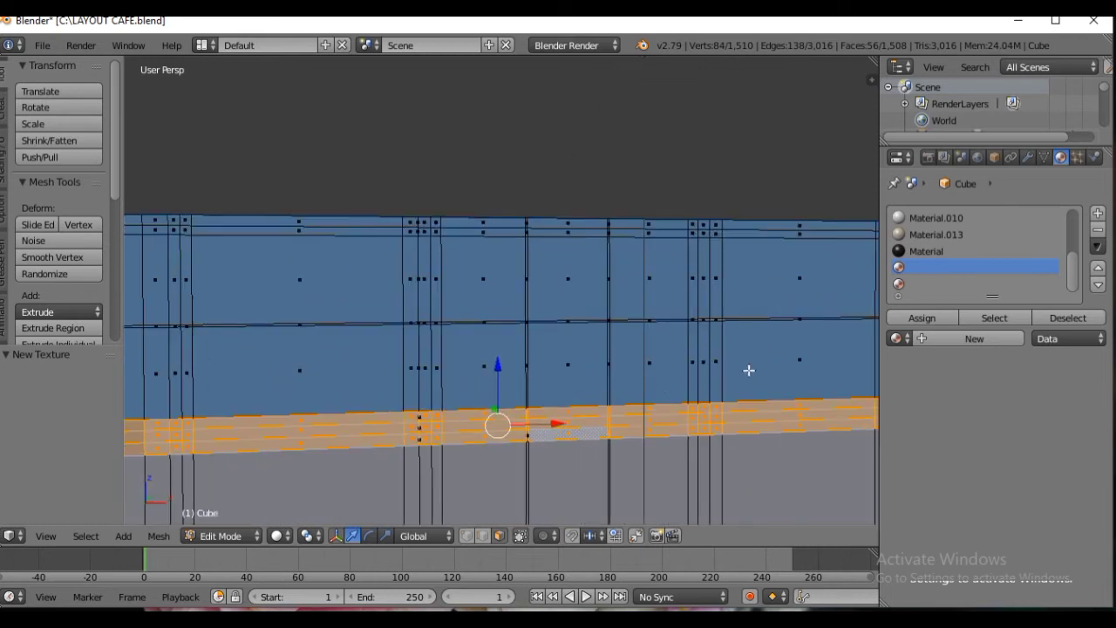
- Create a new material for the selected wall band and set its coffee-bean texture's Y mapping size to 3
click(928, 335)
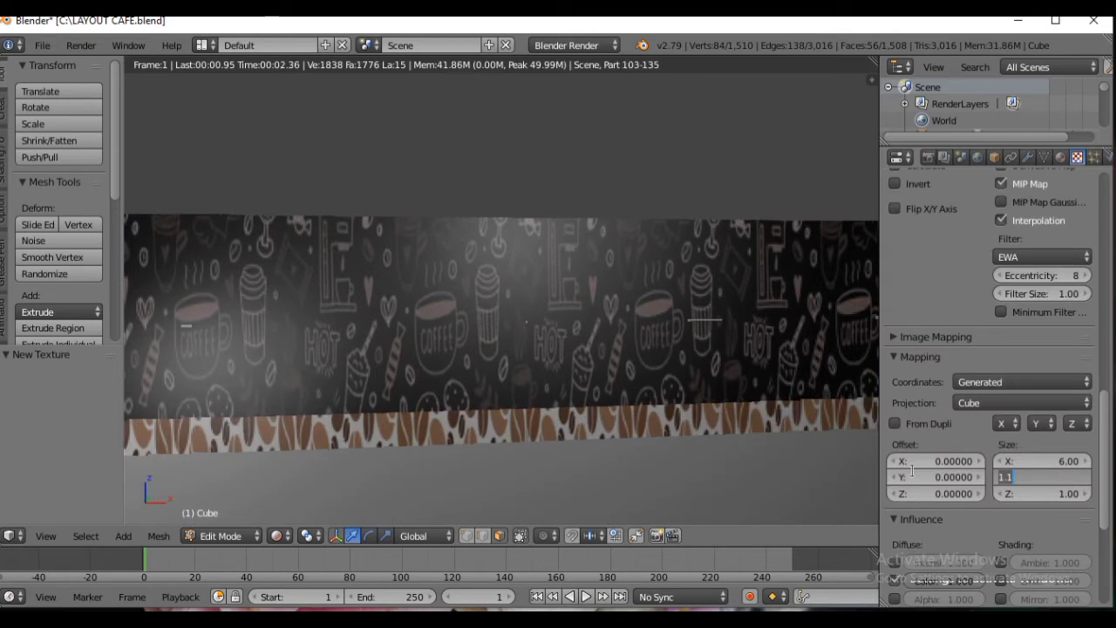
text(3)
key(Return)
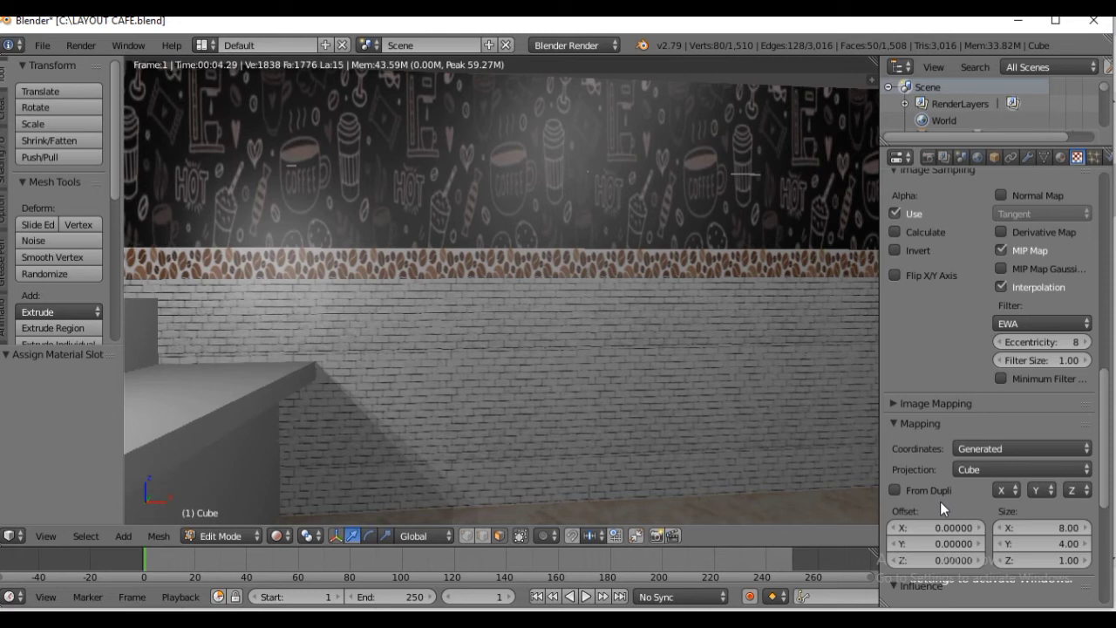
- Set the X mapping size of the lower wall's white brick texture to 6
click(1038, 525)
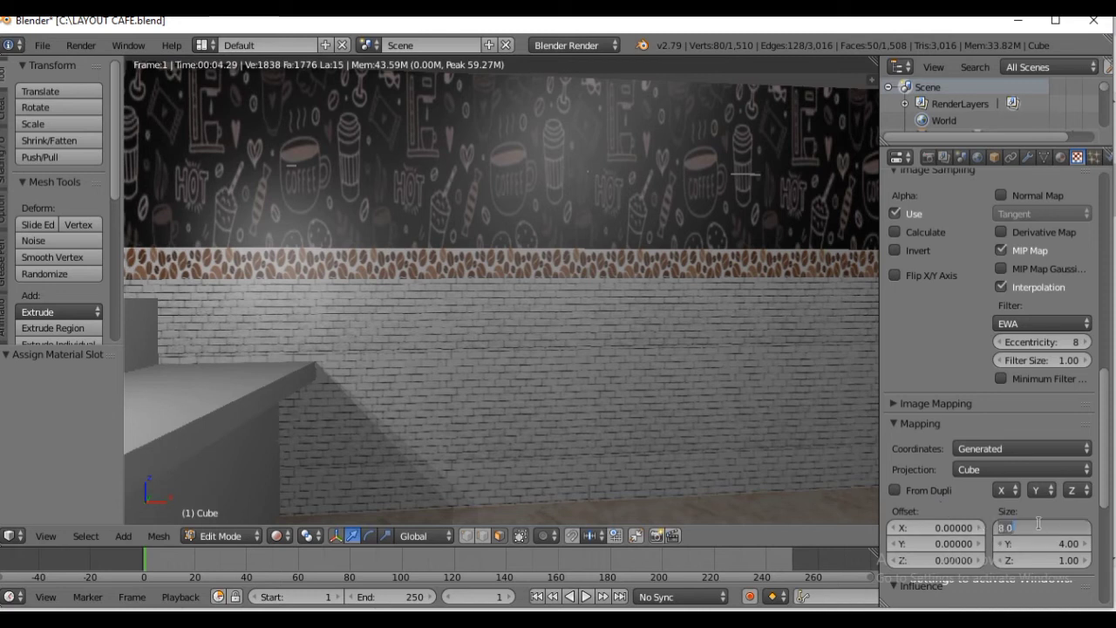
text(6)
key(Return)
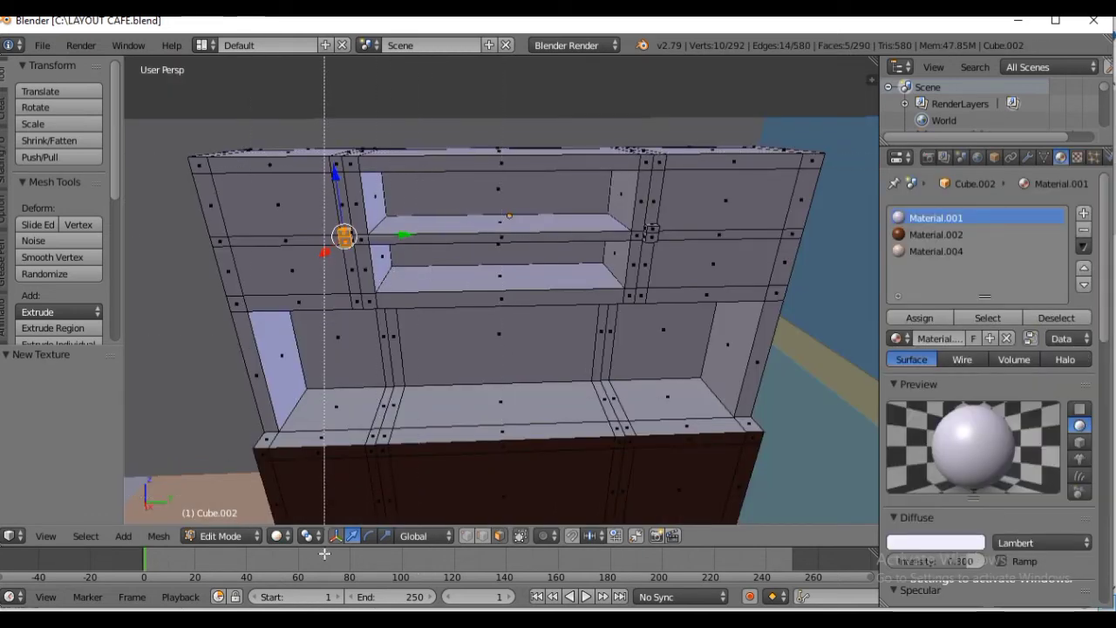
- Select the shelf unit's upper cabinet and frame faces and set their texture to Generated coordinates with Cube projection
click(491, 336)
key(Tab)
key(Tab)
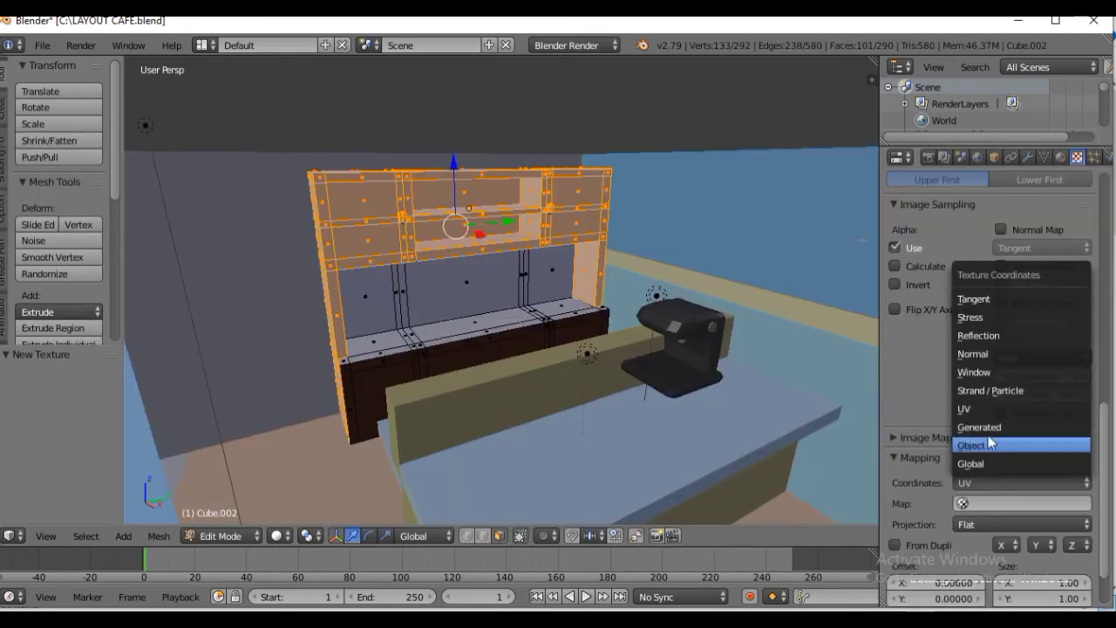
click(988, 428)
click(991, 504)
click(982, 467)
- Switch the viewport to Rendered shading and check the wood texture on the shelf unit
click(275, 536)
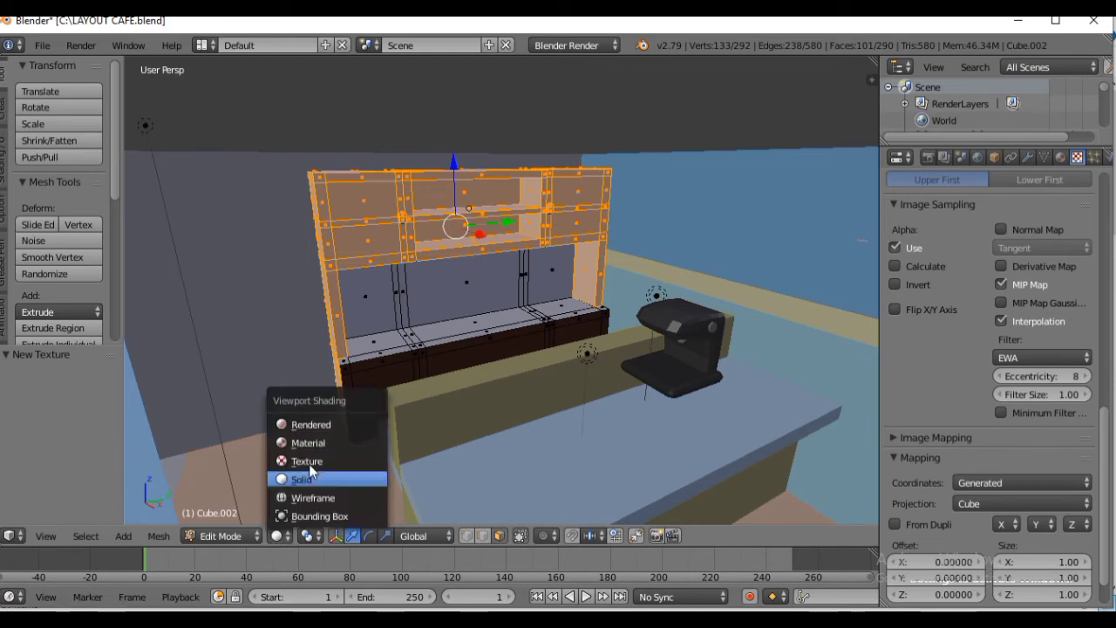
click(312, 428)
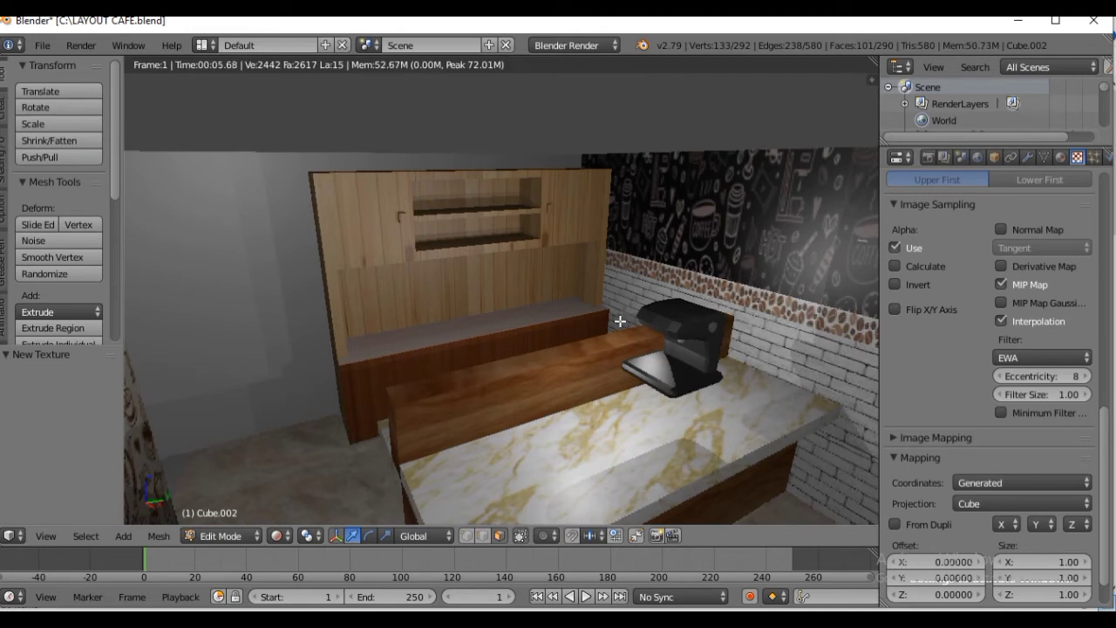
scroll(620, 321, up, 2)
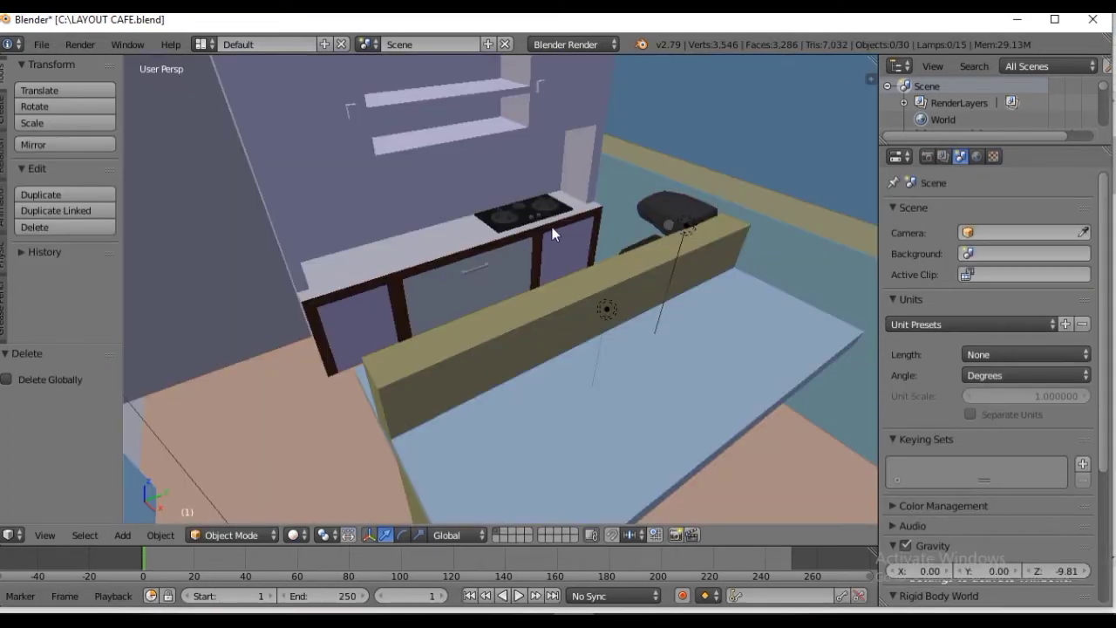
- Examine the lower cabinets and stove up close in Rendered shading, and return to Solid shading
scroll(552, 228, up, 3)
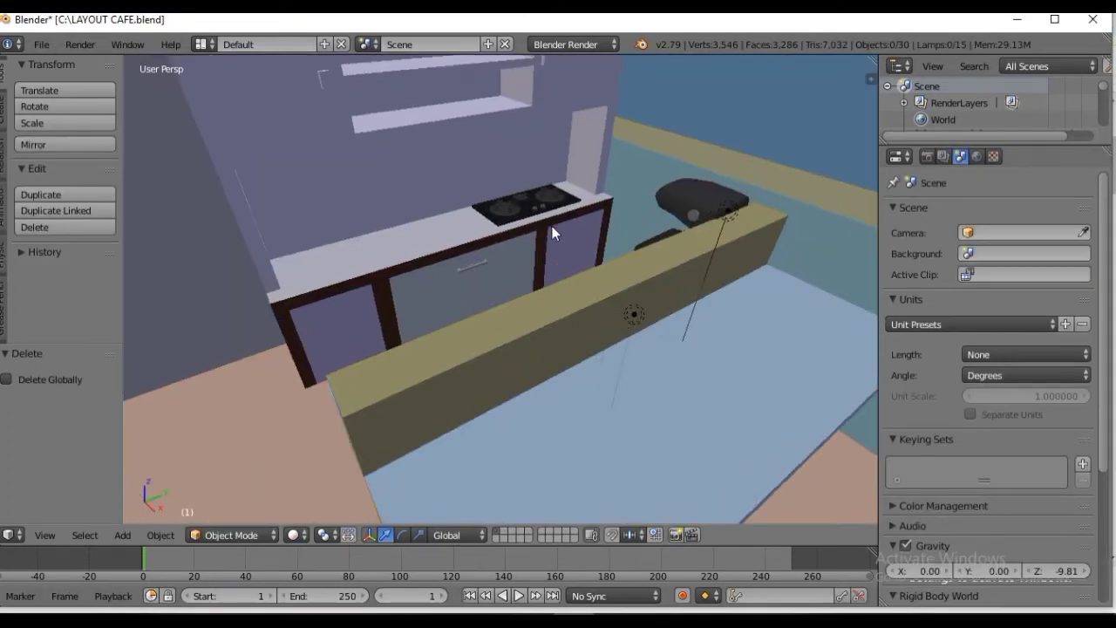
scroll(552, 229, up, 1)
click(294, 539)
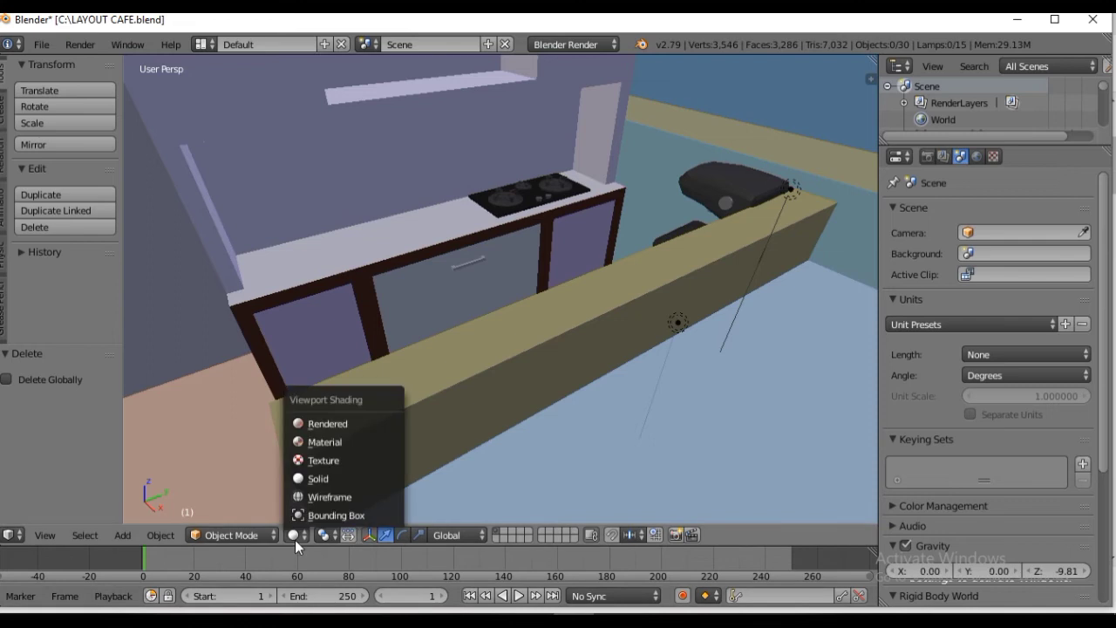
click(320, 423)
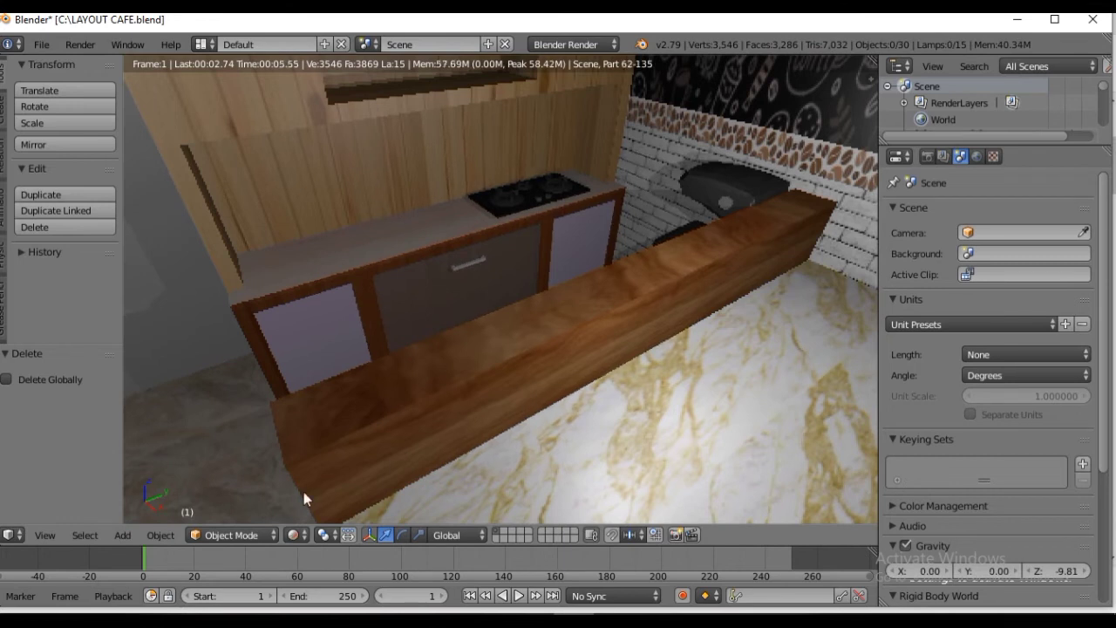
click(293, 535)
click(319, 474)
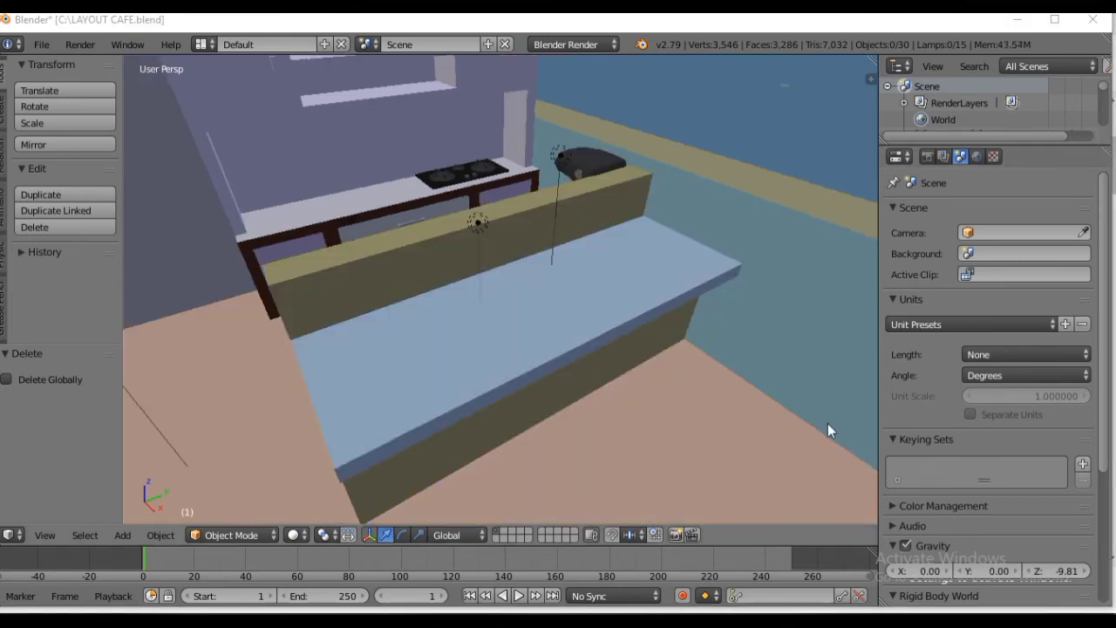
- Look over the counter area, consult the café chair reference images in the browser, and return to Blender
middle_drag(828, 423, 779, 374)
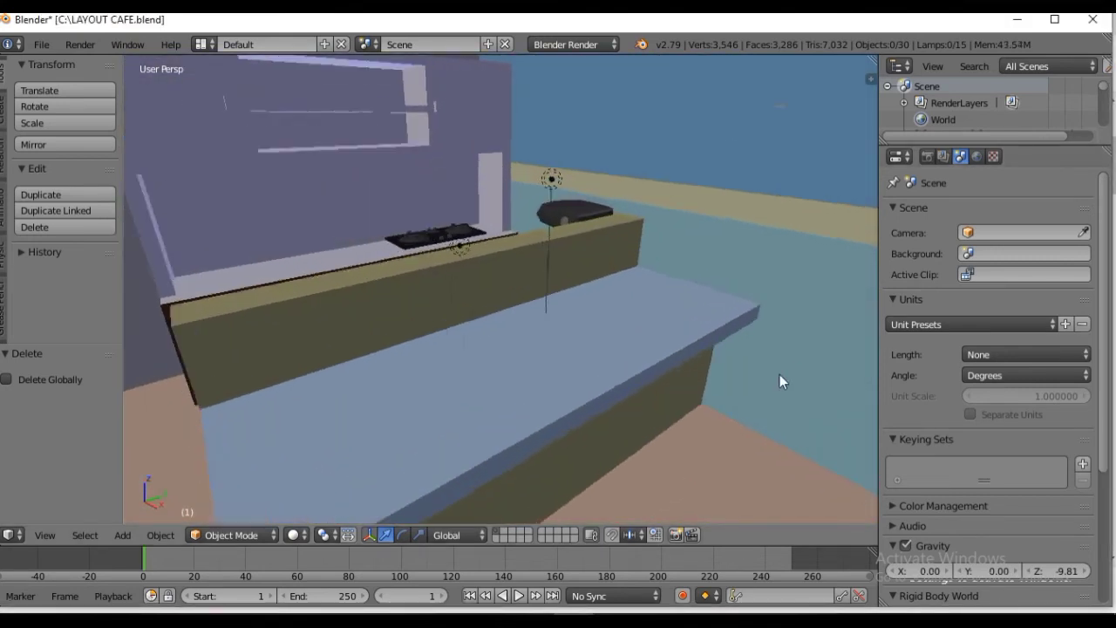
scroll(780, 376, down, 2)
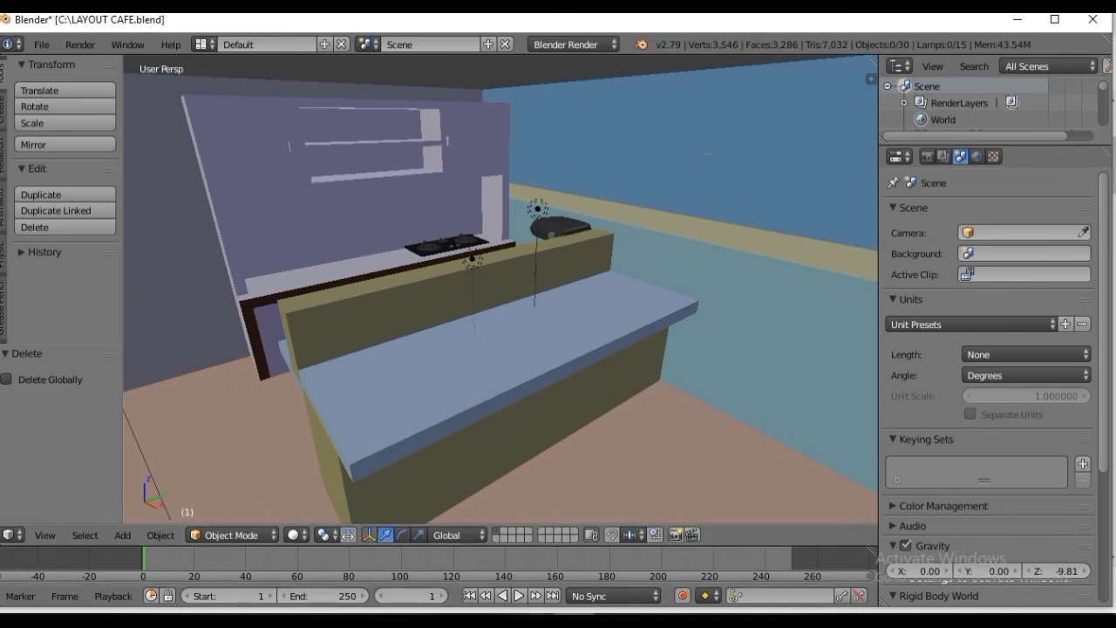
click(534, 620)
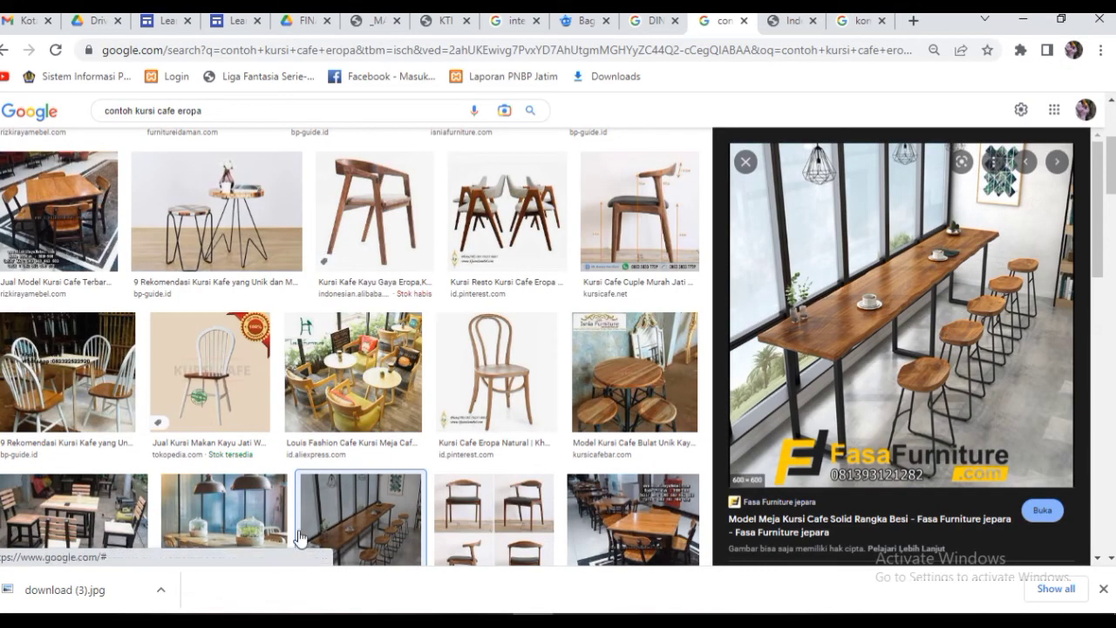
click(574, 620)
- Add a cube mesh and move it about 13.4 units along negative X toward the counter
key(shift+a)
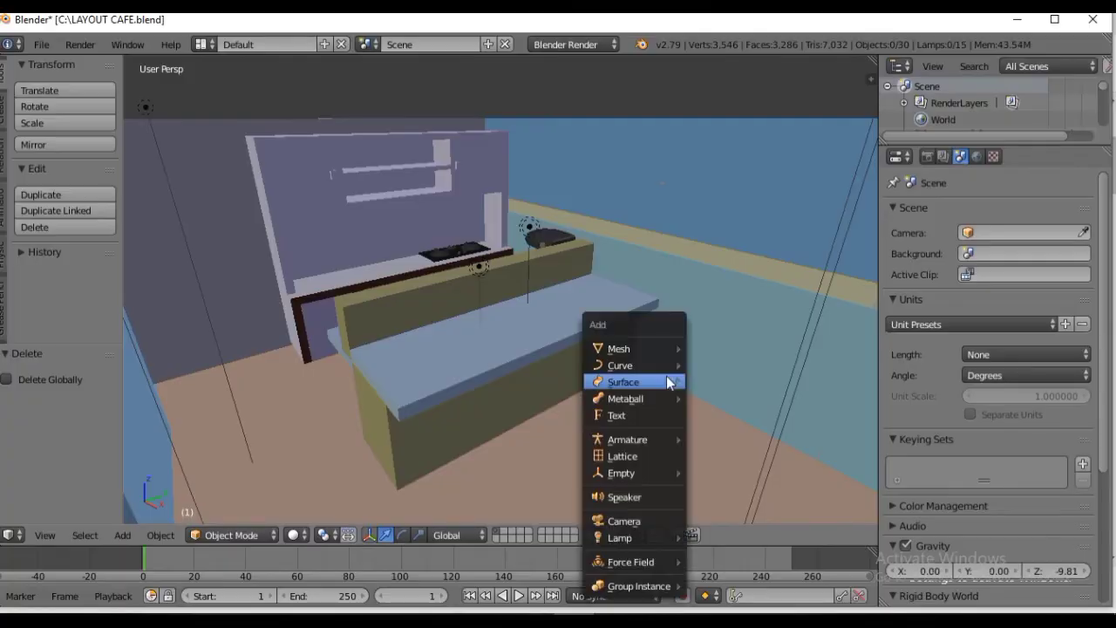
mouse_move(668, 350)
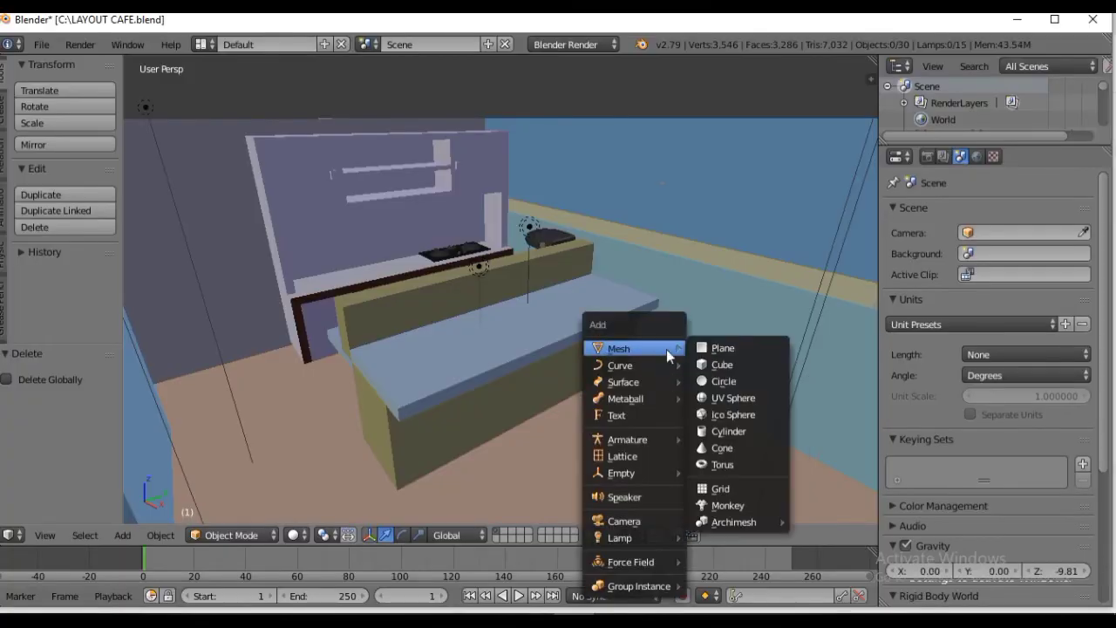
click(729, 365)
scroll(635, 380, down, 8)
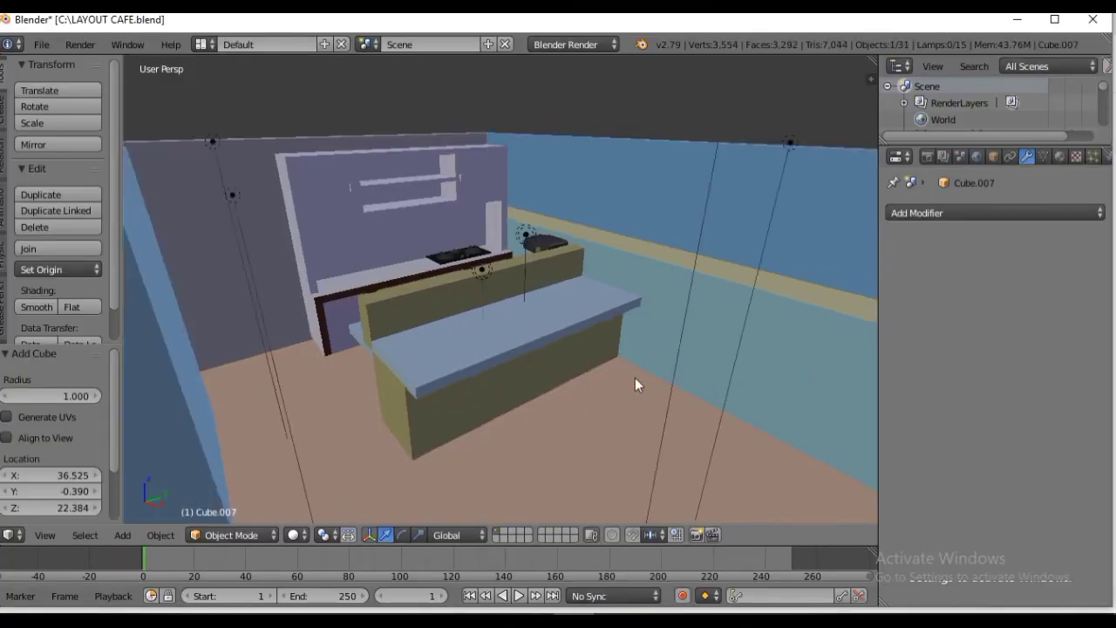
drag(794, 339, 616, 243)
scroll(614, 242, up, 5)
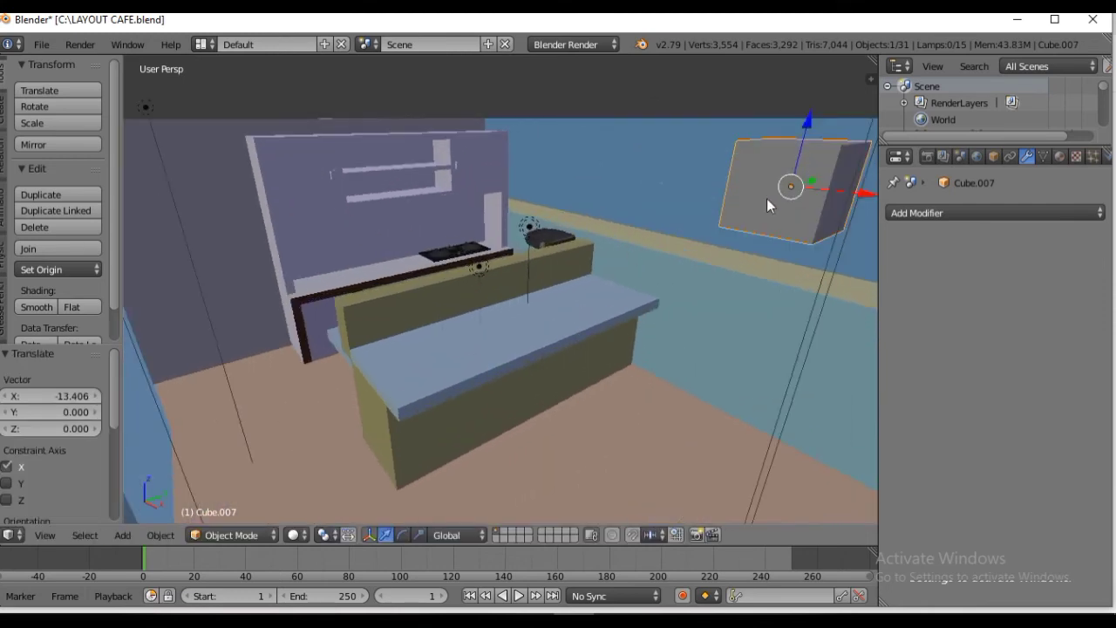
- Lower the cube to the floor and move it about 3.1 and 1.1 units along negative X in front of the counter
drag(796, 116, 743, 392)
drag(791, 487, 696, 446)
scroll(735, 483, up, 1)
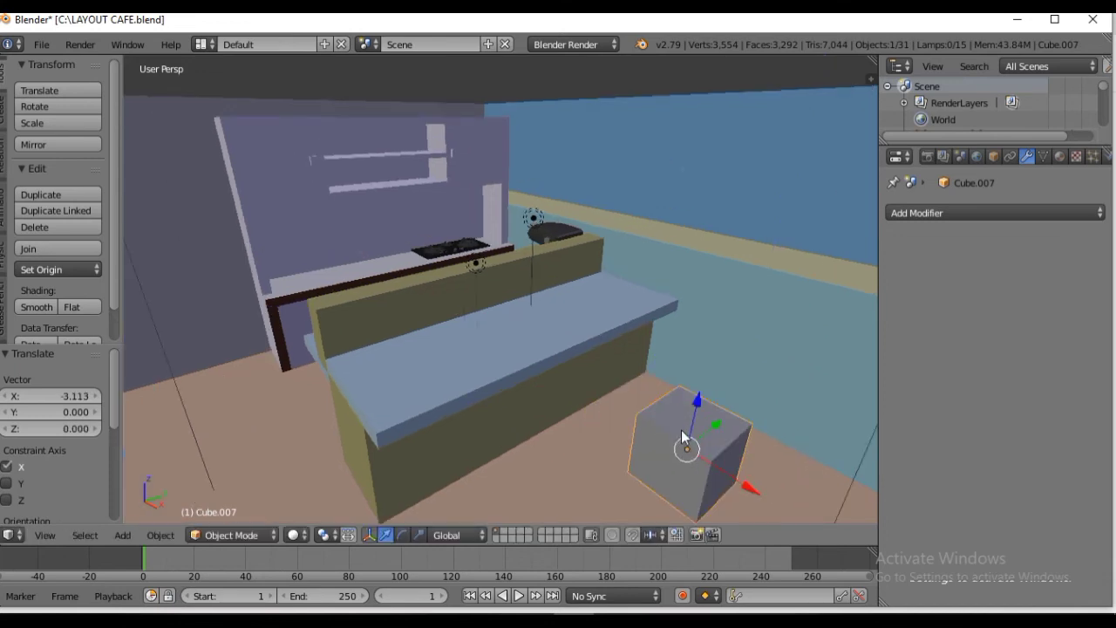
drag(752, 493, 704, 451)
middle_drag(705, 450, 668, 435)
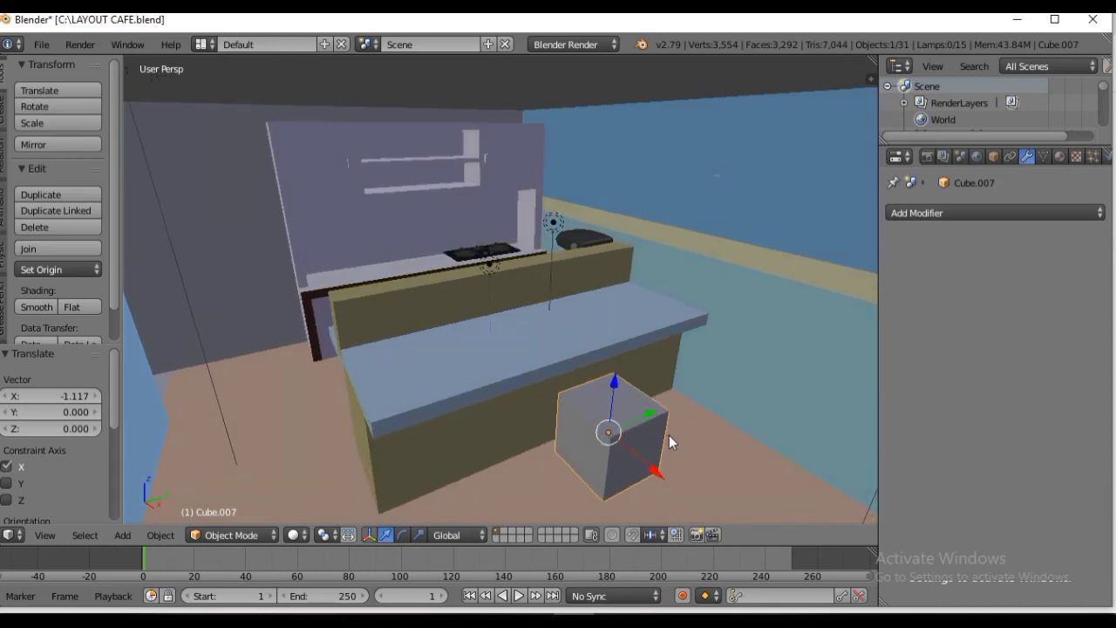
- Flatten the cube into a slab, scale it by about 1.3 along Y, and open the stool reference image download (3).jpg
click(418, 535)
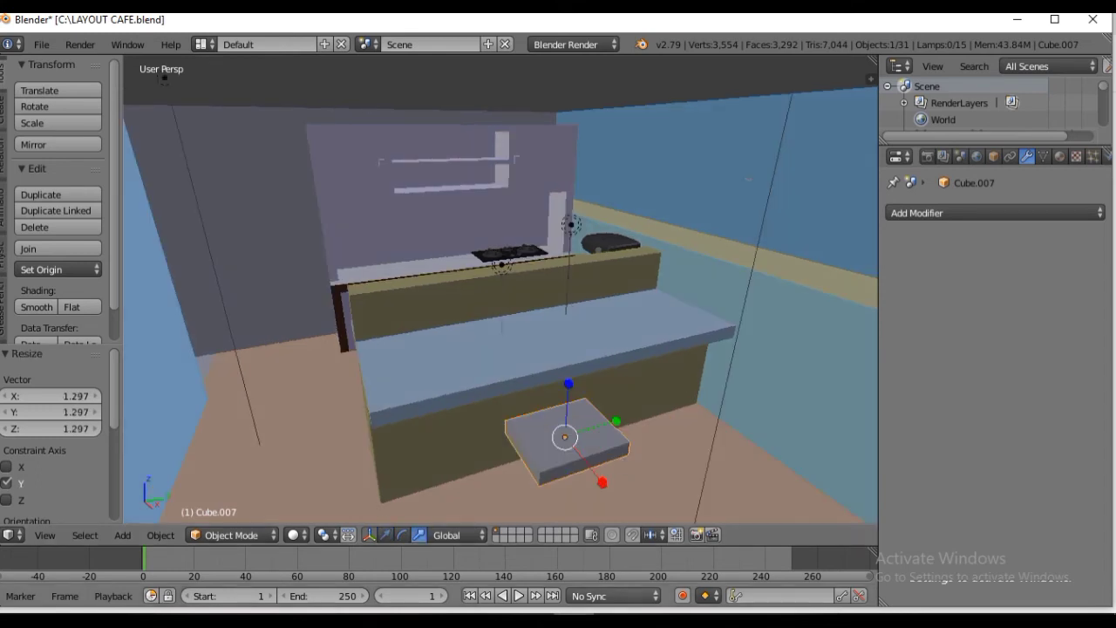
click(615, 620)
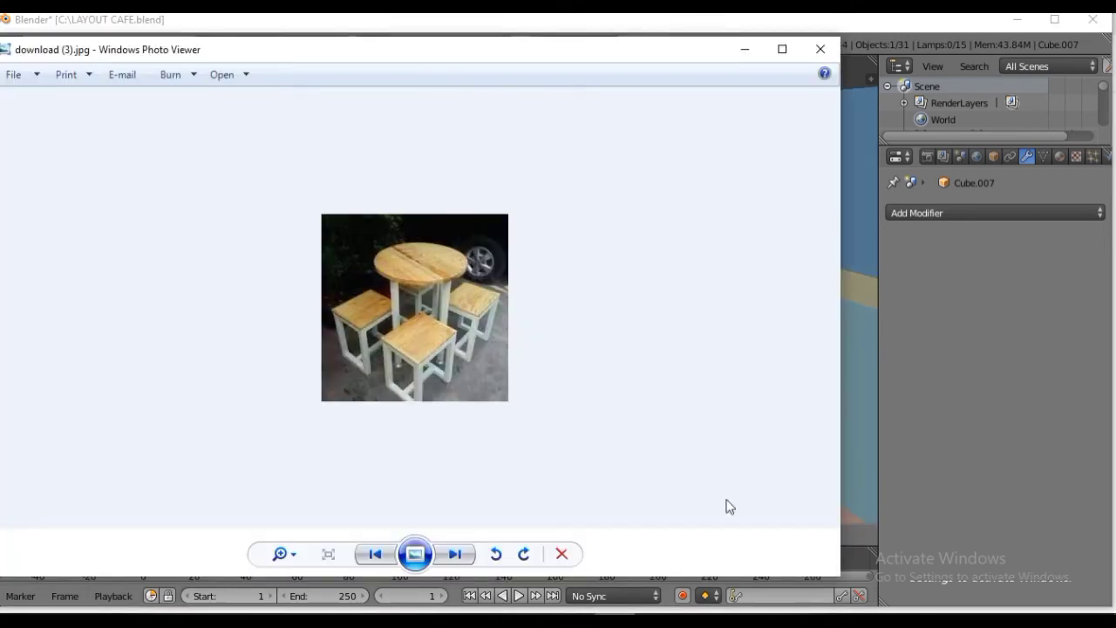
- Return to Blender and add an edge loop to the slab parallel to and near one of its Y ends
click(850, 351)
scroll(630, 440, up, 1)
scroll(630, 441, down, 1)
middle_drag(629, 469, 642, 455)
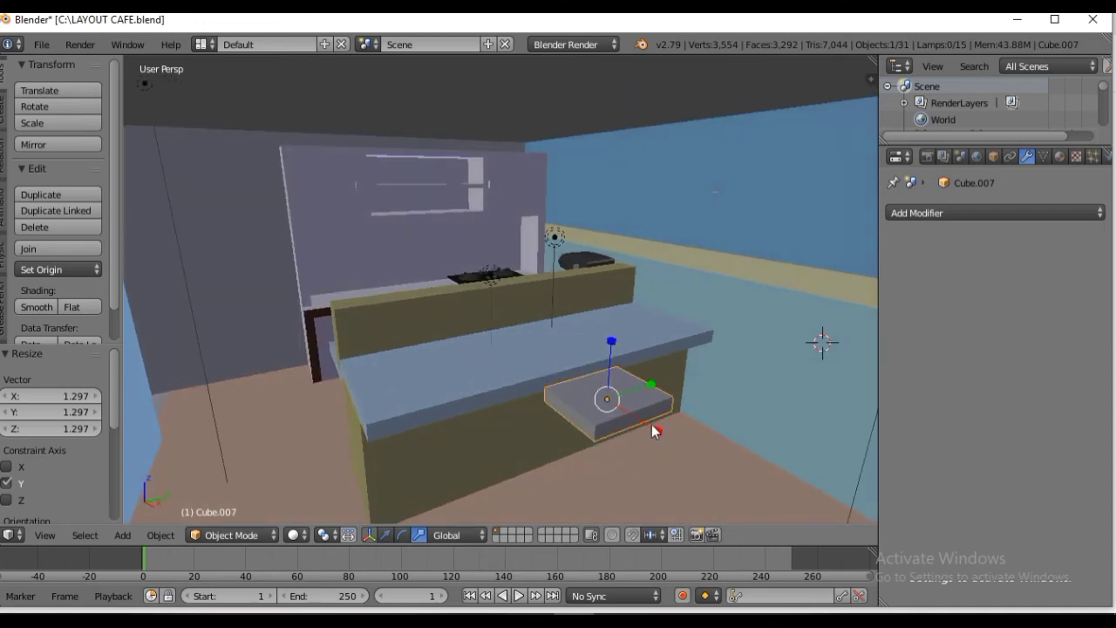
key(Tab)
scroll(646, 393, up, 1)
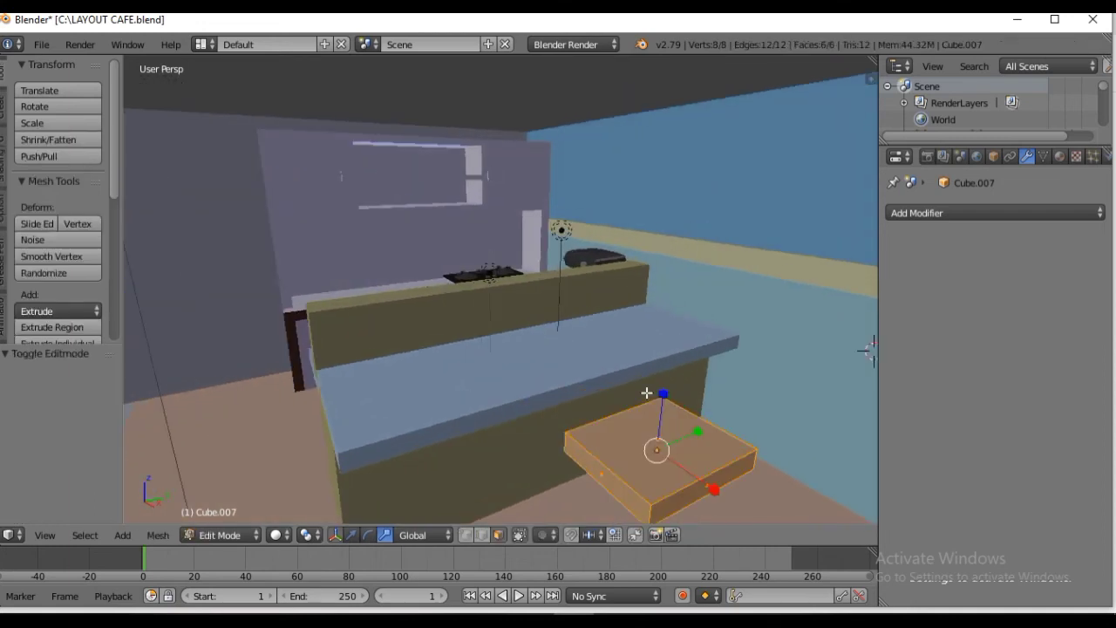
key(ctrl+r)
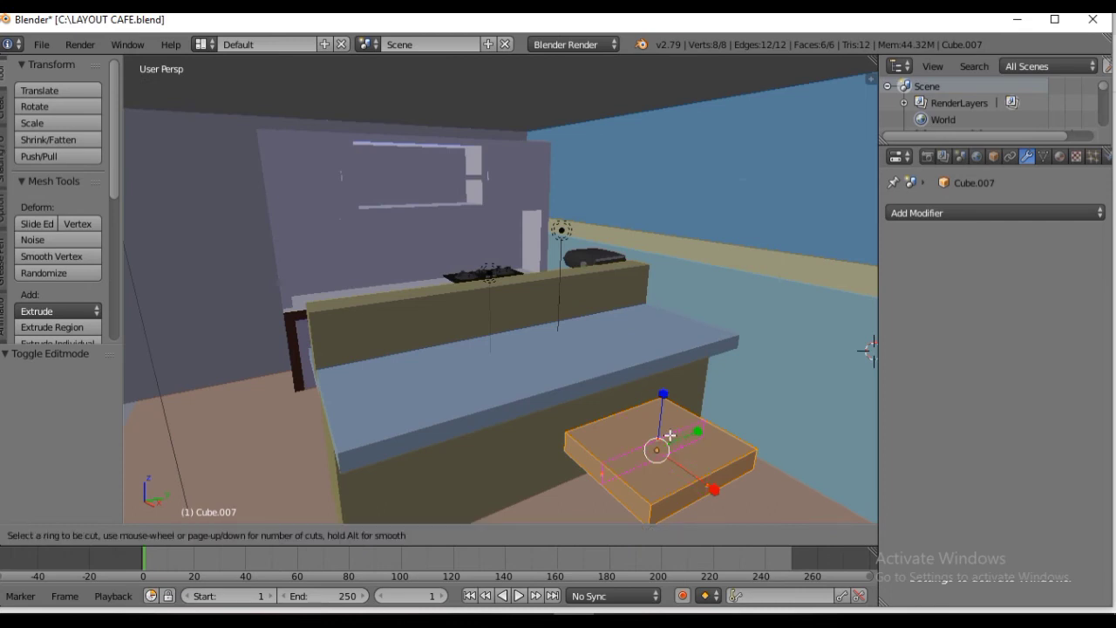
click(671, 453)
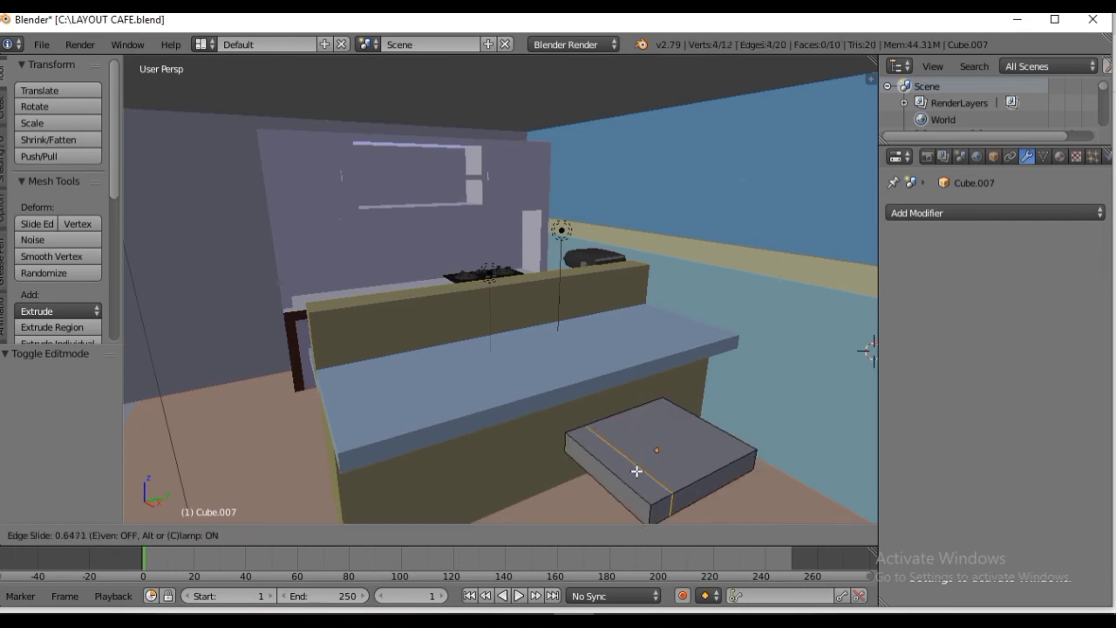
click(637, 471)
- Add an edge loop near the slab's opposite Y end and another across it near the front edge
middle_drag(675, 443, 630, 394)
key(ctrl+r)
click(631, 383)
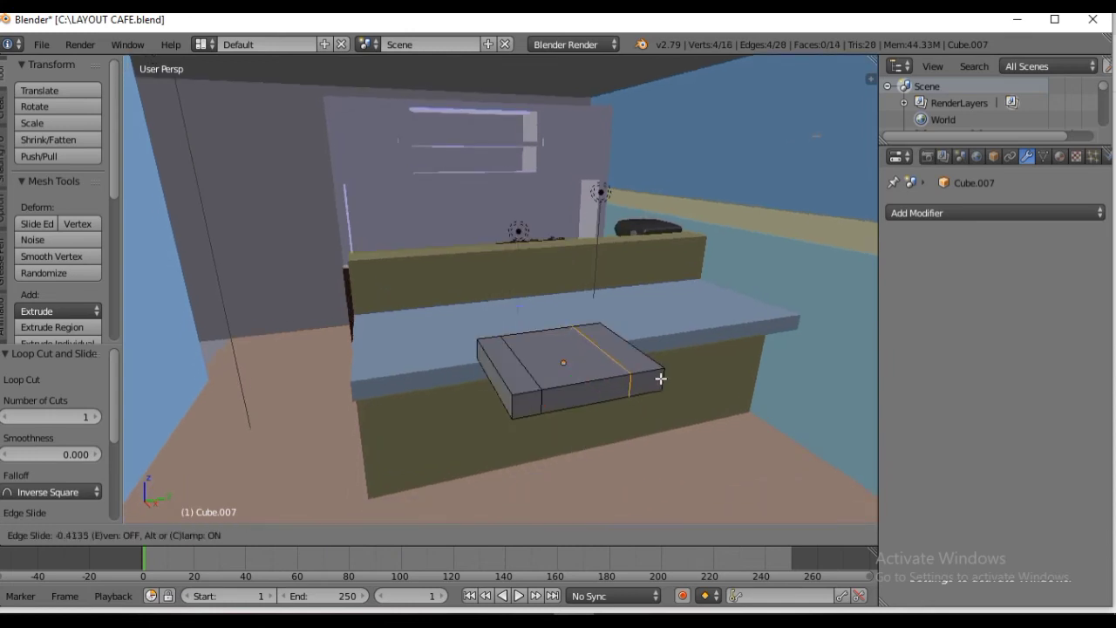
click(661, 378)
middle_drag(661, 378, 631, 382)
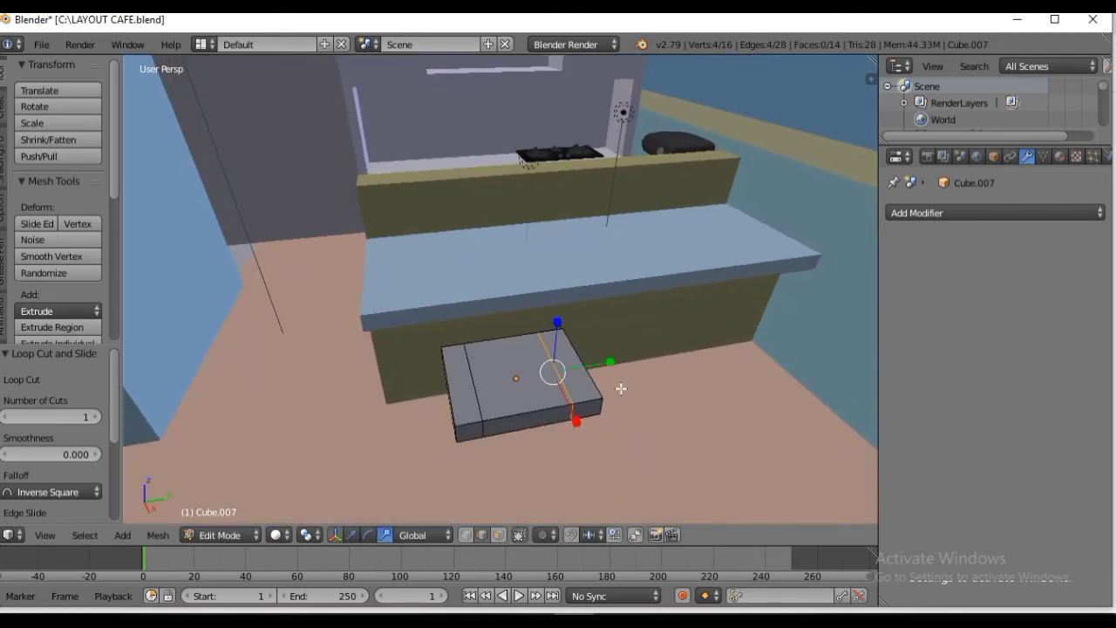
key(ctrl+r)
click(474, 400)
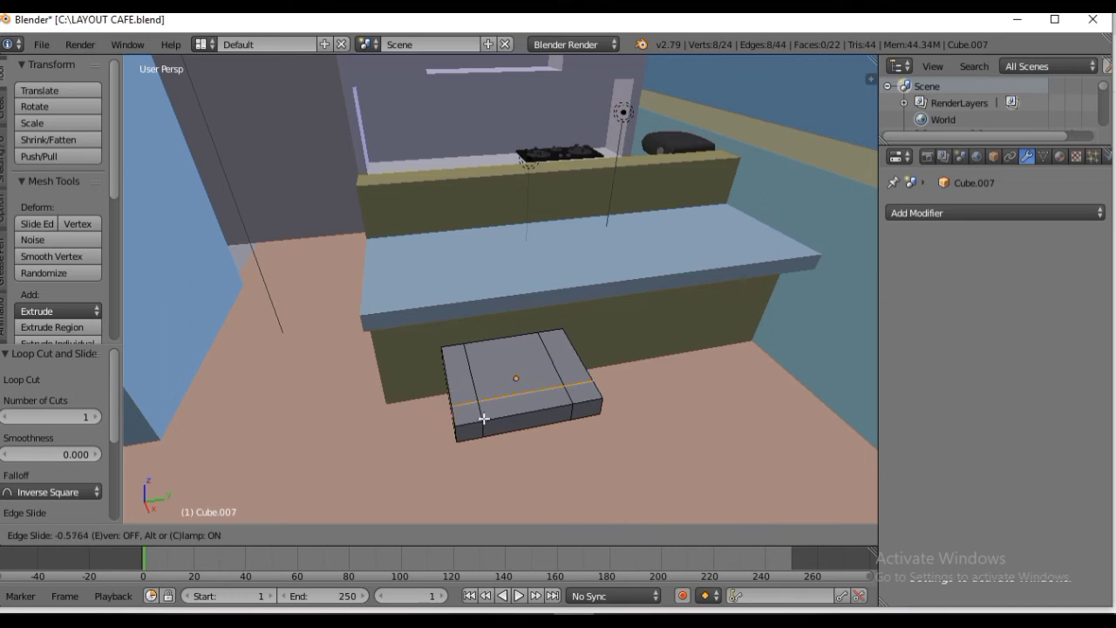
click(484, 419)
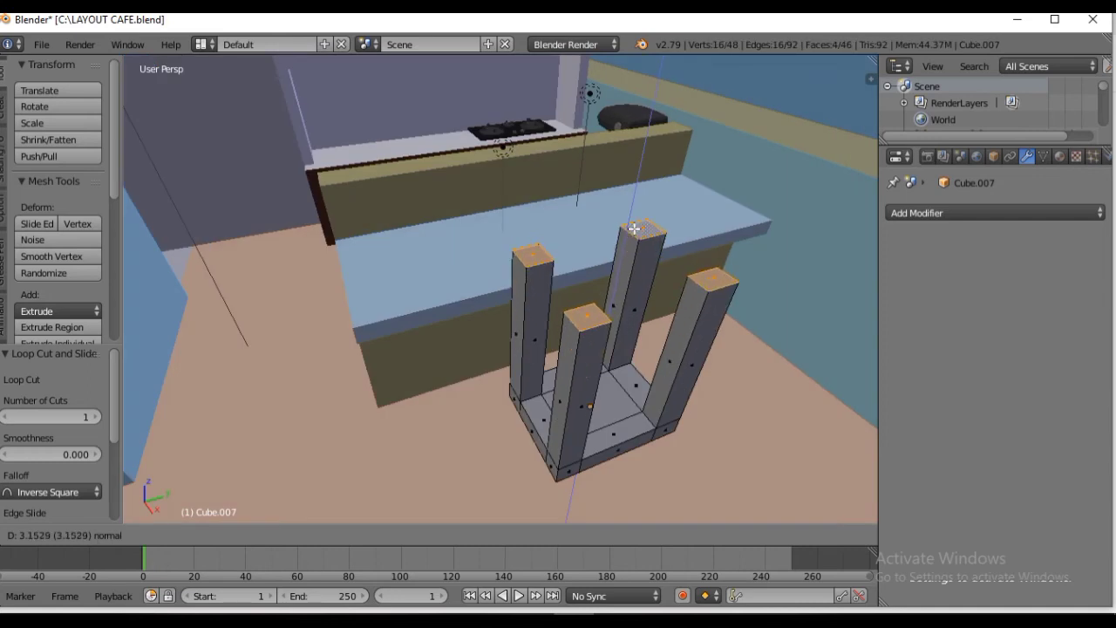
- Extrude the slab's four corner faces about 3.15, then 0.4 and once more as legs, joined by cross rails about 1.6 long
click(633, 228)
key(e)
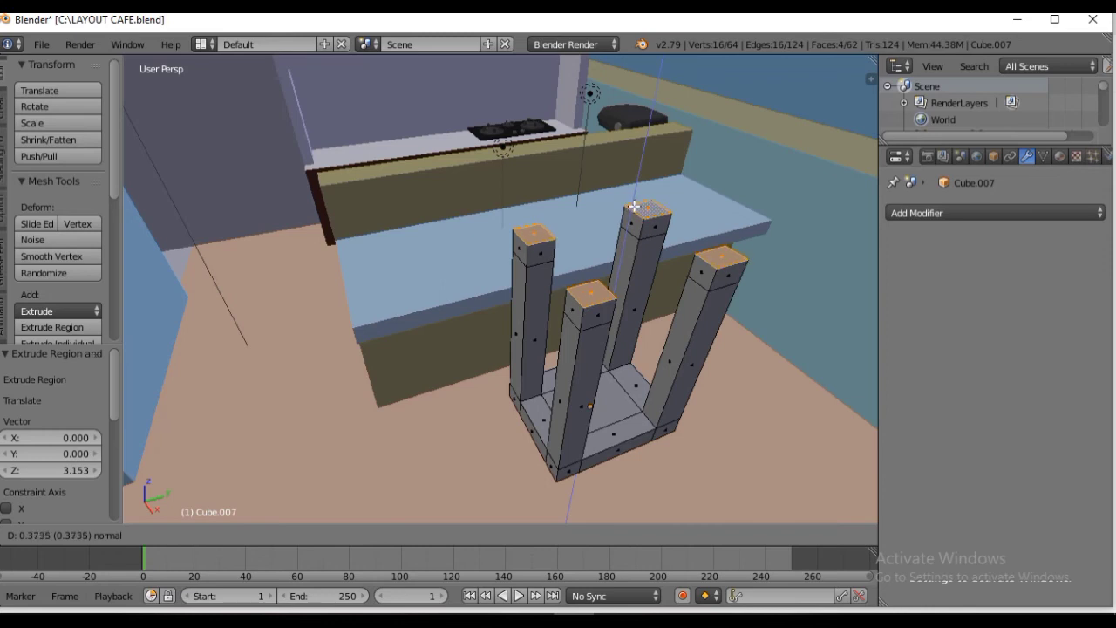
click(634, 208)
key(e)
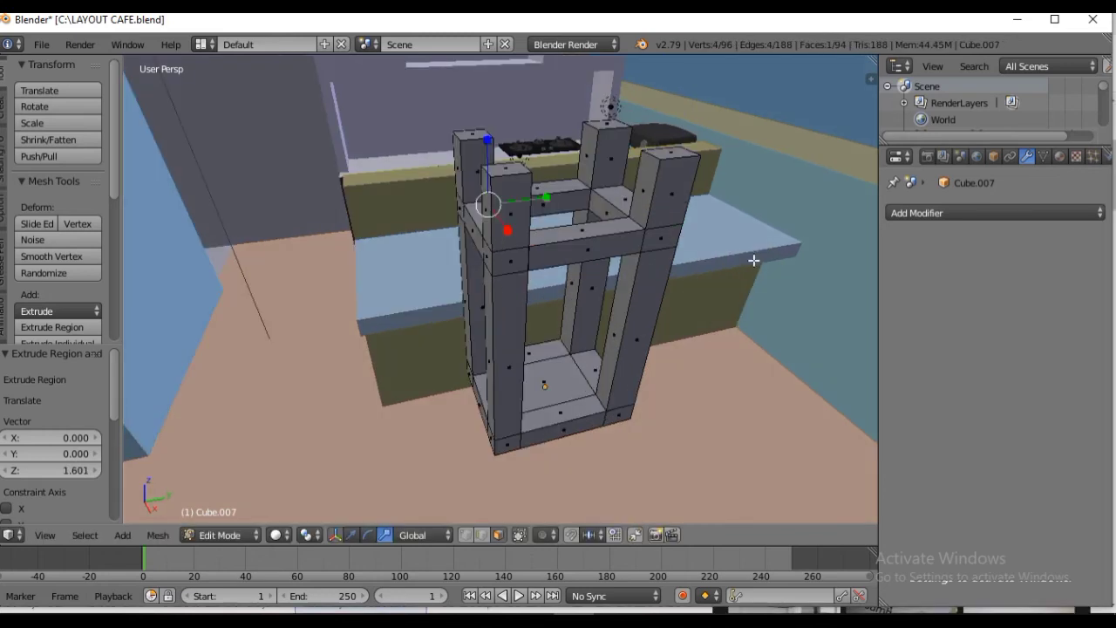
- Turn the whole stool upright by rotating it about -181° around the global X axis
key(Tab)
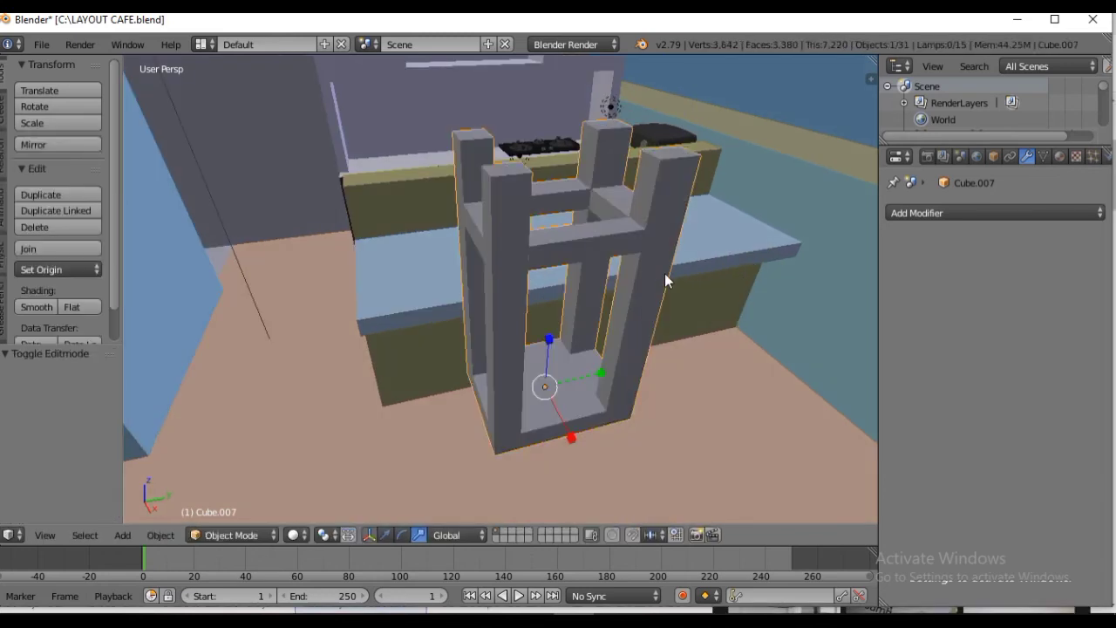
key(r)
key(x)
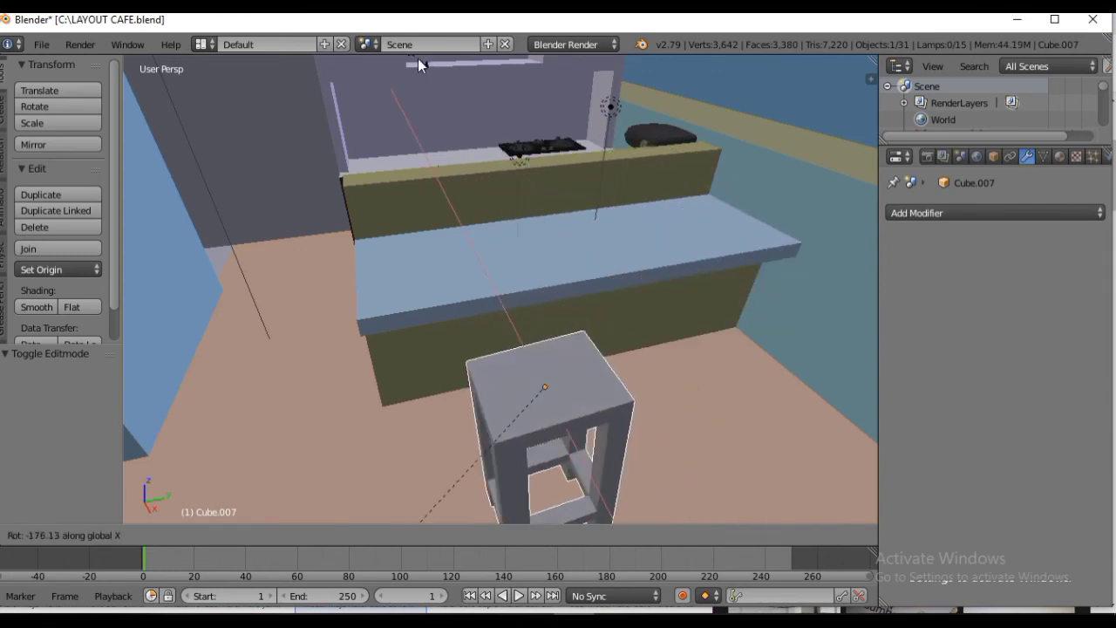
click(413, 508)
middle_drag(413, 508, 598, 364)
scroll(573, 366, up, 3)
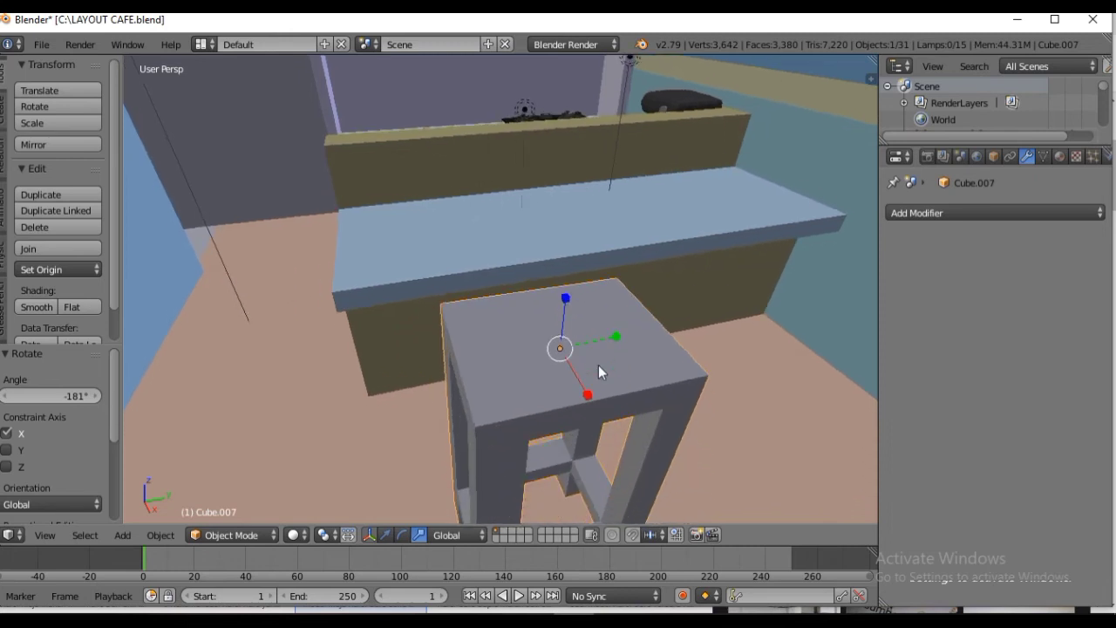
- Try to extrude the three top faces along the seat's counter-side edge upward by about 1.0 as a backrest
key(Tab)
shift+right_click(473, 307)
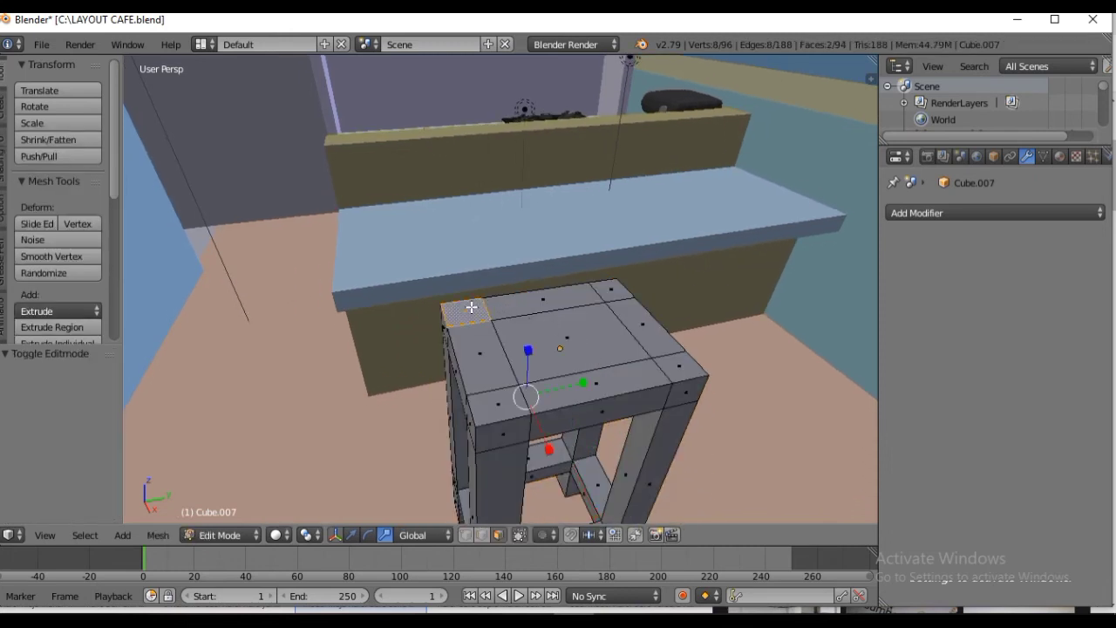
shift+right_click(532, 307)
shift+right_click(606, 286)
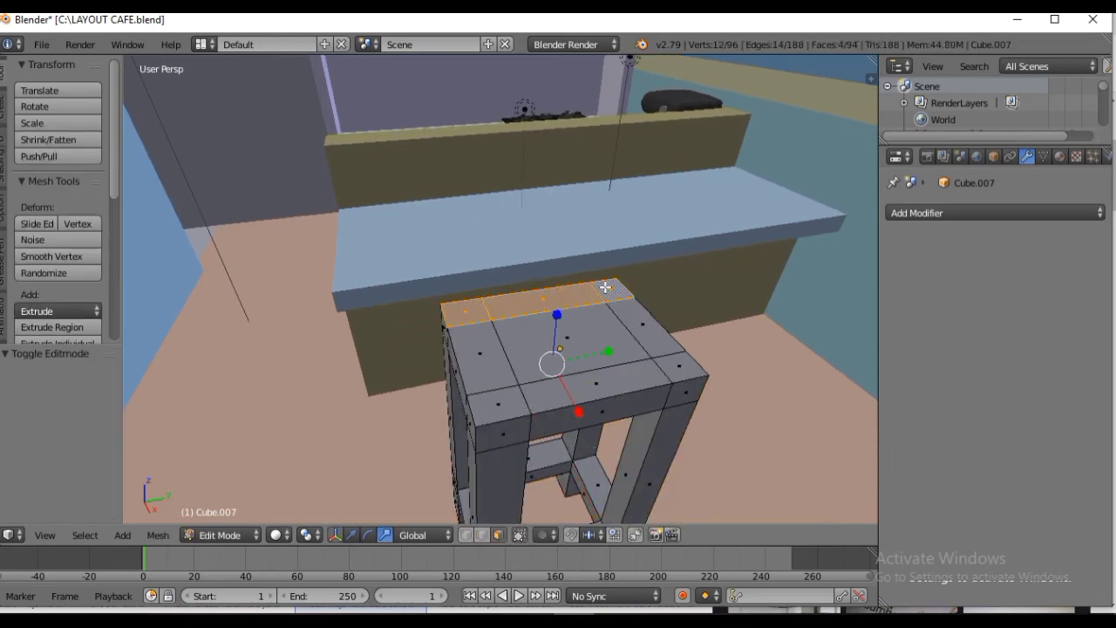
key(e)
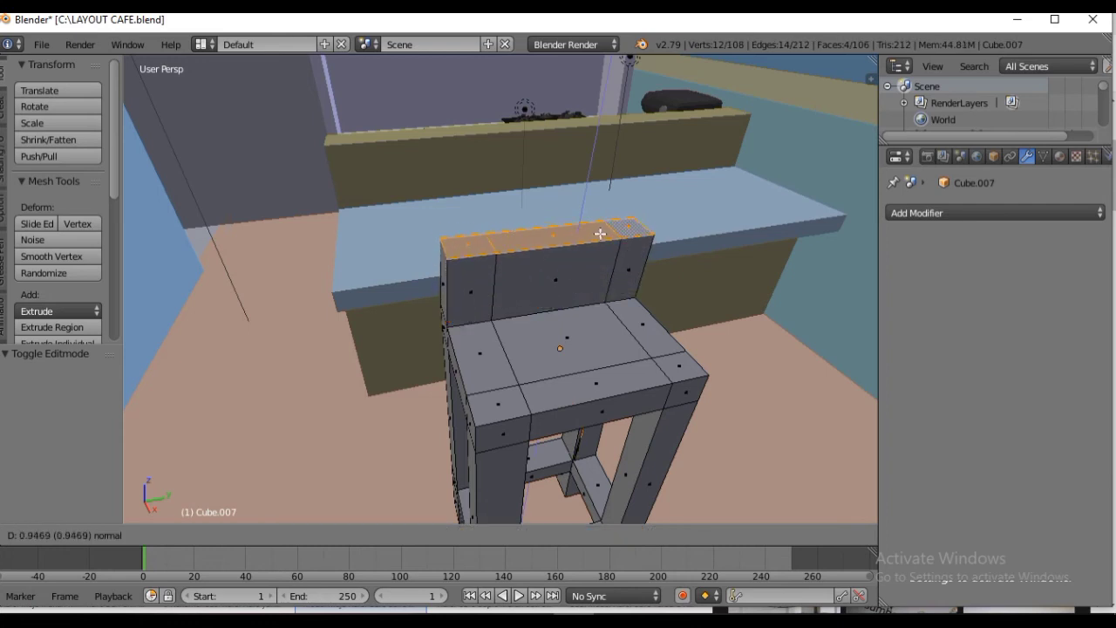
click(602, 230)
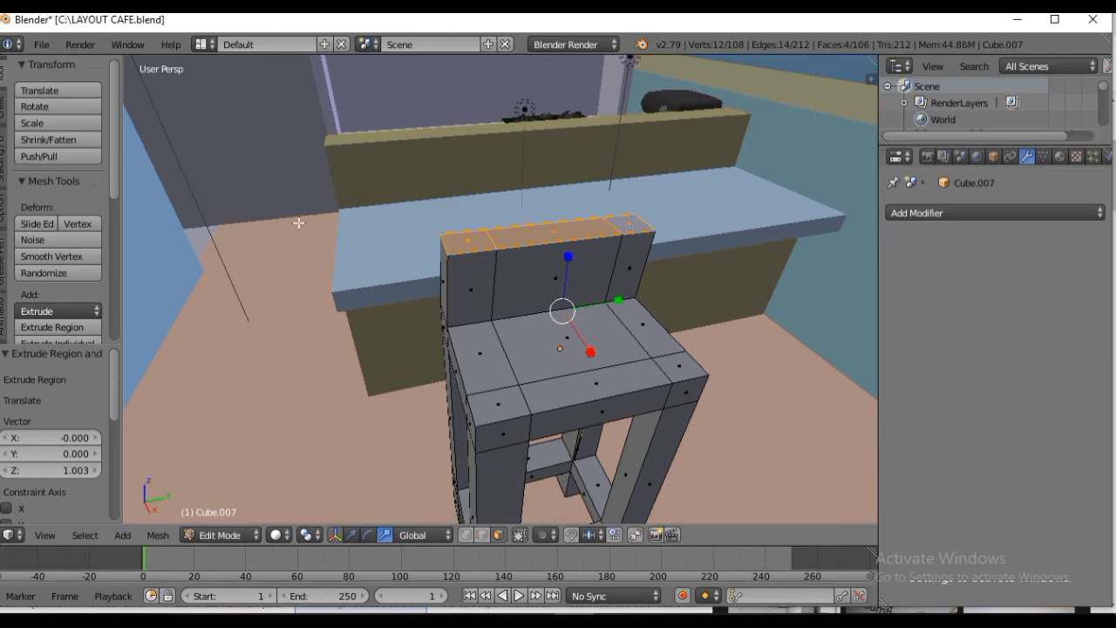
- Extrude the two end faces of the backrest edge upward into posts, joined by a rail about 1.59 long
right_click(472, 242)
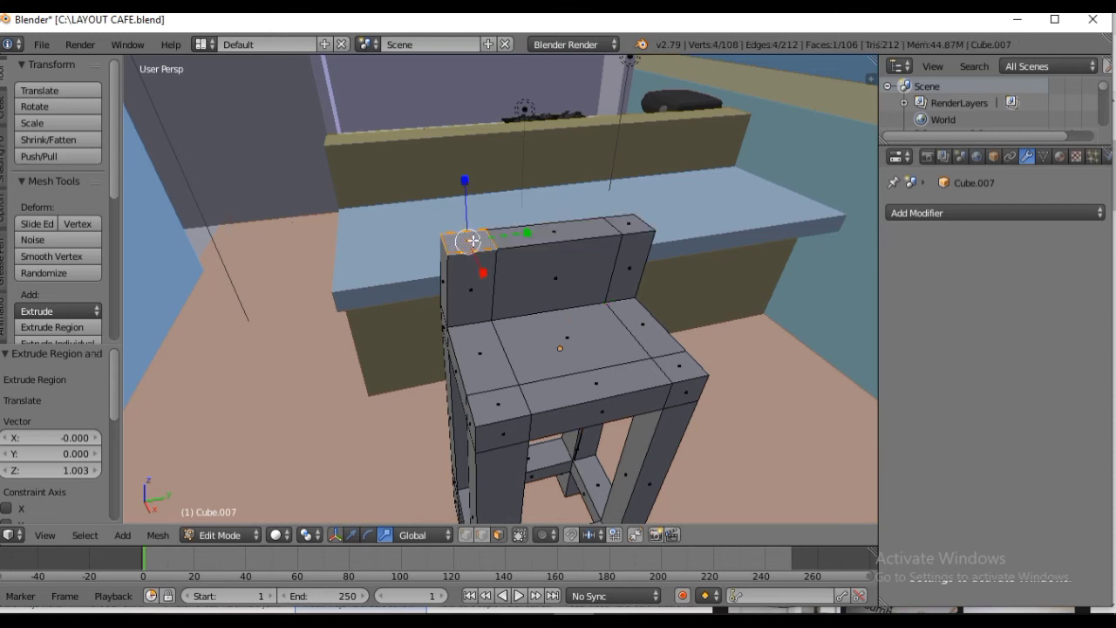
shift+right_click(630, 219)
key(e)
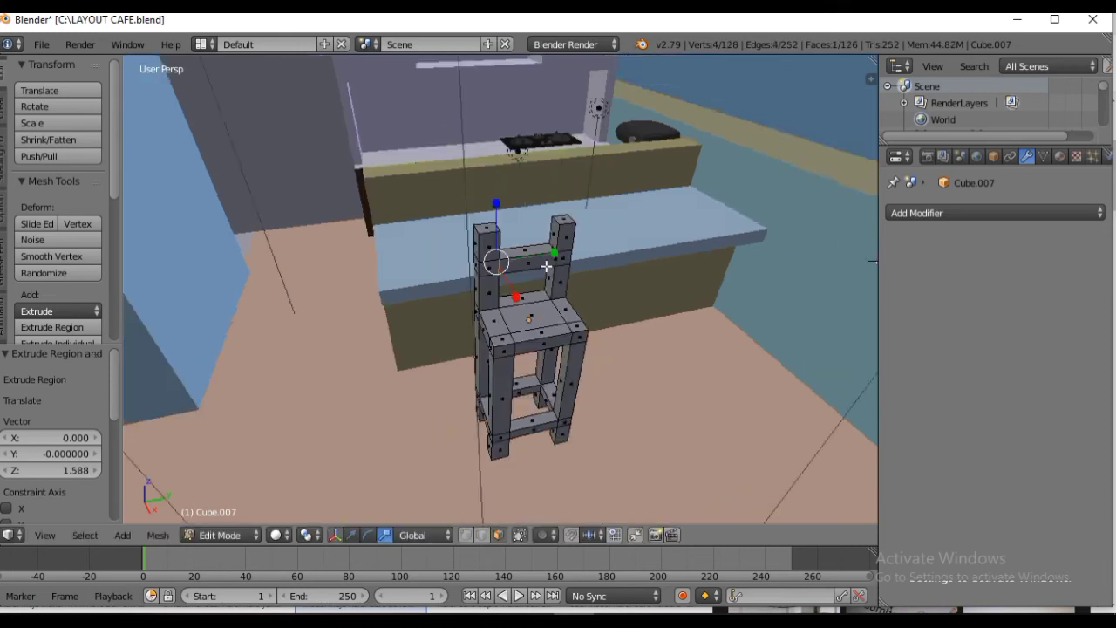
- Add an edge loop around one backrest post near its upper end
scroll(546, 269, up, 2)
scroll(545, 270, up, 1)
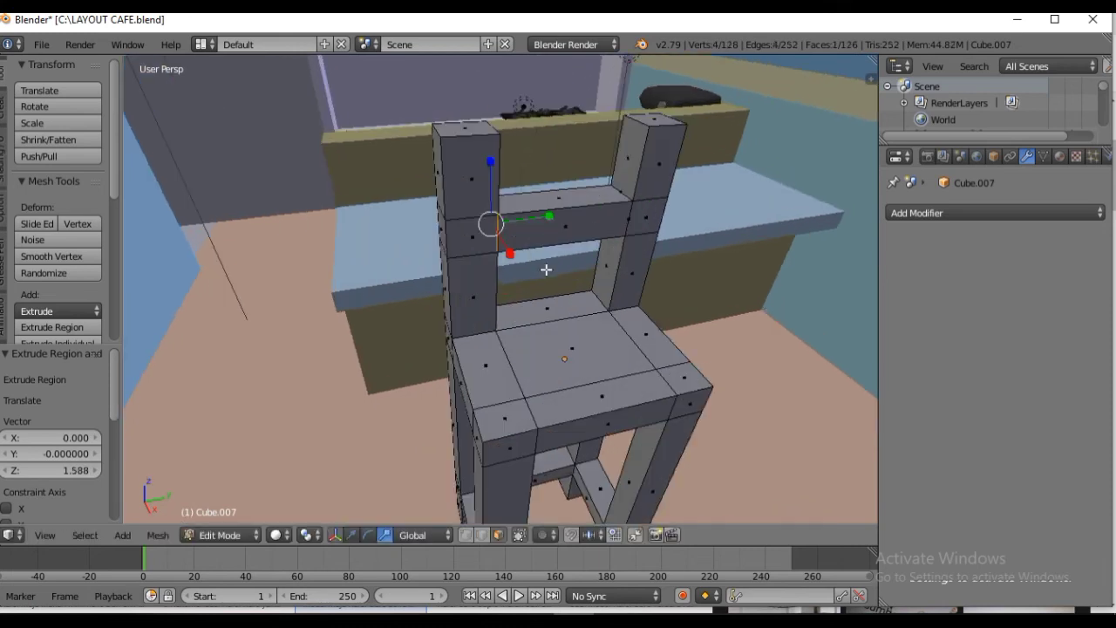
key(ctrl+r)
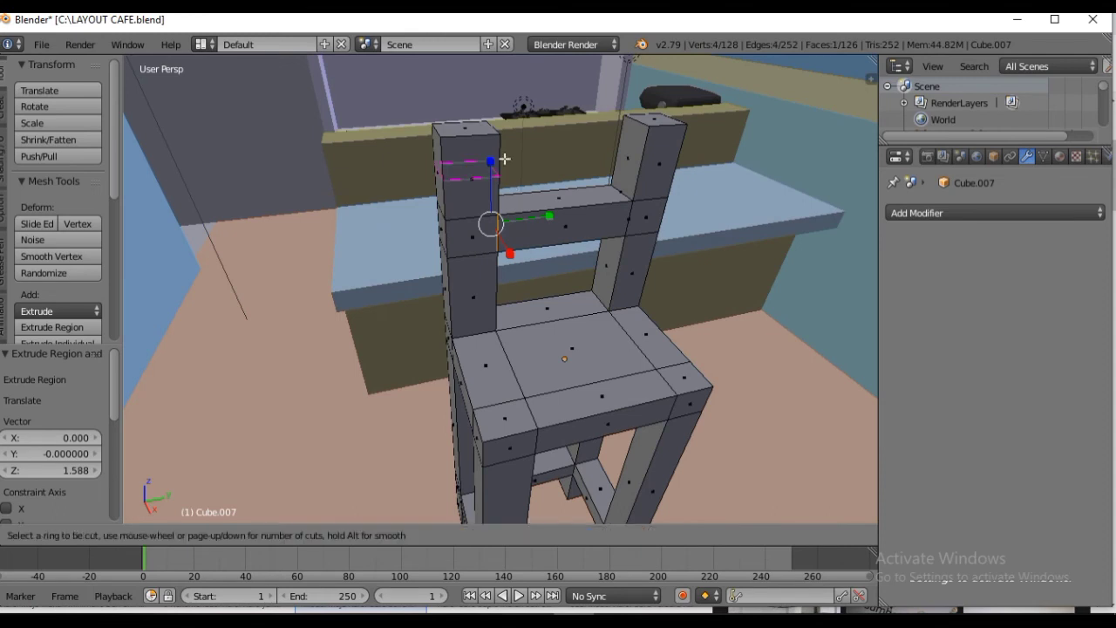
click(504, 159)
click(528, 149)
middle_drag(528, 150, 537, 188)
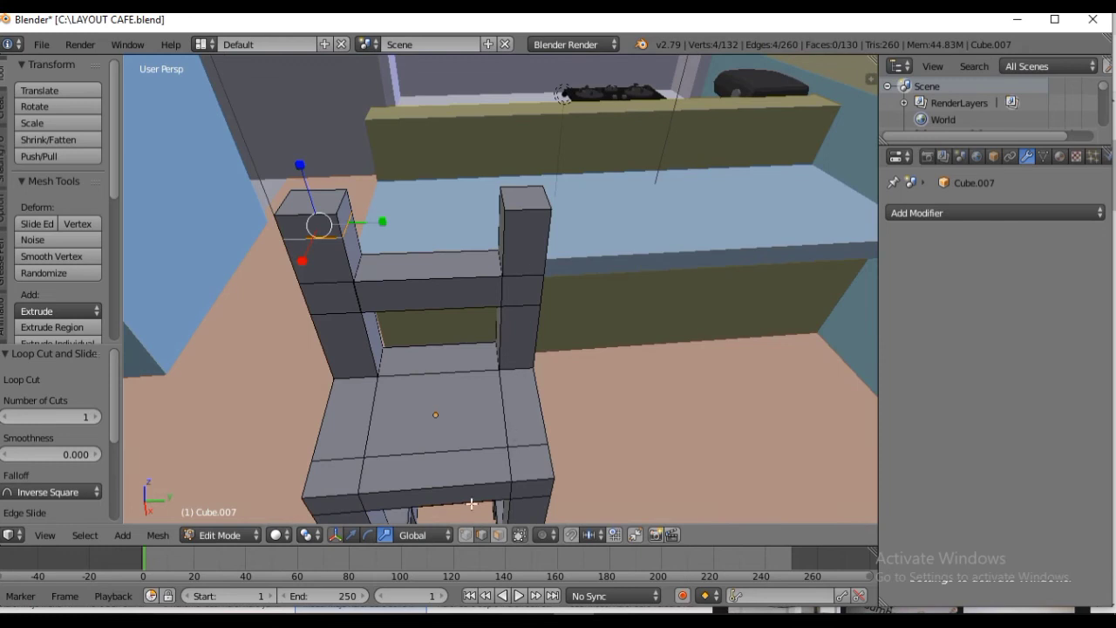
- Extrude the cut post's upper inner face about 1.59 to the opposite post as the backrest's top rail
click(497, 535)
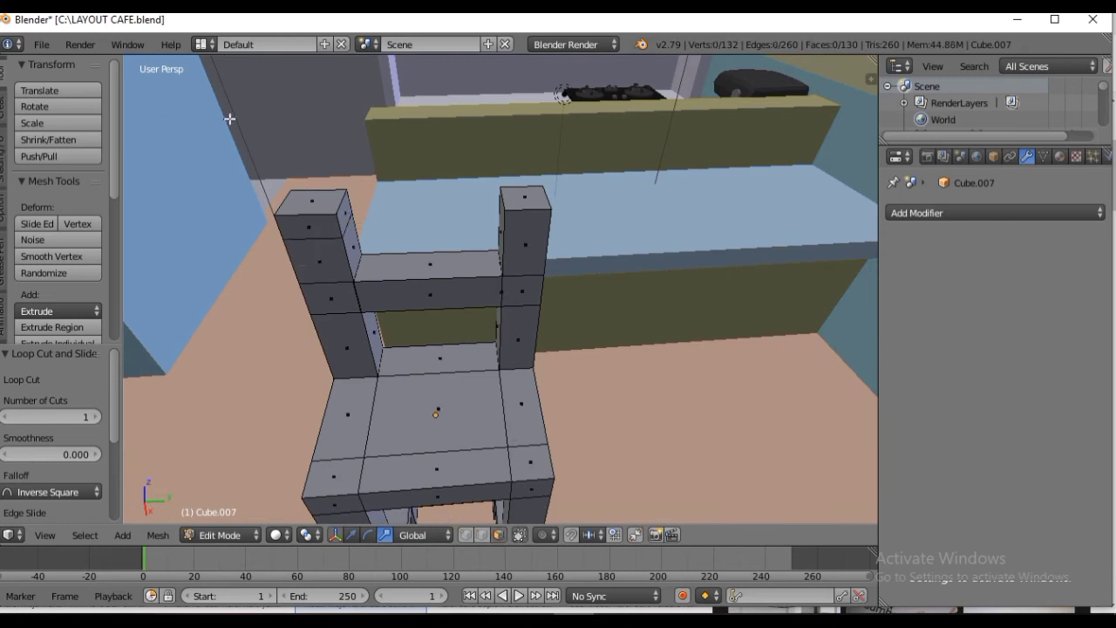
right_click(344, 216)
key(e)
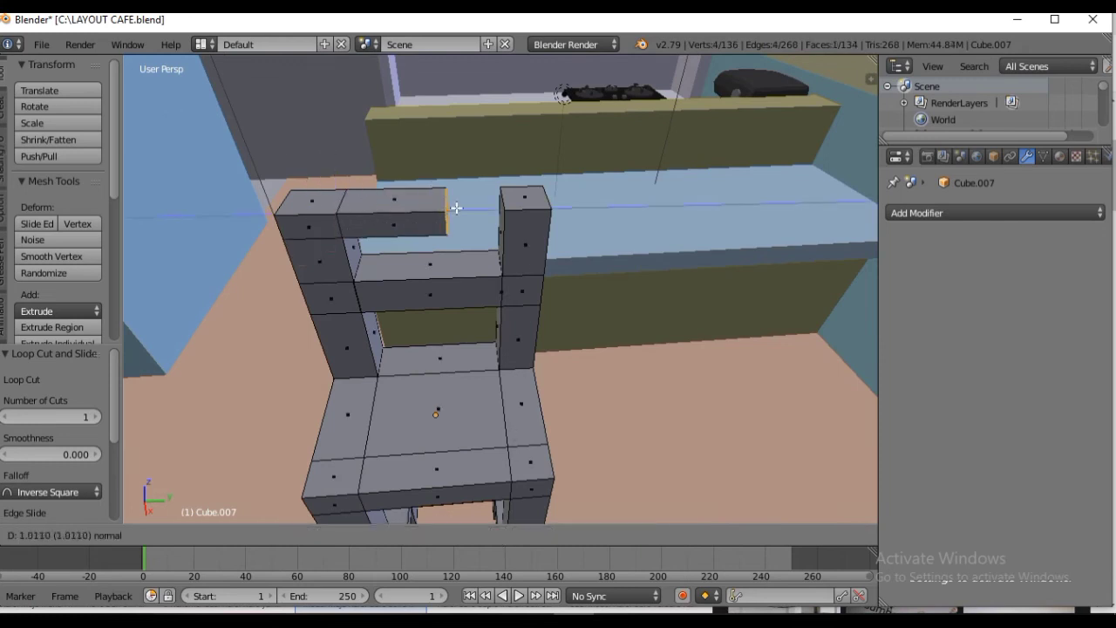
click(504, 217)
middle_drag(504, 216, 517, 203)
scroll(517, 203, down, 4)
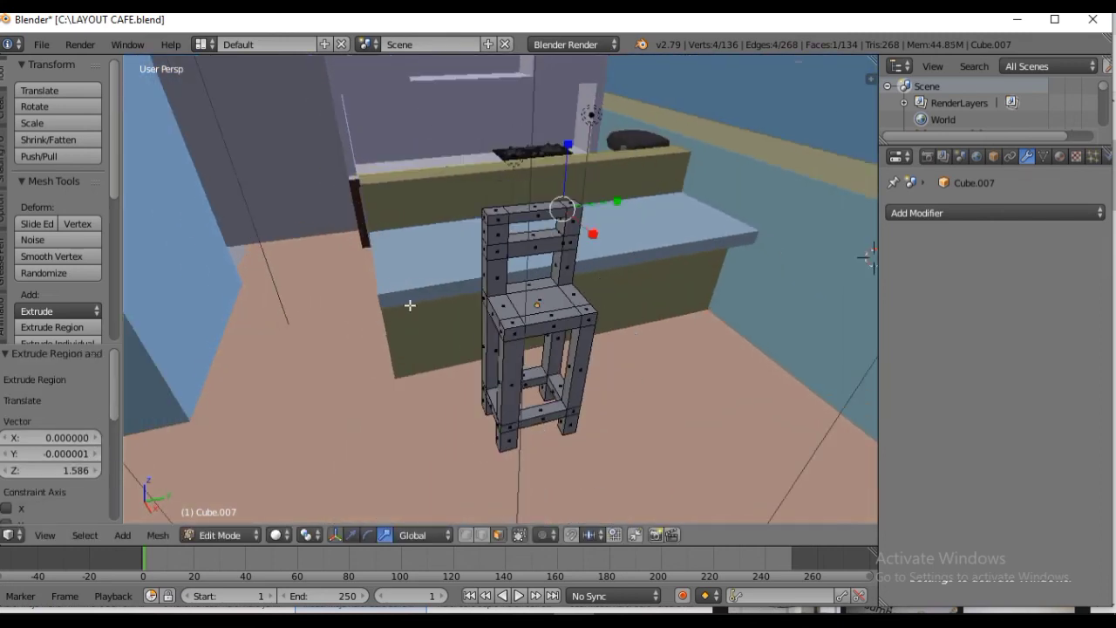
- Rotate the finished chair about -181° around the global Z axis so its seat faces the counter
key(Tab)
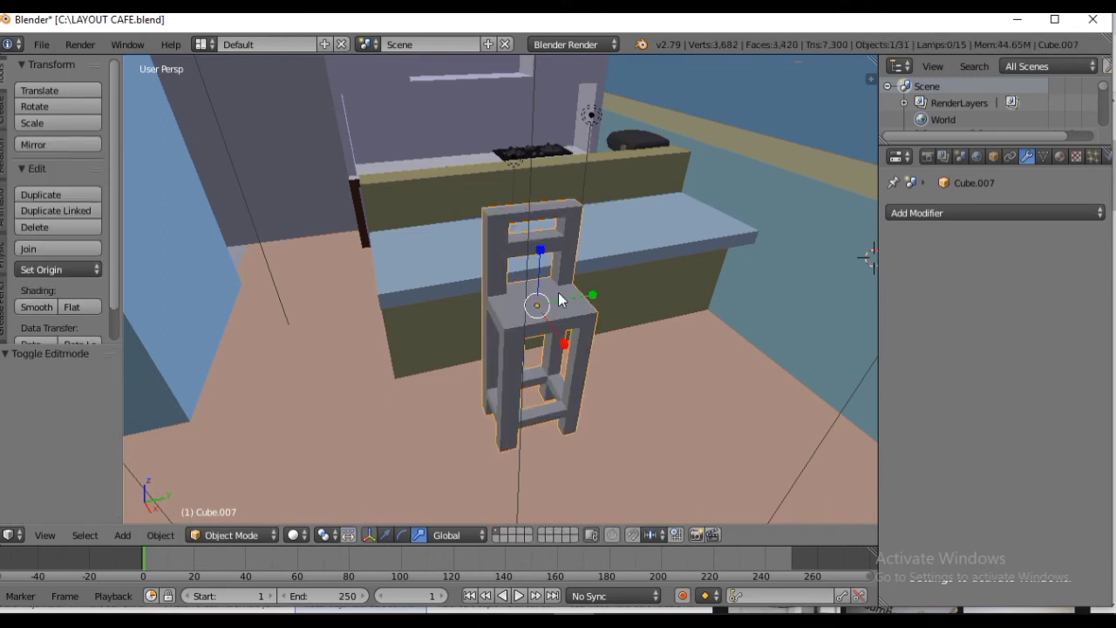
middle_drag(558, 293, 567, 298)
key(r)
key(z)
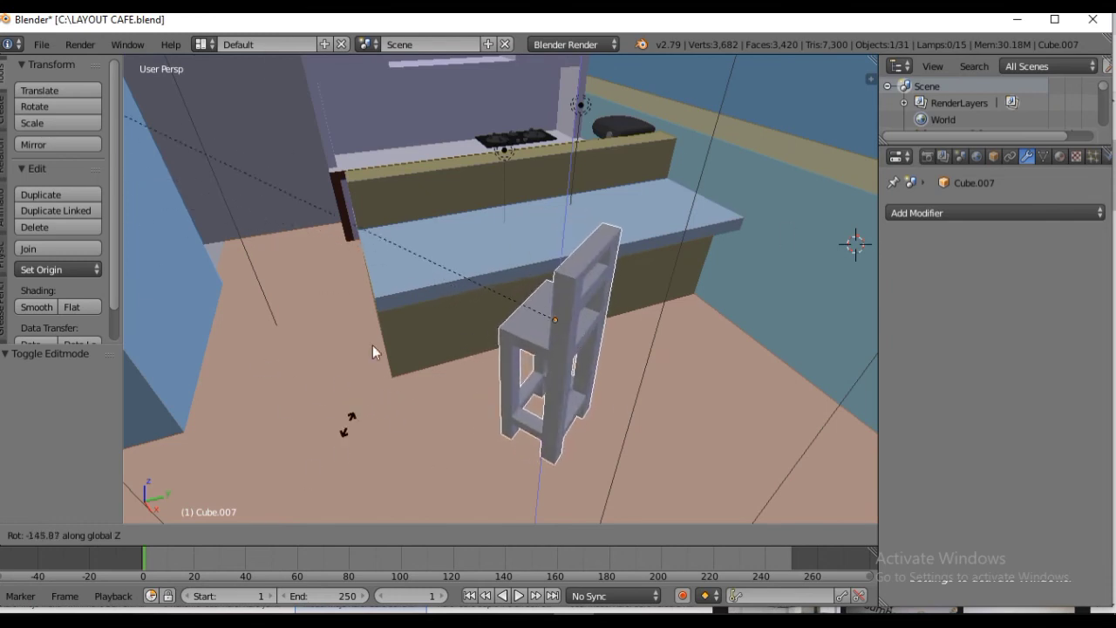
click(550, 370)
scroll(621, 369, up, 2)
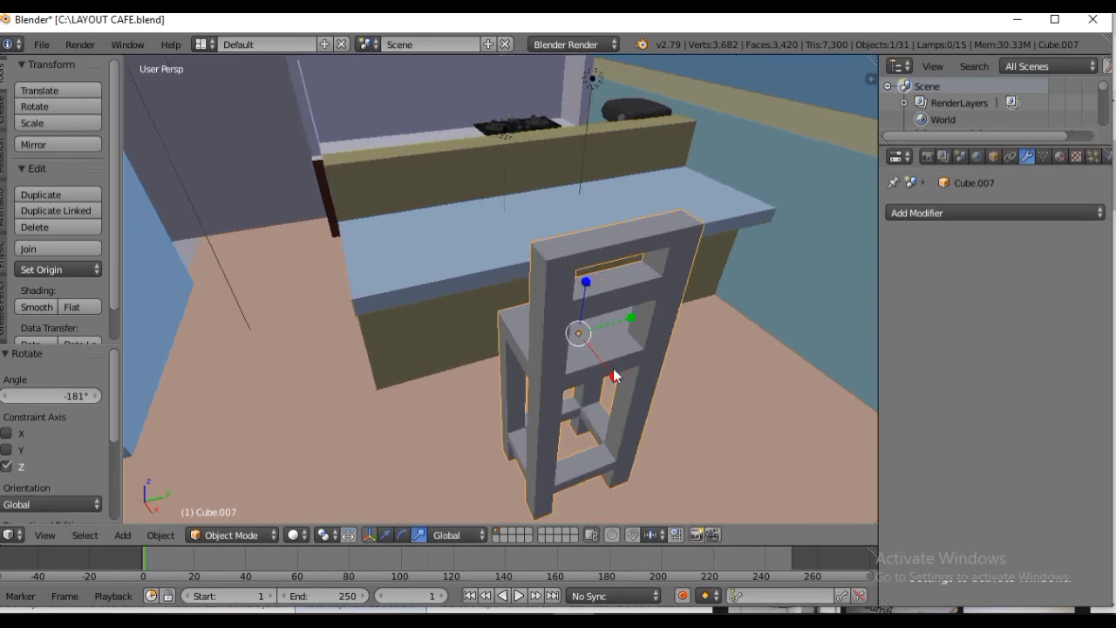
middle_drag(645, 425, 690, 405)
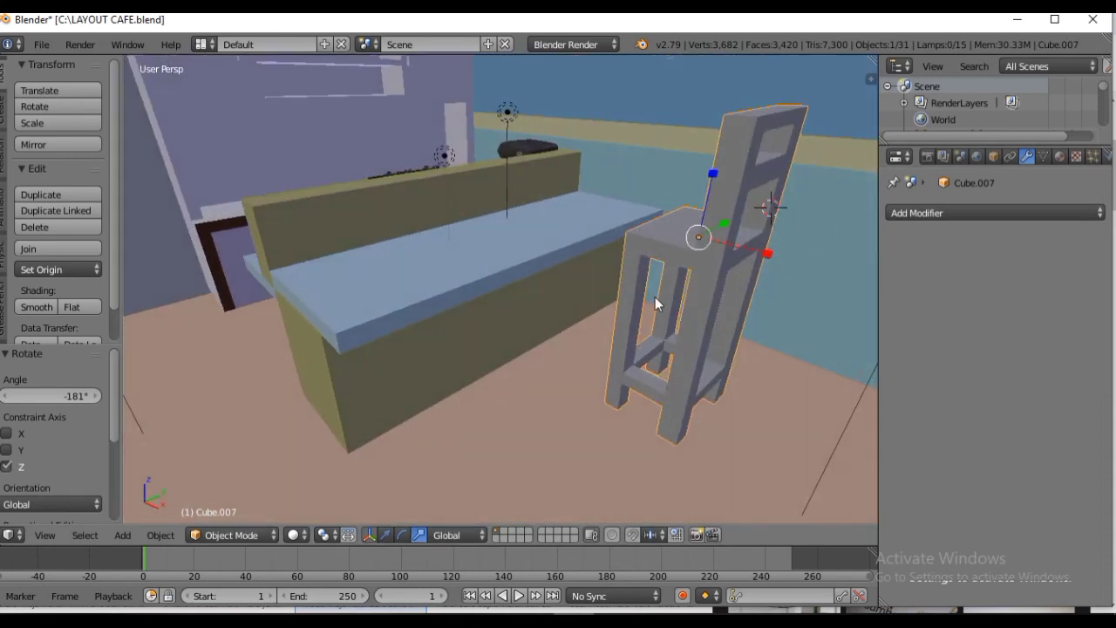
middle_drag(656, 308, 772, 359)
scroll(750, 309, up, 3)
scroll(750, 310, down, 1)
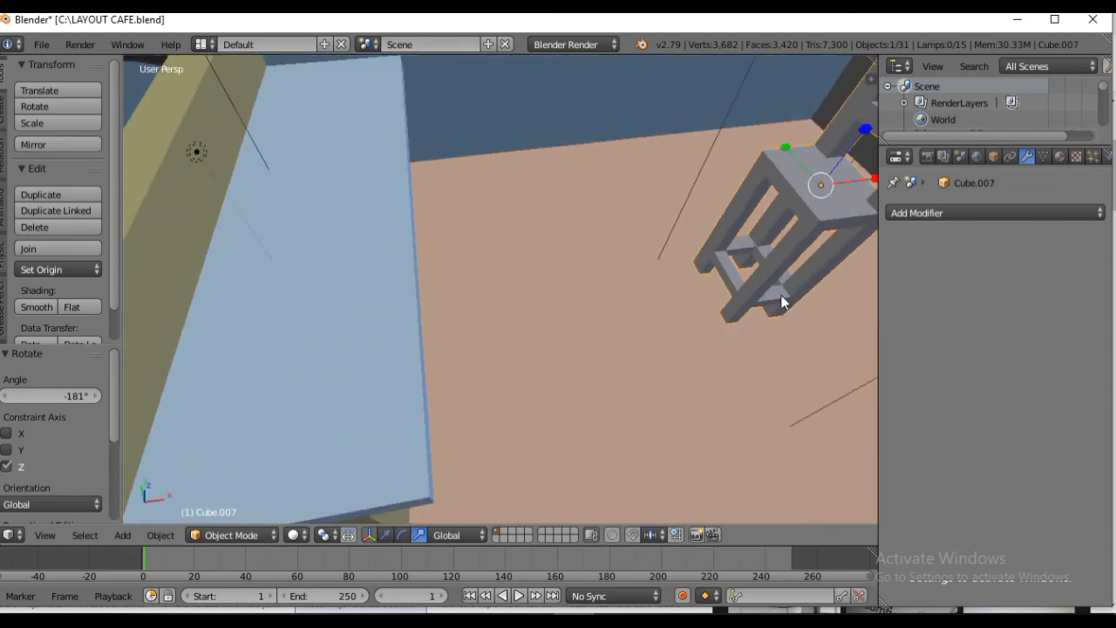
middle_drag(786, 291, 727, 303)
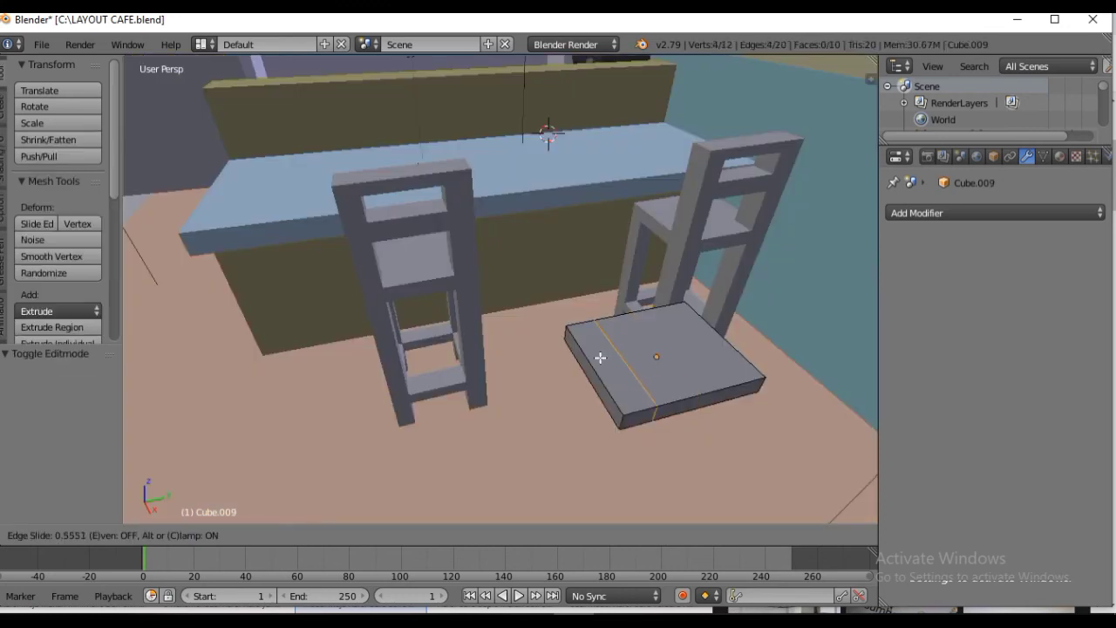
- Add edge loops in both directions near the edges of the new slab beside the chairs
click(591, 356)
key(ctrl+r)
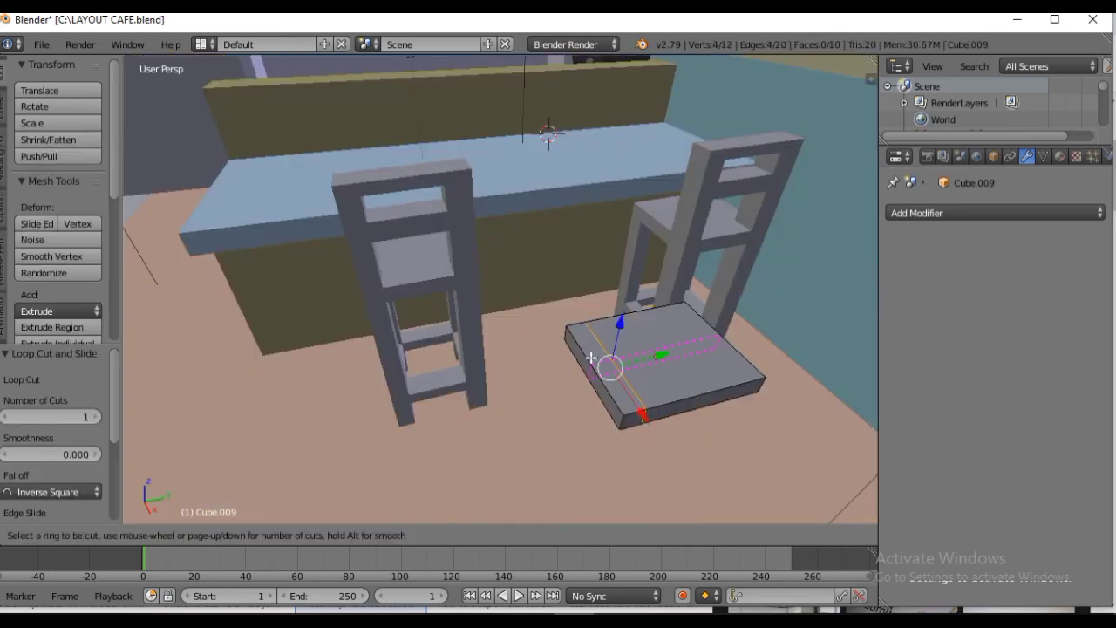
click(660, 332)
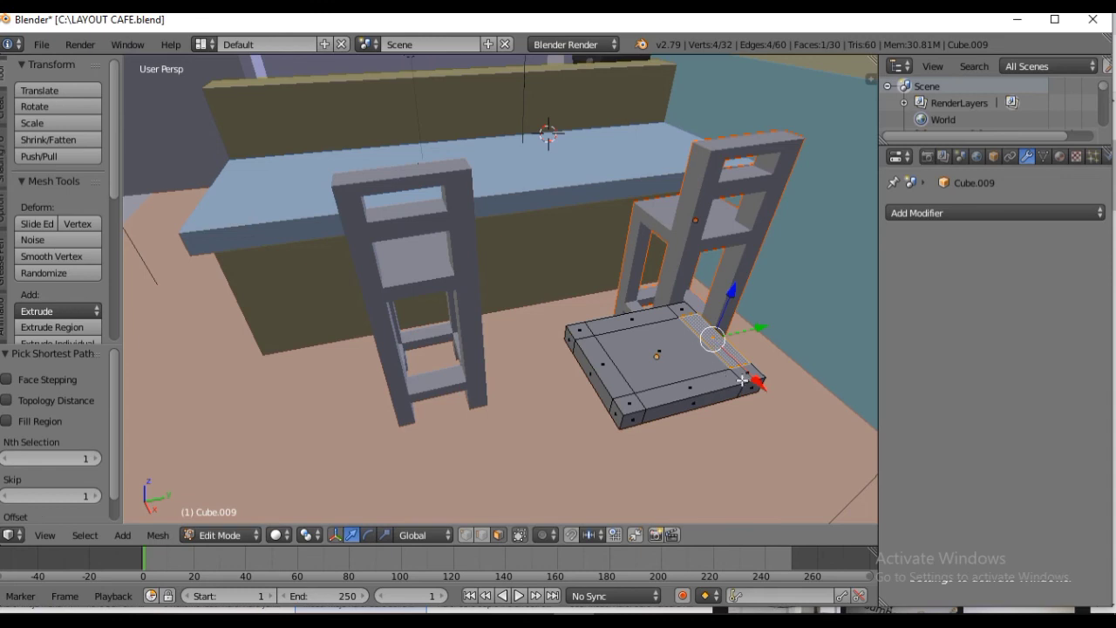
click(742, 380)
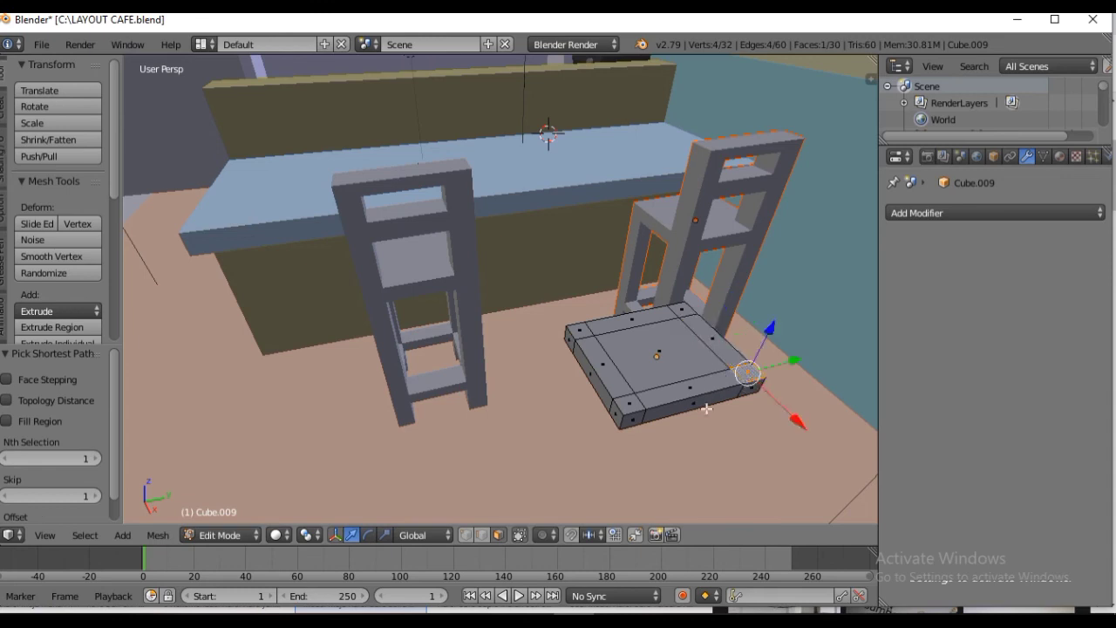
ctrl+click(629, 404)
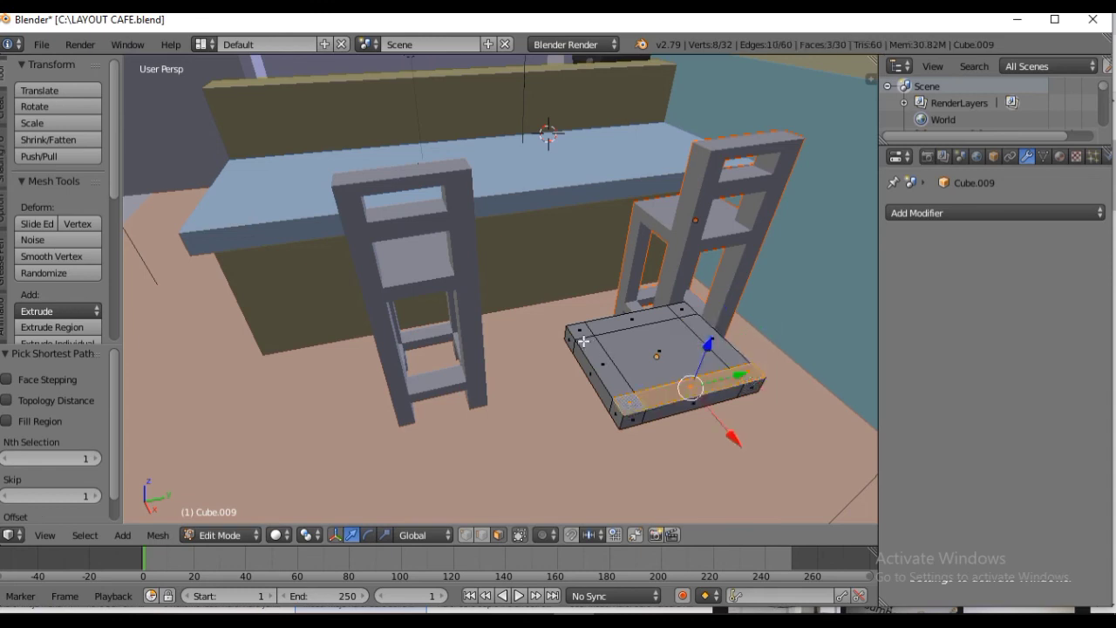
ctrl+right_click(577, 327)
click(676, 438)
key(ctrl+z)
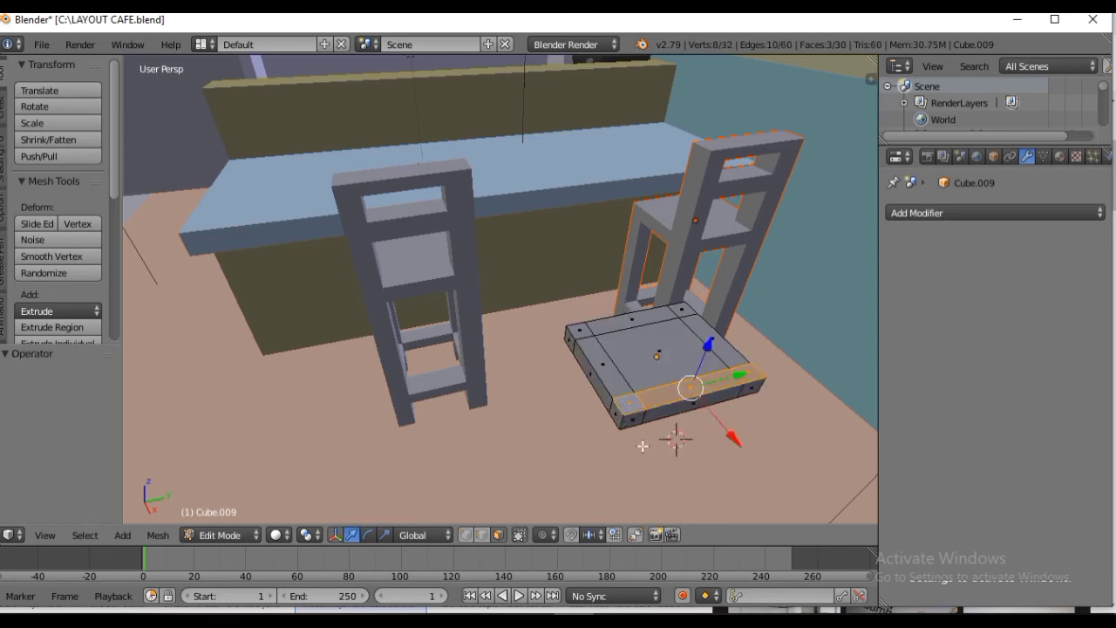
right_click(711, 381)
right_click(761, 373)
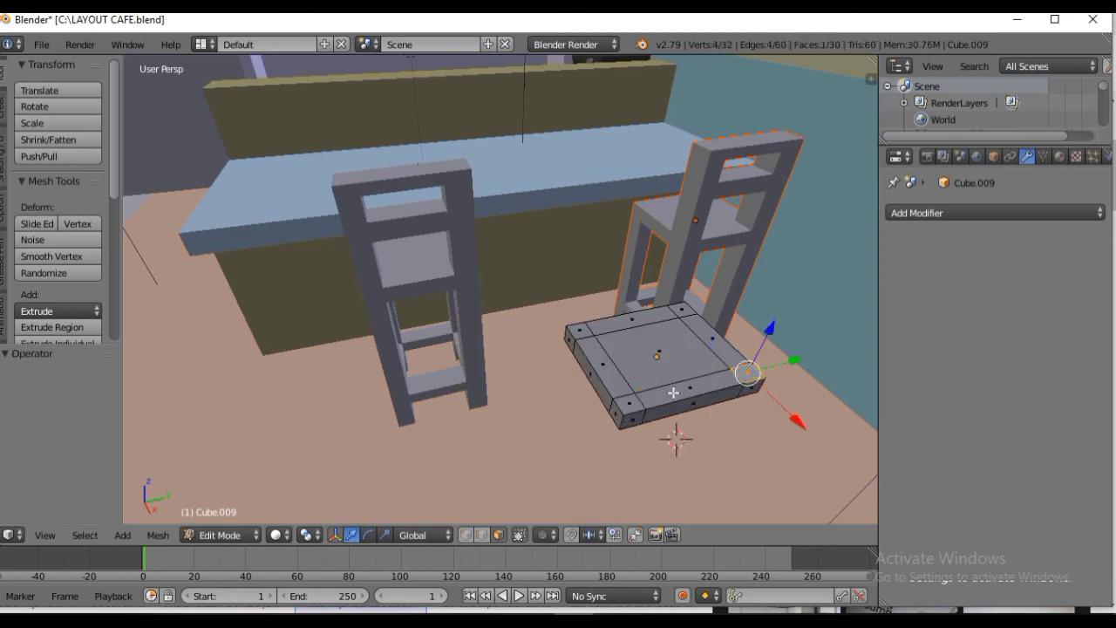
ctrl+right_click(631, 407)
shift+right_click(630, 406)
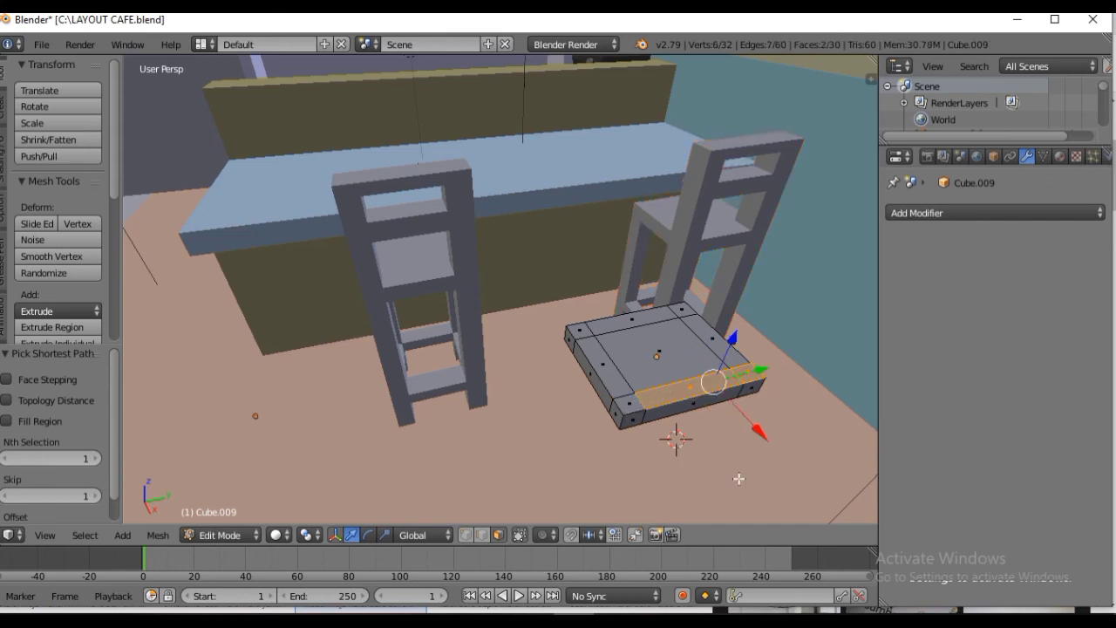
key(g)
click(775, 410)
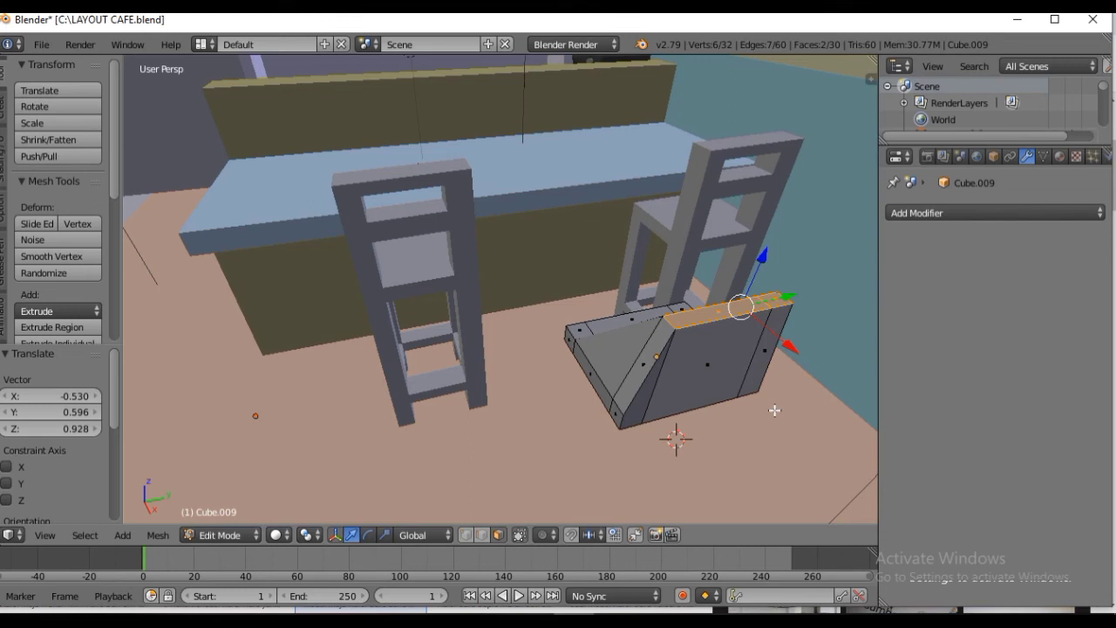
key(ctrl+z)
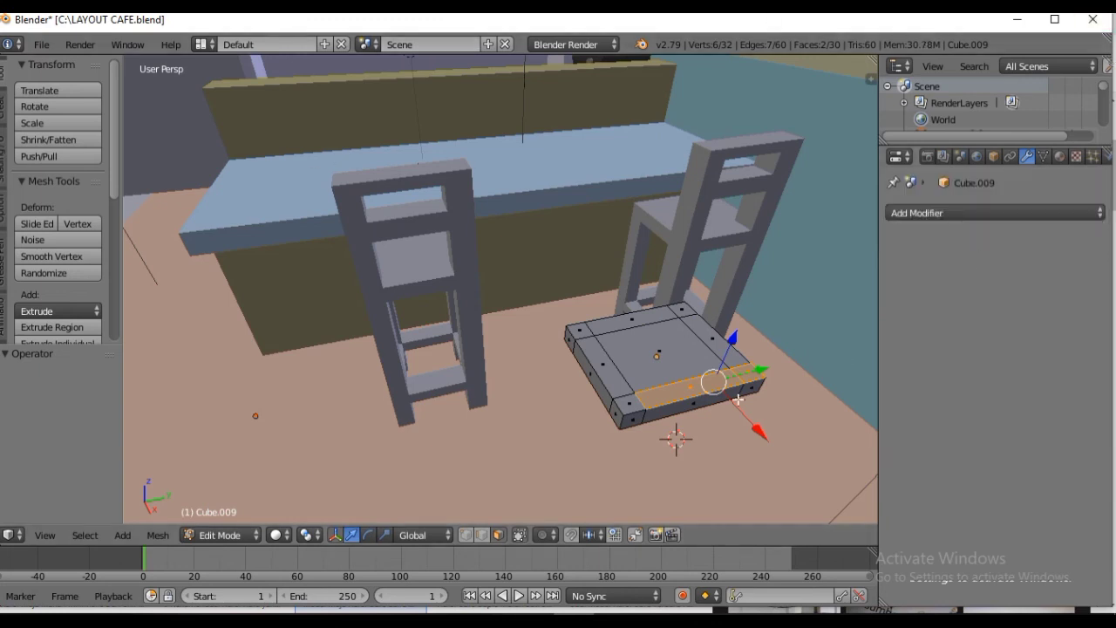
- Try to extrude the slab's four upper corner faces upward as stool legs
right_click(691, 347)
right_click(760, 377)
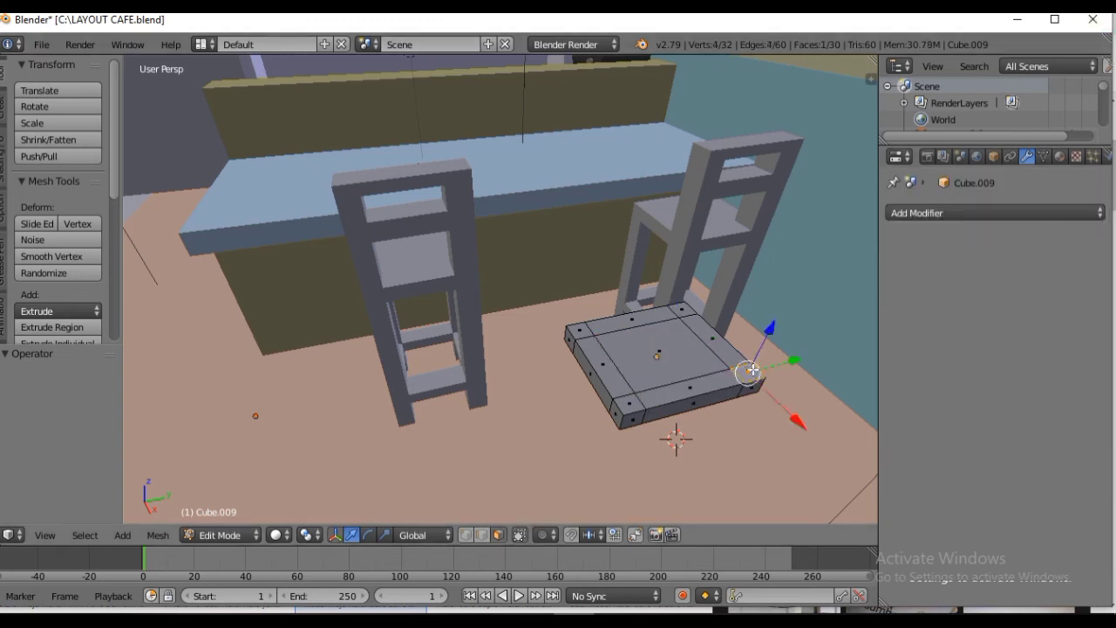
shift+right_click(629, 403)
shift+right_click(586, 333)
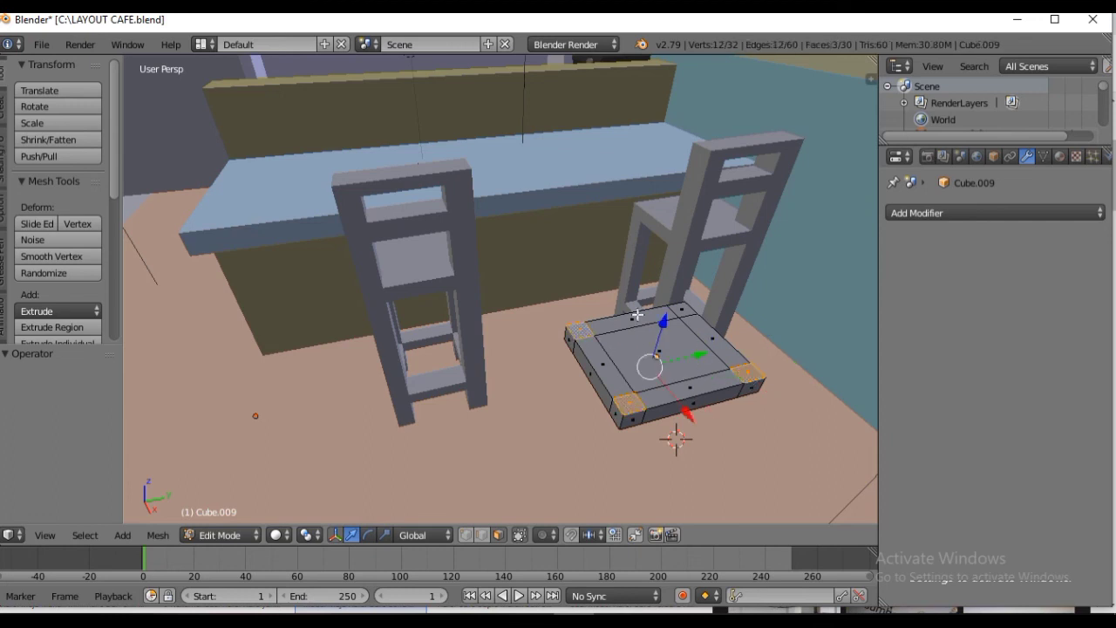
shift+right_click(680, 312)
key(e)
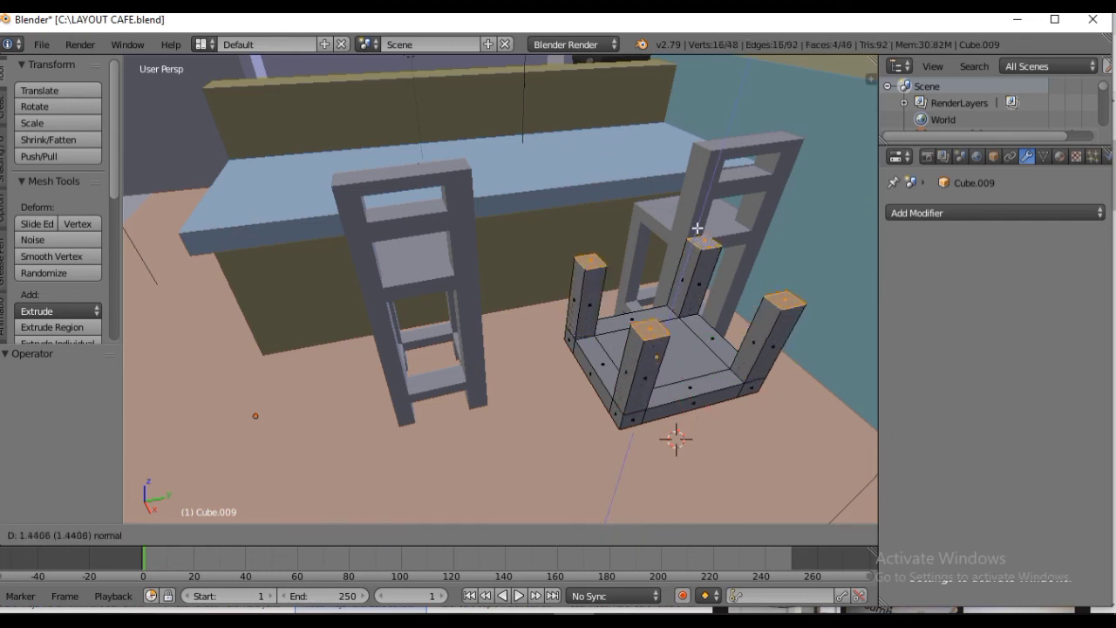
click(697, 193)
key(ctrl+z)
key(ctrl+z)
key(ctrl+z)
key(ctrl+z)
- Extrude the slab's four corner faces about 3.256 upward as stool legs and scale their ends by about 1.471 to splay them
shift+right_click(624, 403)
shift+right_click(586, 333)
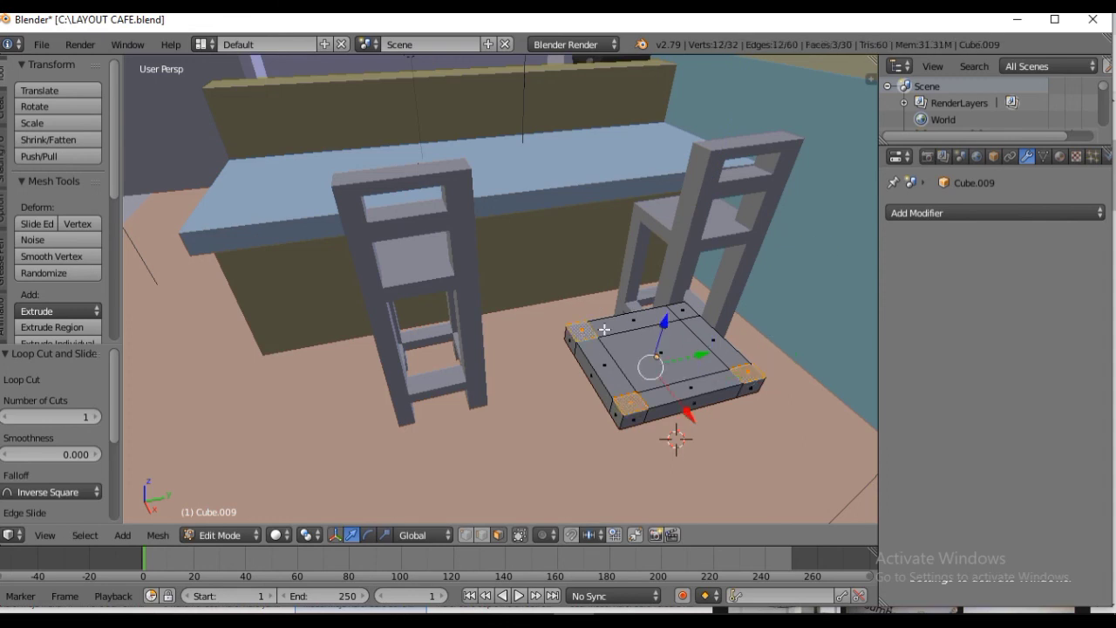
shift+right_click(686, 314)
key(e)
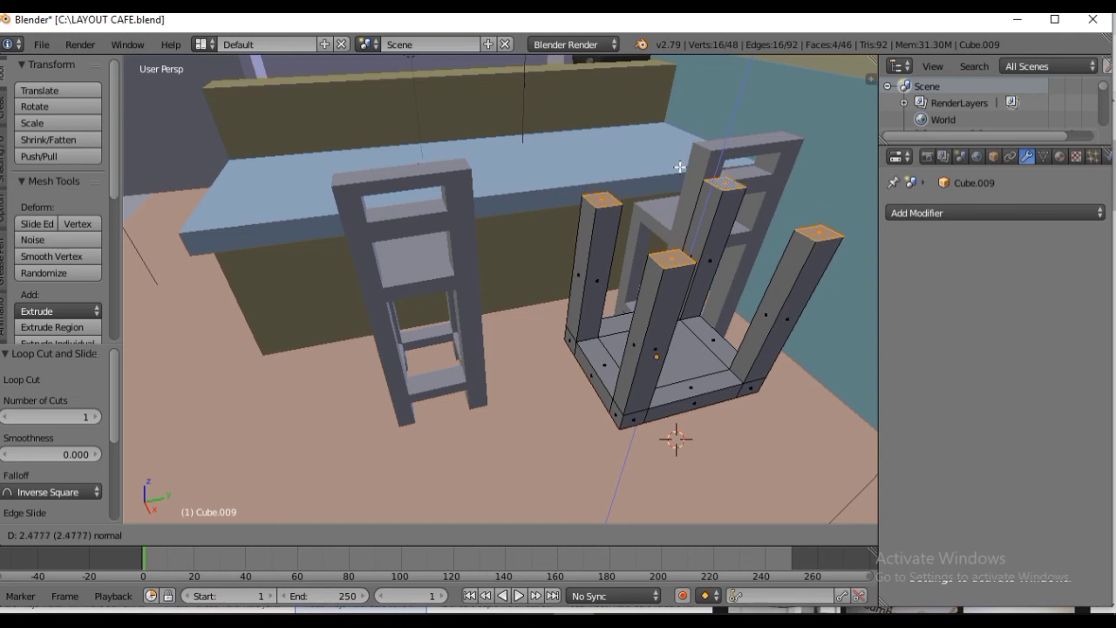
click(686, 108)
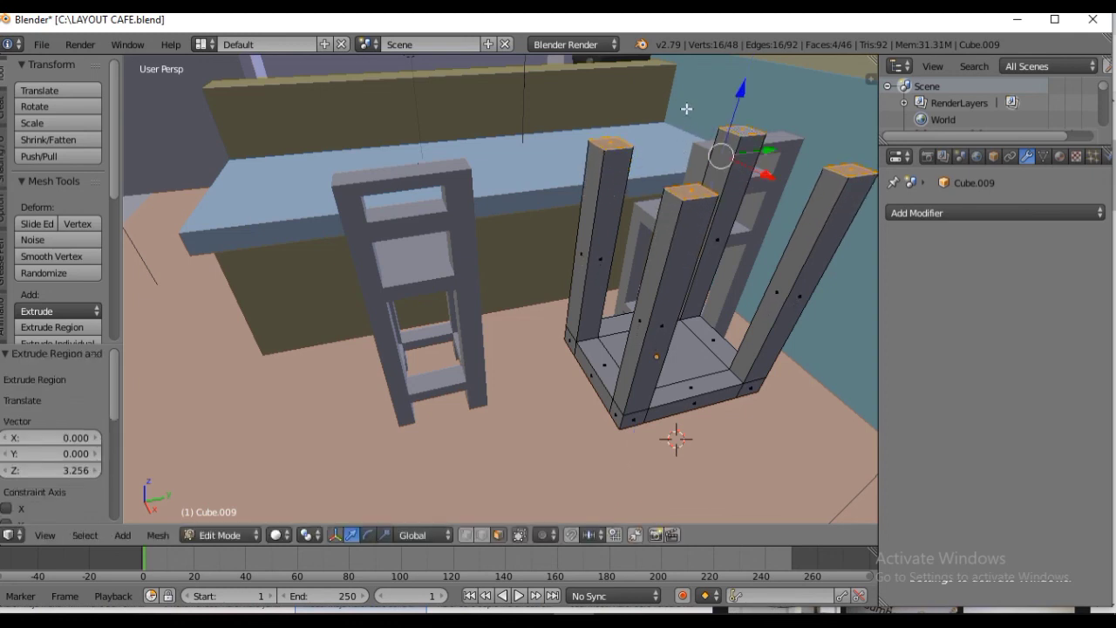
key(s)
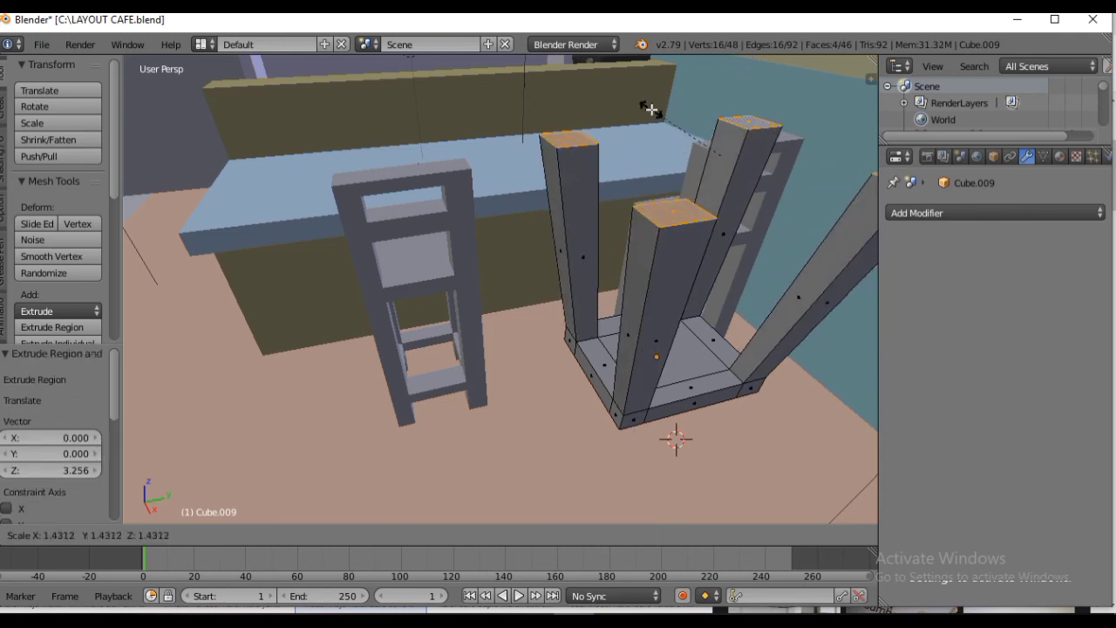
click(650, 110)
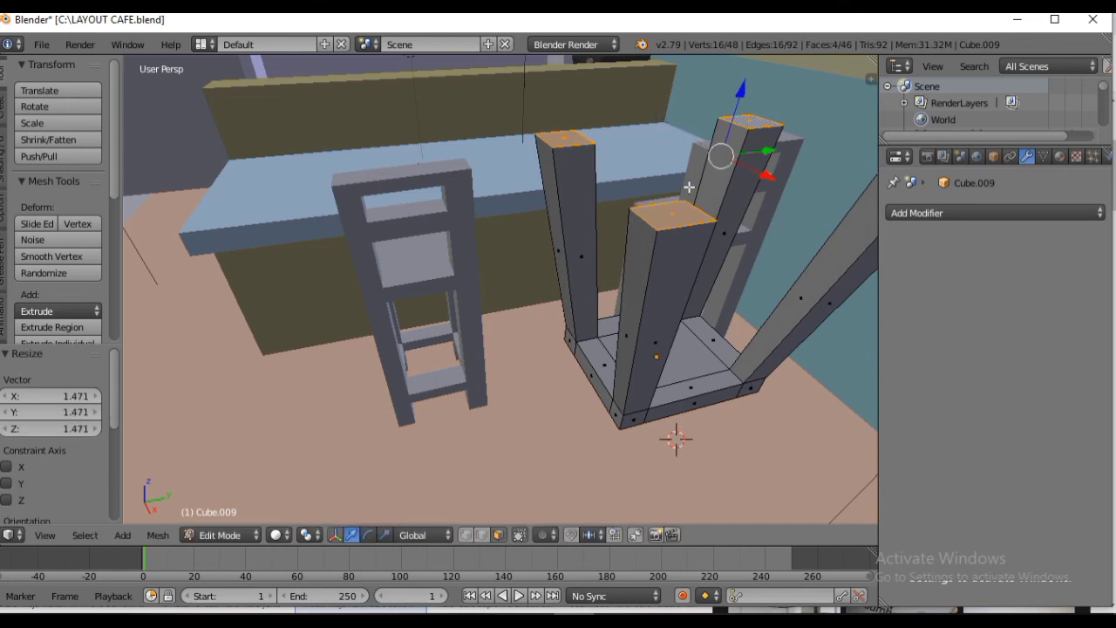
- Rotate the stool around the global X axis so that it stands on its four legs
key(Tab)
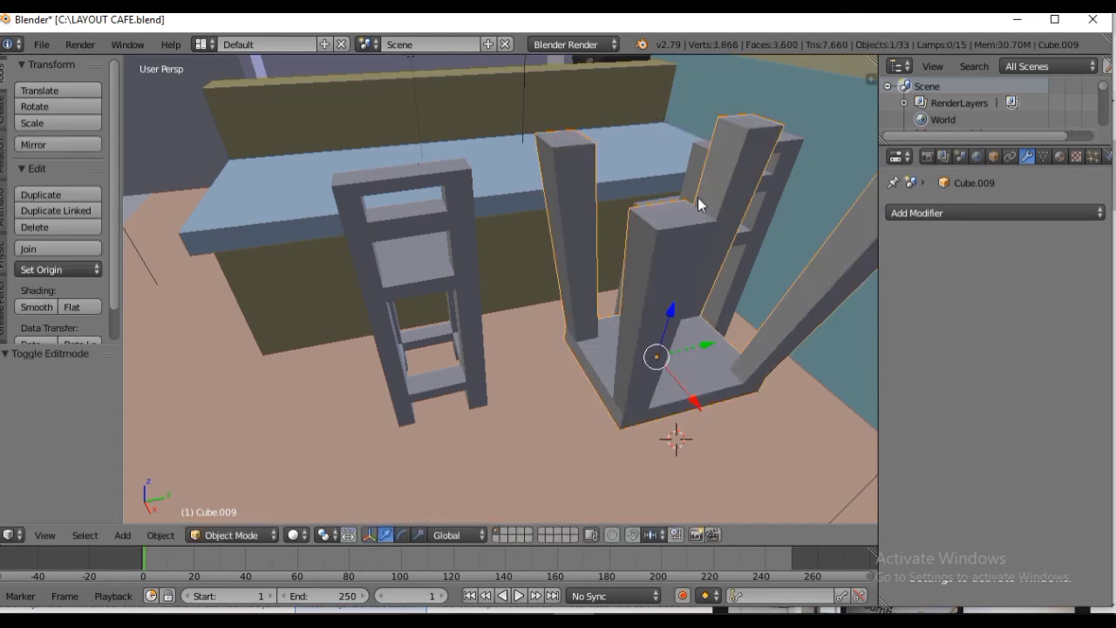
key(r)
key(x)
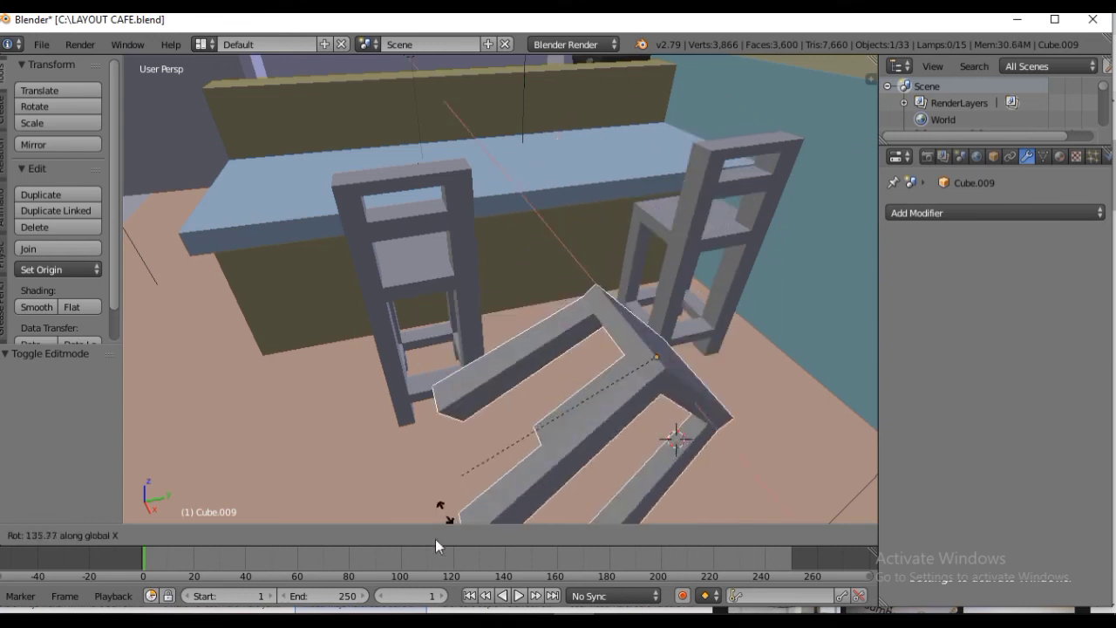
click(464, 214)
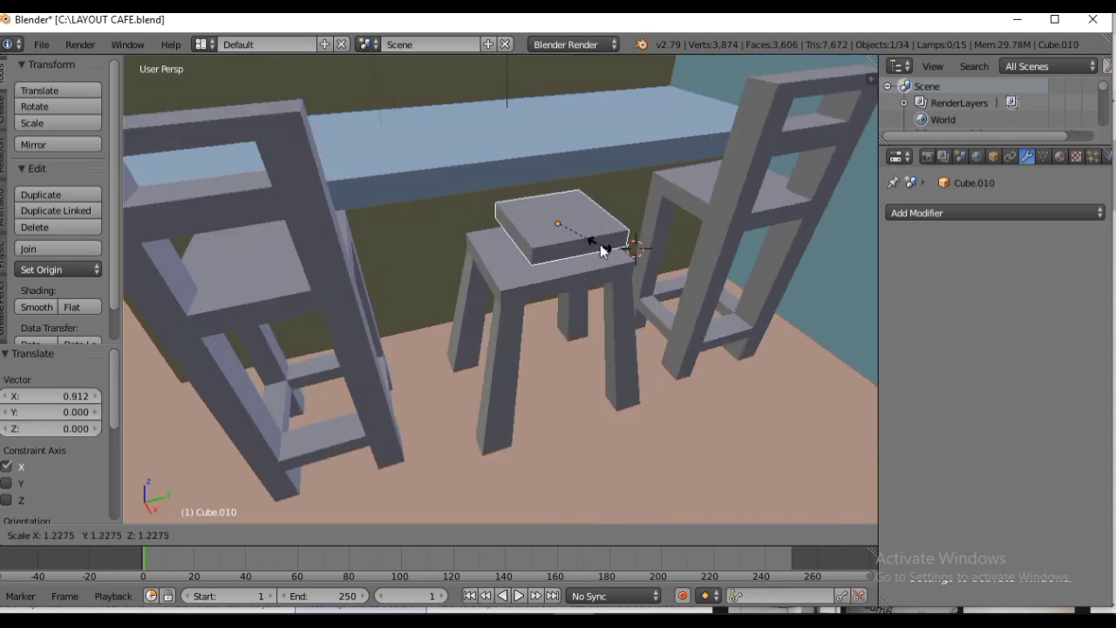
- Scale the new cushion block on the stool by about 1.227 and move it about -0.612 along Y and 0.447 along X
click(599, 244)
key(g)
key(y)
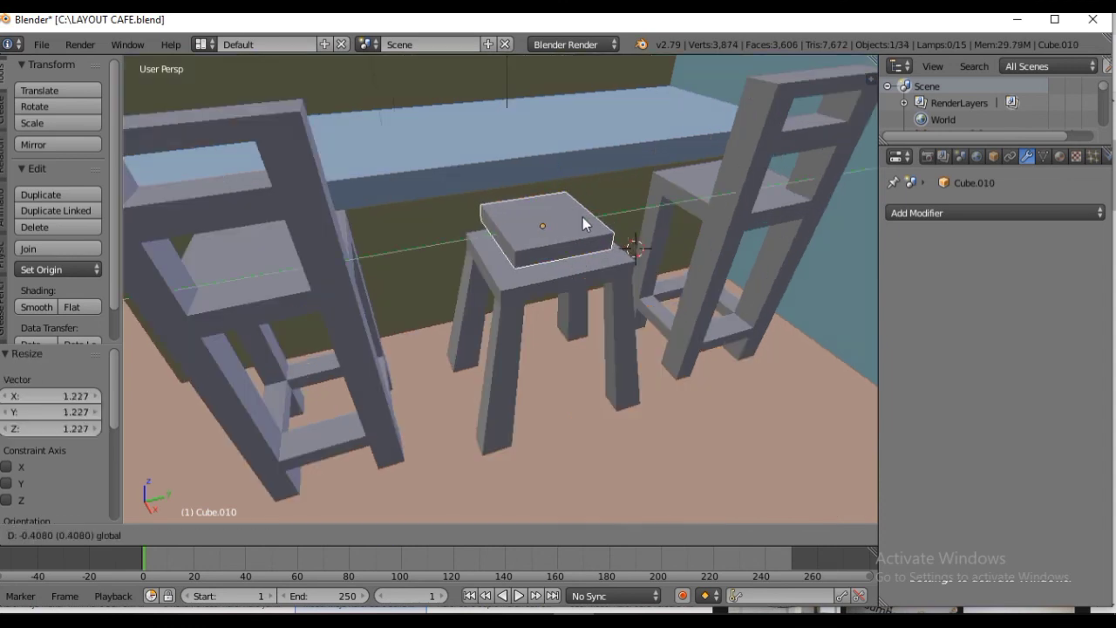
click(579, 228)
key(g)
key(x)
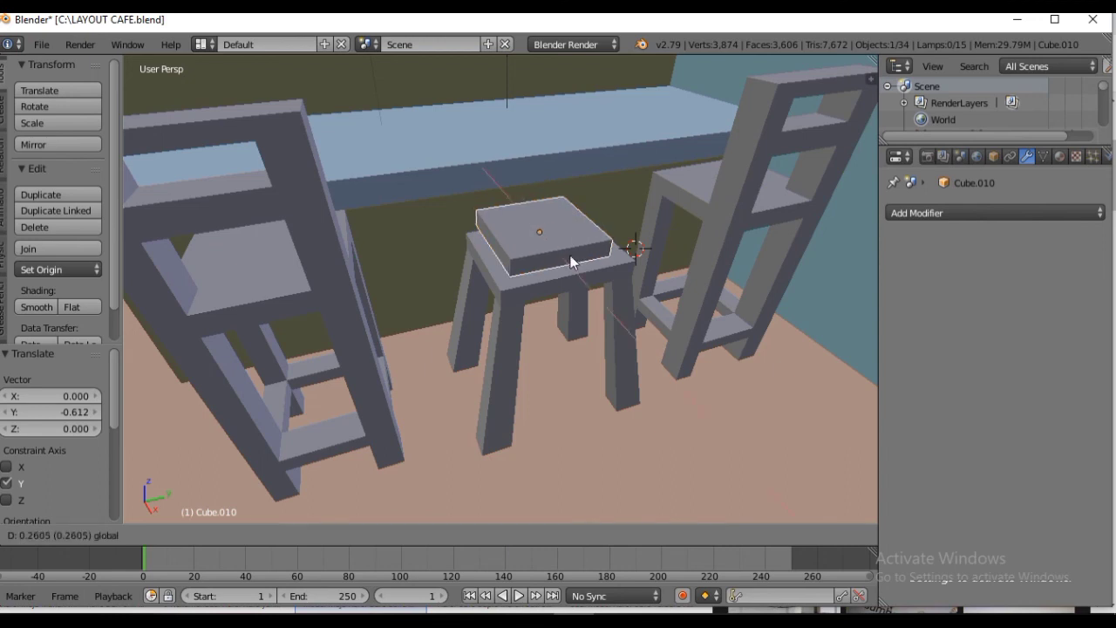
click(573, 259)
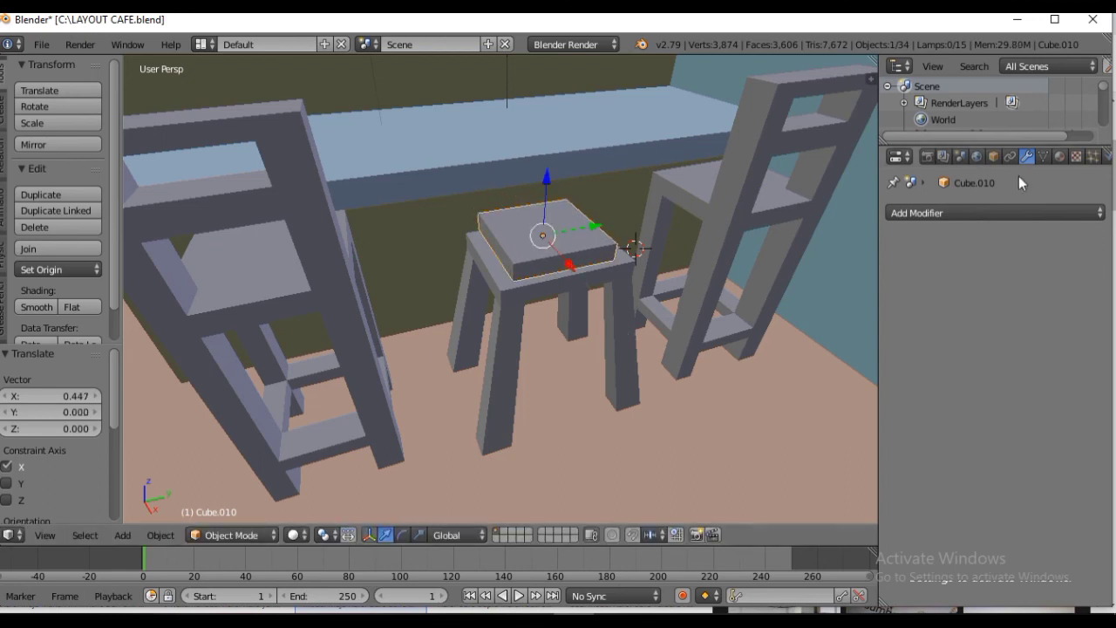
- Add an edge loop near each of the cushion block's two sides that face the neighbouring chairs
key(Tab)
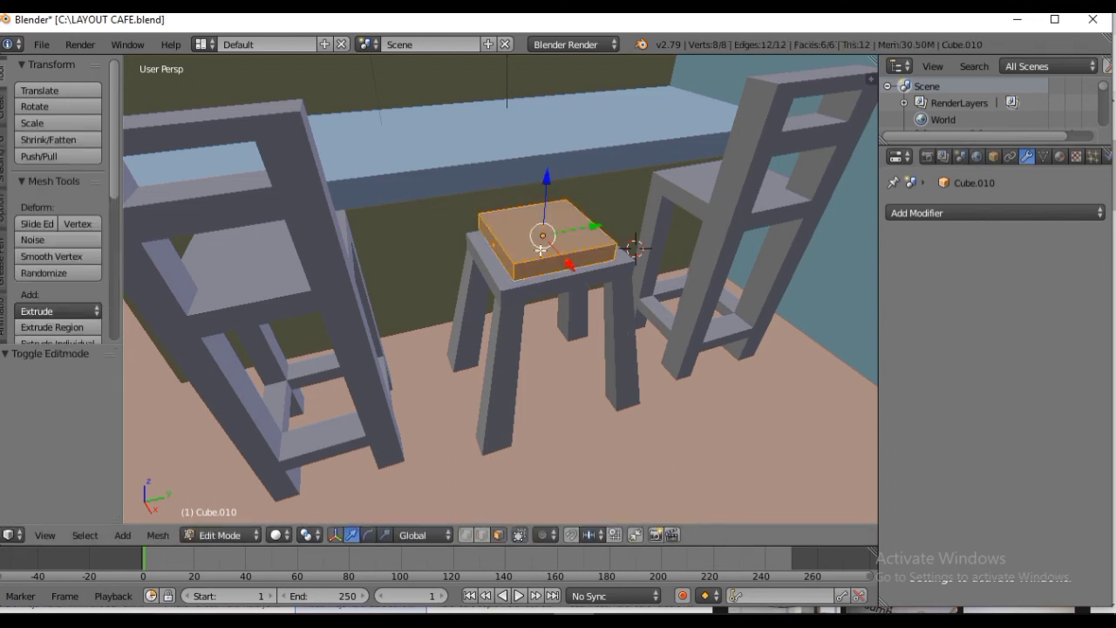
key(ctrl+r)
click(539, 249)
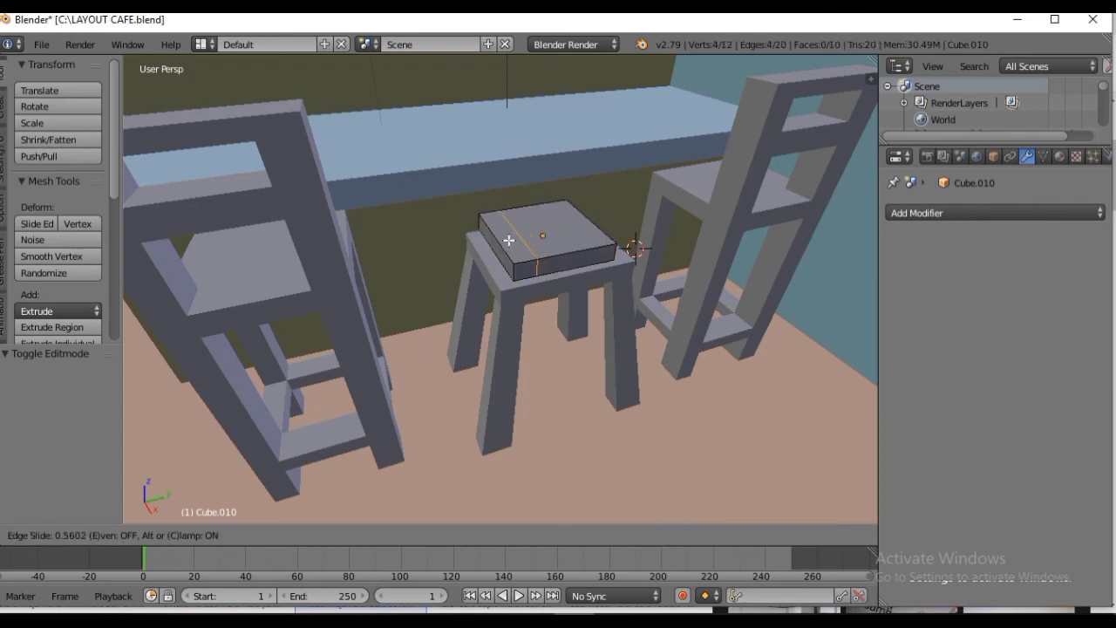
click(509, 240)
key(ctrl+r)
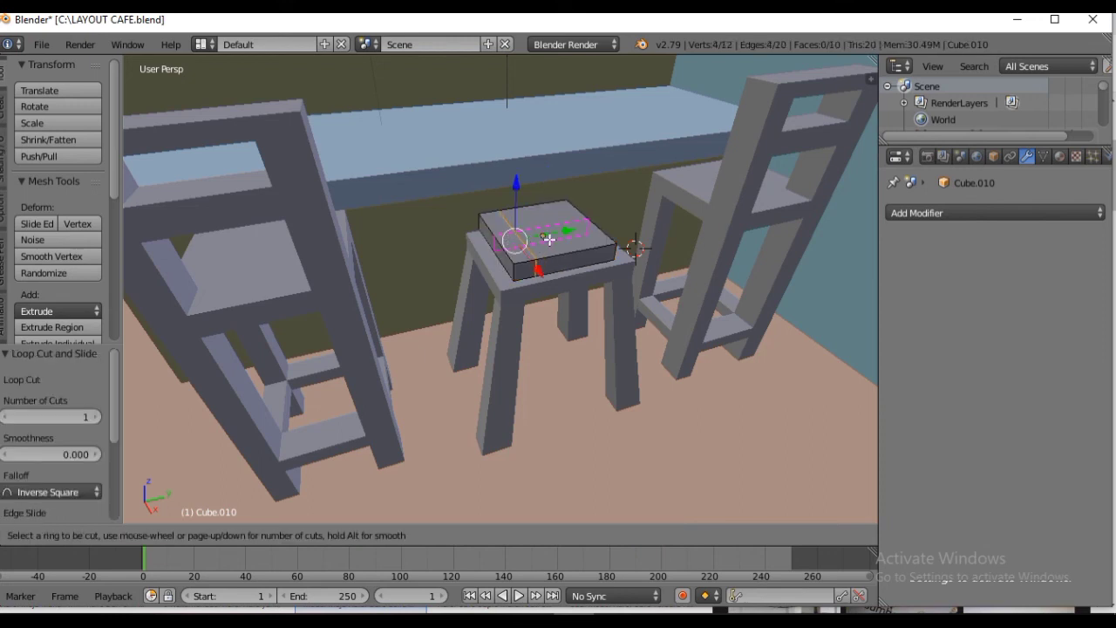
click(568, 236)
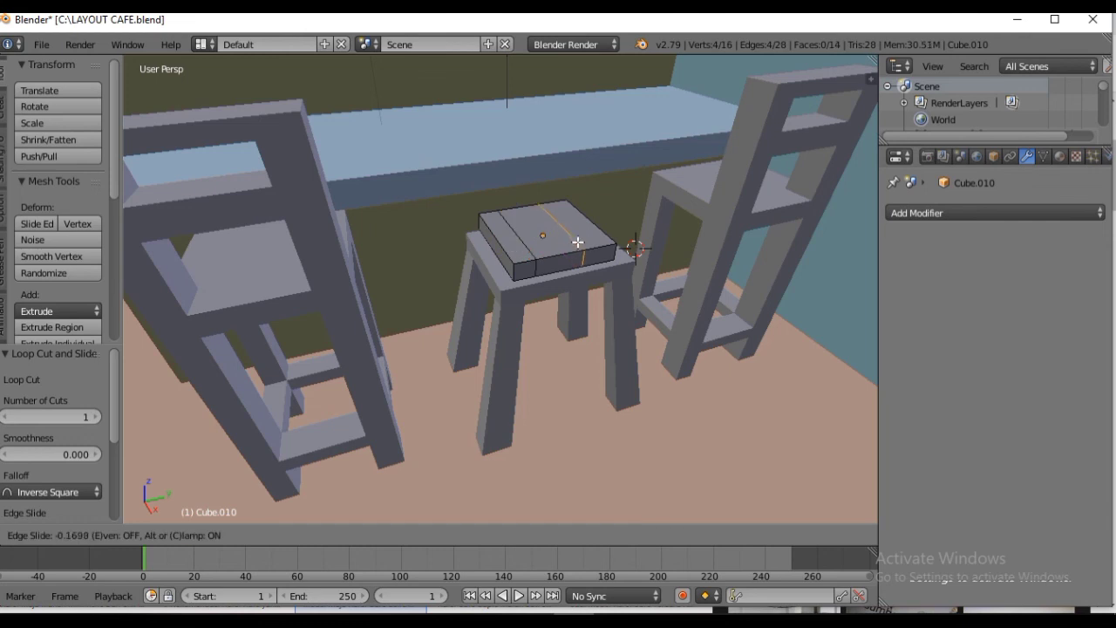
click(593, 244)
- Add two crossing edge loops to the cushion block, near its counter-facing side and the opposite side
key(ctrl+r)
click(546, 229)
click(532, 212)
key(ctrl+r)
click(530, 243)
click(527, 245)
click(528, 245)
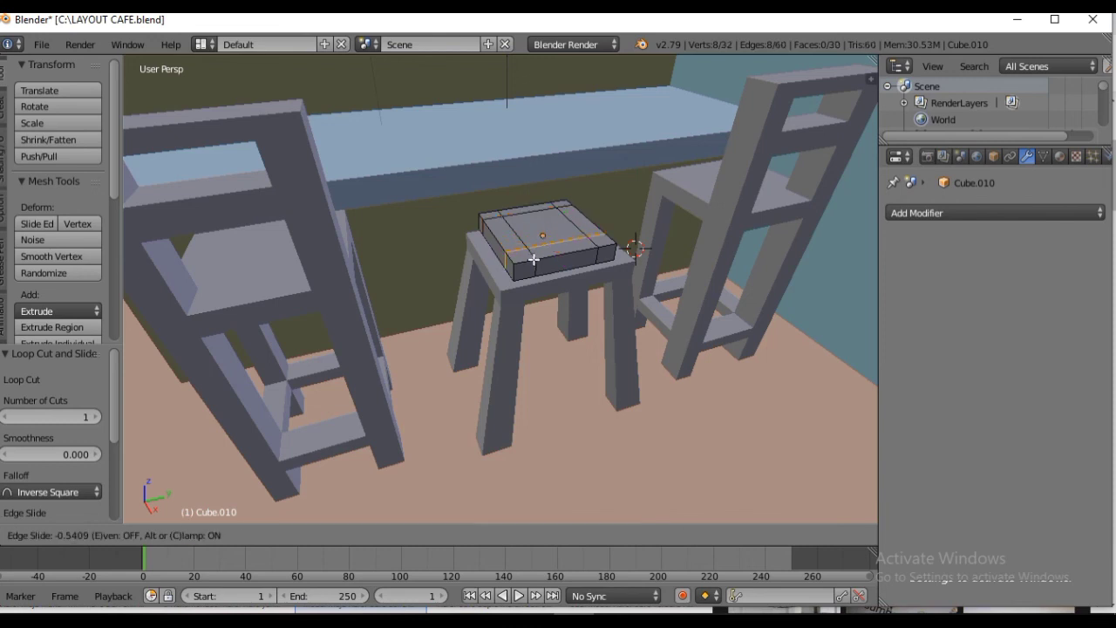
click(536, 264)
- Select the cushion block's corner faces at both ends of the side facing away from the counter
key(ctrl+space)
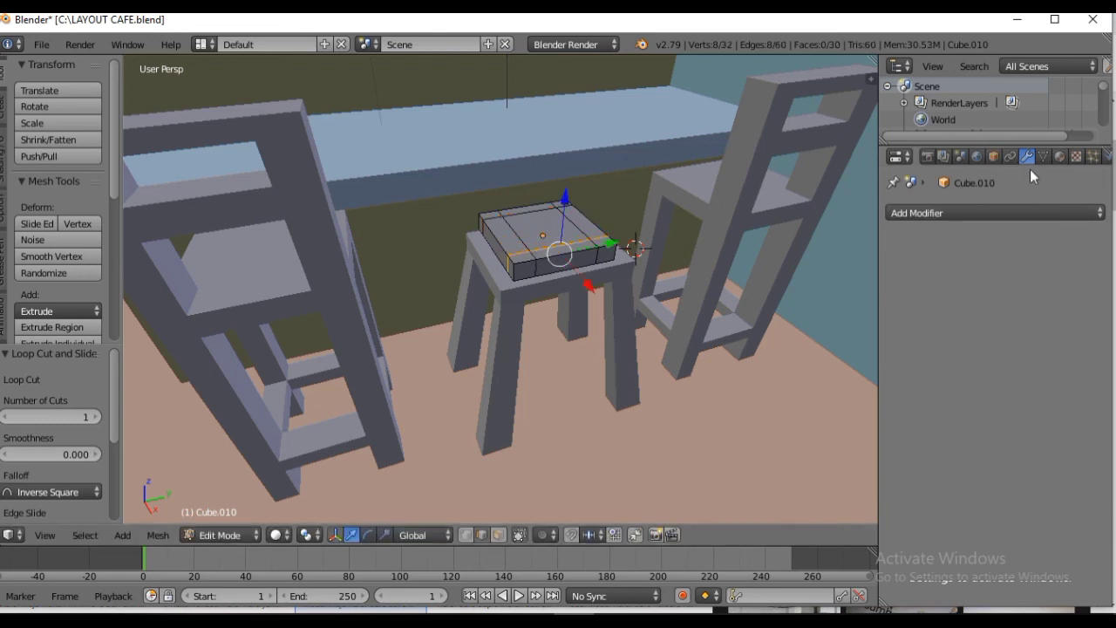
click(503, 531)
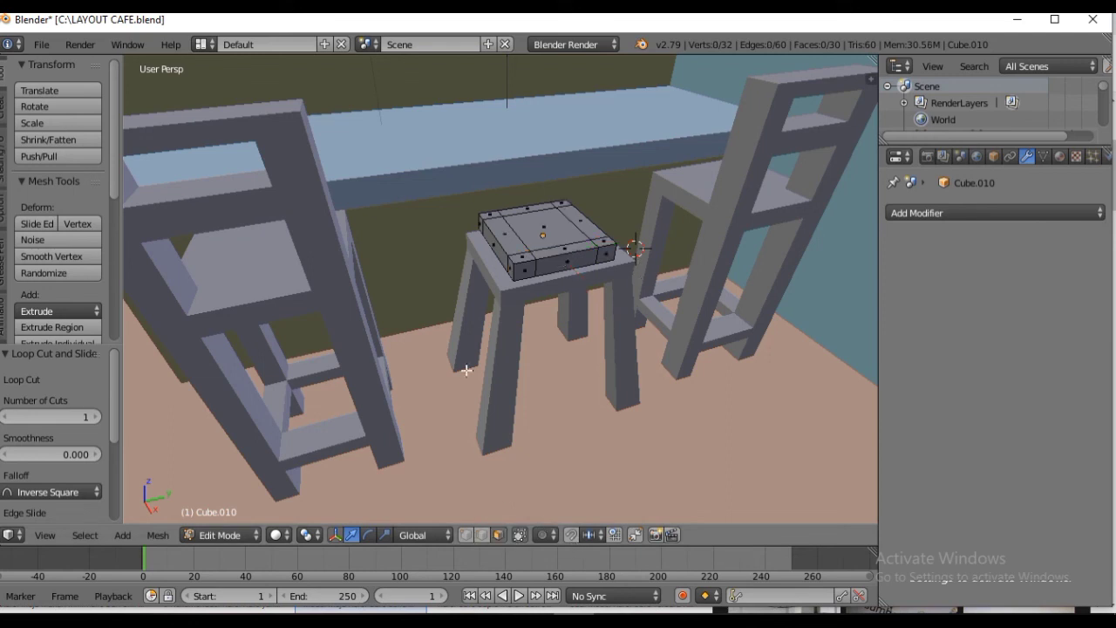
click(513, 272)
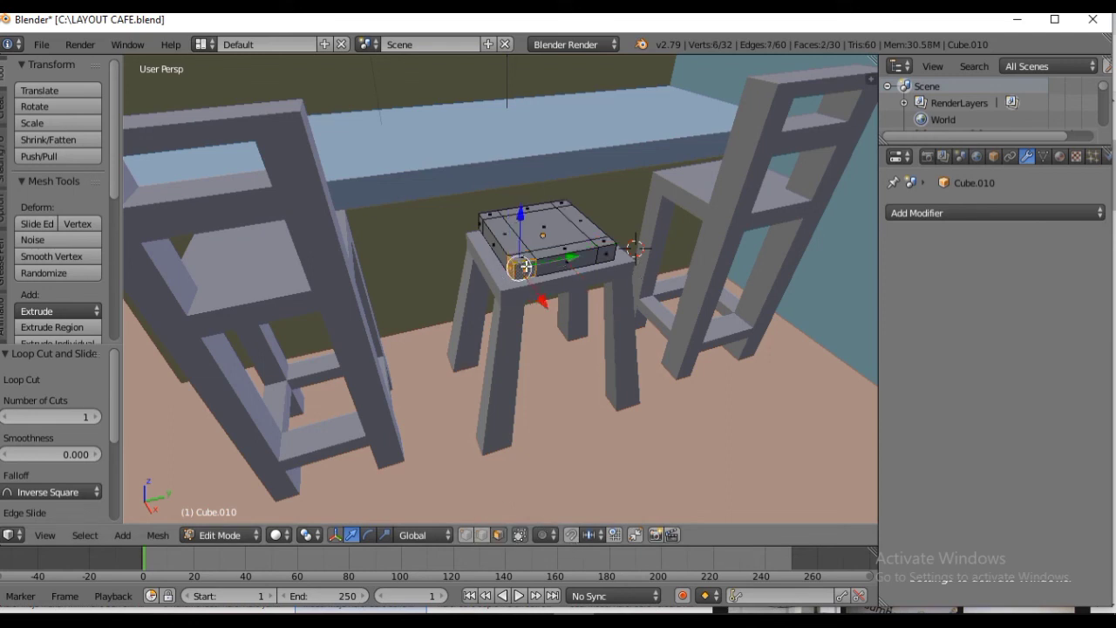
ctrl+click(605, 251)
shift+click(615, 251)
- Add a Subdivision Surface modifier to the cushion block and raise its viewport subdivisions by one level
click(924, 212)
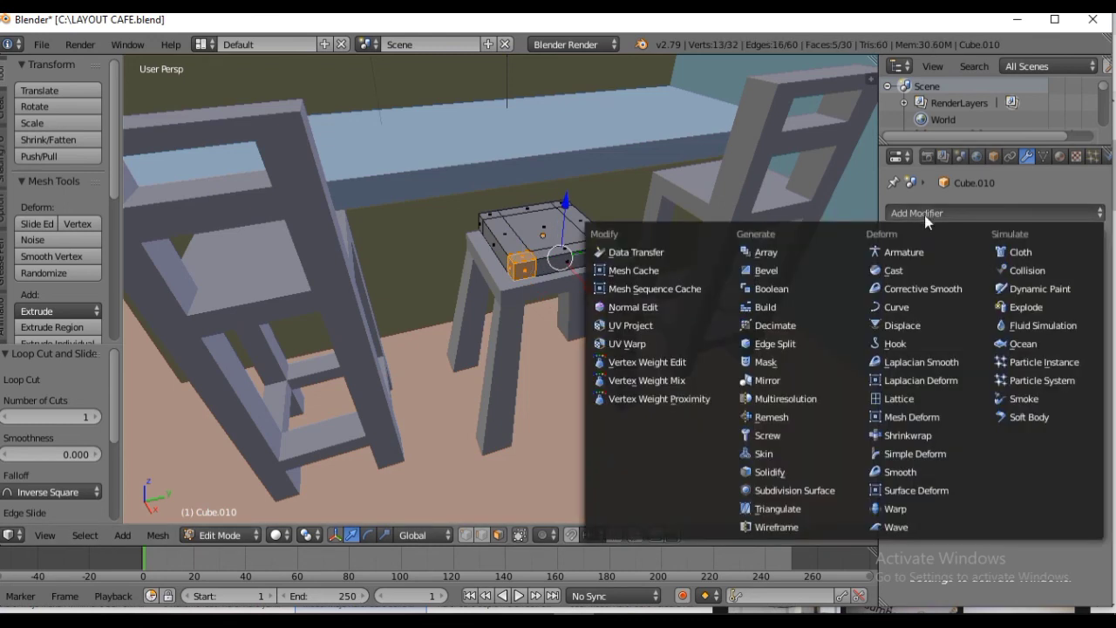
click(793, 490)
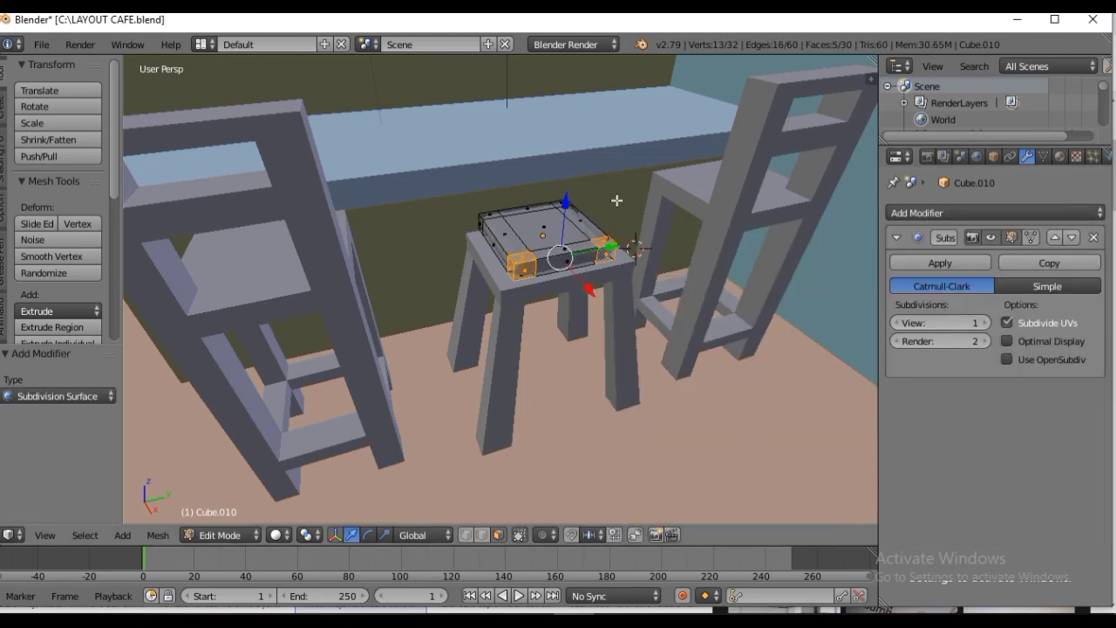
scroll(616, 247, up, 4)
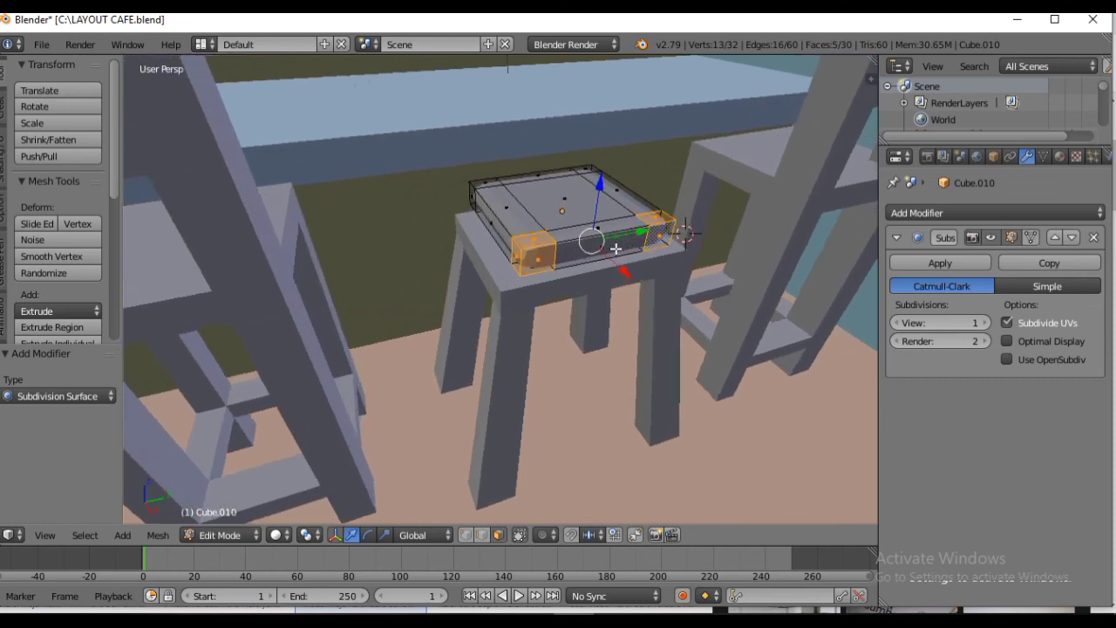
middle_drag(662, 231, 596, 212)
shift+middle_drag(746, 247, 255, 442)
shift+middle_drag(713, 280, 689, 290)
click(987, 323)
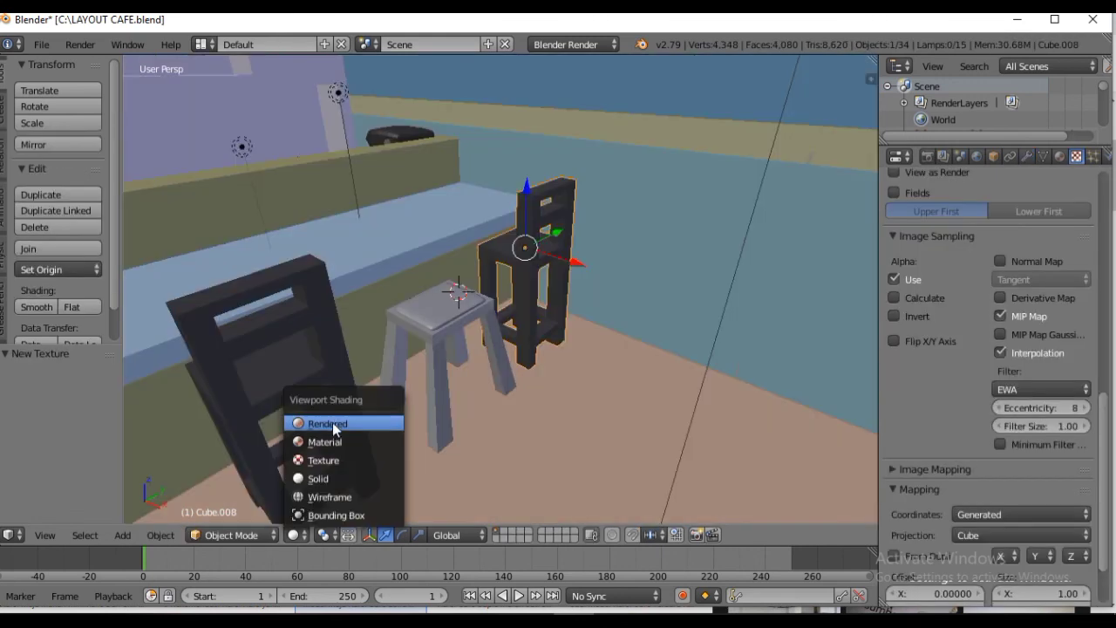
- Display the scene with Rendered viewport shading and examine the texture on the chair beside the brick wall
click(338, 423)
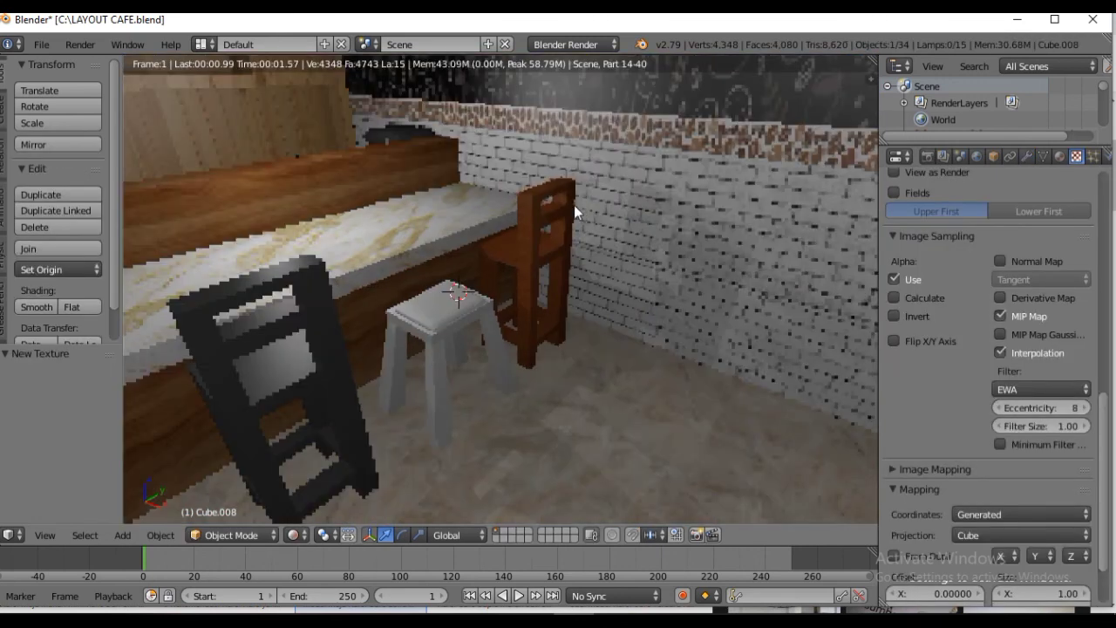
scroll(574, 205, up, 3)
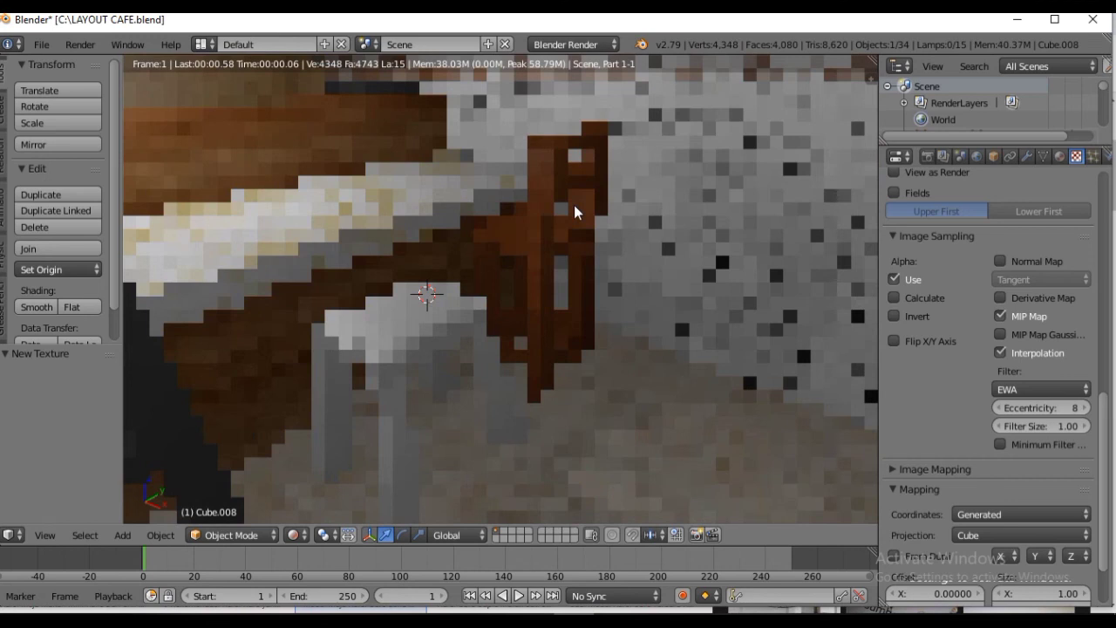
- Check the chair's texture up close in the rendered view and set its mapping size to 3.00 along X
scroll(574, 204, up, 1)
scroll(601, 169, up, 1)
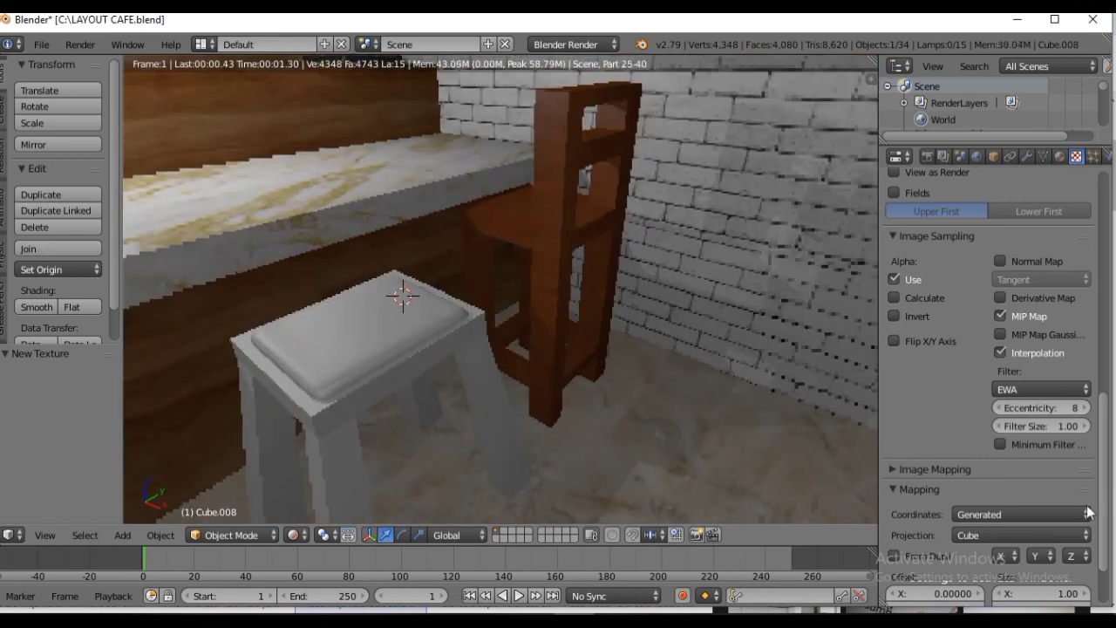
scroll(1059, 511, down, 2)
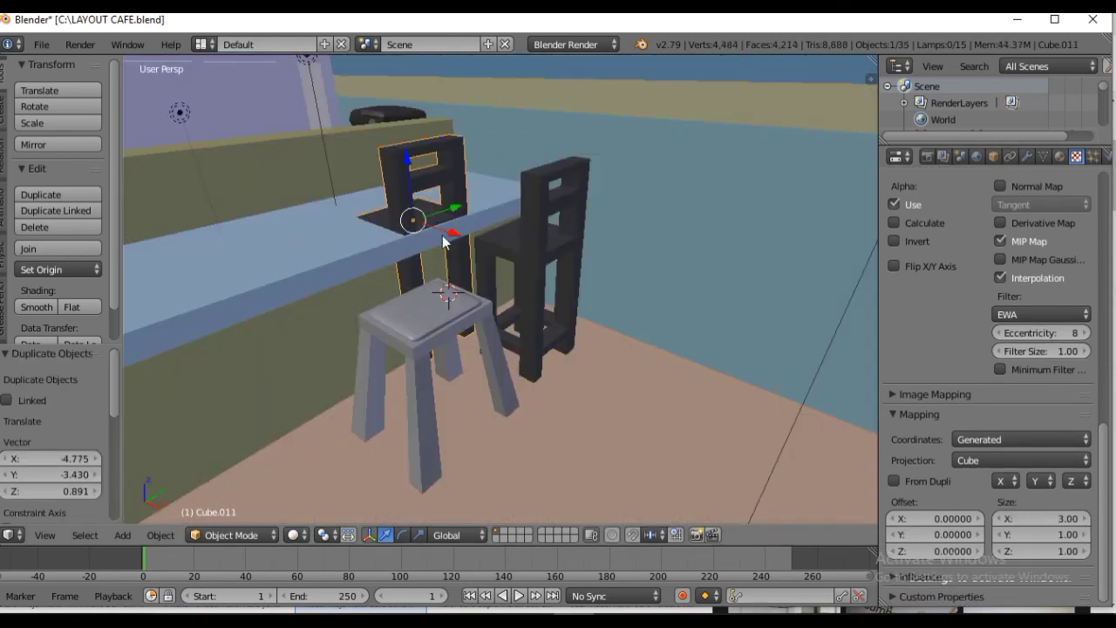
- Duplicate the chair and shift the copy 4.336 along X and -8.880 along Y to the far side of the stool
key(shift+d)
key(x)
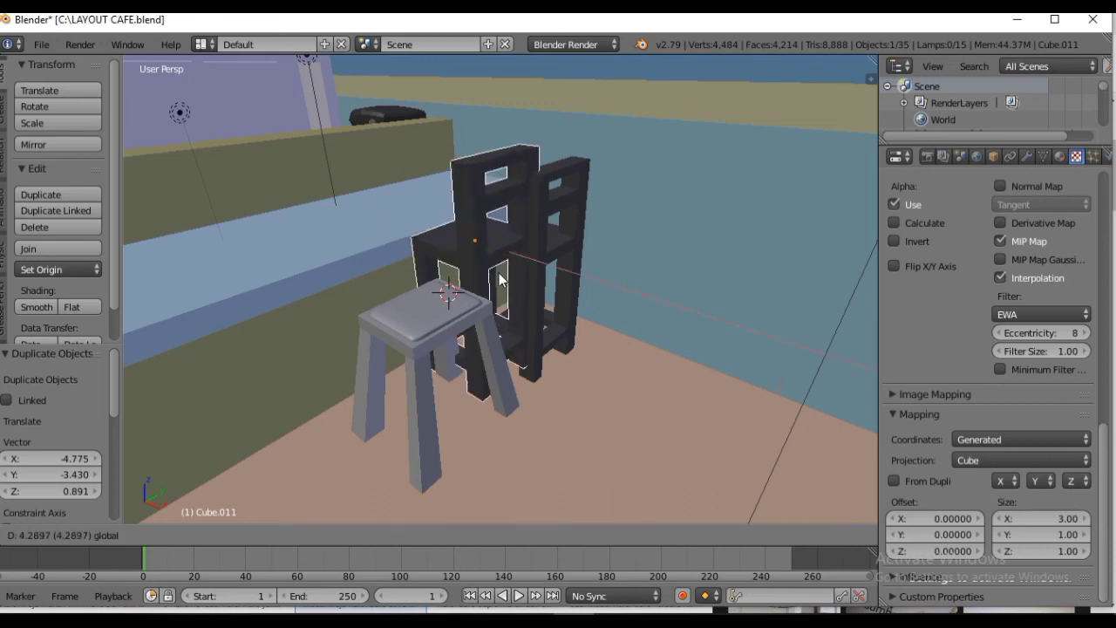
click(545, 236)
key(g)
key(y)
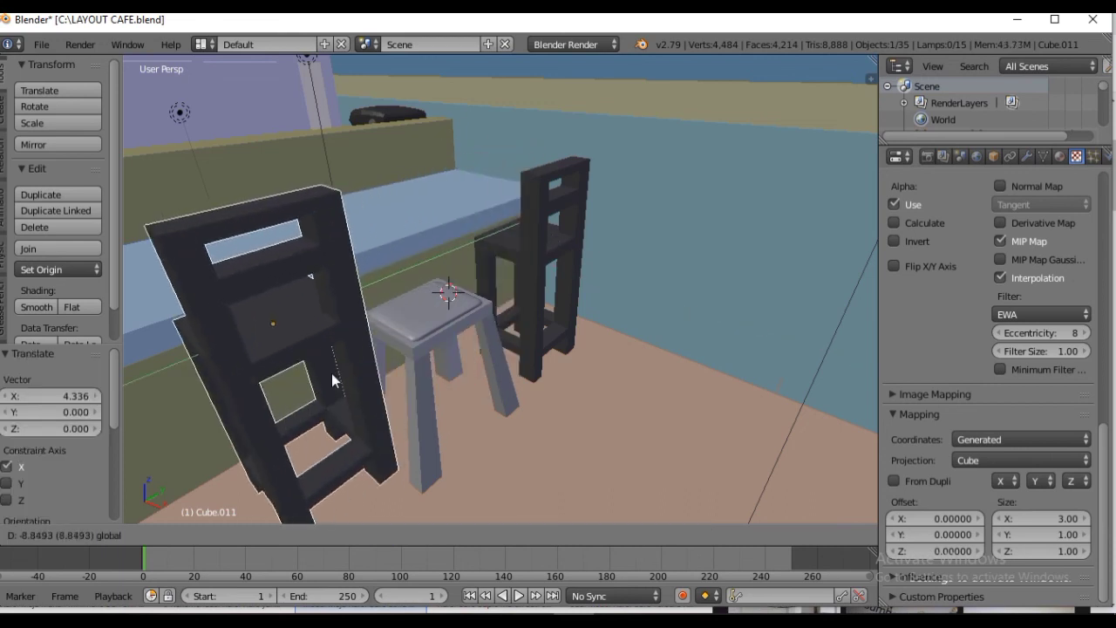
click(332, 373)
scroll(331, 366, down, 1)
middle_drag(332, 366, 356, 367)
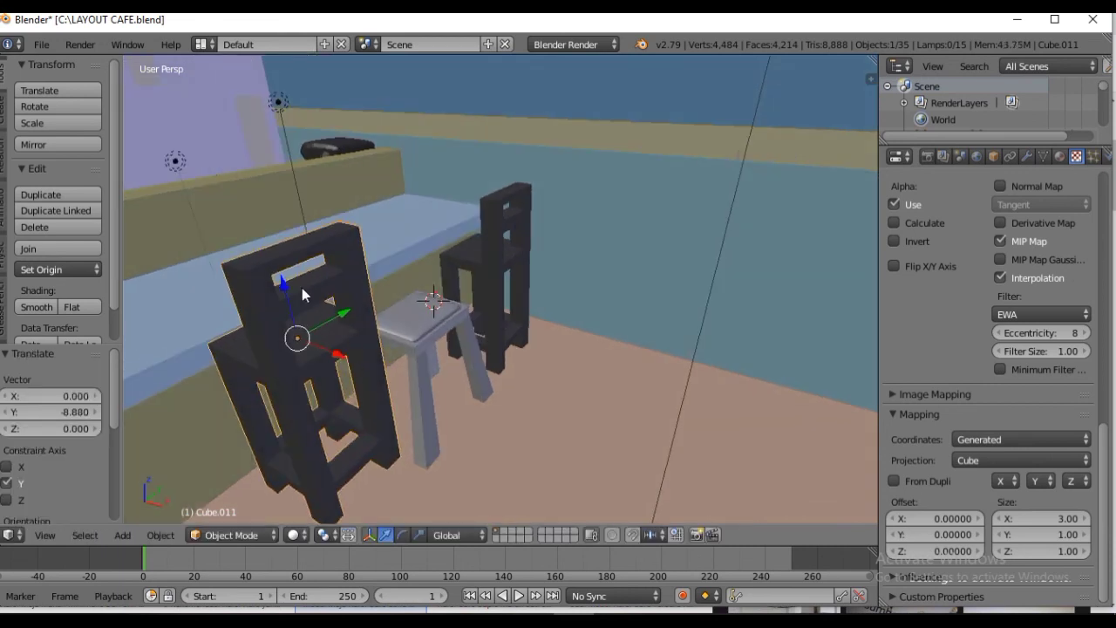
- Lower the chair copy by 1.389 along Z and adjust its spacing from the stool along Y
key(g)
key(z)
click(347, 336)
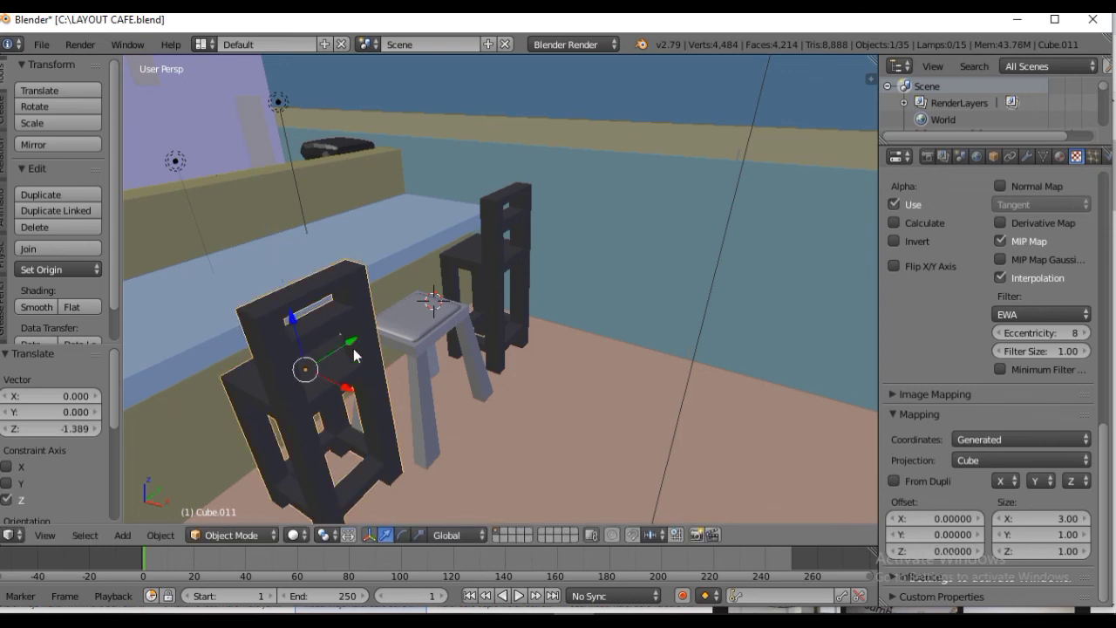
key(g)
key(z)
key(y)
click(315, 387)
middle_drag(373, 358, 345, 359)
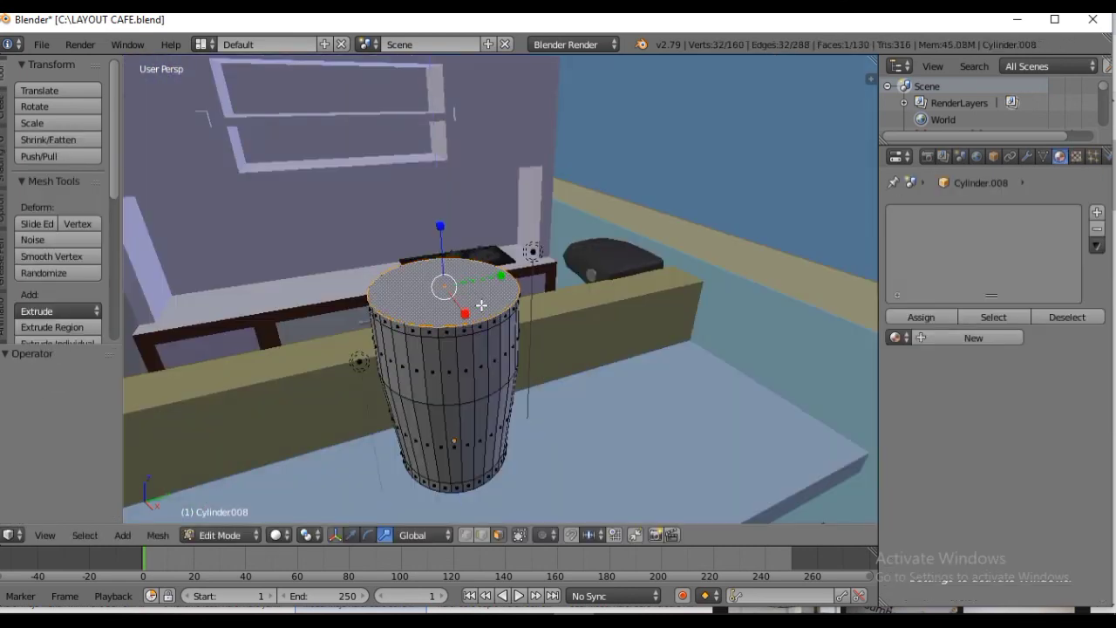
- Scale and extrude the cylinder's top face, shrinking it inward to form the rim of a cup
key(s)
click(469, 306)
key(e)
click(472, 308)
key(s)
click(466, 318)
- Hollow out the cup by extruding its inner face down and narrowing it near the base, and keep the cup's shading flat
key(e)
click(490, 447)
middle_drag(490, 446, 554, 492)
click(553, 498)
key(s)
click(551, 503)
key(e)
click(550, 505)
middle_drag(545, 375, 528, 425)
key(Tab)
click(47, 307)
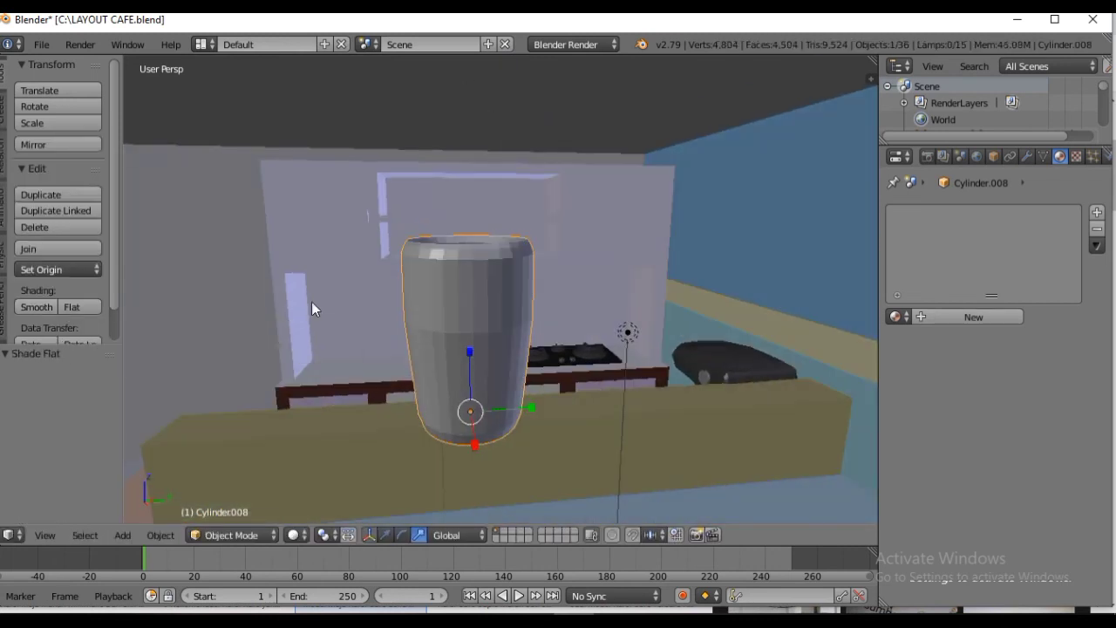
- Try to add an edge loop around the cup's body and scale it
scroll(471, 356, up, 2)
key(Tab)
key(ctrl+r)
key(s)
click(436, 353)
key(ctrl+z)
key(ctrl+z)
scroll(503, 339, down, 2)
key(Tab)
- Give the cup a new material, move it toward the wall shelves and scale it to fit them
middle_drag(503, 339, 540, 261)
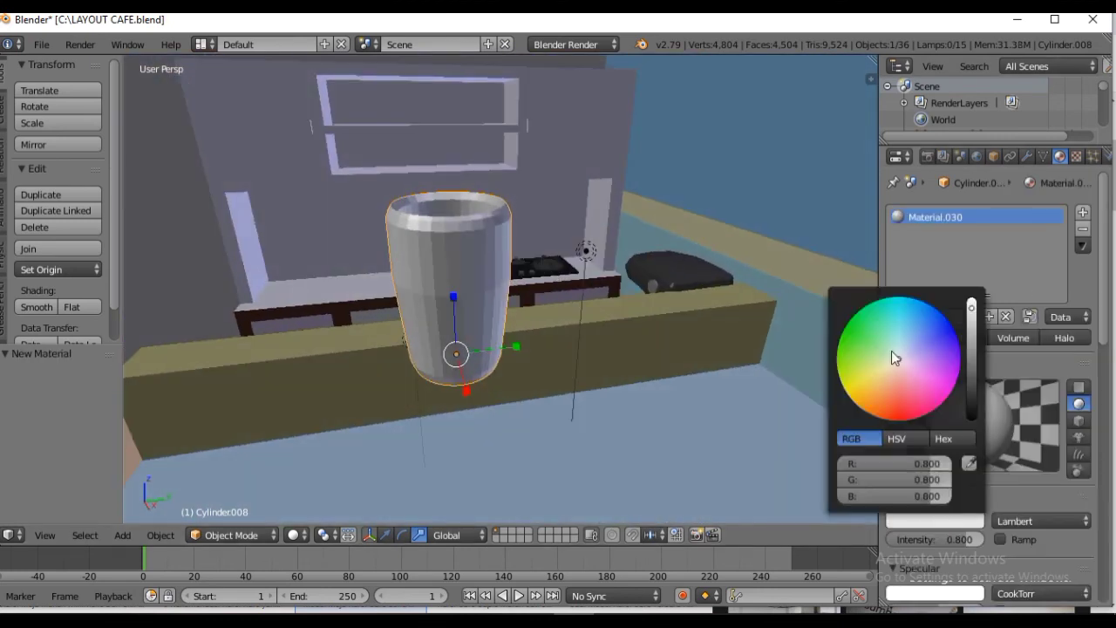
middle_drag(523, 301, 509, 271)
key(g)
click(438, 248)
key(s)
click(373, 293)
key(g)
click(420, 225)
- Position the cup on the wall shelf from several angles, adjusting its height along Z
middle_drag(421, 225, 499, 217)
key(g)
click(639, 389)
middle_drag(639, 389, 514, 451)
key(g)
click(540, 475)
middle_drag(579, 307, 476, 319)
click(385, 536)
drag(429, 322, 433, 490)
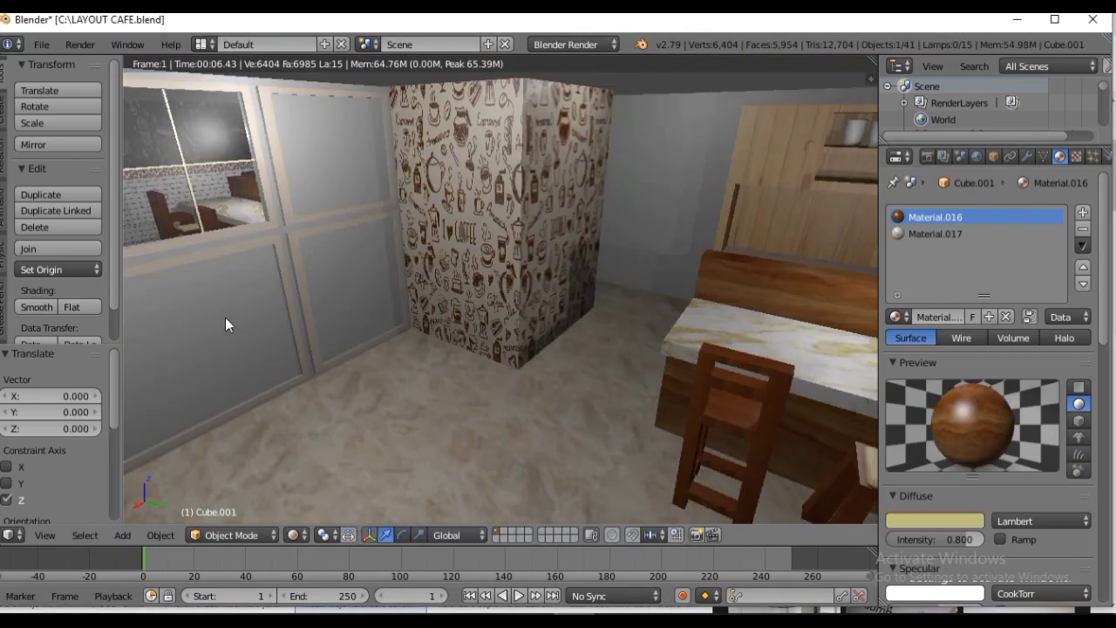
- Examine the rendered café room, from the window wall and coffee-patterned column to the counter
scroll(225, 317, down, 2)
middle_drag(242, 339, 272, 347)
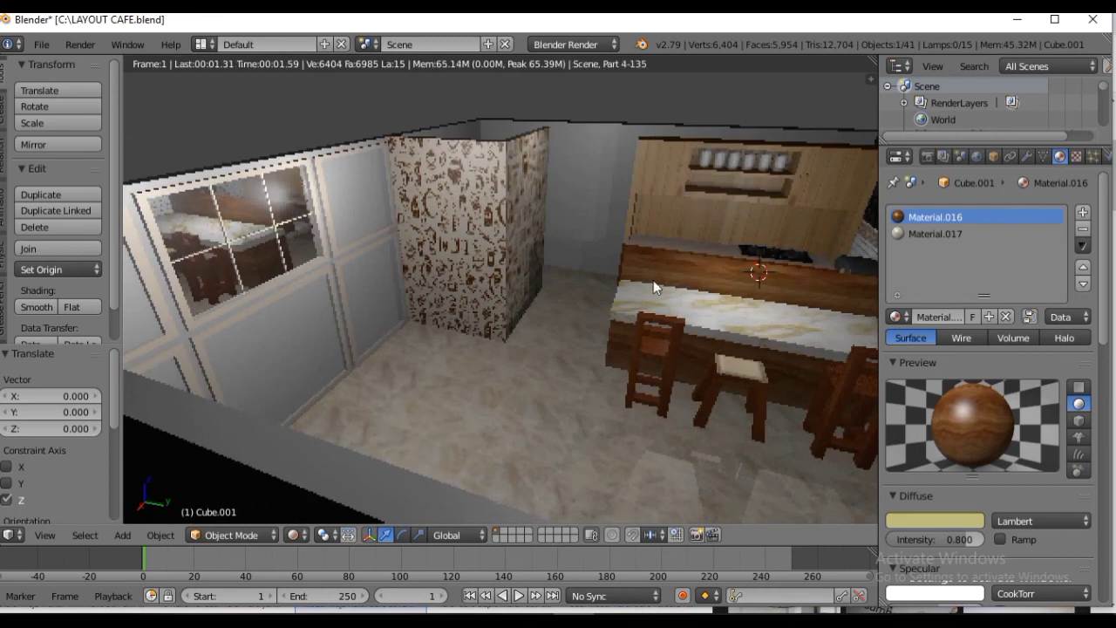
scroll(700, 315, up, 5)
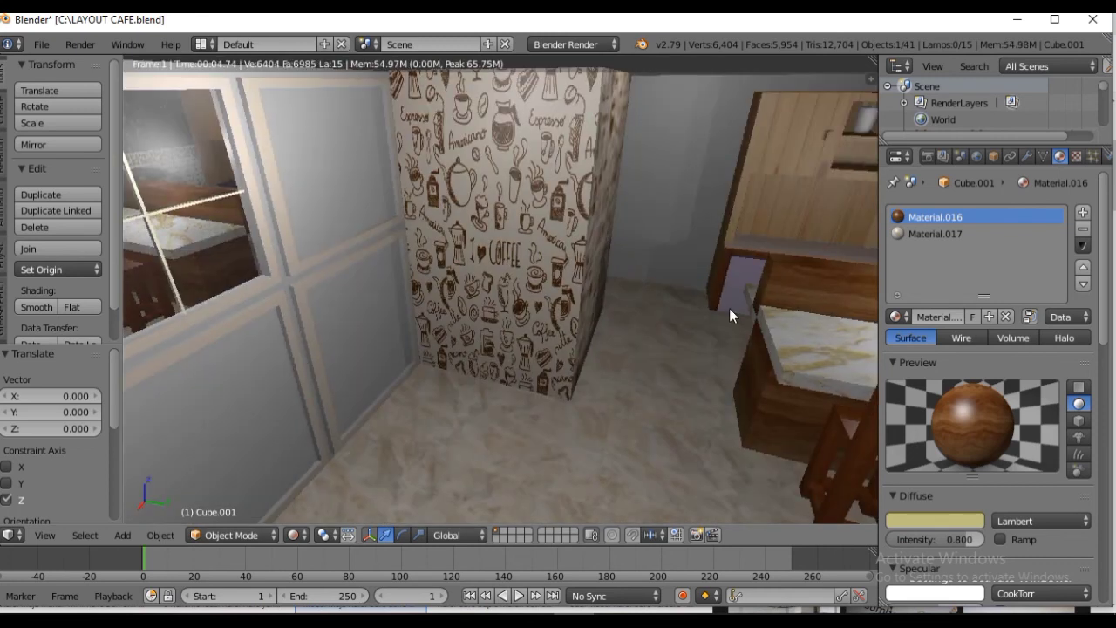